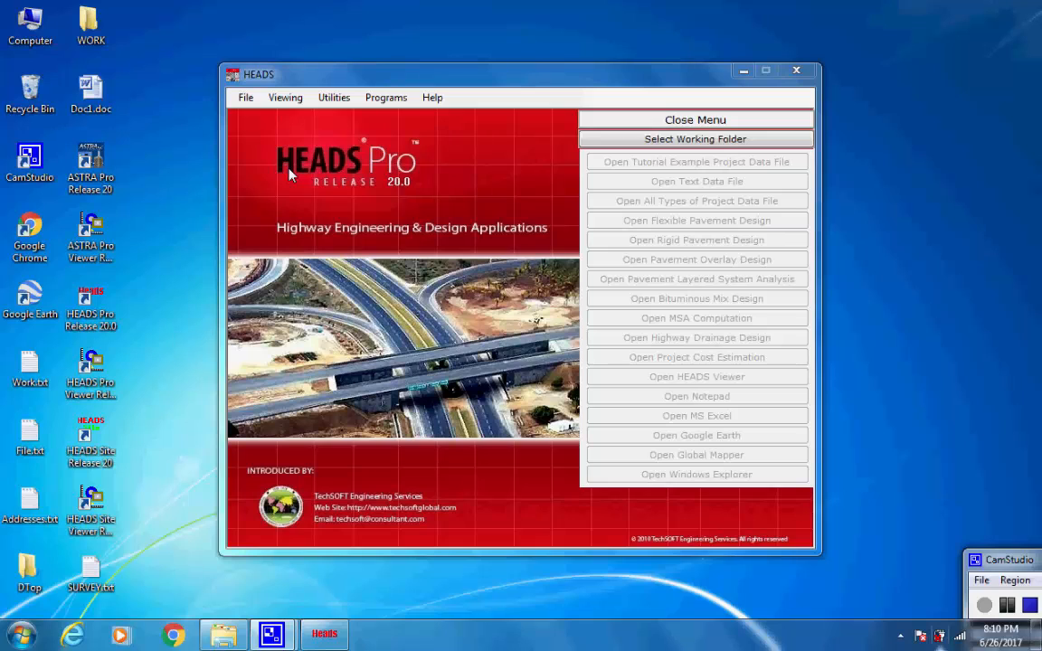
Step: Select the Work folder on the desktop as the working folder
click(246, 99)
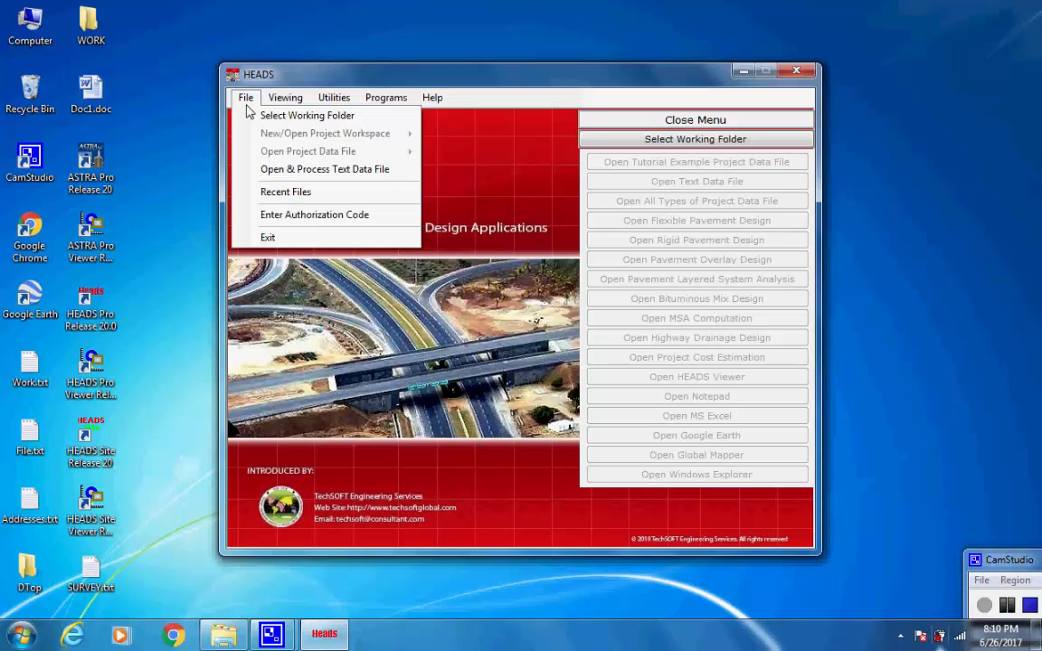
click(359, 119)
drag(466, 278, 404, 281)
click(464, 276)
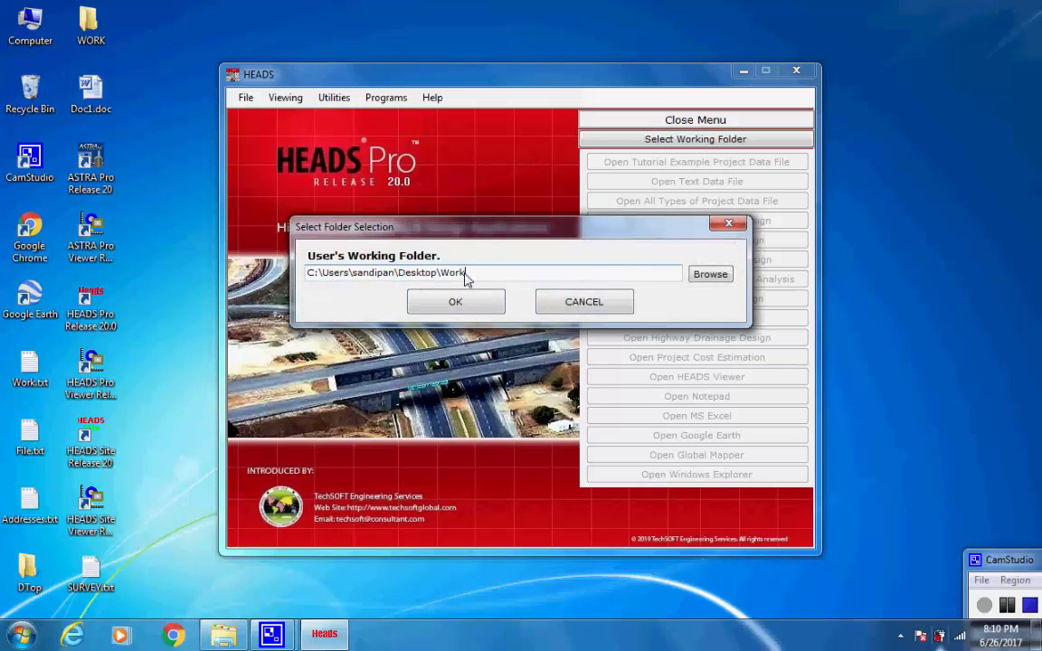
click(456, 303)
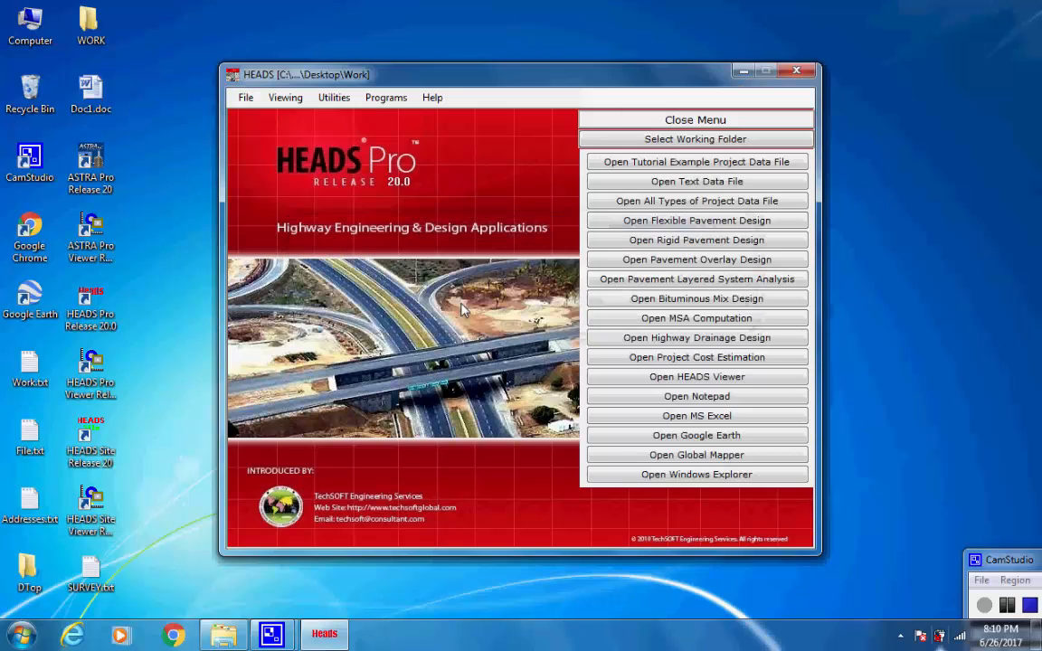
Step: Open a Multiple Section Highway Design Project workspace and load the tutorial example data
click(244, 98)
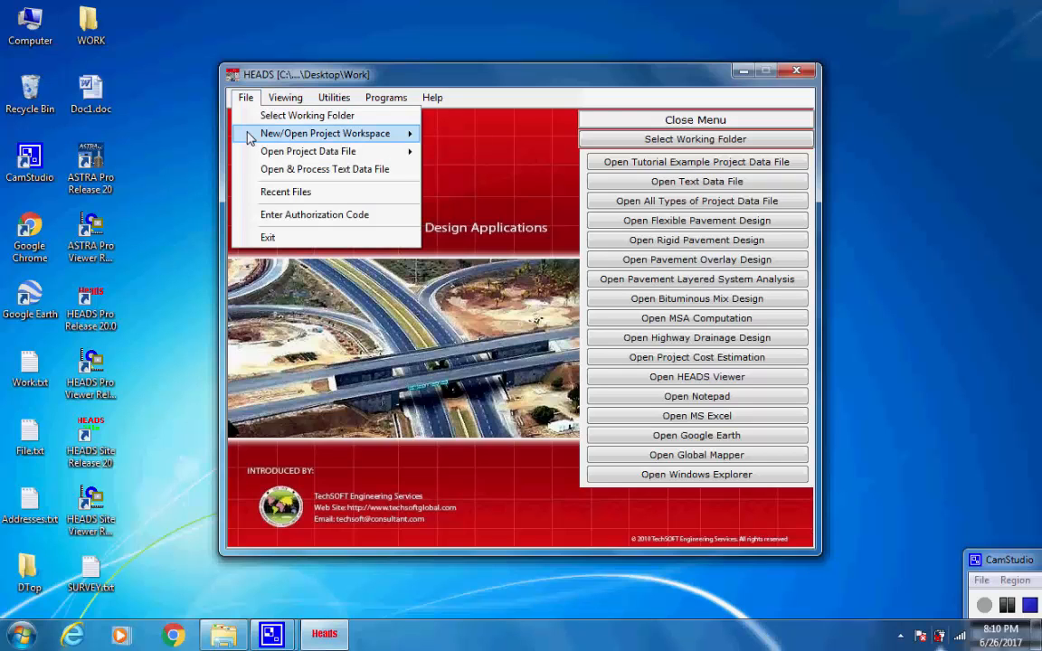
mouse_move(230, 126)
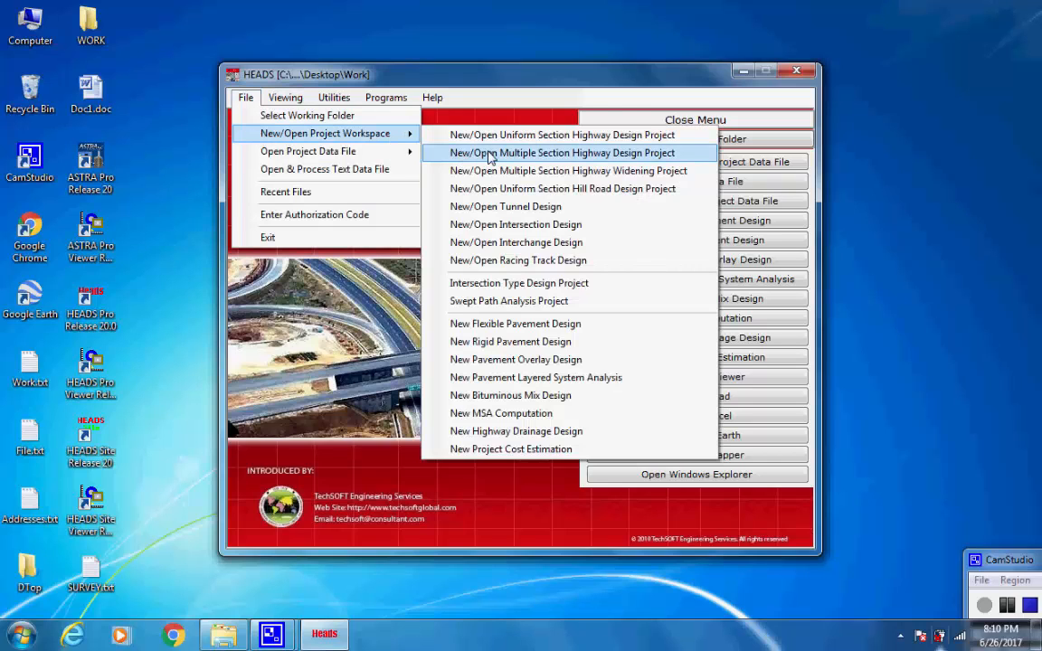
click(677, 154)
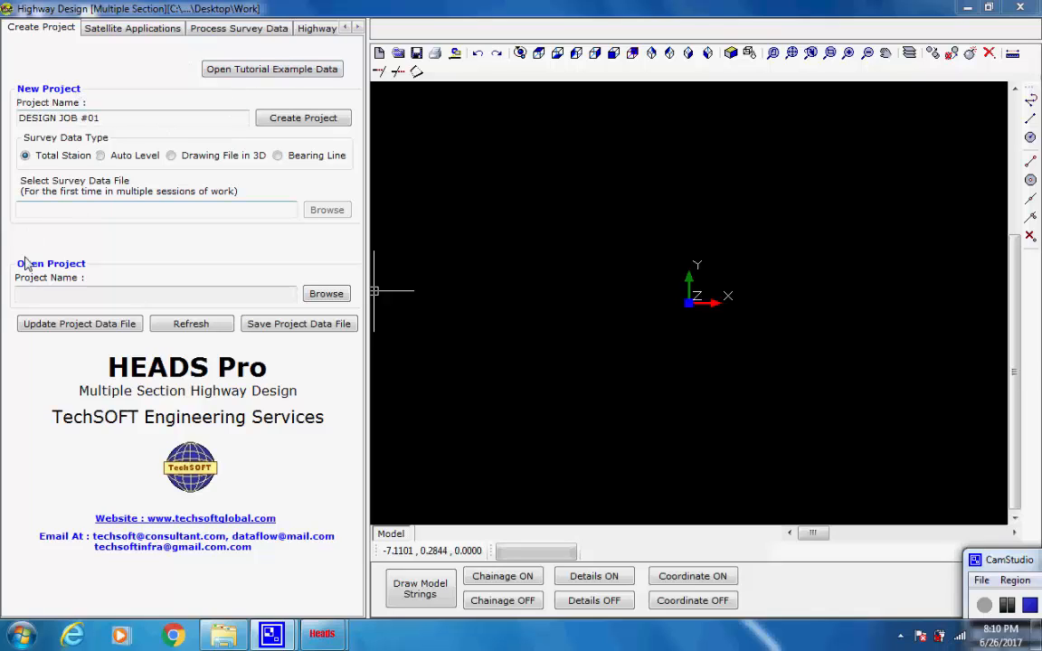
click(233, 71)
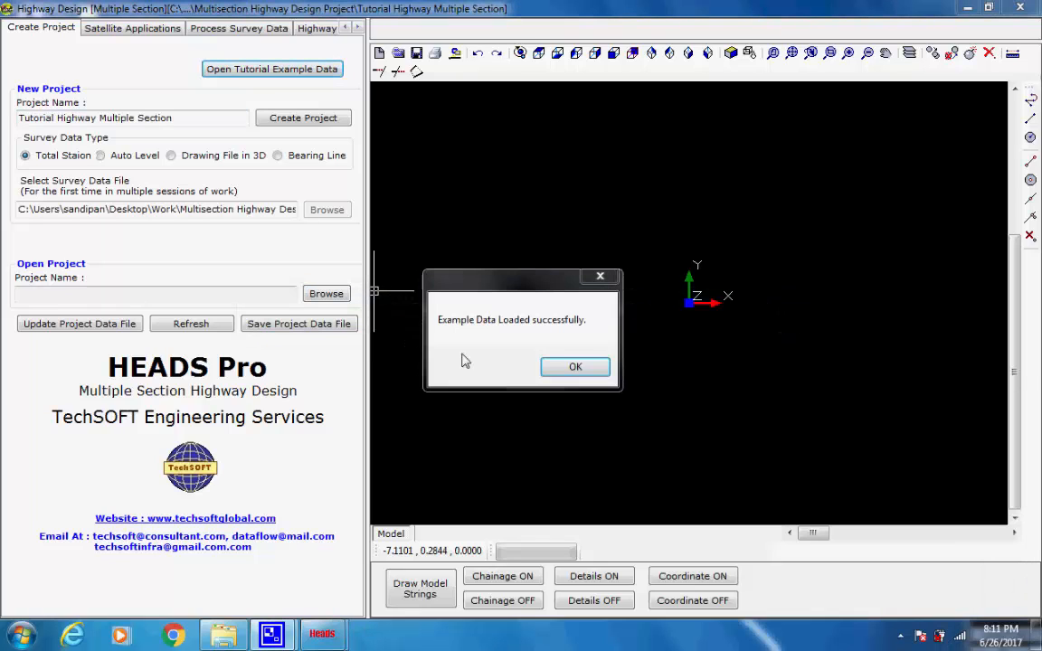
click(574, 368)
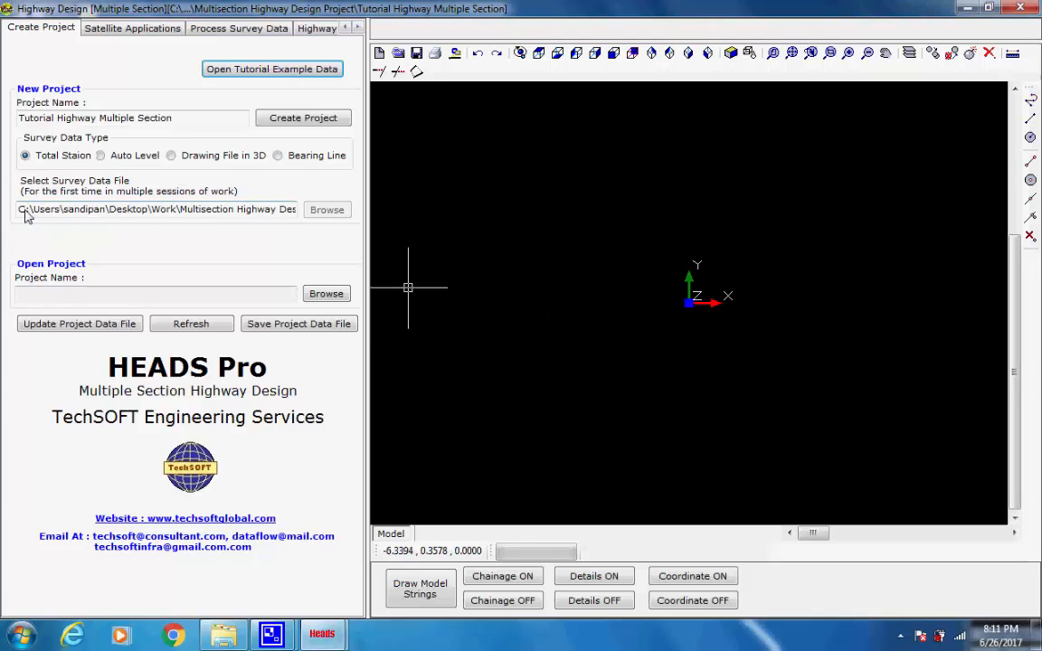
Step: Check the survey data file path and locate SURVEY.txt in the Tutorial Highway Multiple Section folder of the Multisection Highway Design Project
drag(33, 216, 338, 214)
click(262, 212)
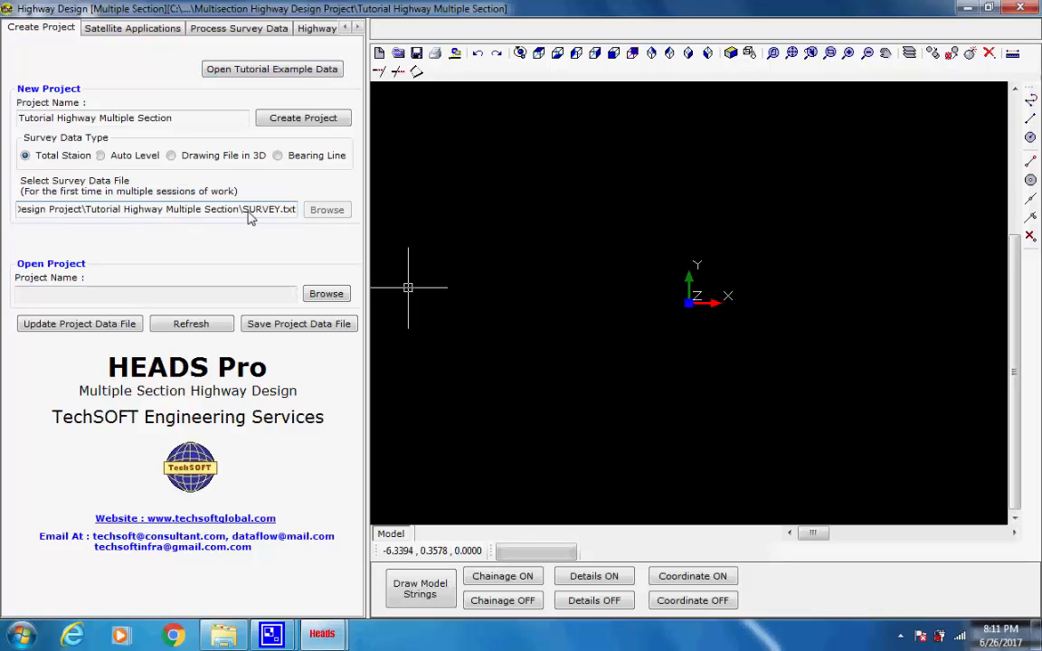
drag(244, 213, 301, 214)
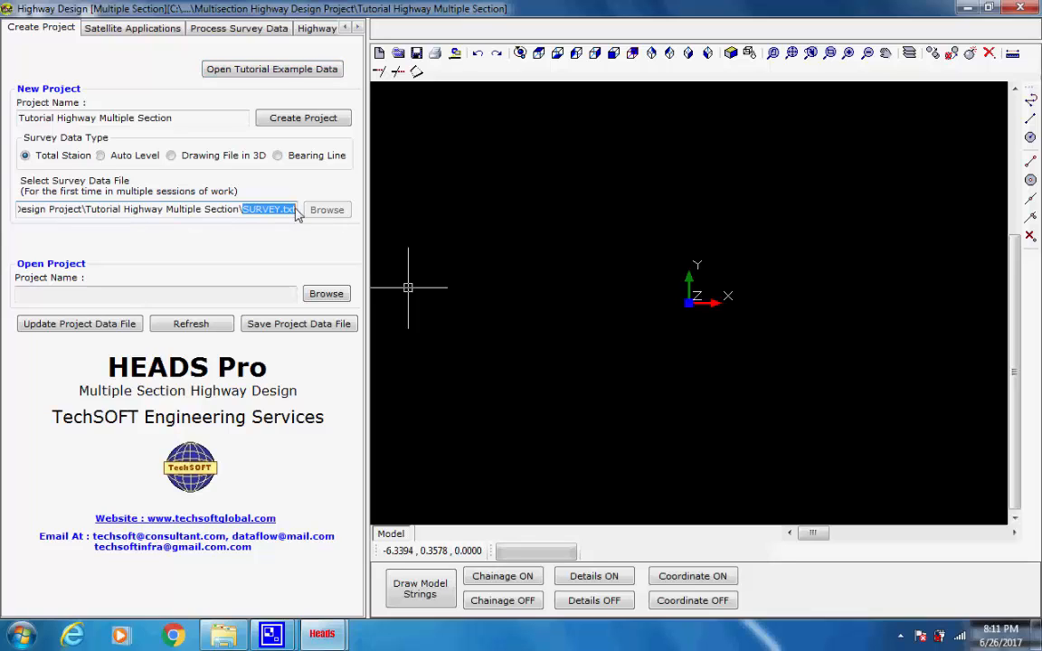
click(223, 633)
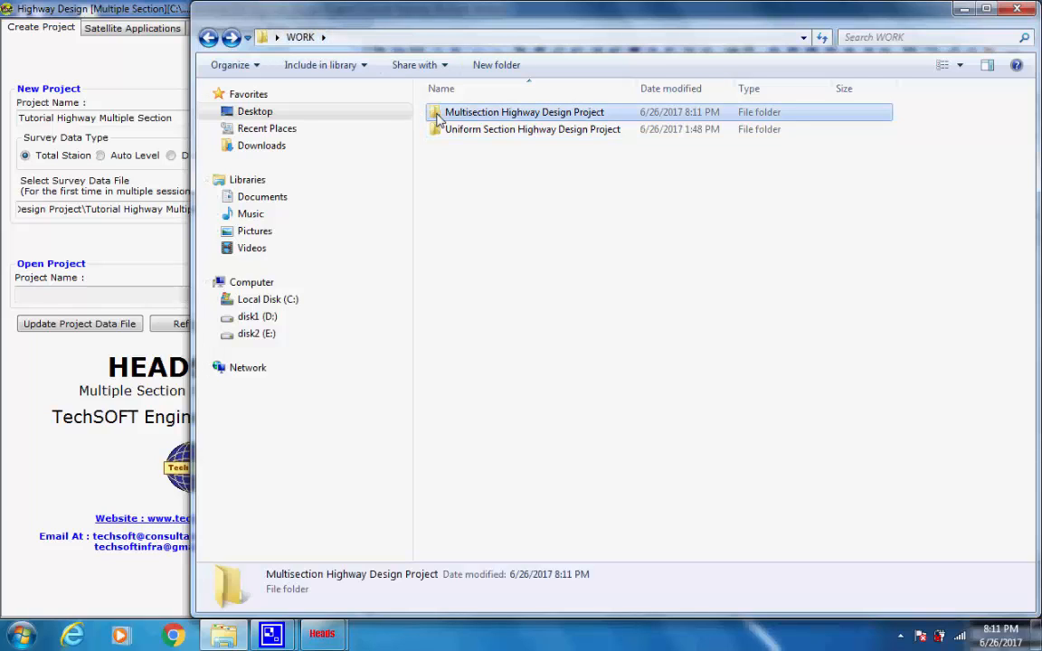
double_click(438, 116)
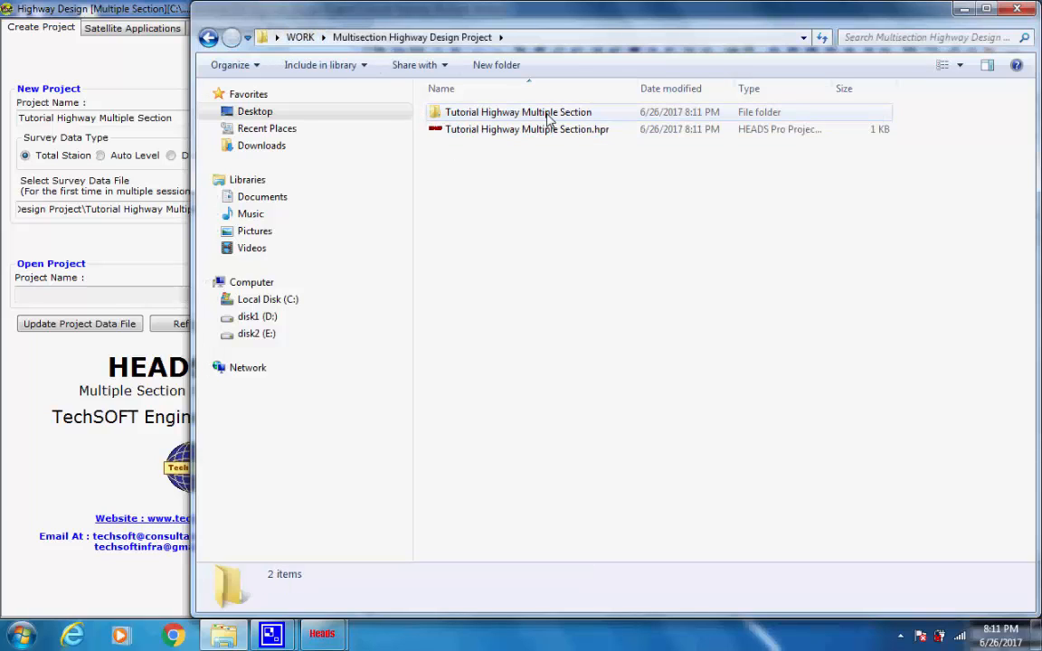
click(436, 118)
double_click(438, 115)
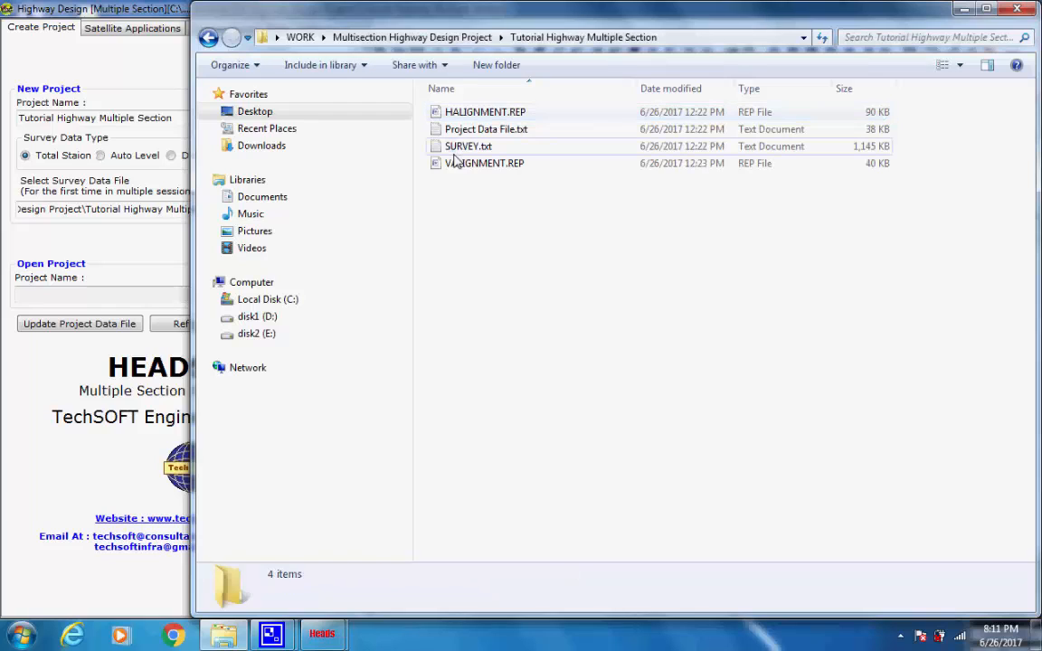
click(447, 147)
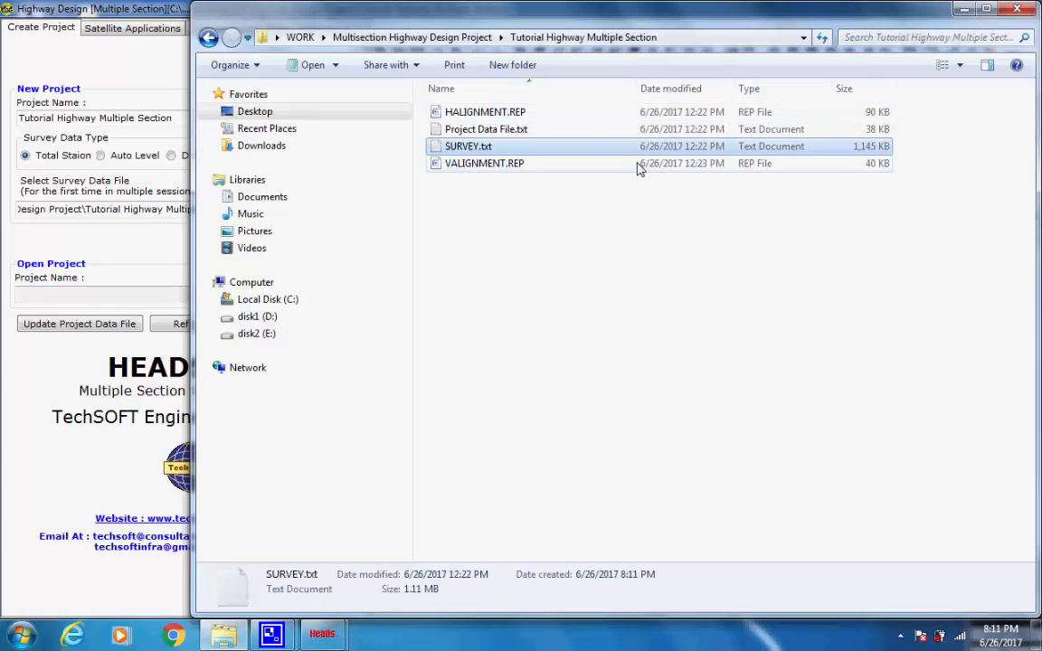
click(964, 9)
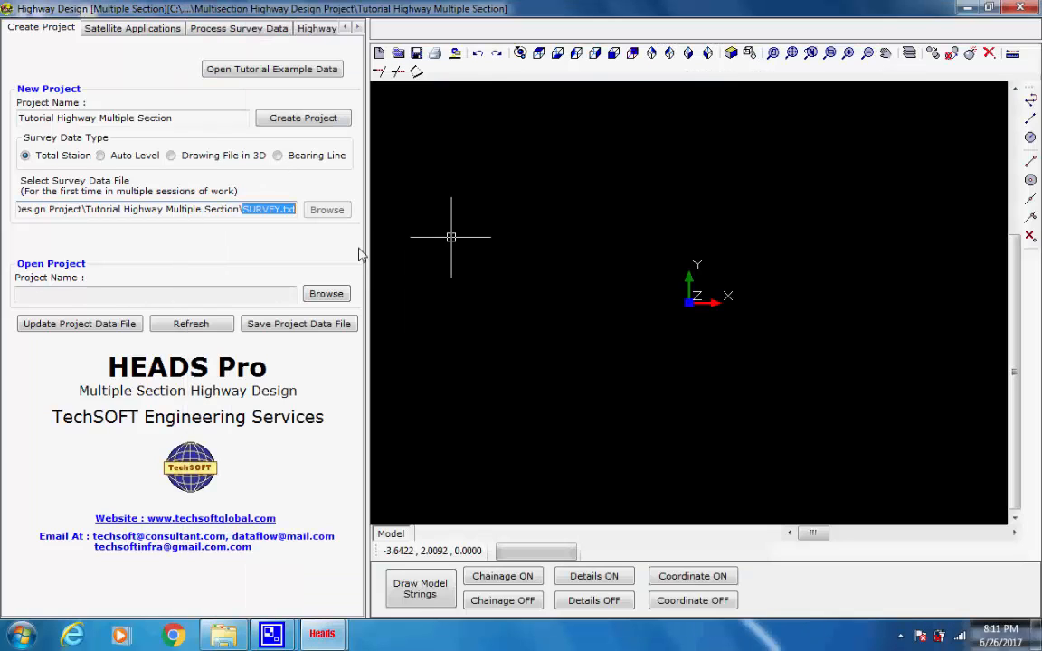
Step: Process the survey data by creating the ground model without UTM data conversion
click(110, 30)
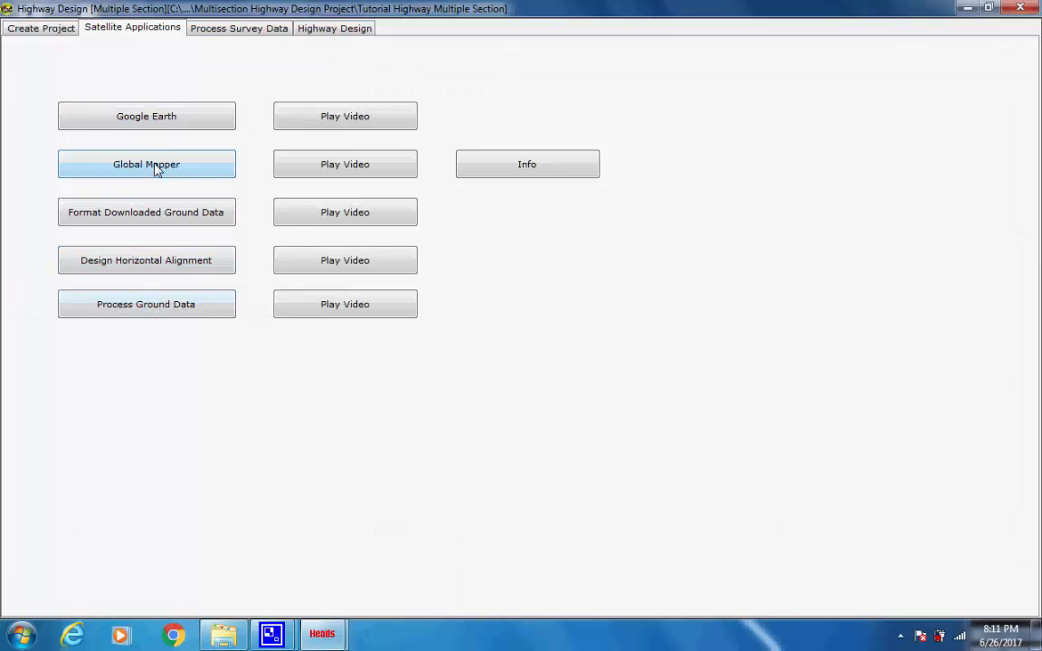
click(206, 30)
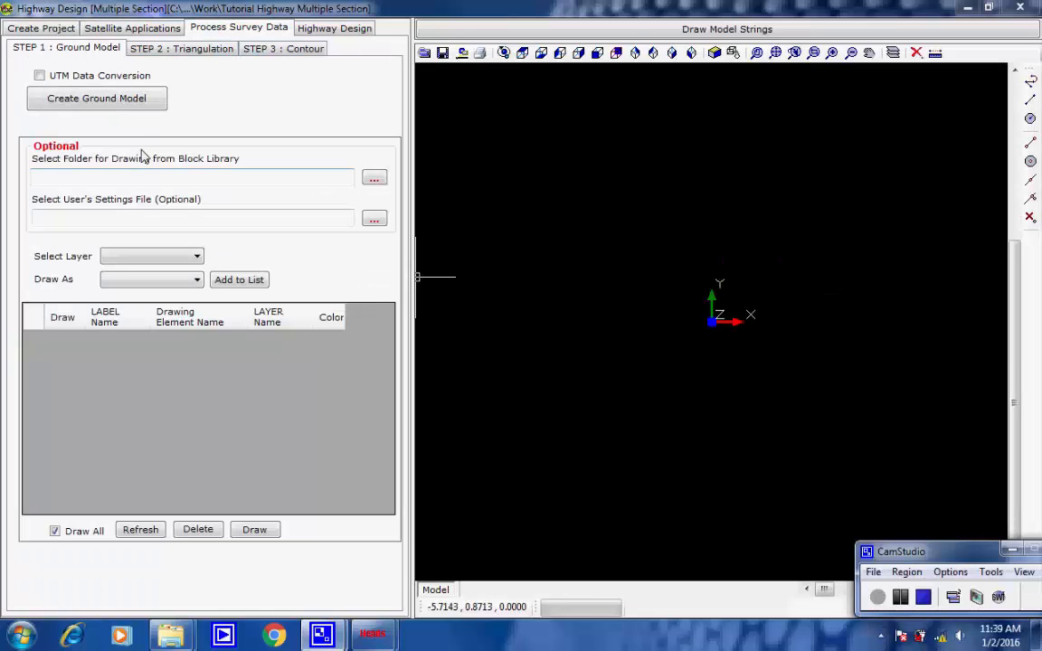
click(152, 103)
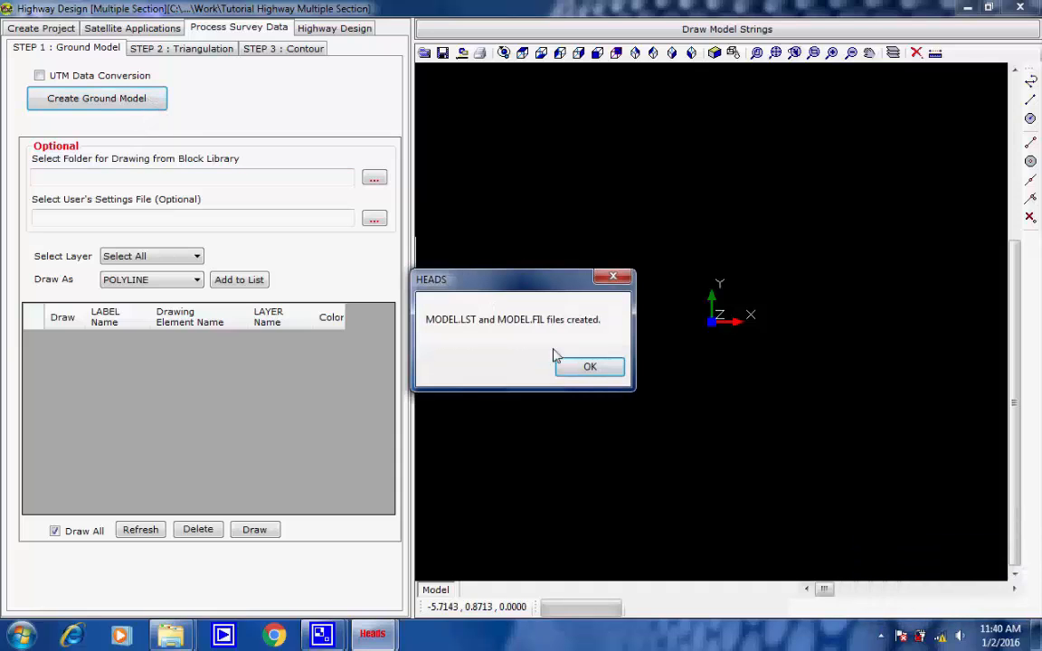
click(589, 368)
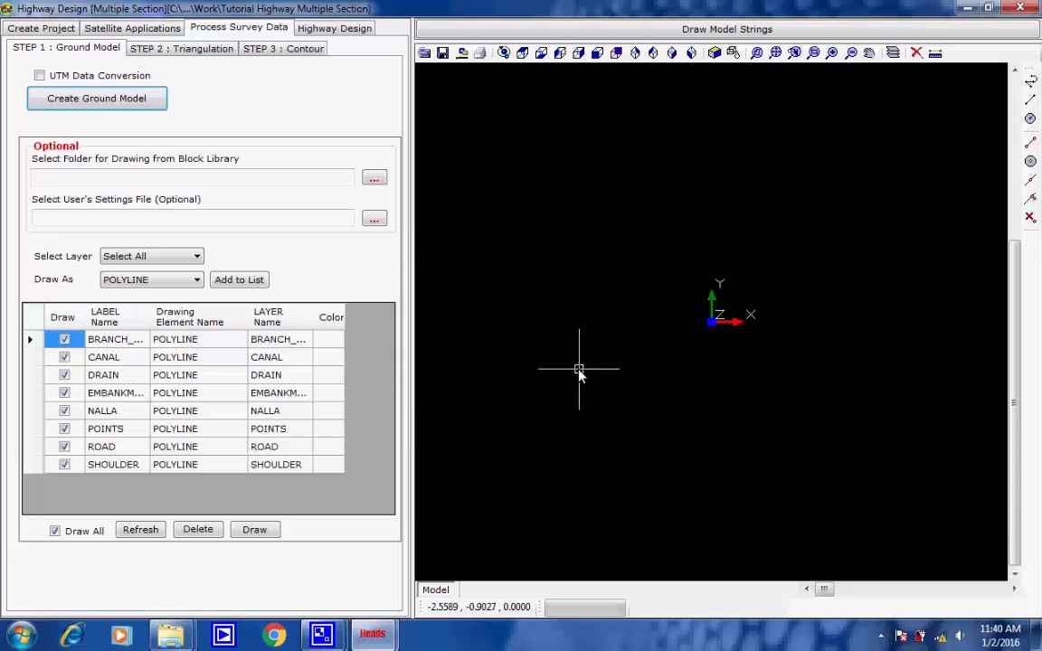
Step: Colour CANAL blue, DRAIN light violet, EMBANKMENT orange, NALLA cyan, ROAD salmon and SHOULDER green, then draw all survey layers as polylines
click(331, 357)
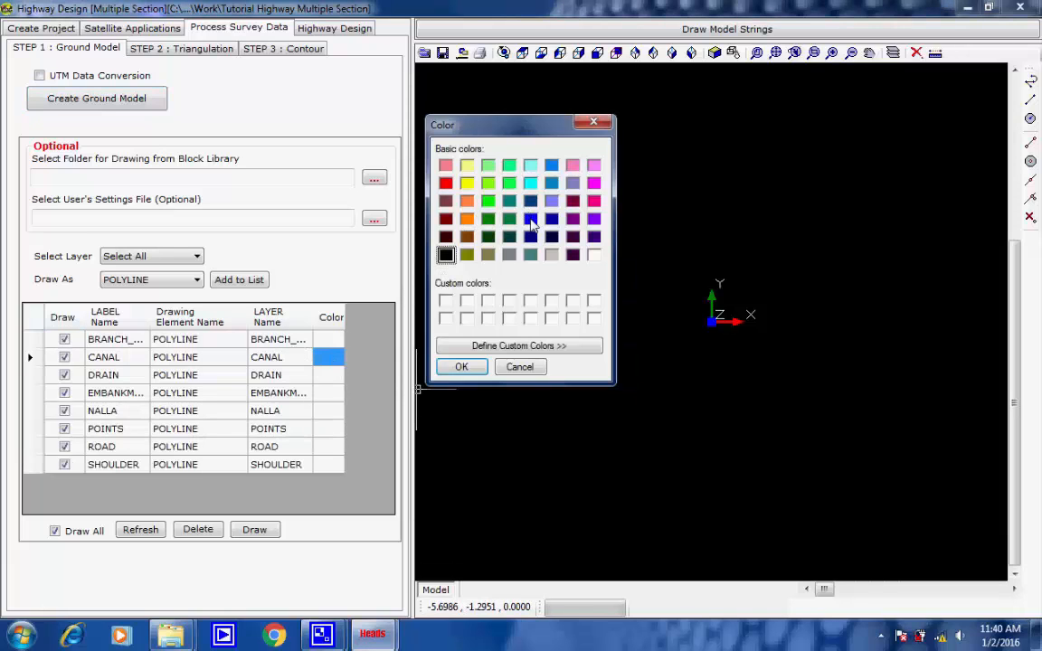
click(531, 219)
click(461, 366)
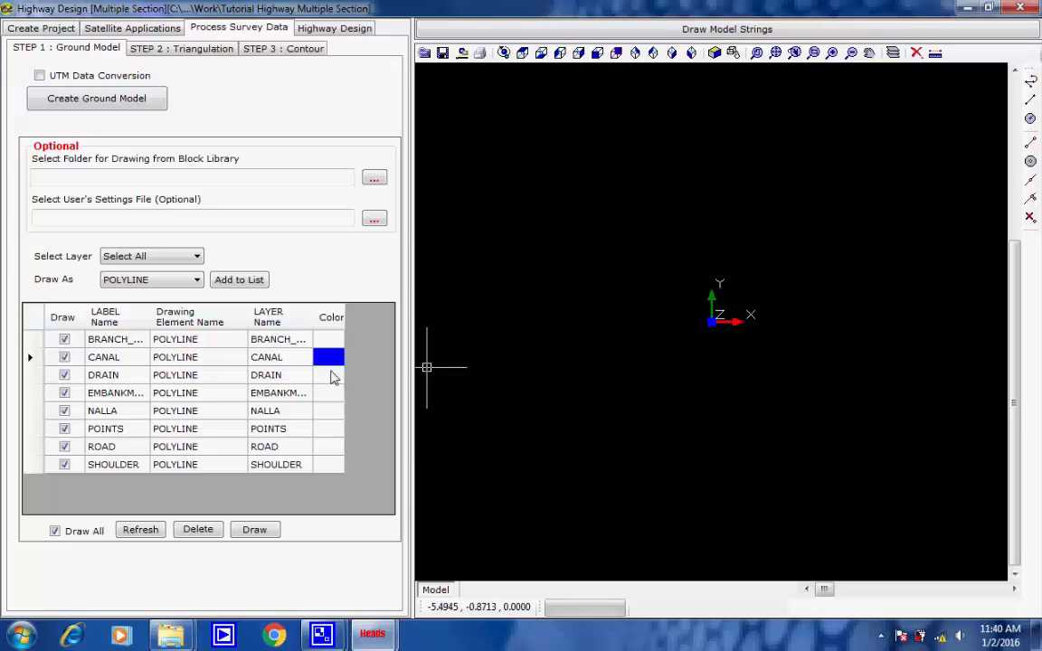
click(331, 378)
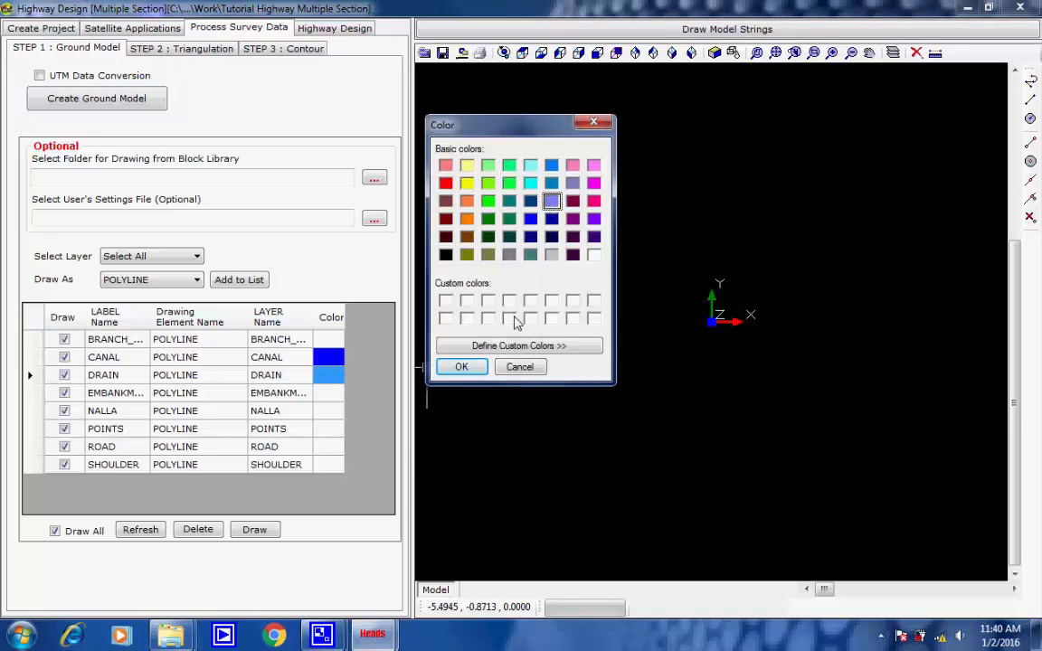
click(462, 367)
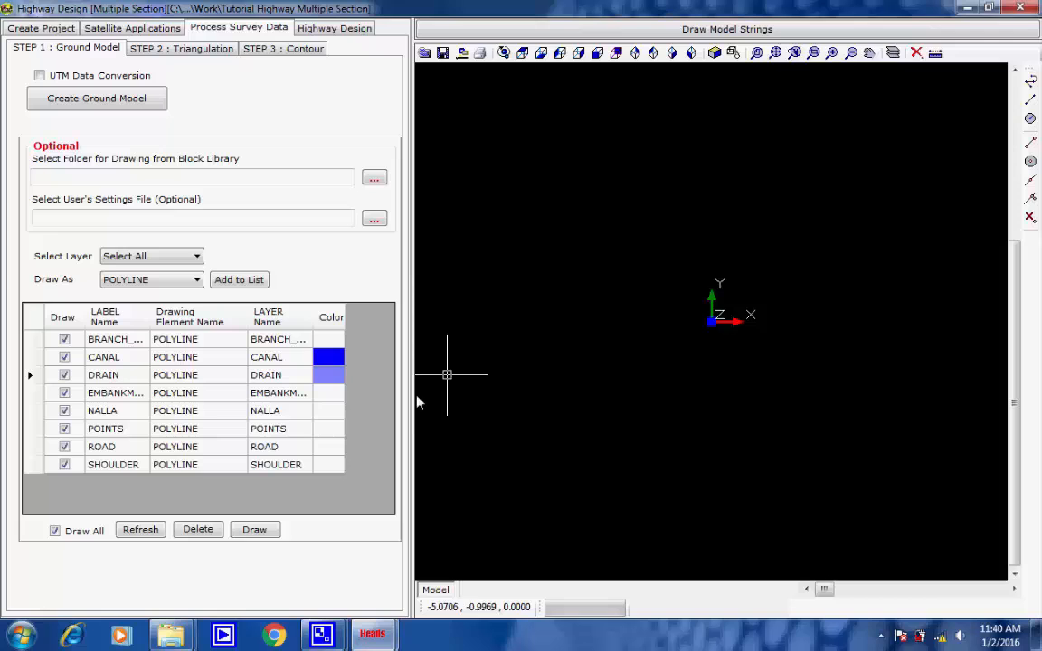
click(333, 396)
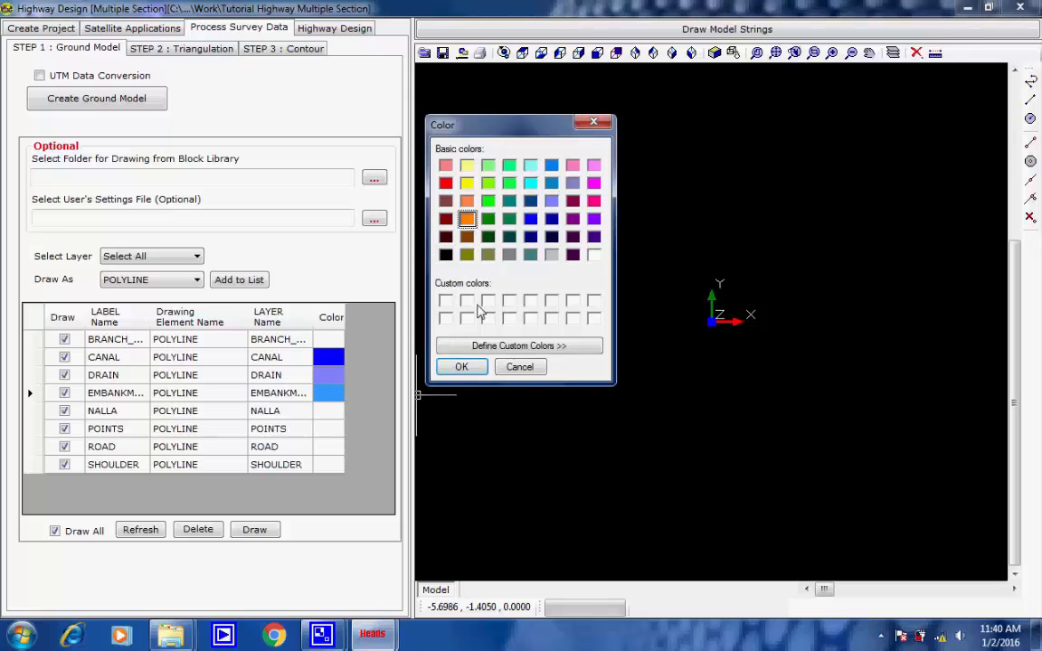
click(460, 367)
click(330, 412)
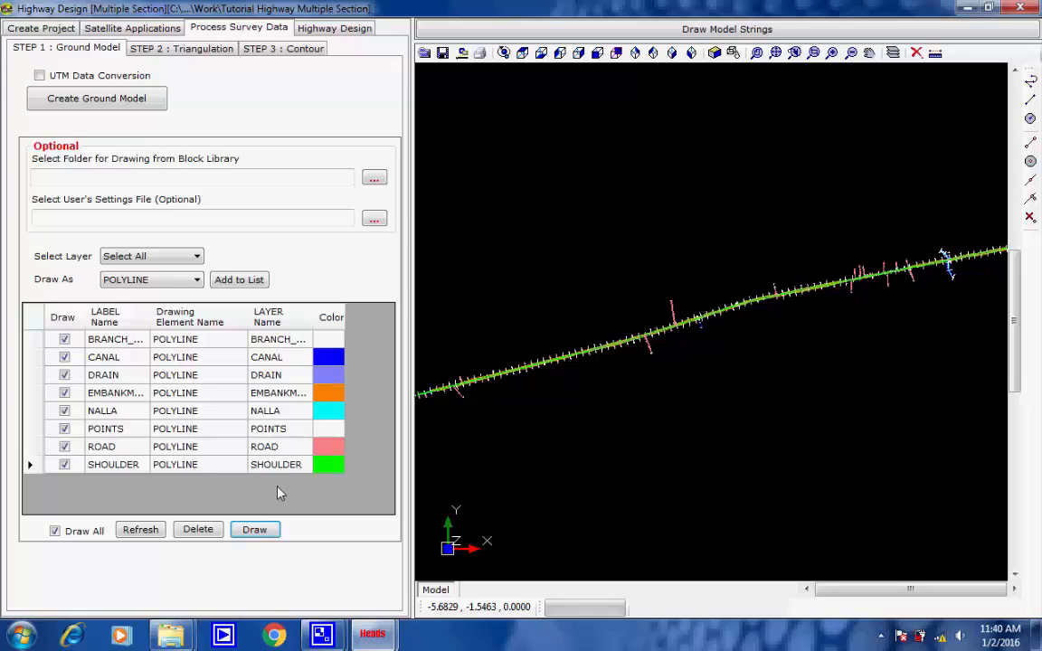
Step: Create the triangulation model from all SURVEY strings, generating the digital terrain model
click(181, 48)
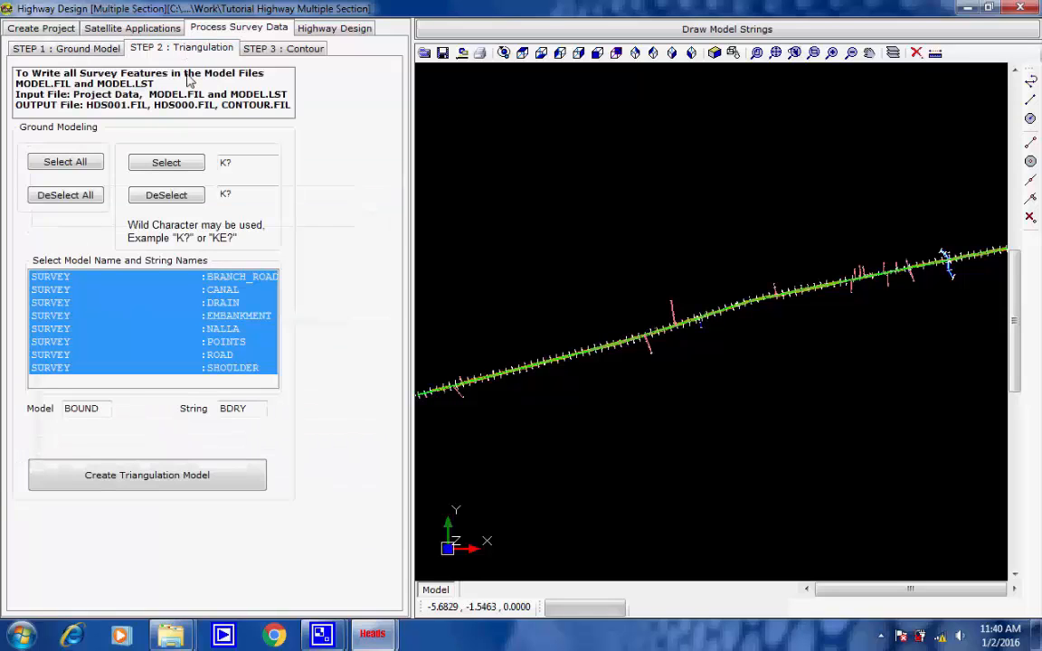
click(89, 201)
click(80, 161)
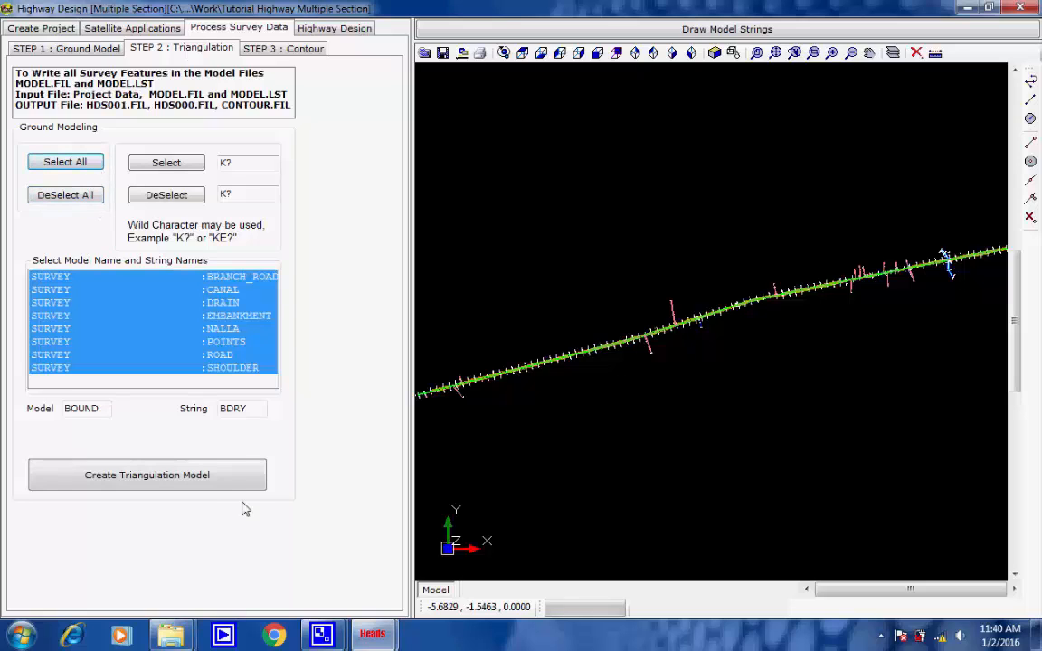
click(218, 480)
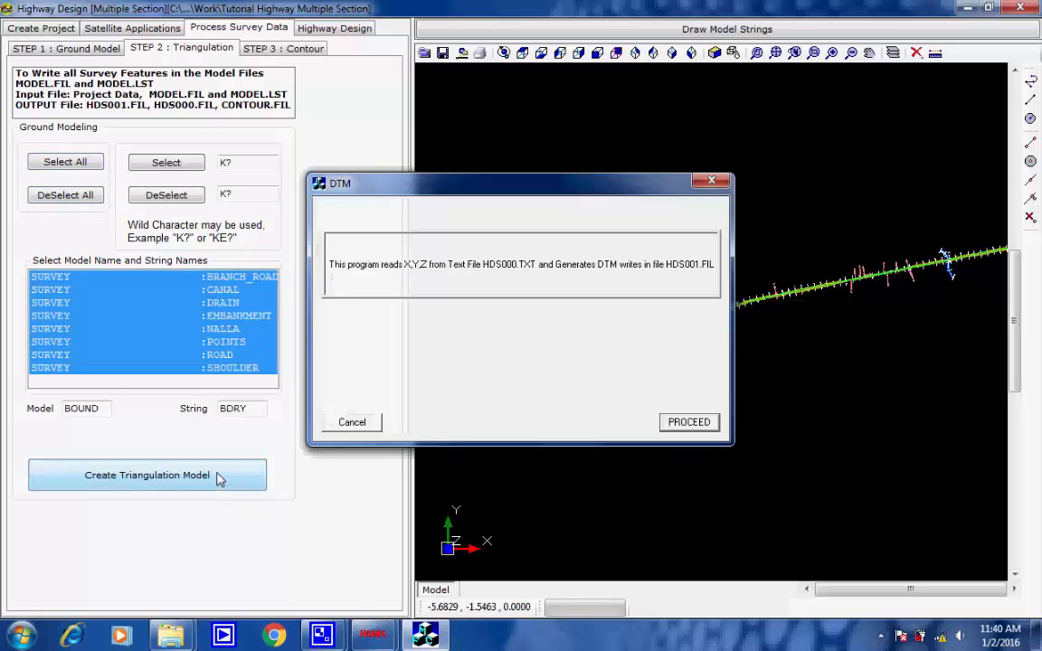
click(679, 427)
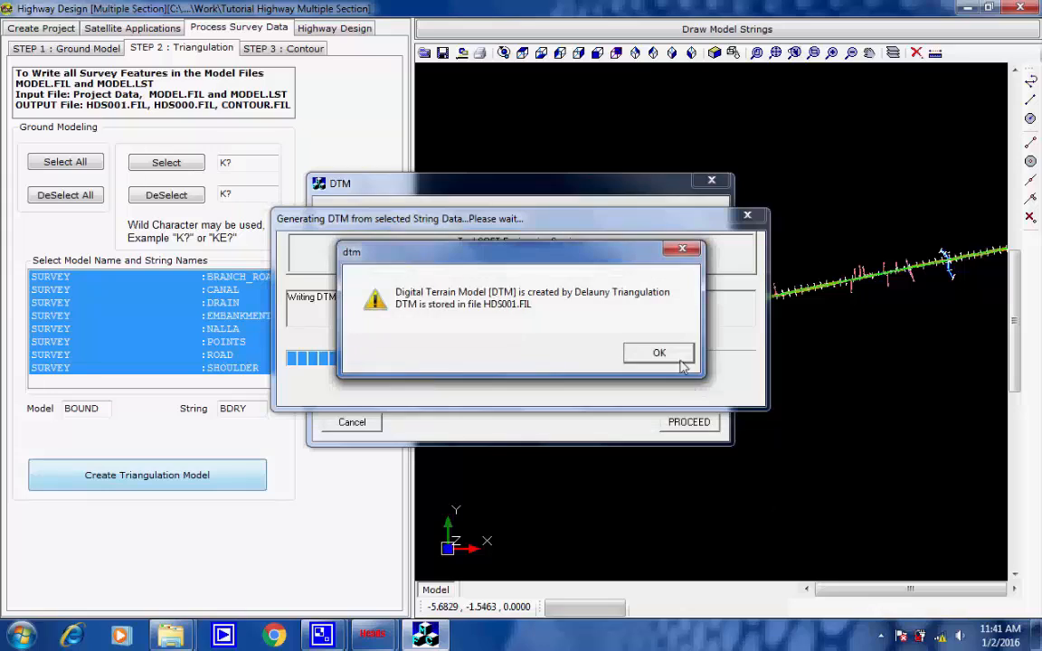
click(663, 353)
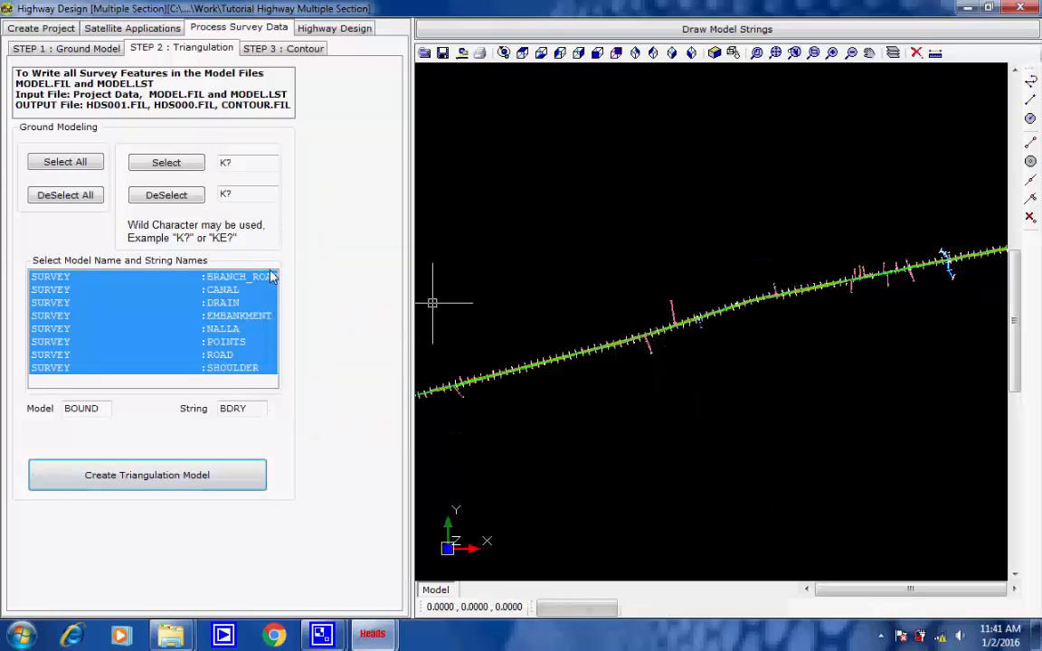
Step: Review the string names and increments of the primary contours, secondary contours and contour elevation text
click(281, 50)
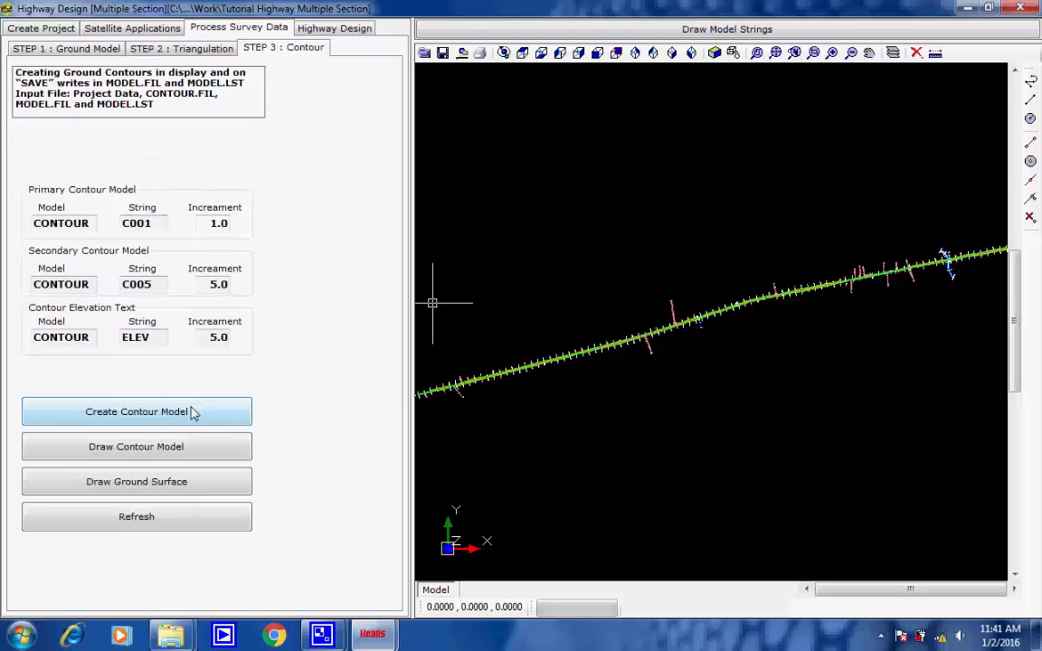
double_click(149, 224)
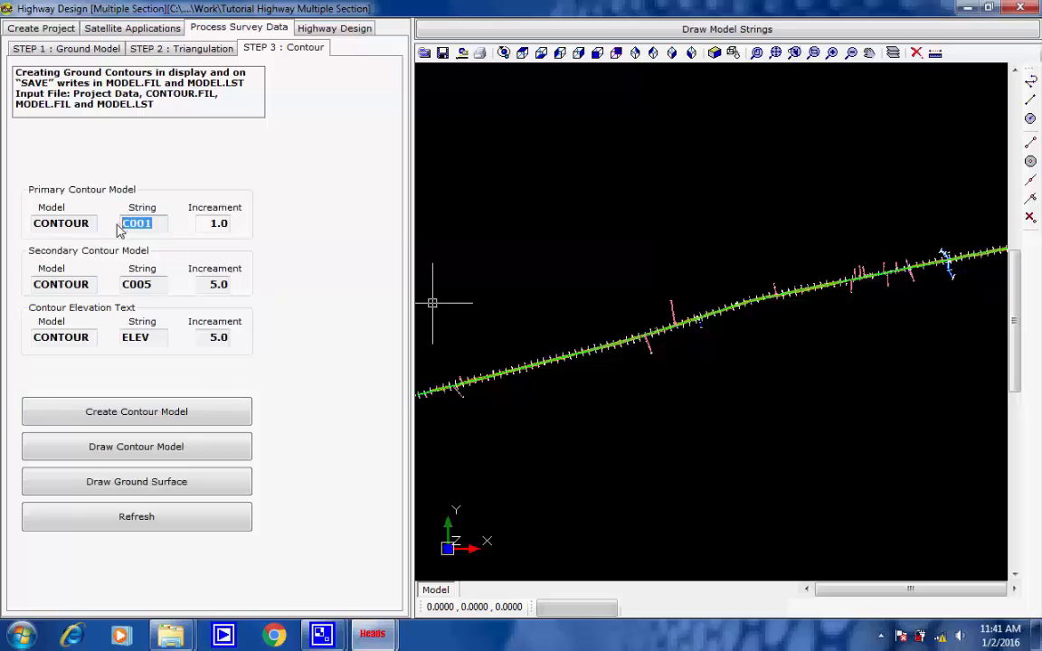
double_click(219, 224)
double_click(153, 286)
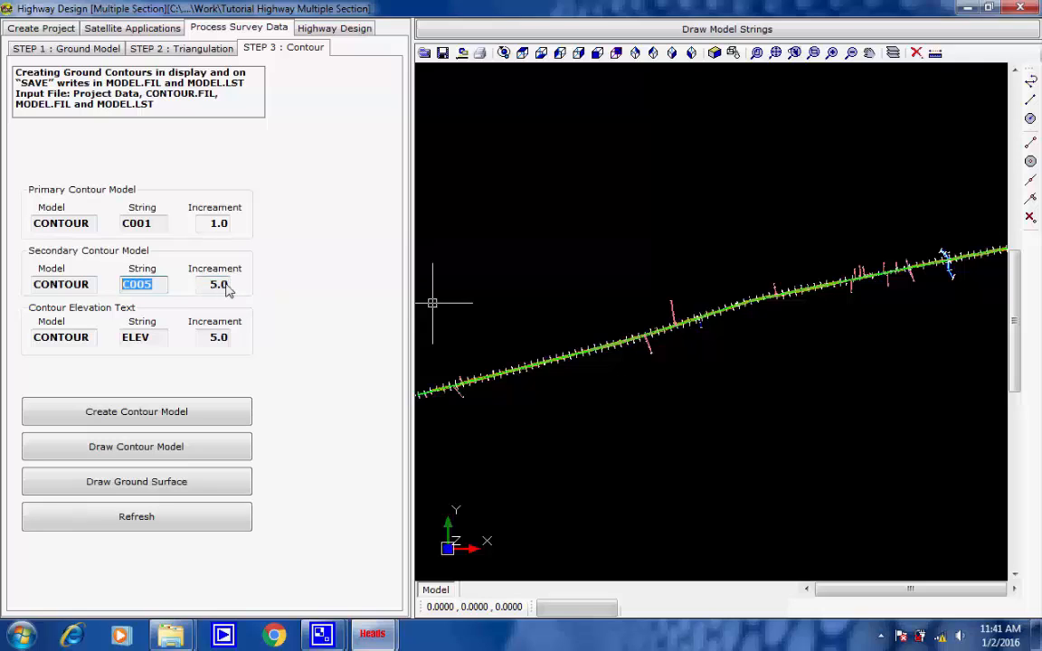
double_click(219, 286)
double_click(137, 341)
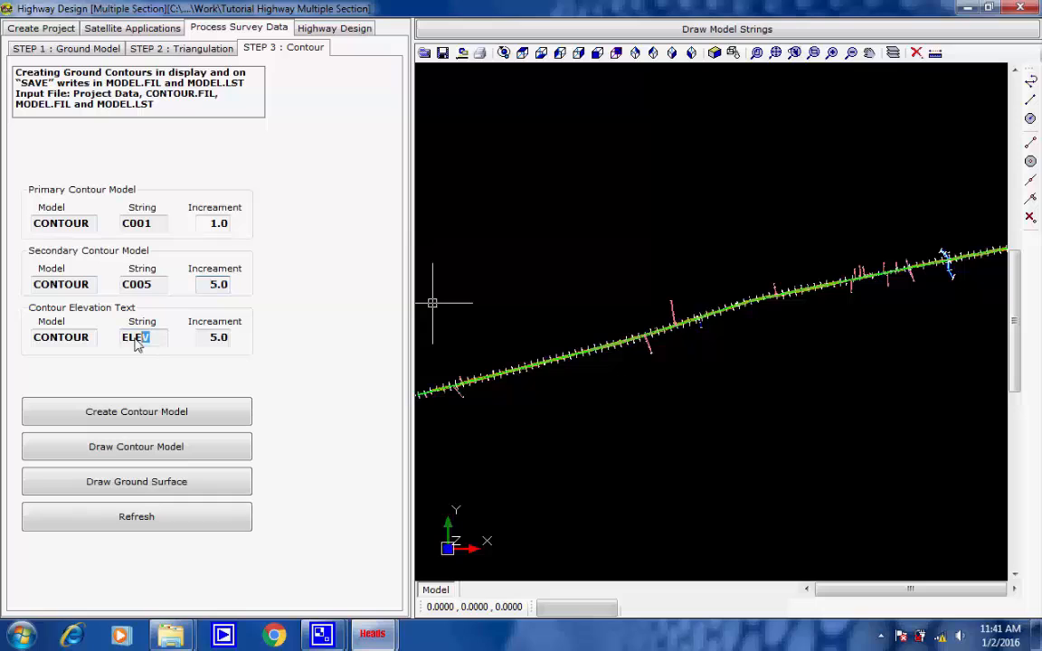
drag(136, 341, 127, 344)
drag(226, 339, 213, 345)
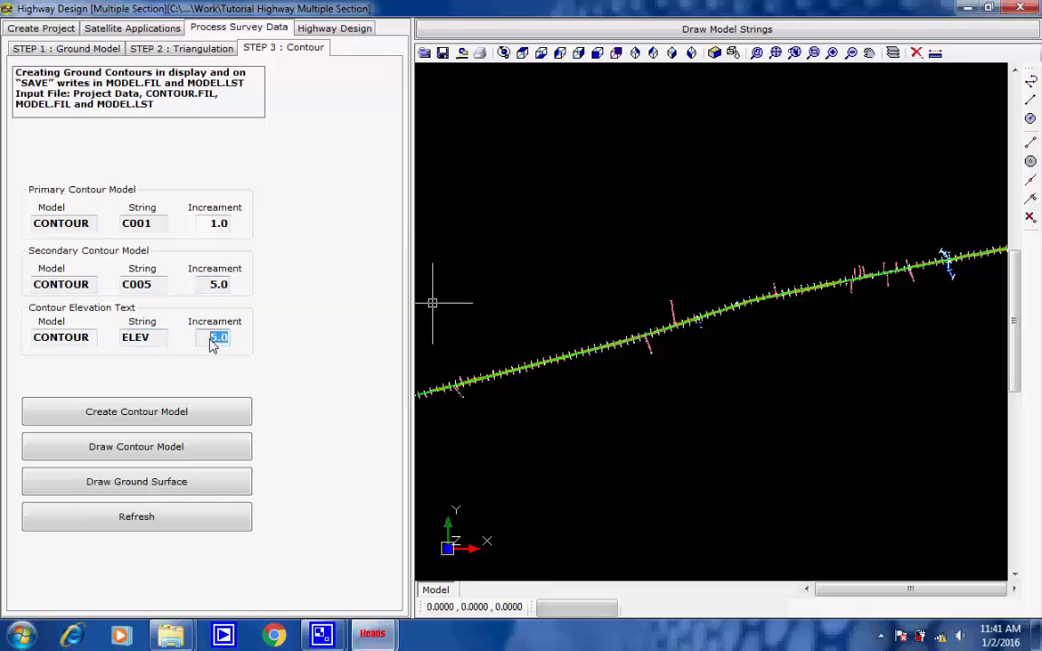
Step: Create the contour model with 1.0 primary, 5.0 secondary and 5.0 elevation text increments, then quit the contour program
click(224, 338)
click(193, 414)
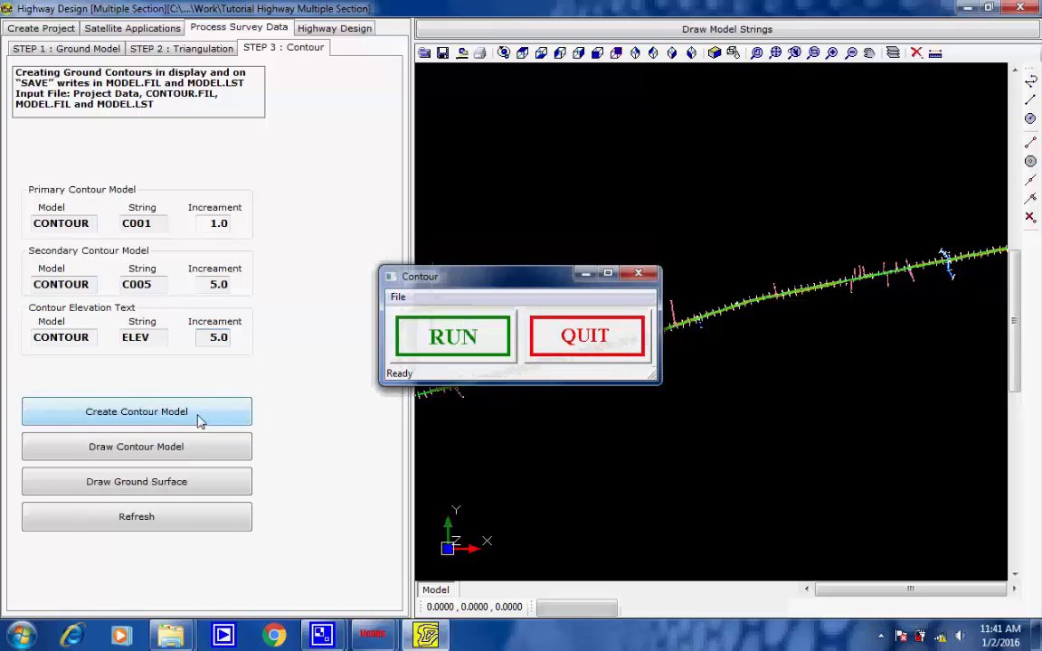
click(476, 338)
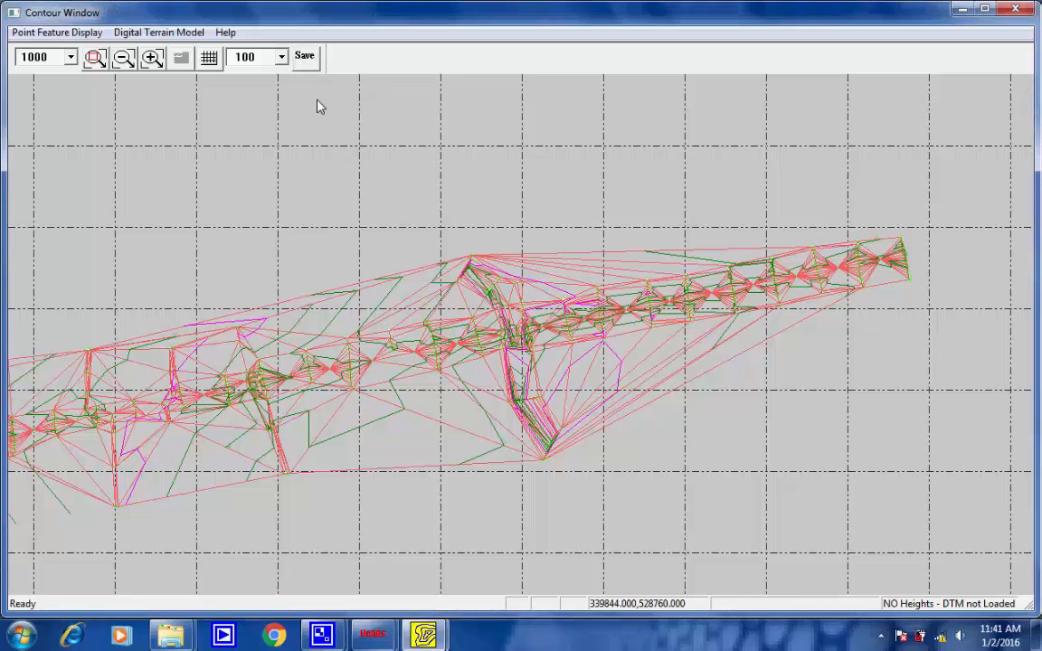
mouse_move(425, 635)
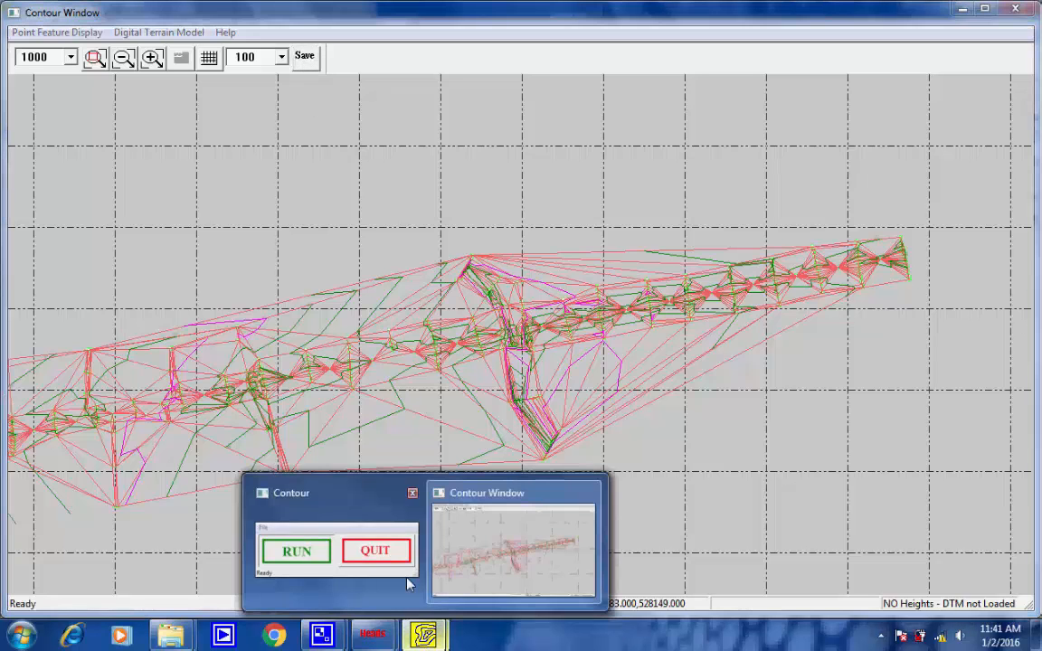
click(400, 553)
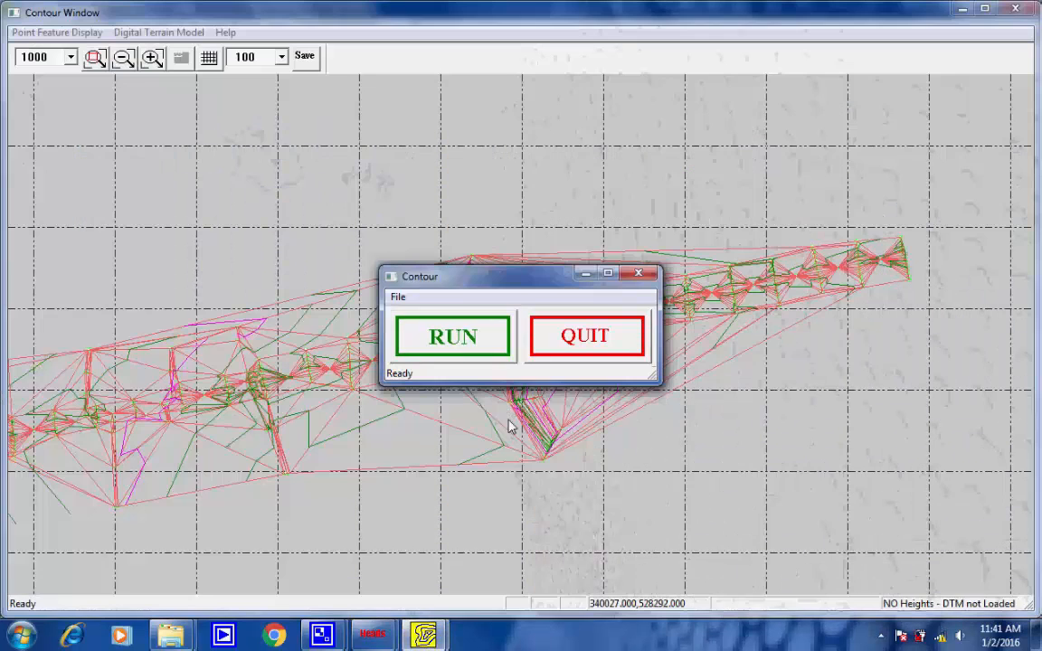
click(618, 346)
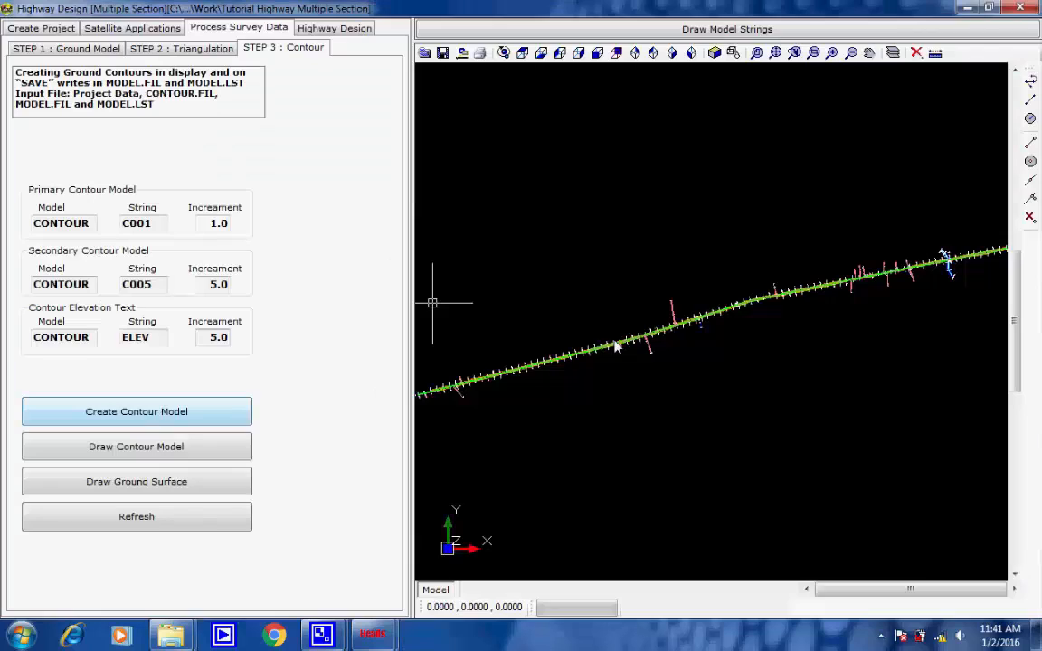
Step: Draw the contour model over the survey strings
click(182, 456)
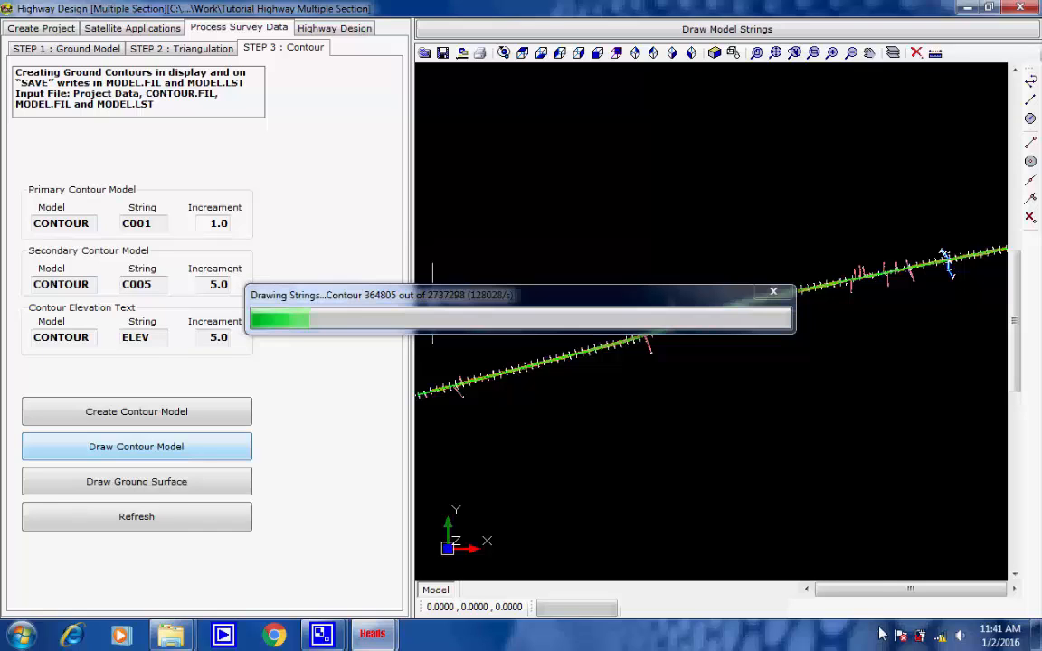
click(882, 637)
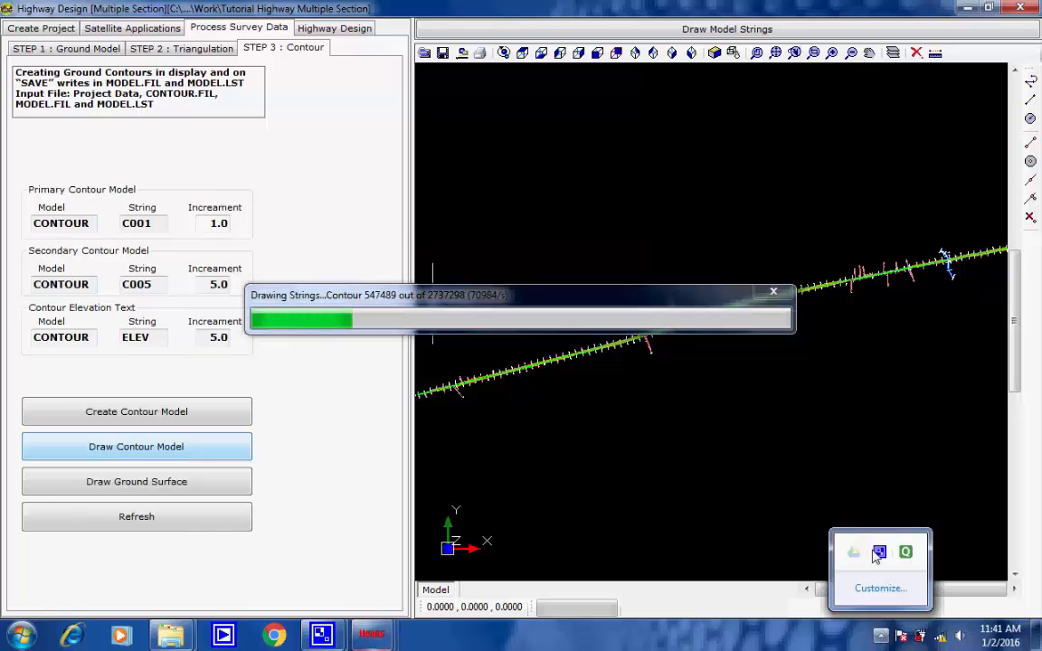
click(906, 552)
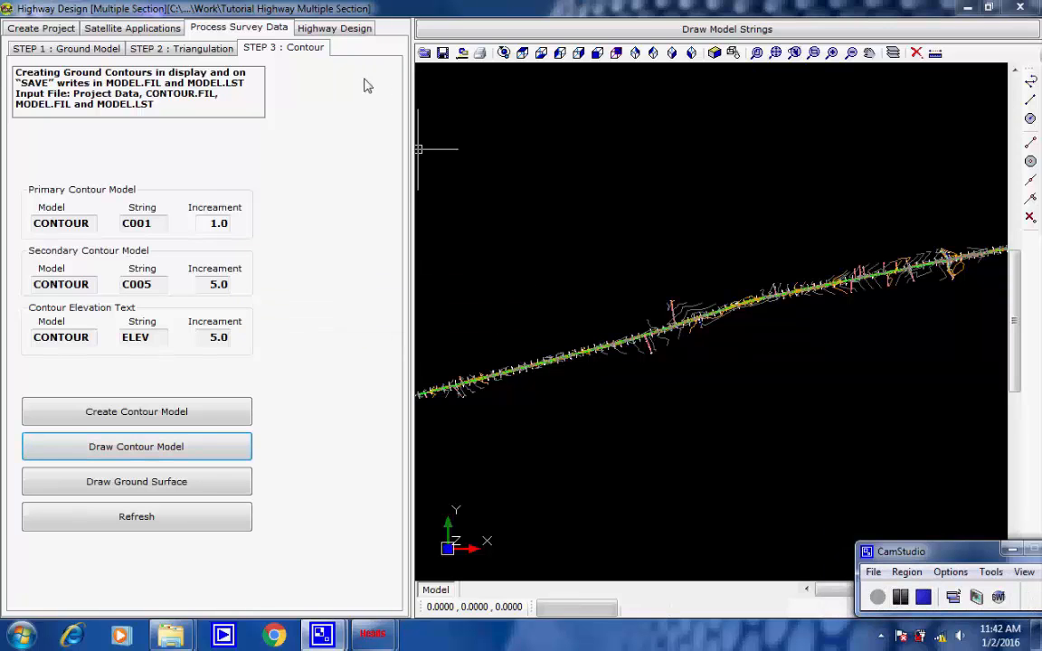
Step: Process the existing HALIGN design data for string M001 to generate the horizontal alignment and its design report
click(312, 32)
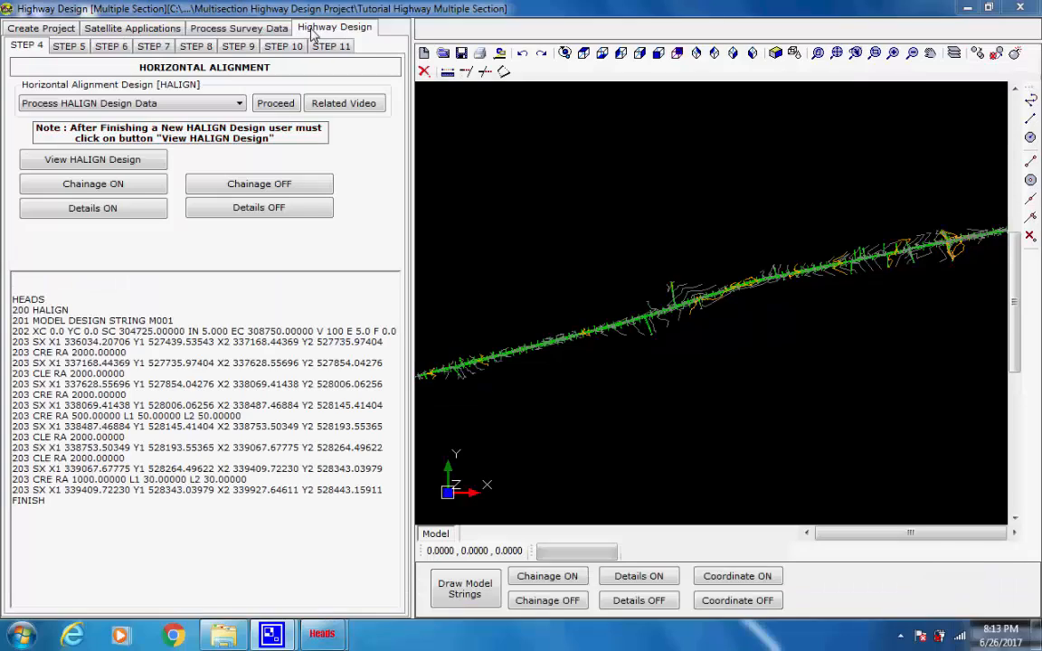
click(239, 104)
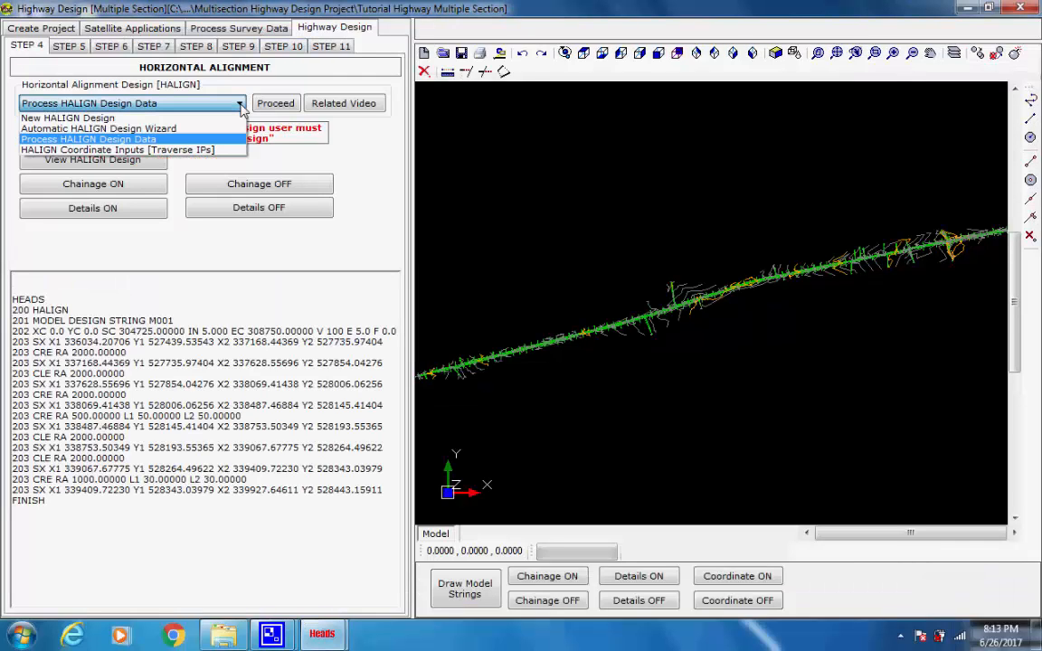
click(240, 105)
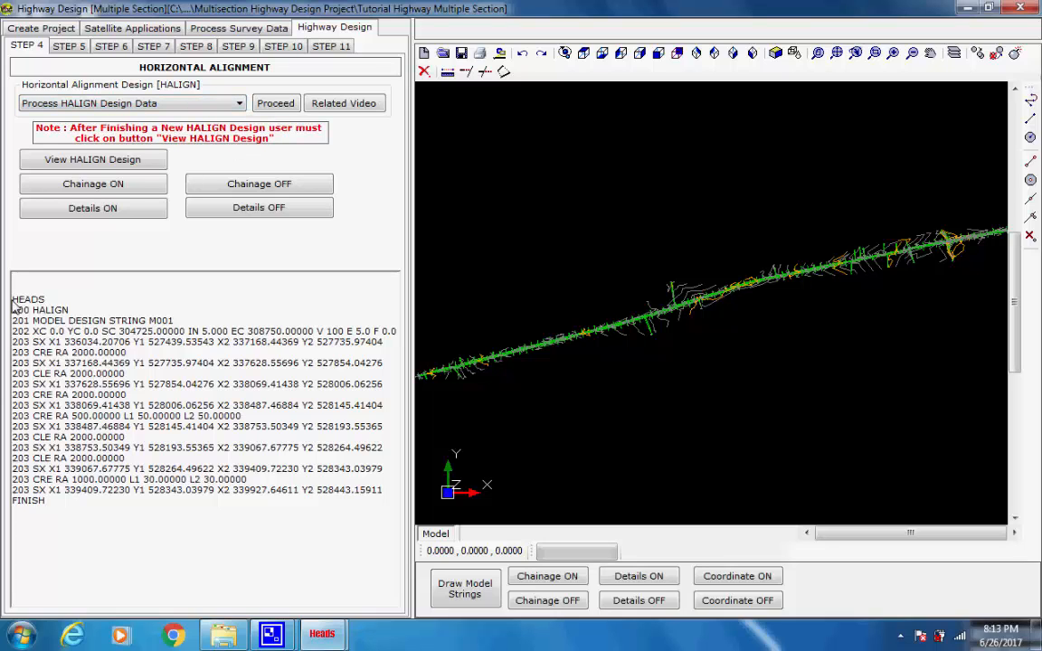
drag(11, 273, 124, 507)
click(123, 508)
click(268, 105)
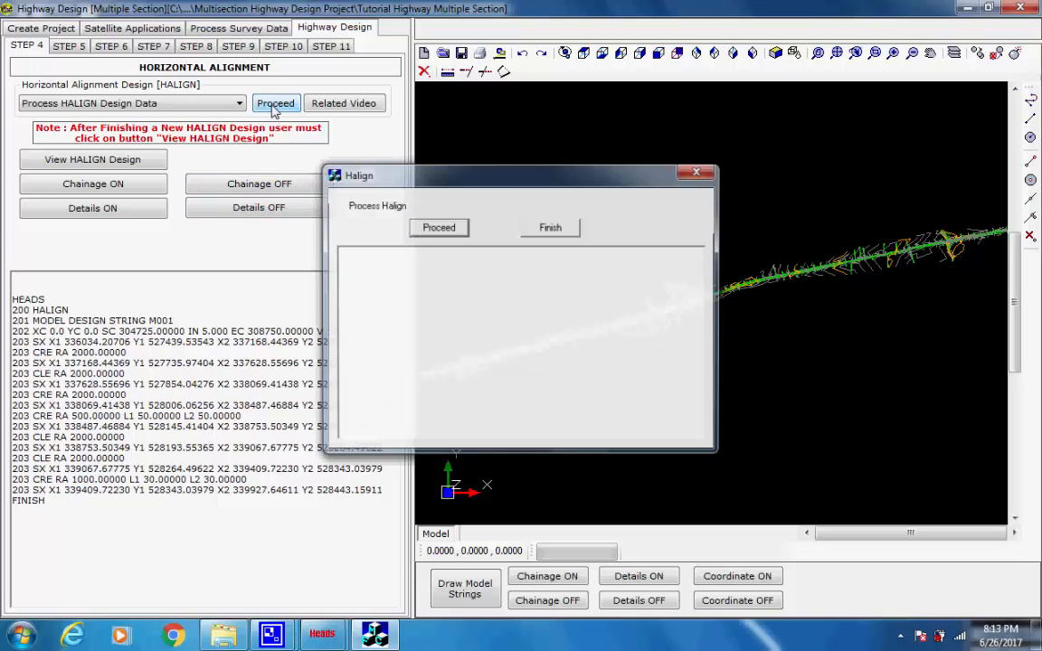
click(432, 231)
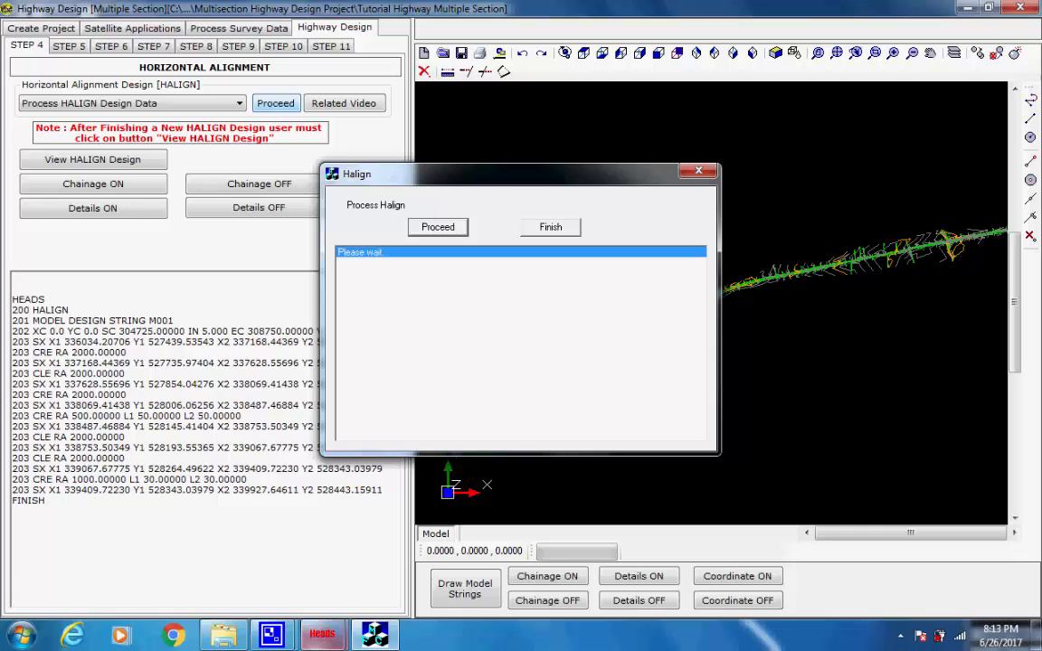
click(289, 643)
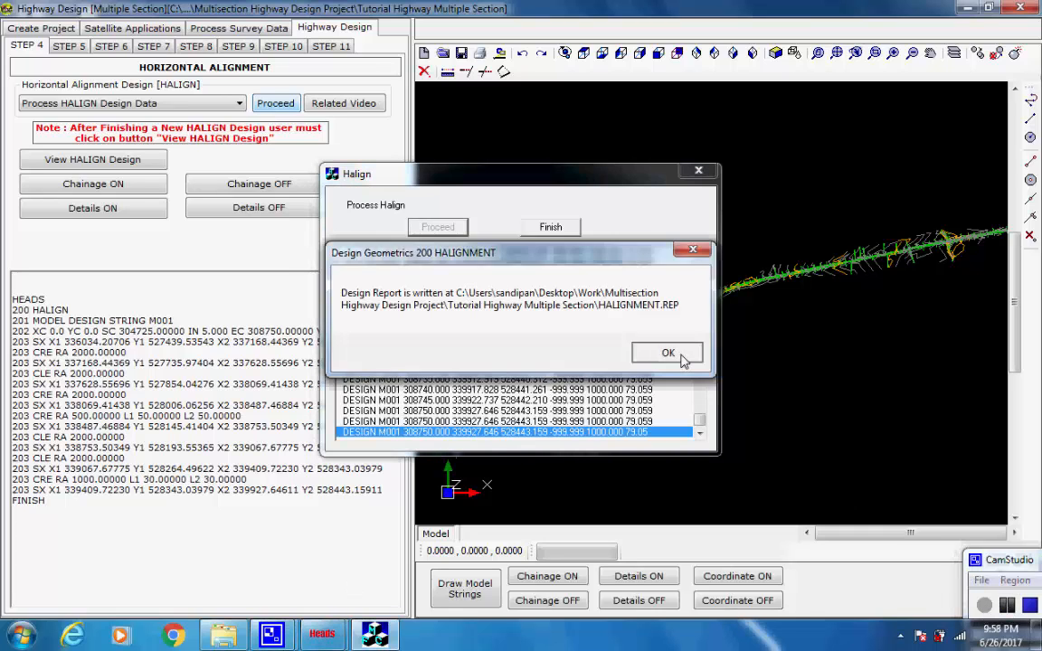
click(667, 354)
click(552, 228)
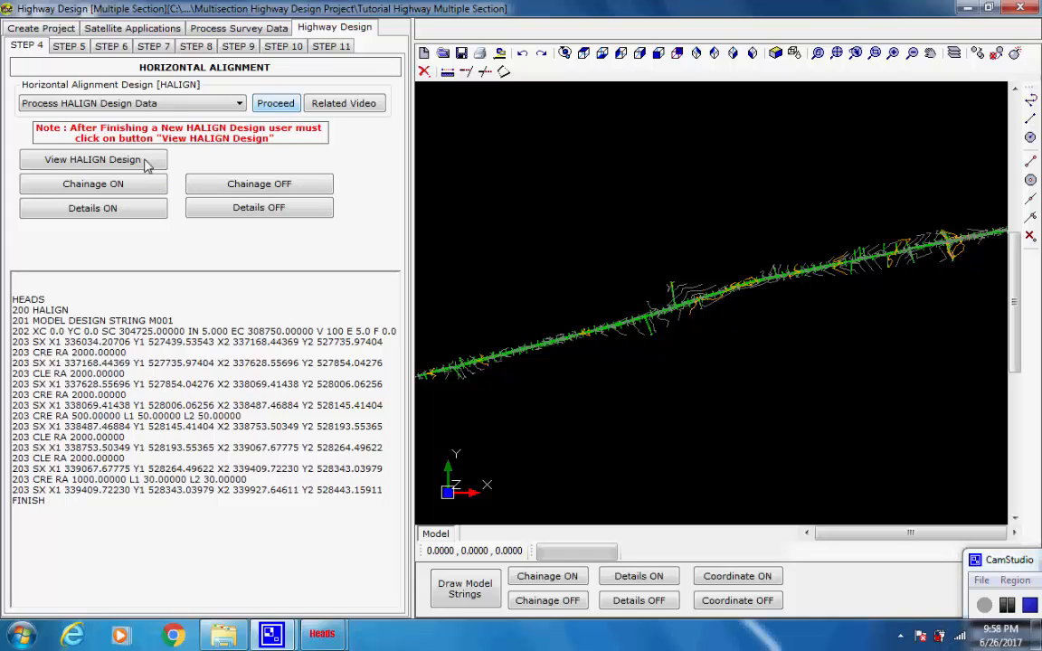
Step: Display alignment M001 with chainages every 100 in XXXX+YYY format on the right side and all alignment details, both at text size 5 mm
click(128, 184)
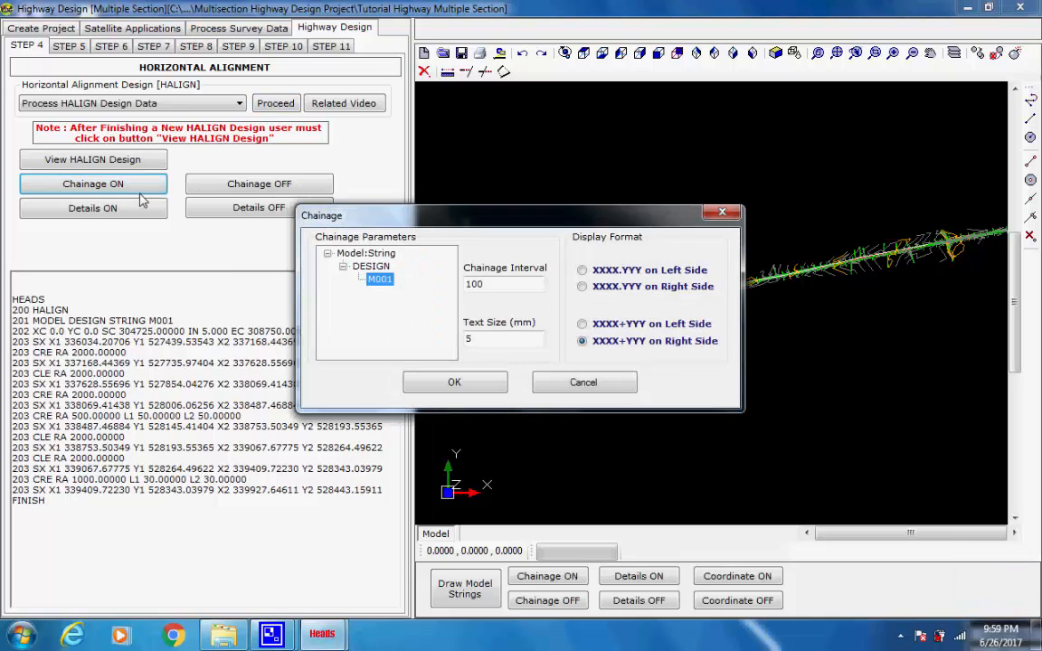
click(453, 383)
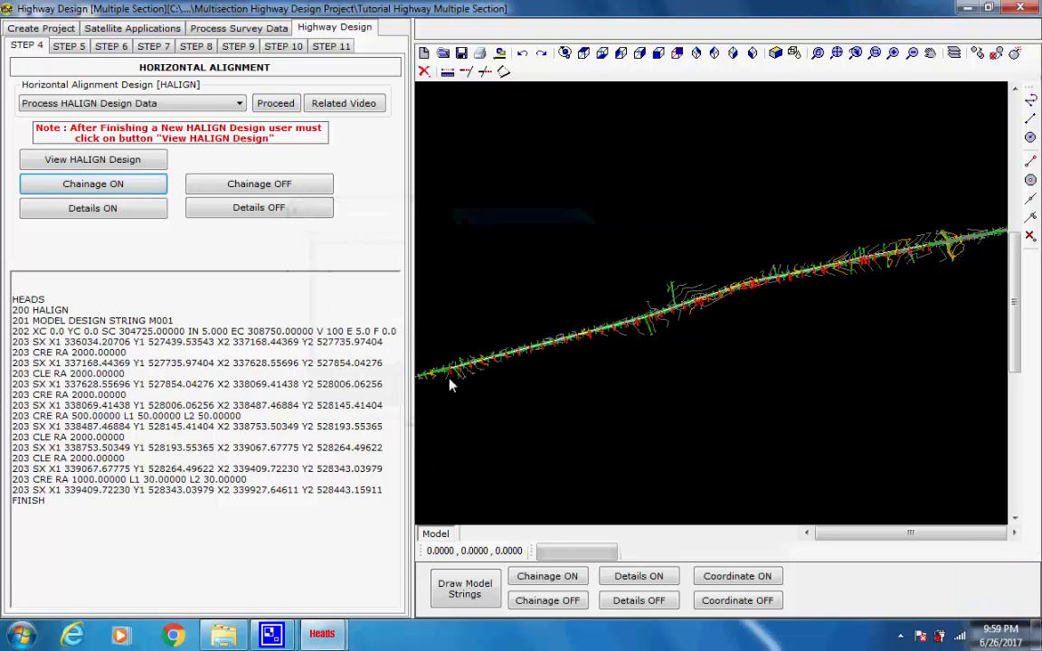
click(126, 213)
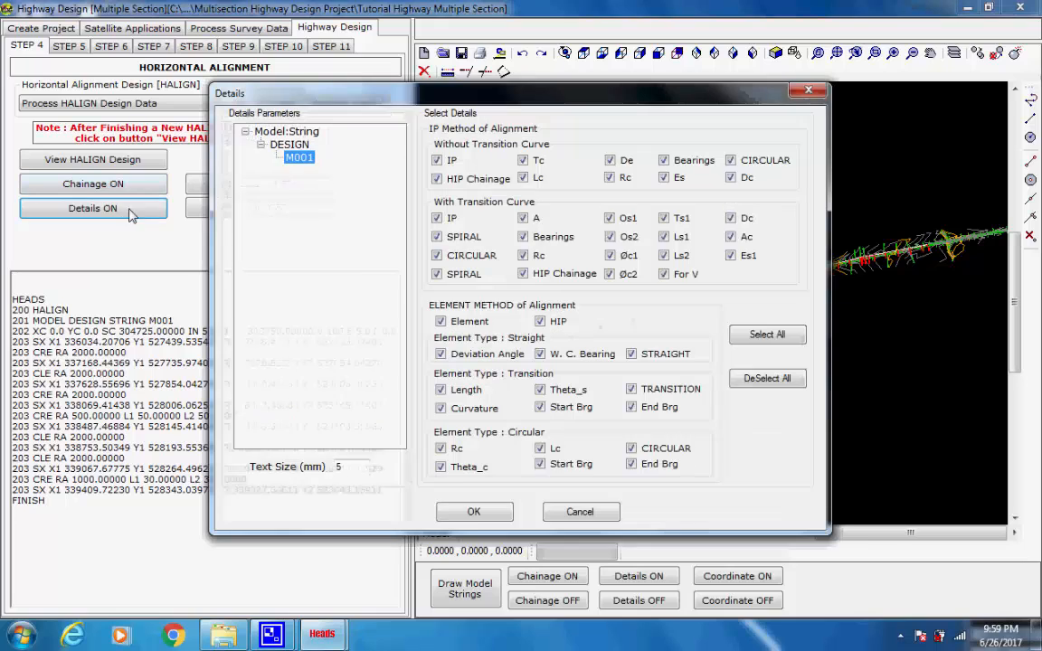
click(474, 512)
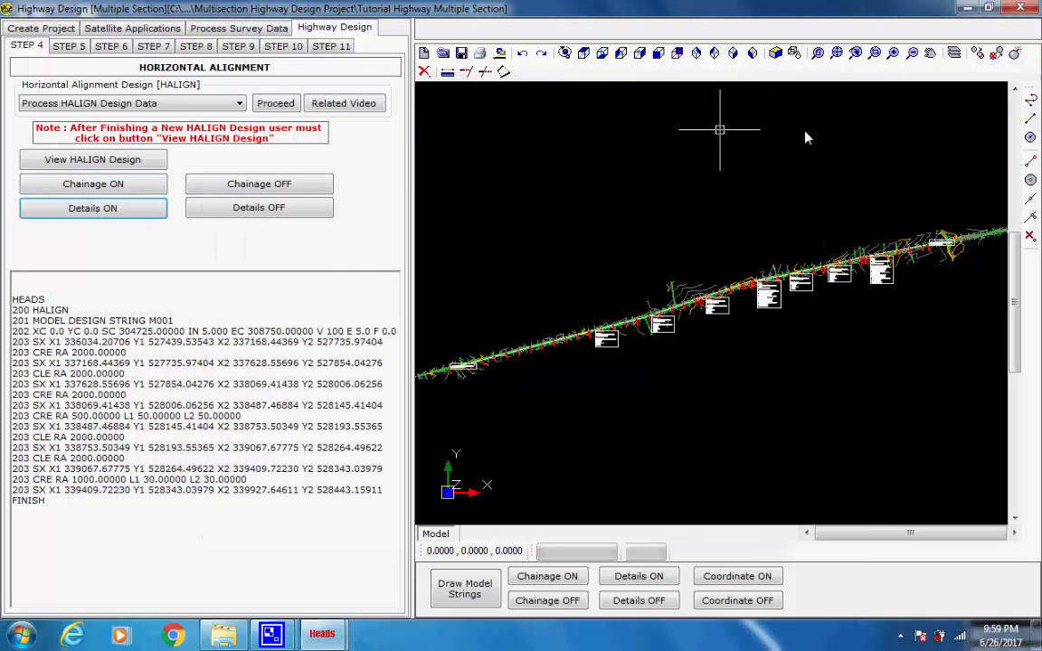
Step: Examine the chainage labels and the curve details of intersection point 4 along the alignment, then return to the full alignment
click(875, 52)
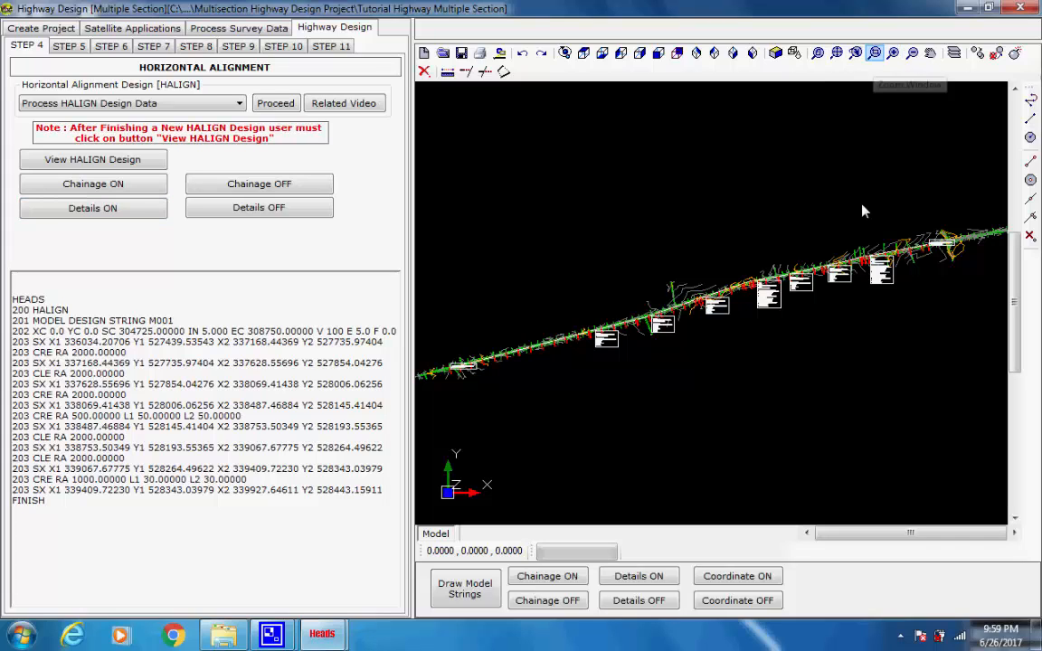
click(750, 260)
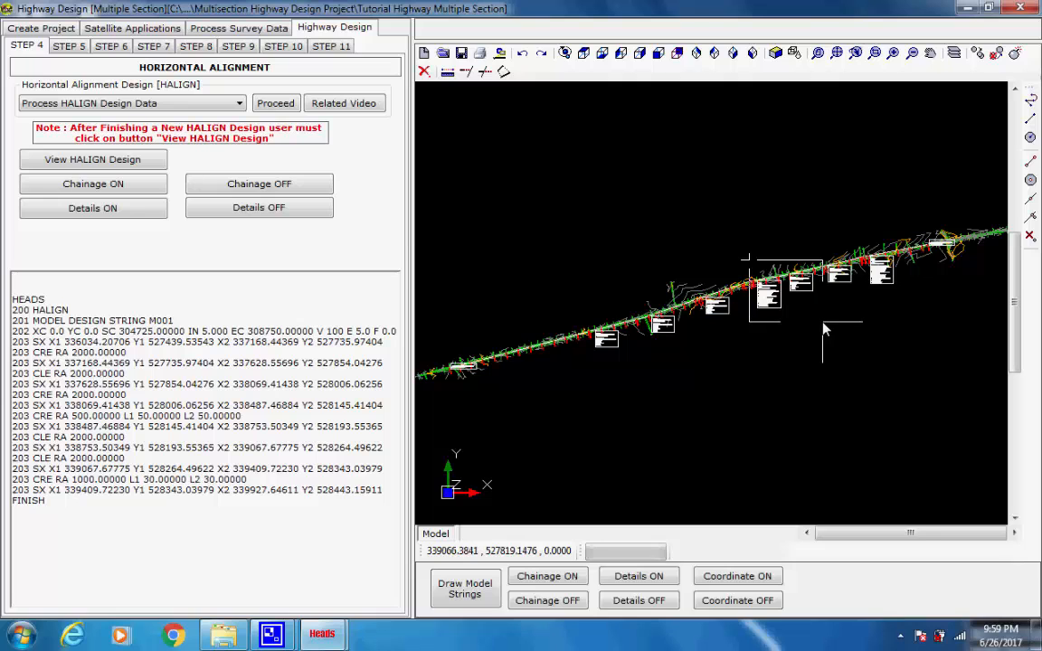
click(826, 324)
scroll(562, 262, up, 3)
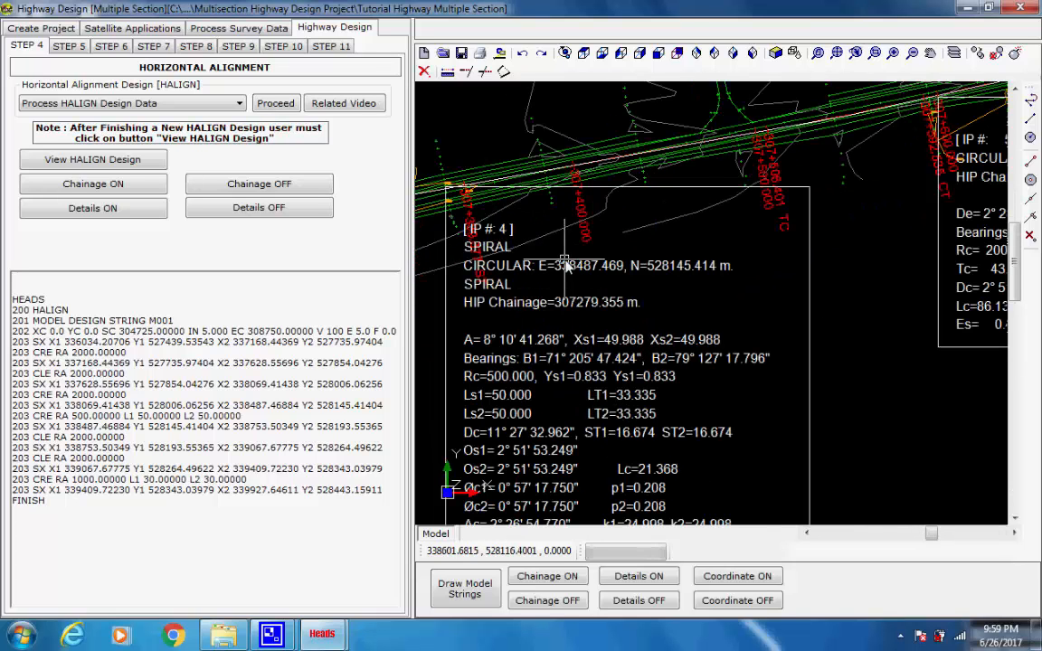
scroll(564, 262, down, 1)
scroll(565, 262, down, 1)
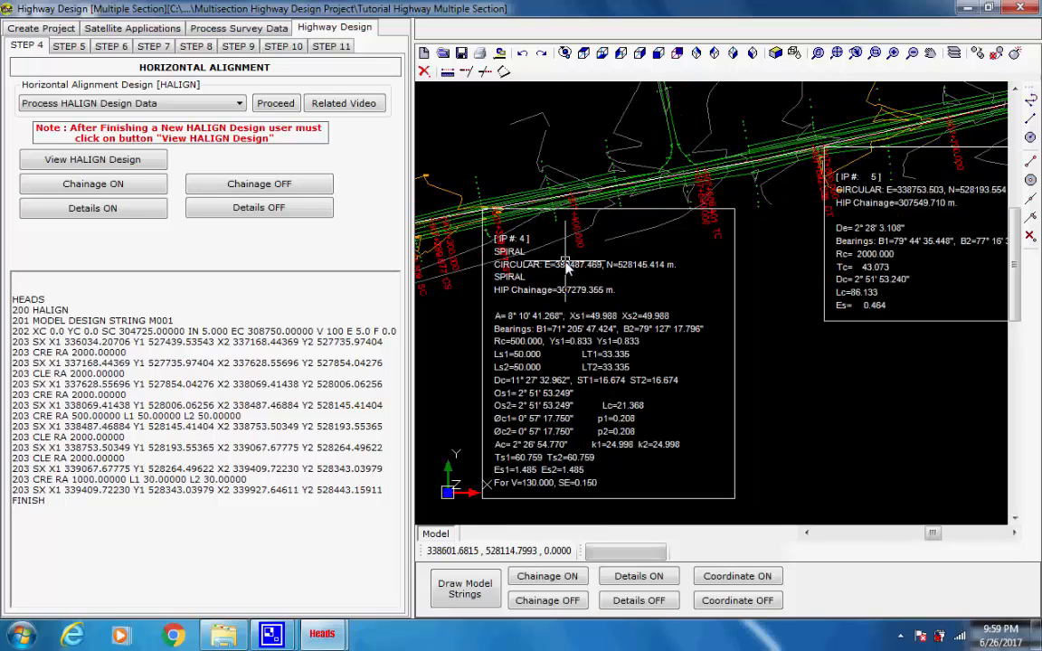
scroll(565, 262, down, 1)
scroll(566, 262, down, 1)
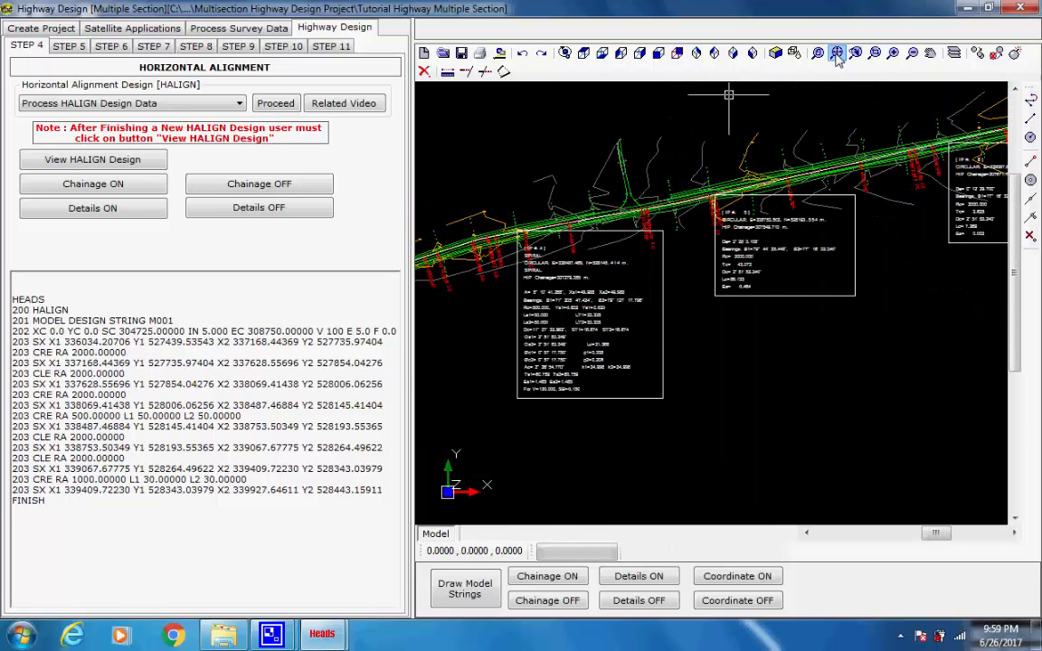
click(836, 53)
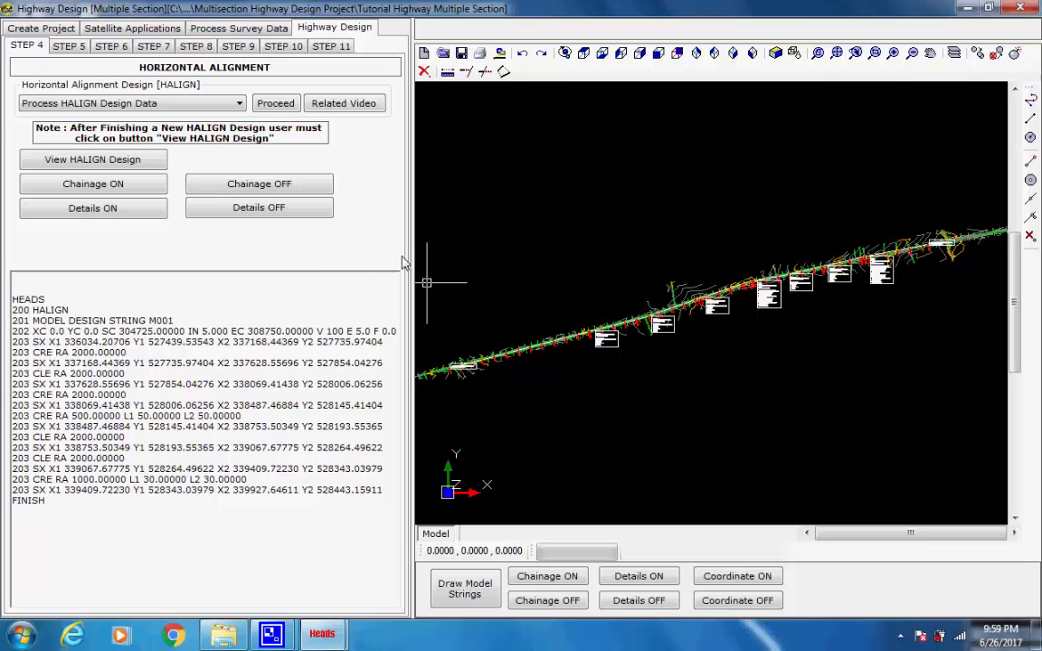
Step: Create the ground long section along the design alignment for the vertical profile
click(81, 48)
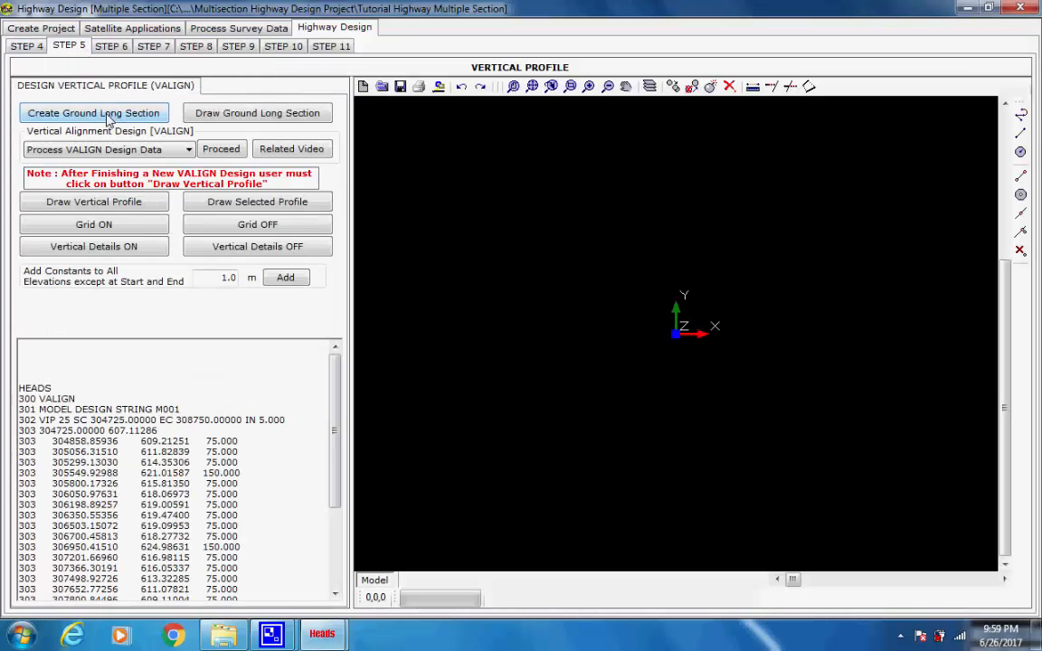
click(106, 117)
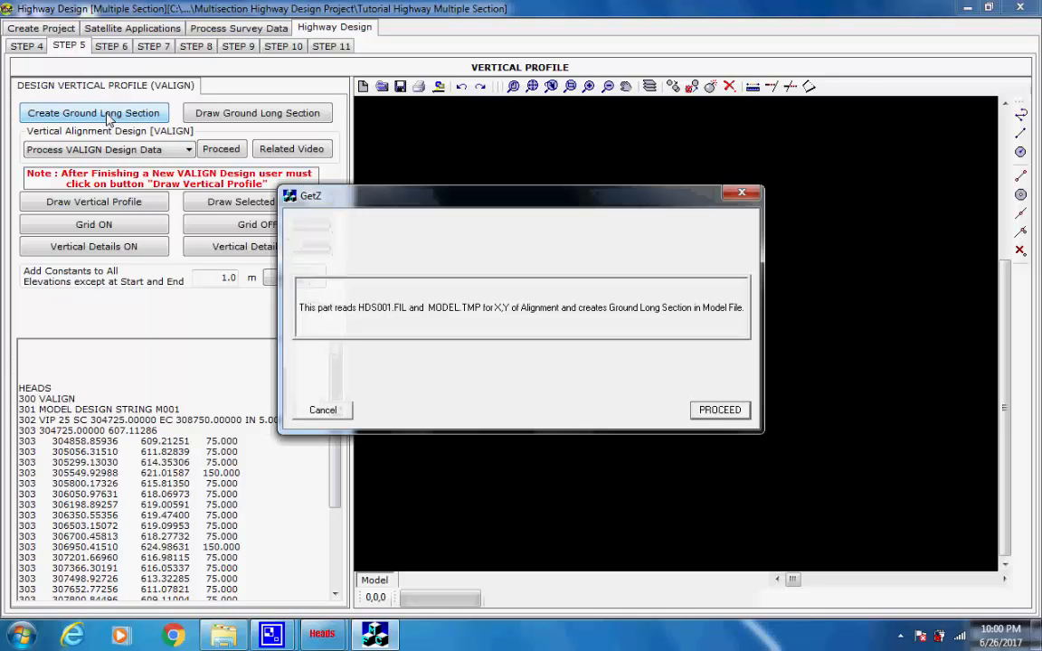
click(720, 409)
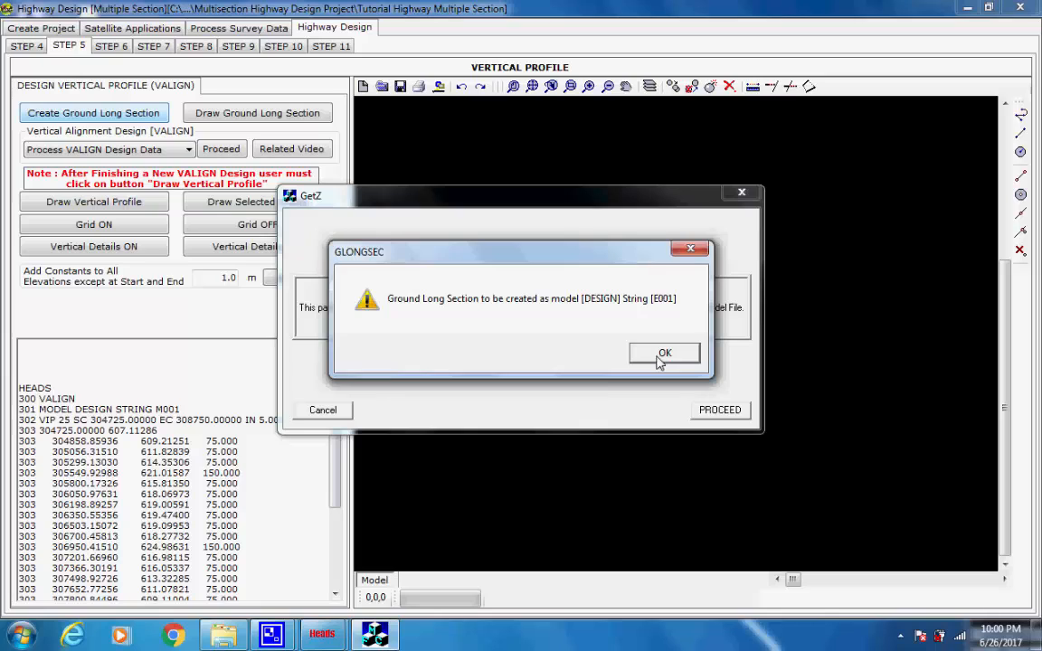
click(661, 354)
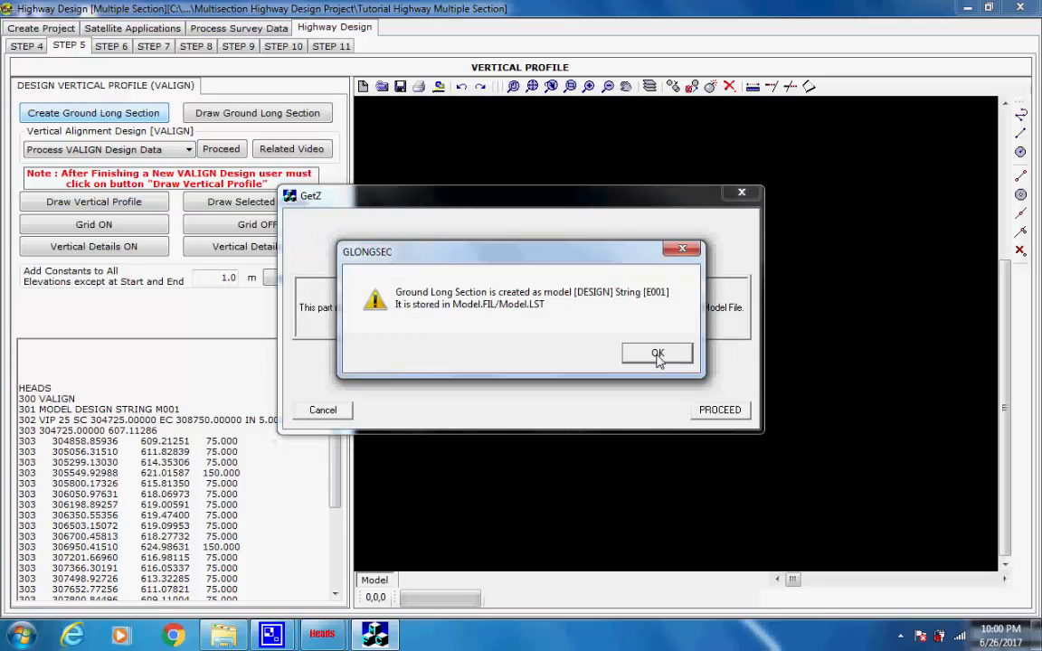
click(659, 355)
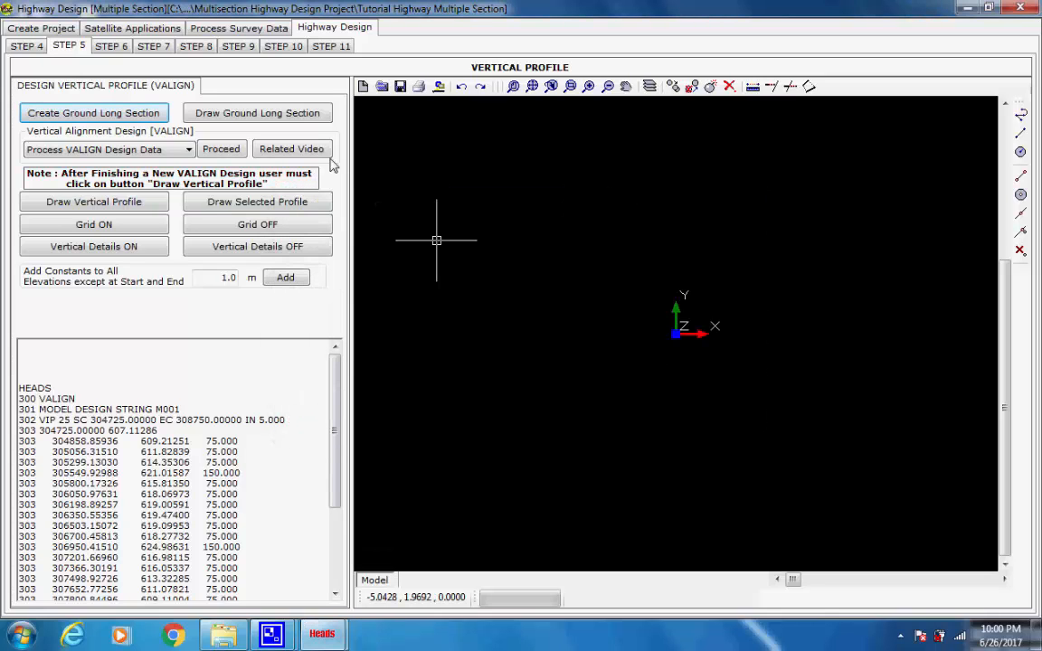
Step: Draw the ground long section at X scale 1 and Y scale 10, with a DarkGray-text grid at chainage interval 50 and level interval 5
click(240, 118)
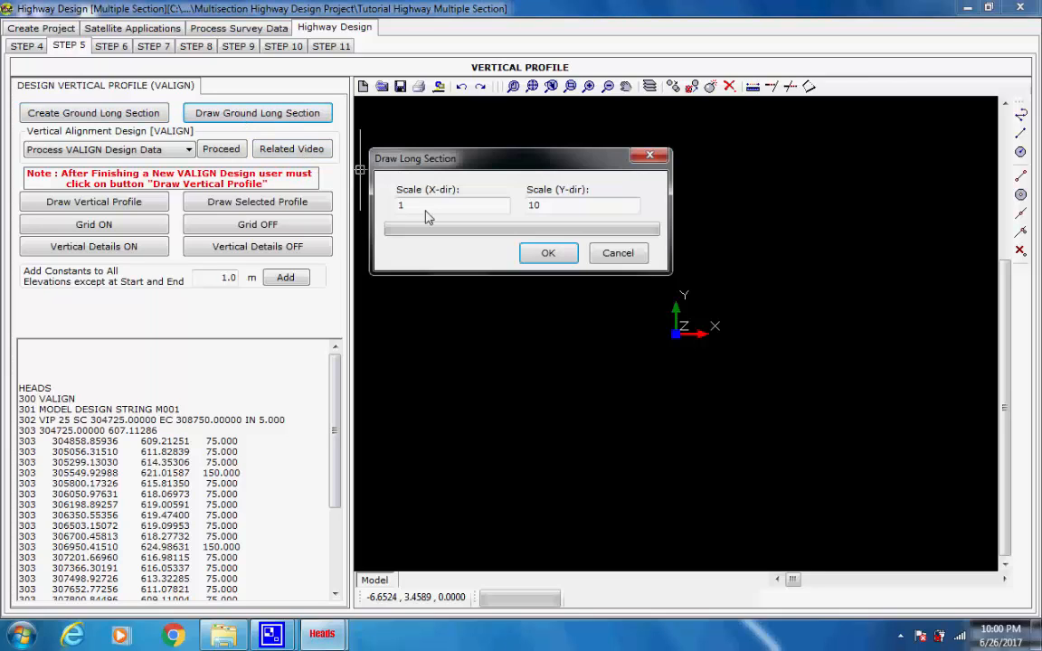
click(547, 252)
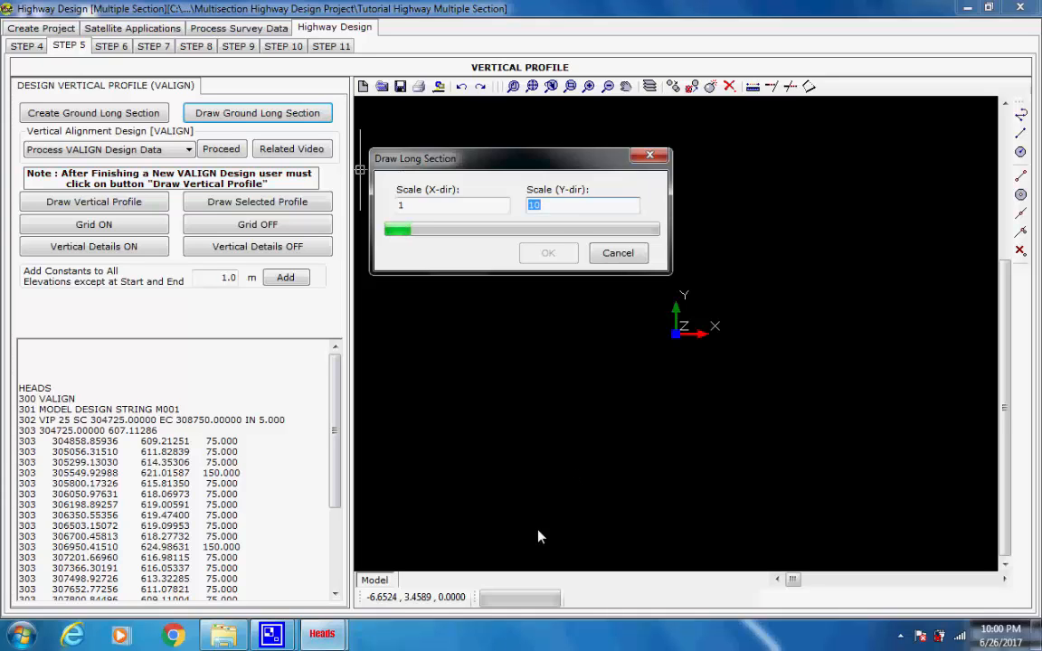
click(271, 634)
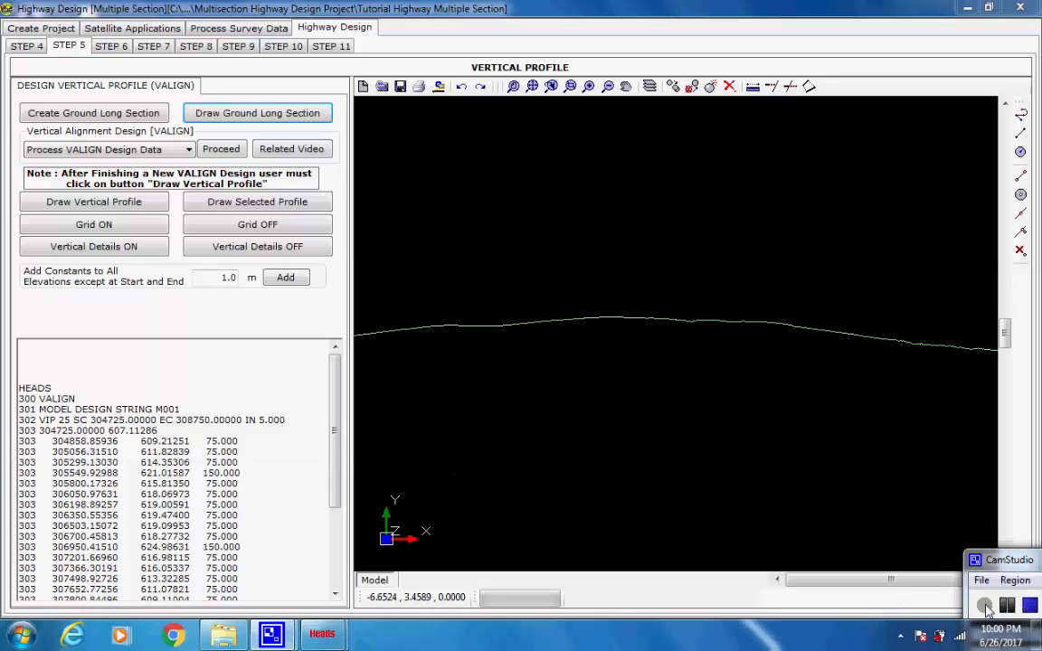
click(121, 230)
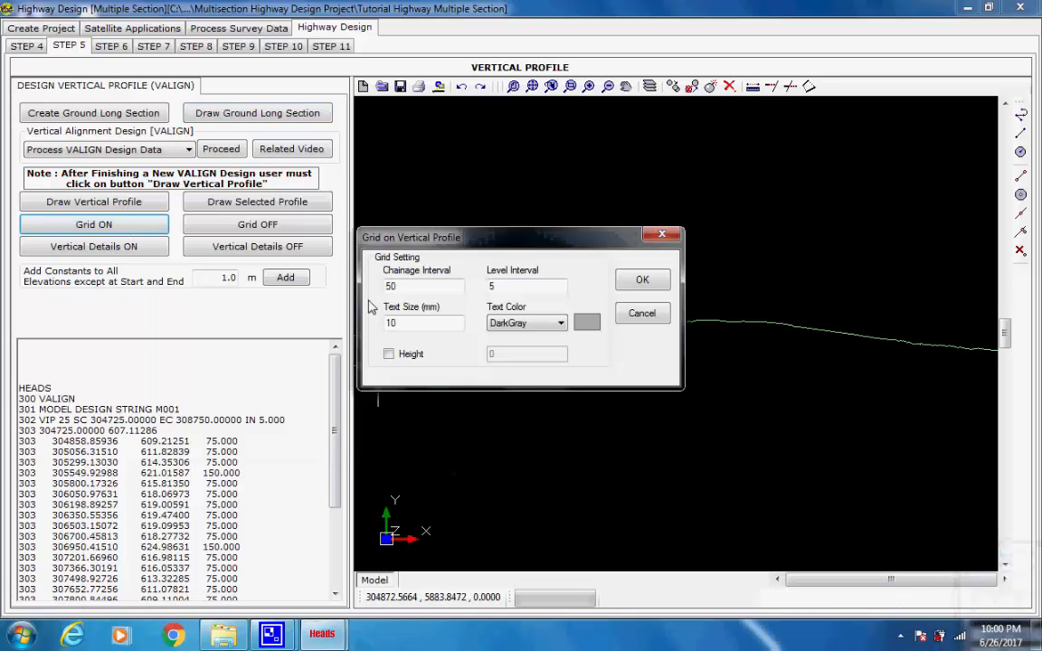
click(642, 281)
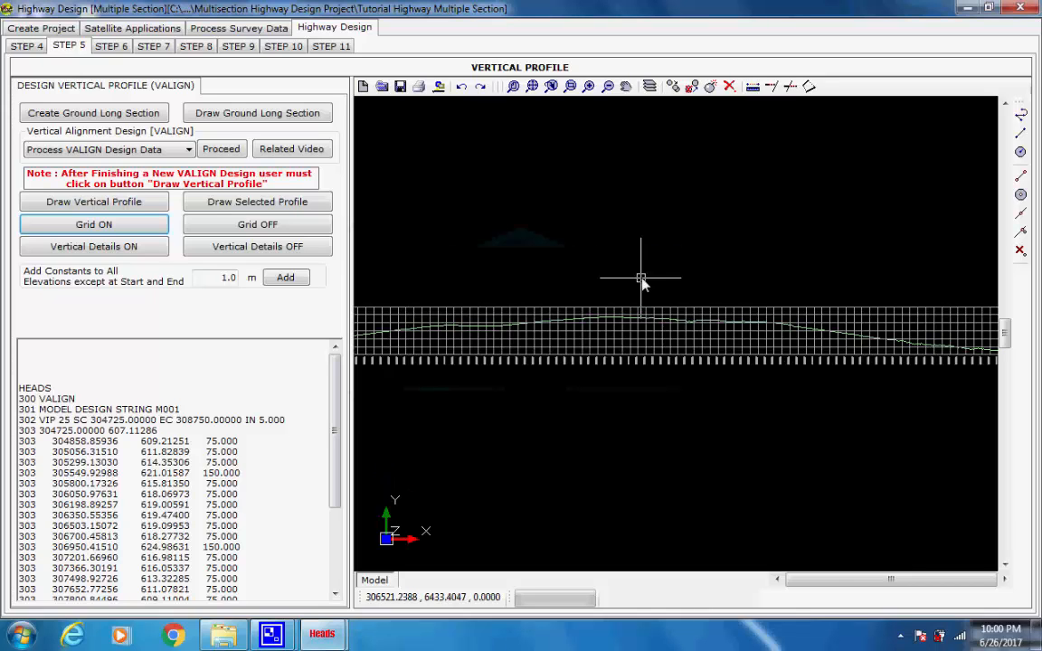
Step: Examine the start of the ground long section against its chainage and level grid, then return to the full section
scroll(493, 330, up, 3)
scroll(503, 337, up, 3)
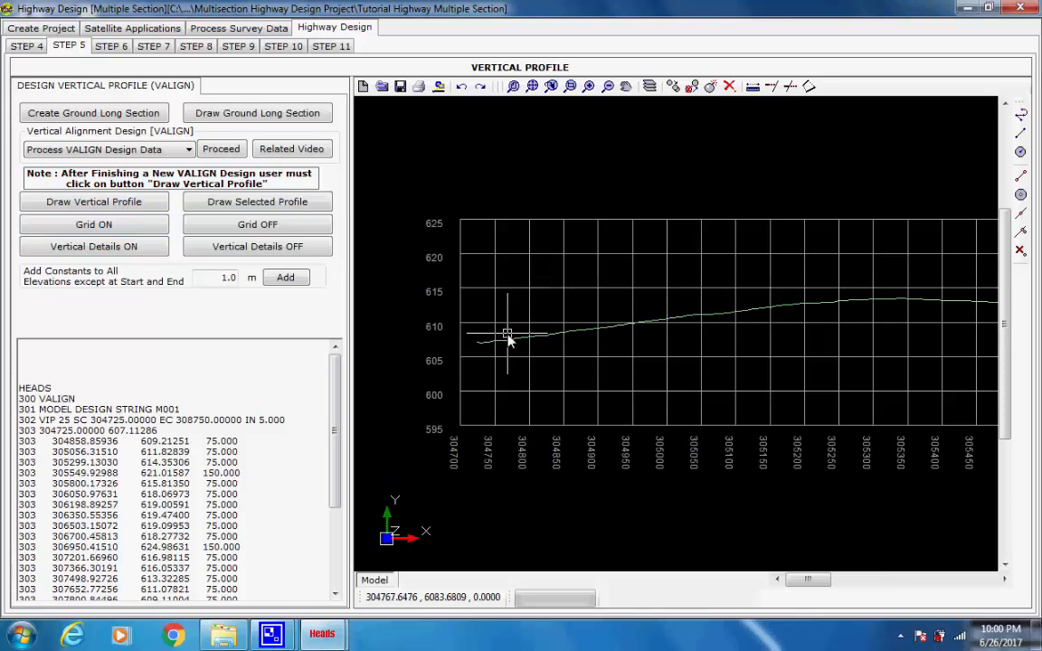
scroll(513, 336, down, 1)
scroll(513, 336, down, 1)
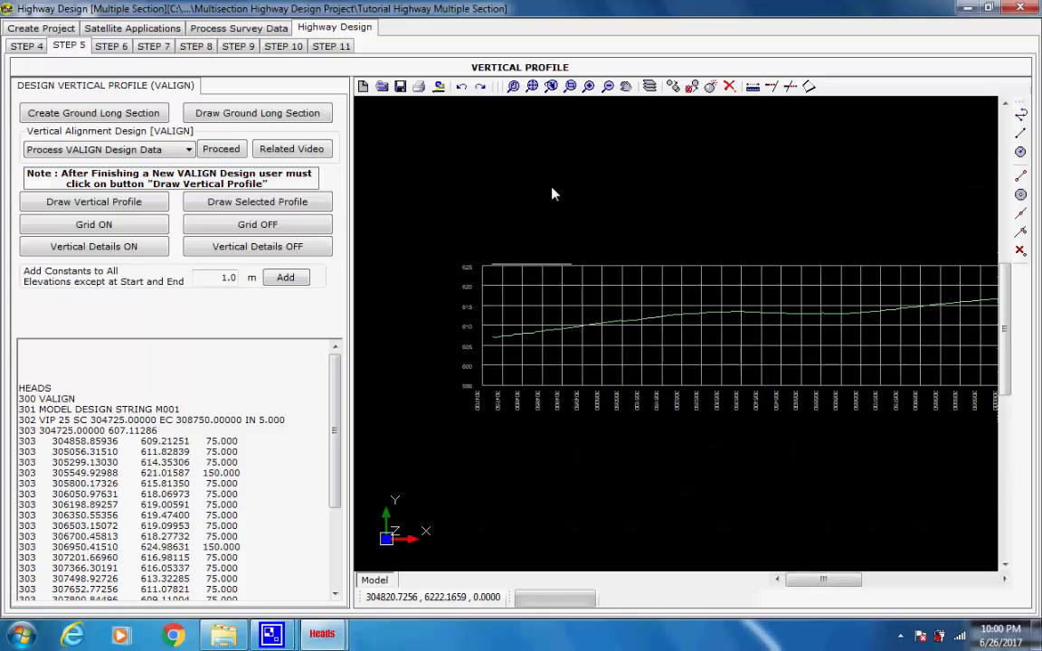
click(532, 86)
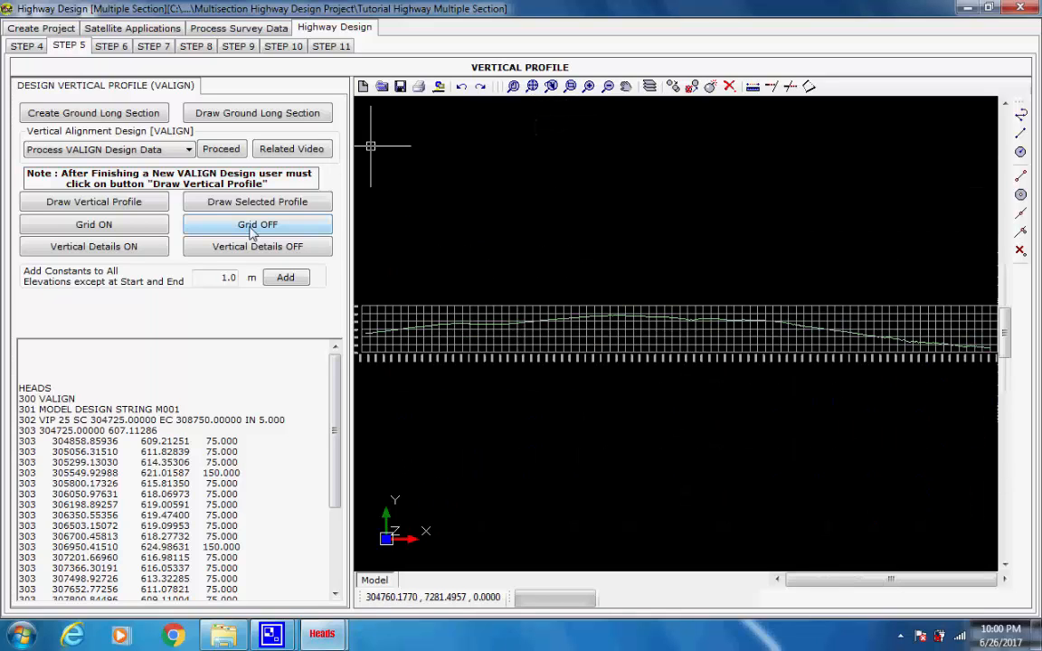
Step: Review the available VALIGN design options and the vertical alignment data for string M001, including its VIP, chainage and curve length lines
click(190, 154)
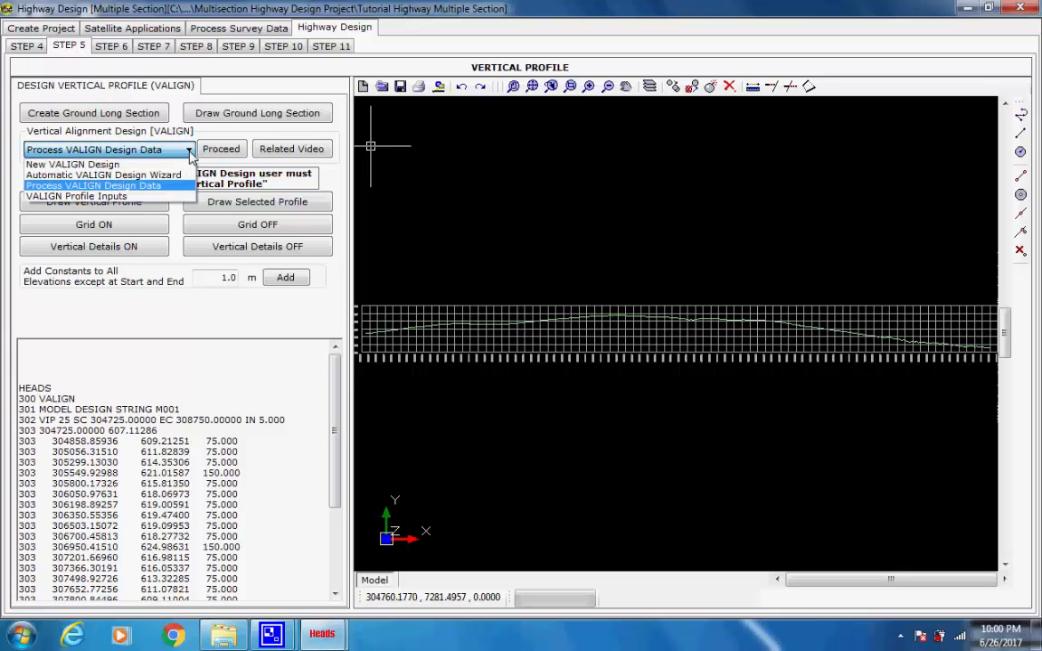
click(190, 154)
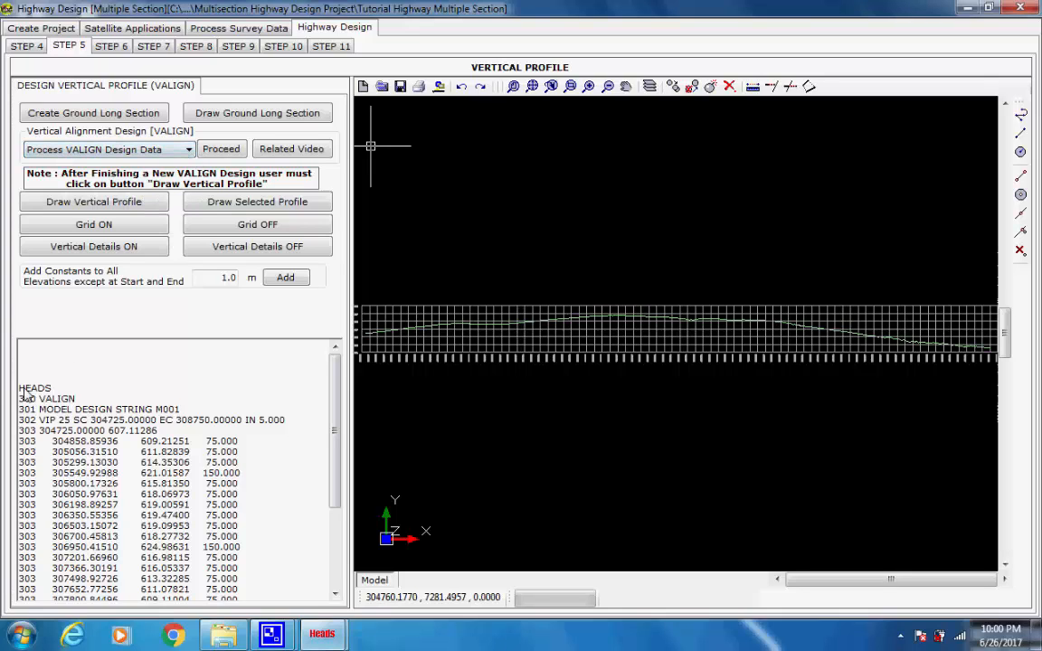
drag(18, 359, 292, 559)
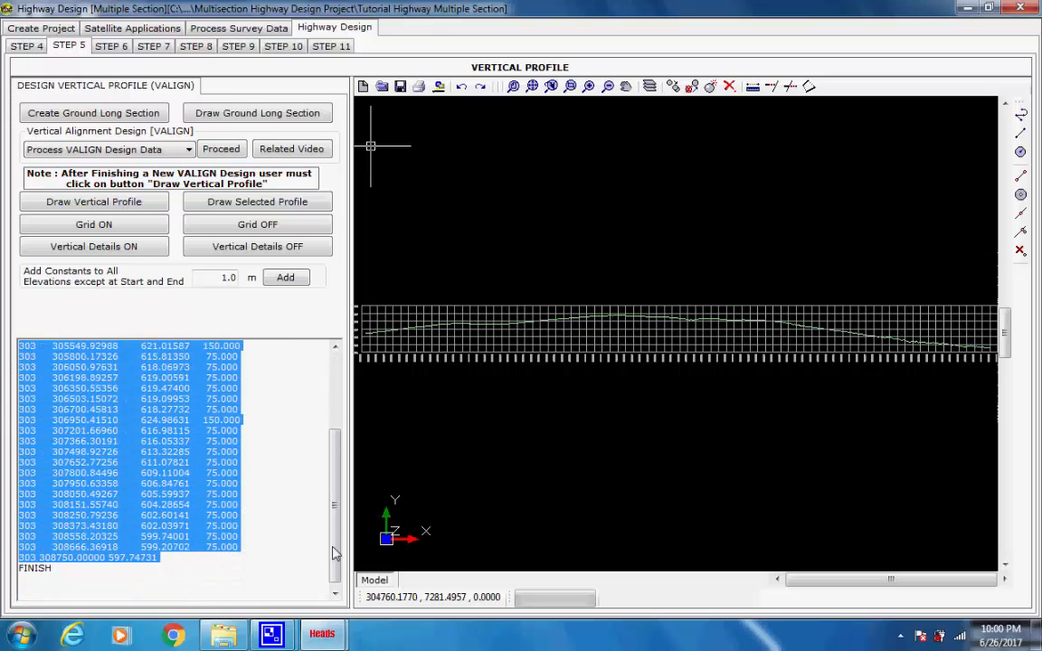
scroll(303, 498, up, 4)
click(243, 435)
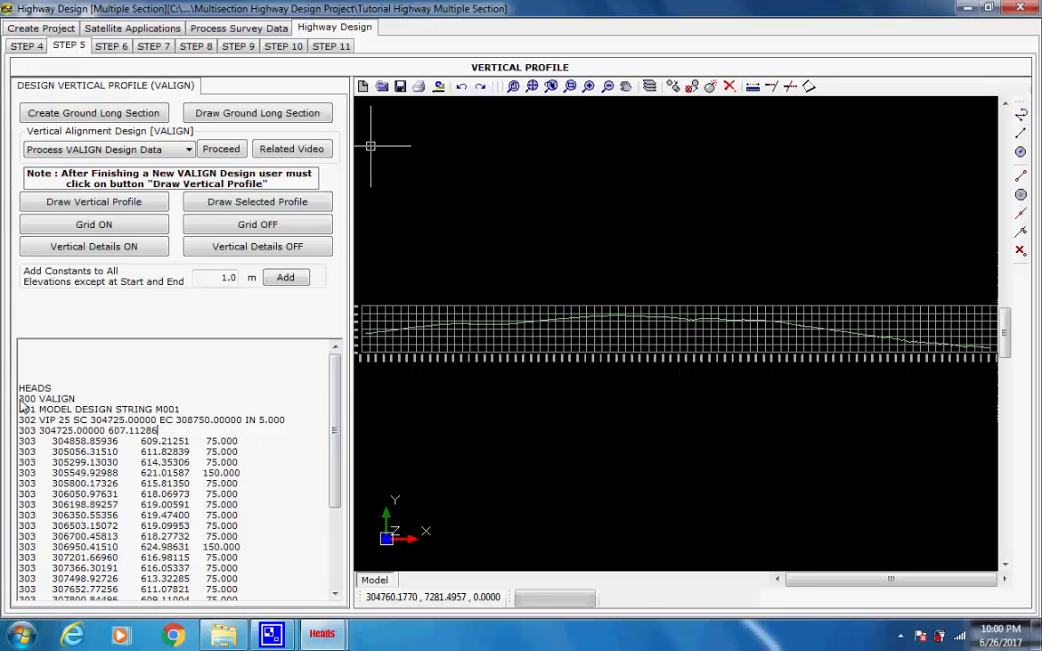
drag(20, 407, 19, 398)
drag(181, 411, 19, 408)
drag(286, 421, 20, 423)
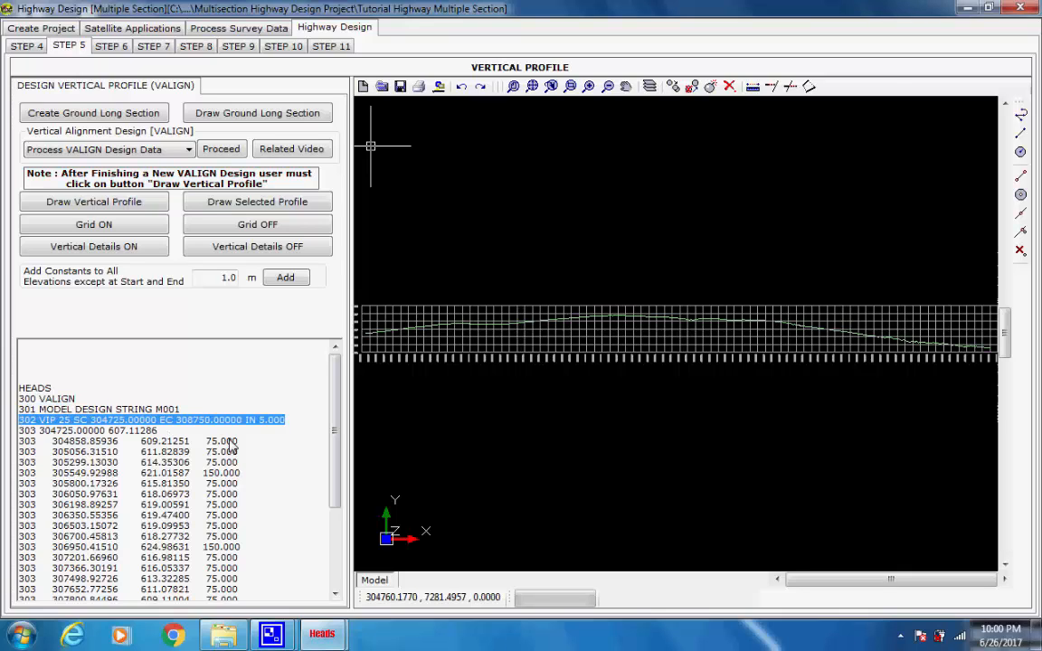
drag(227, 443, 20, 444)
click(203, 412)
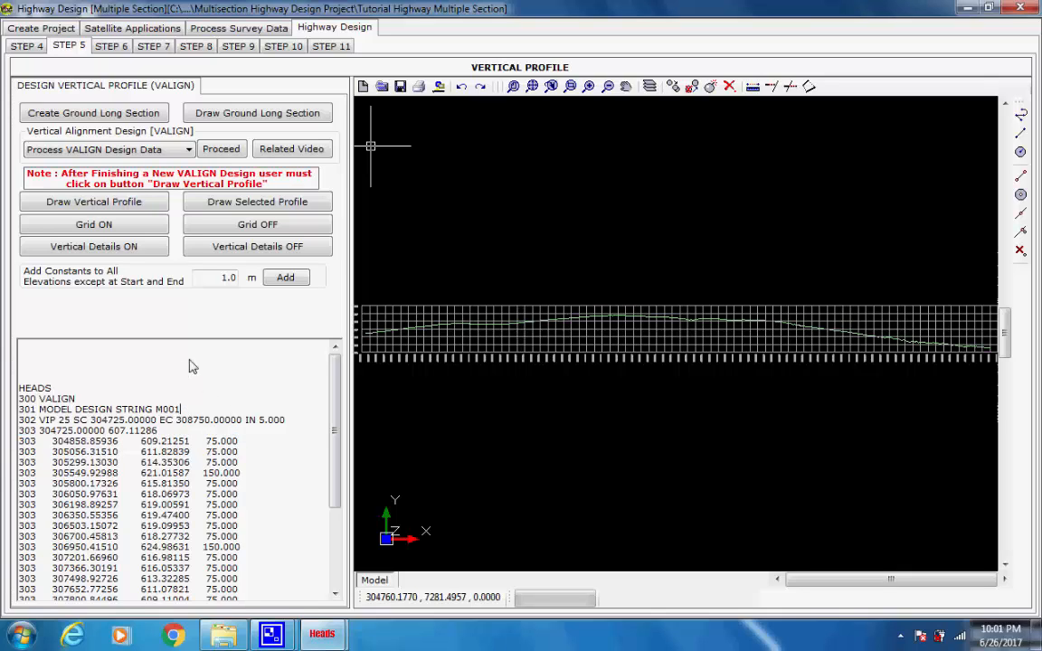
Step: Process the VALIGN design data for the vertical alignment through to the finished design report
click(217, 150)
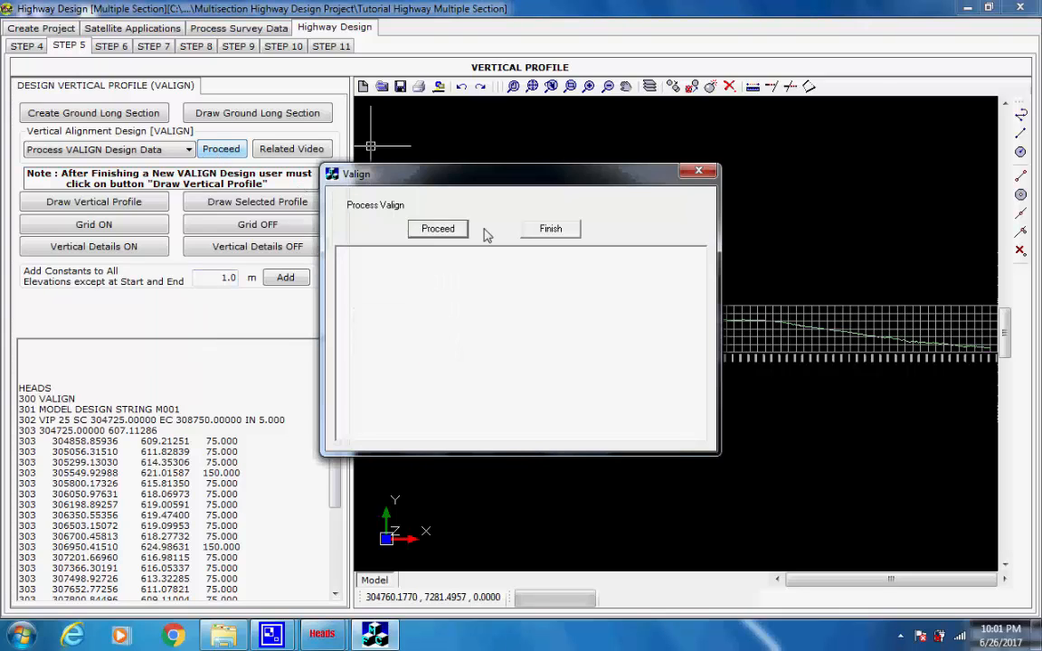
click(436, 230)
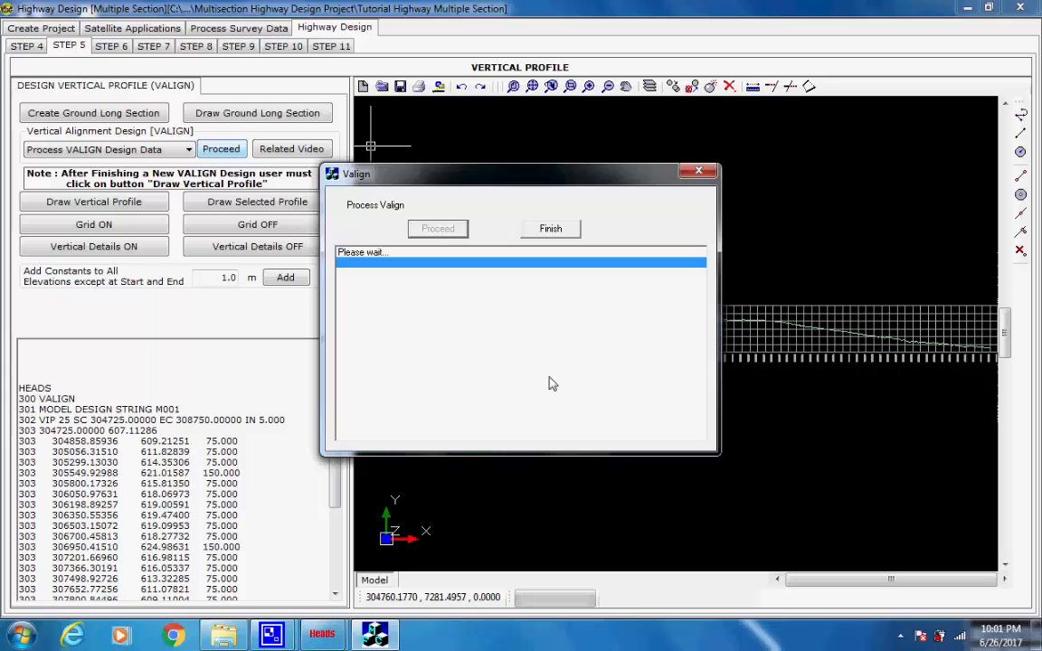
mouse_move(282, 639)
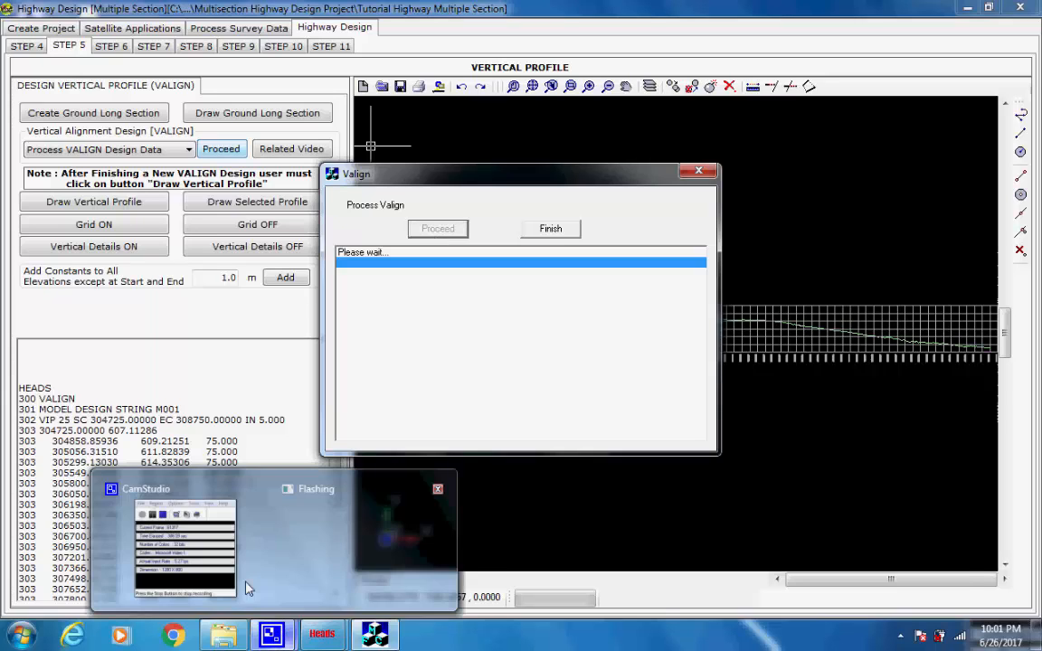
click(221, 523)
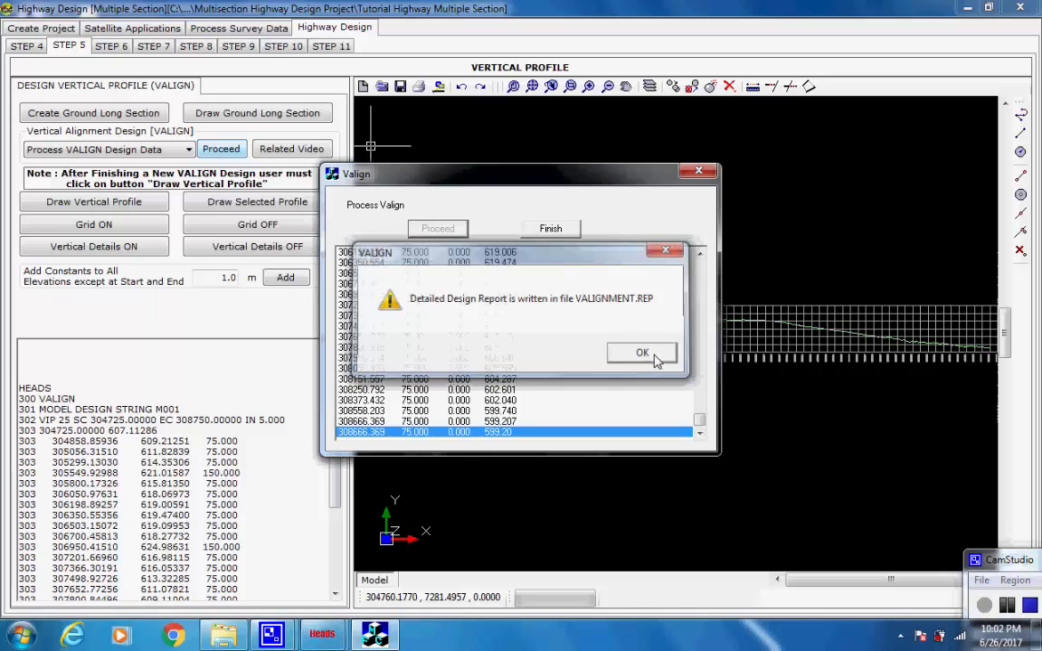
click(654, 354)
click(571, 233)
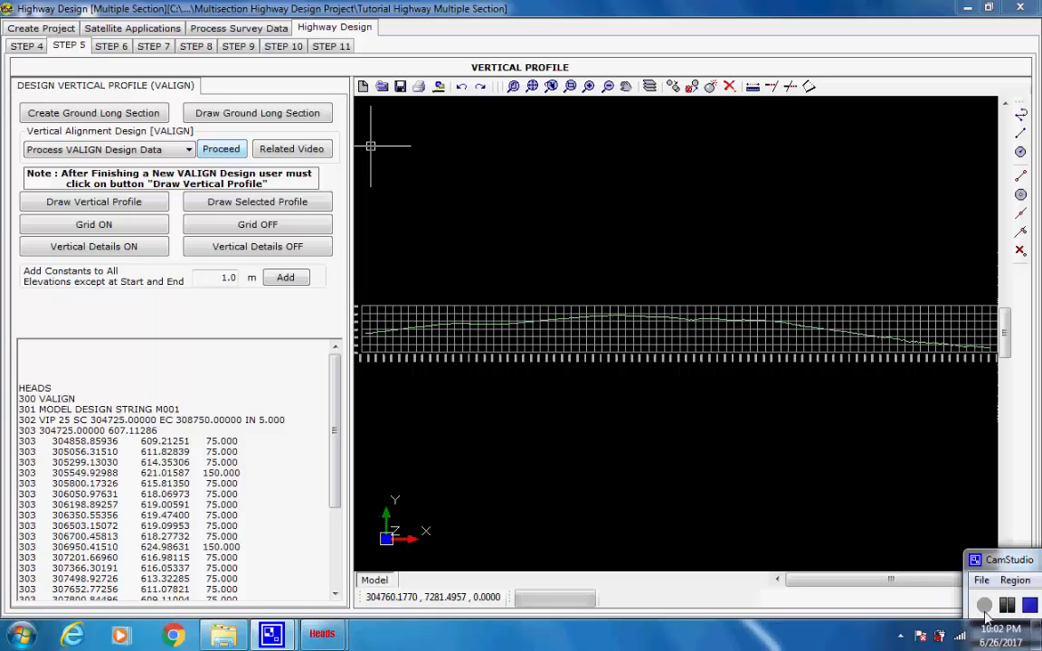
Step: Draw the vertical profile at X scale 1 and Y scale 10, and display the vertical details of M001 at text size 5 mm
click(154, 209)
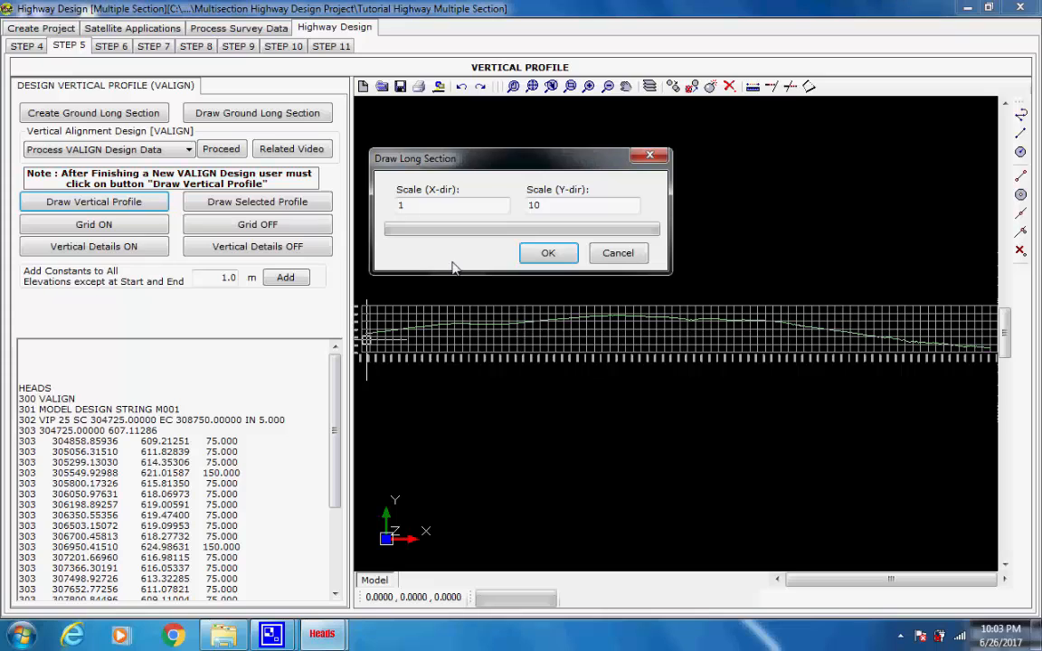
click(548, 254)
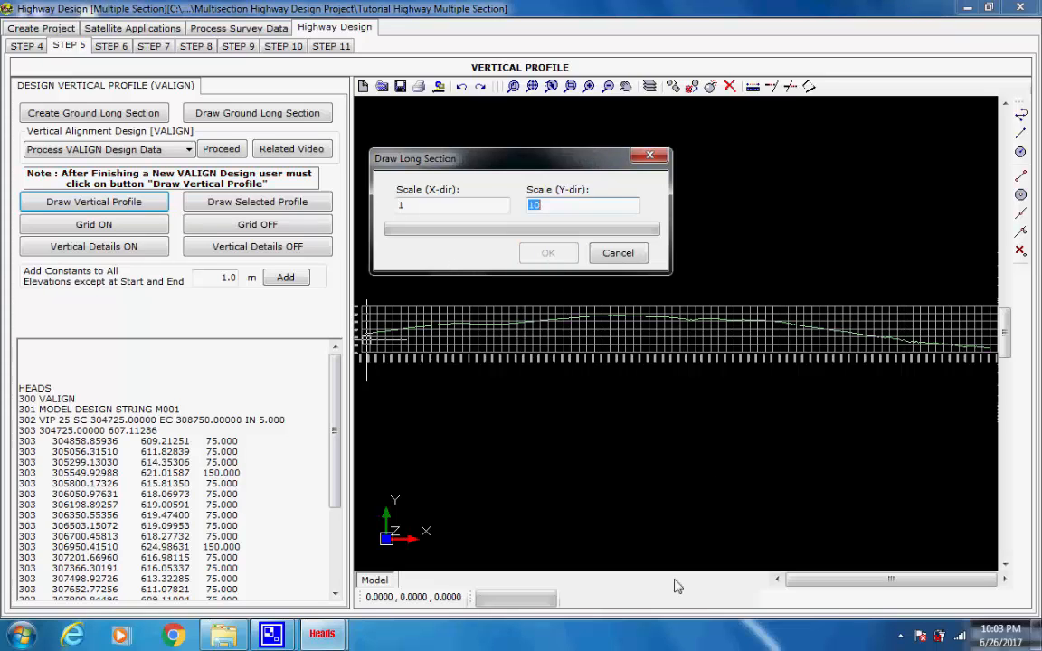
click(271, 633)
click(236, 583)
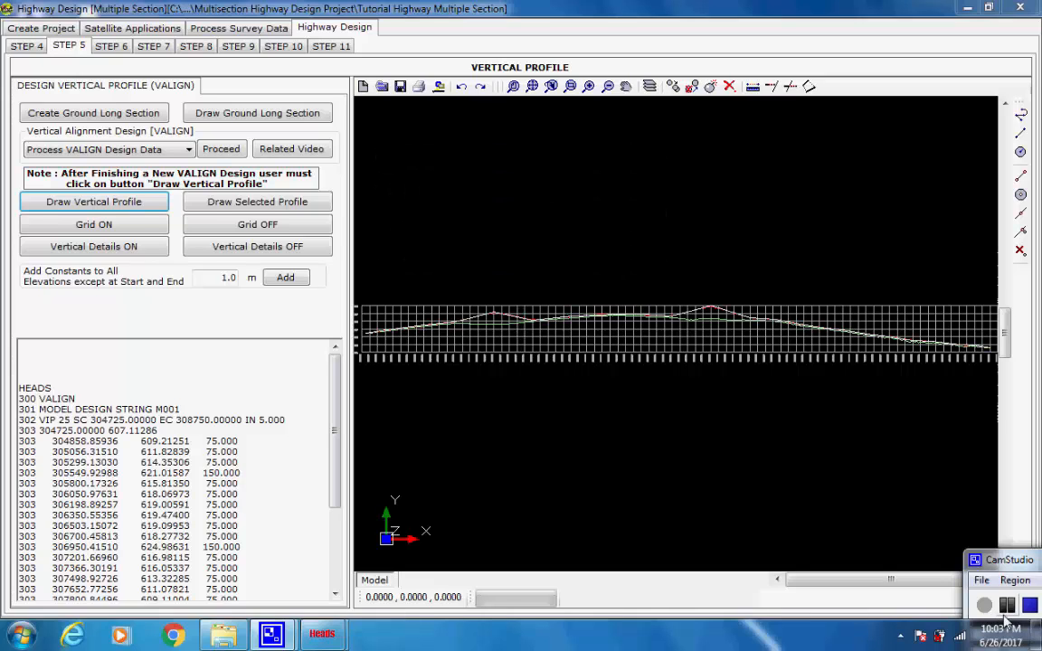
click(128, 250)
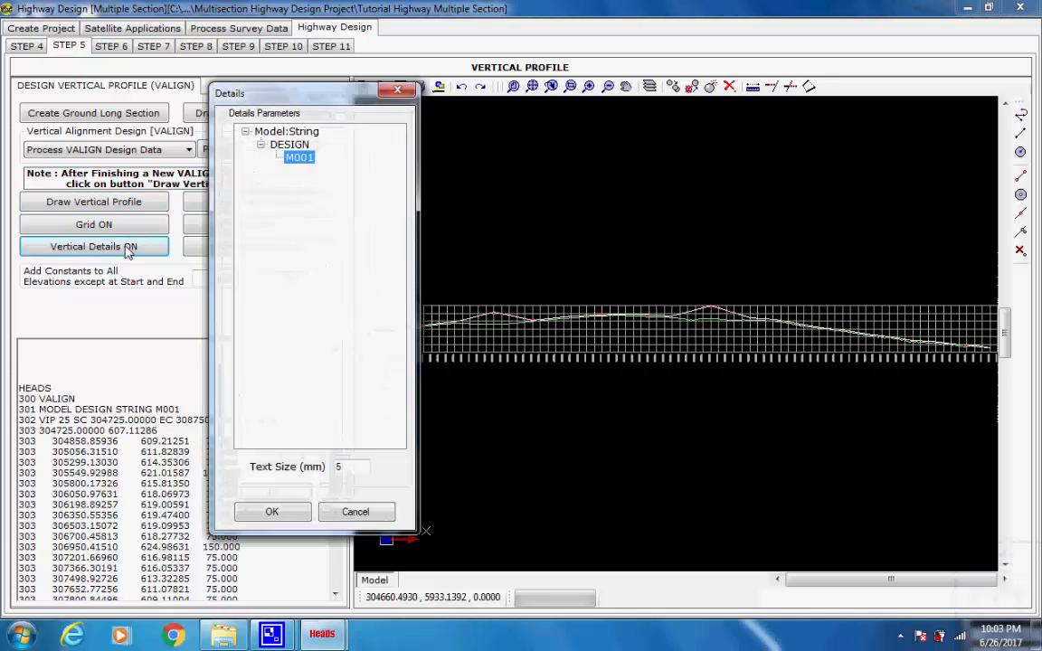
click(273, 513)
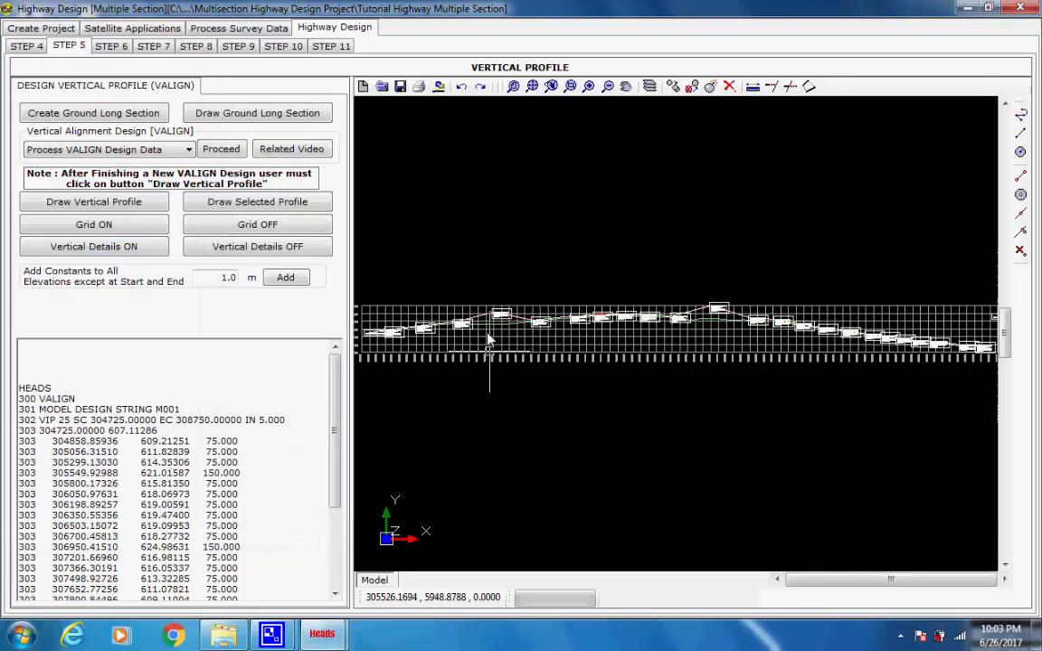
Step: Examine the VIP detail boxes along the vertical profile from start to end, then return to the full profile
scroll(488, 339, up, 5)
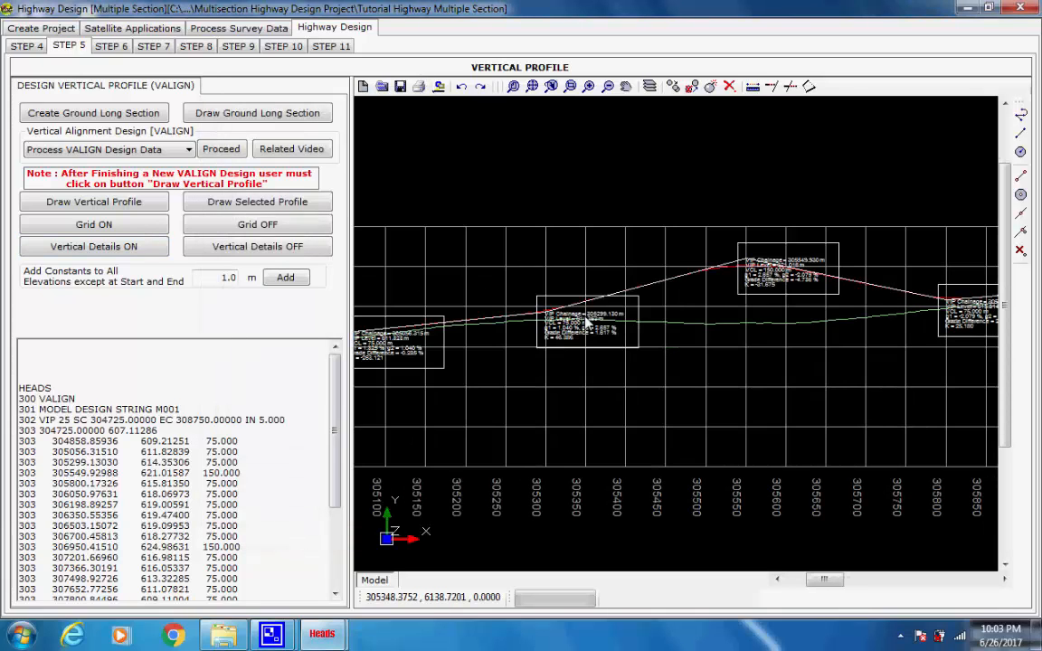
middle_drag(586, 321, 652, 295)
middle_drag(558, 354, 680, 371)
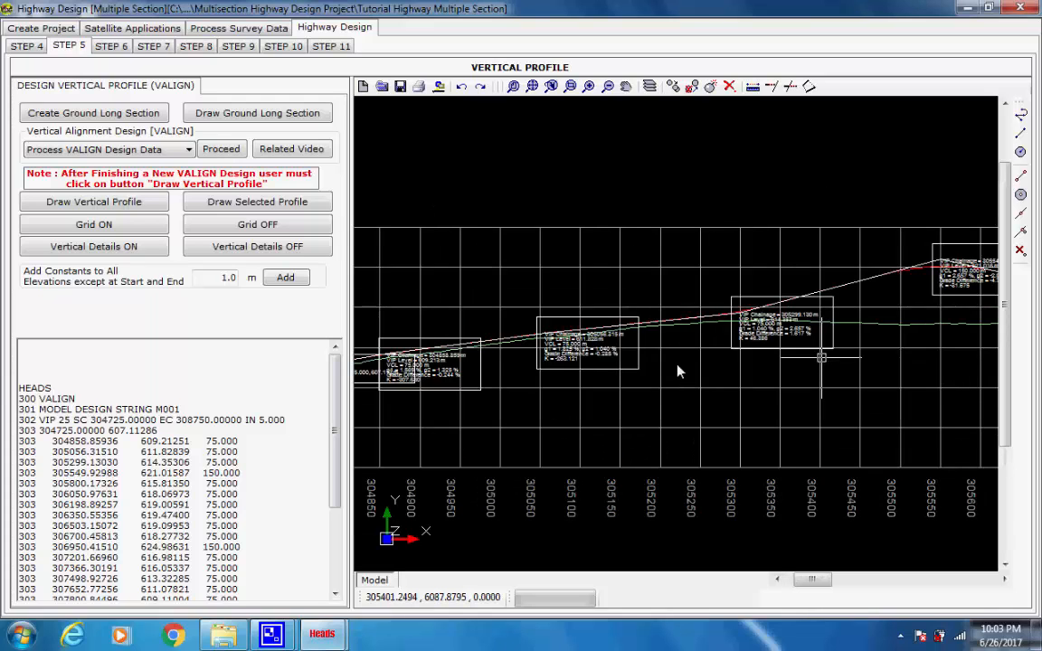
middle_drag(820, 342, 518, 372)
middle_drag(760, 377, 566, 394)
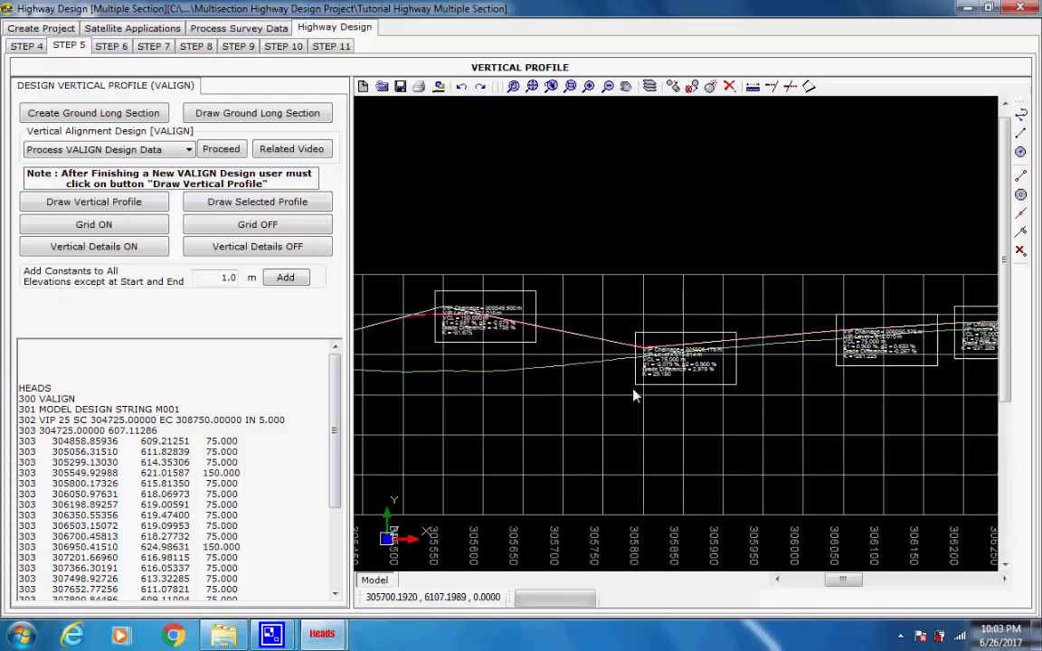
scroll(777, 376, up, 3)
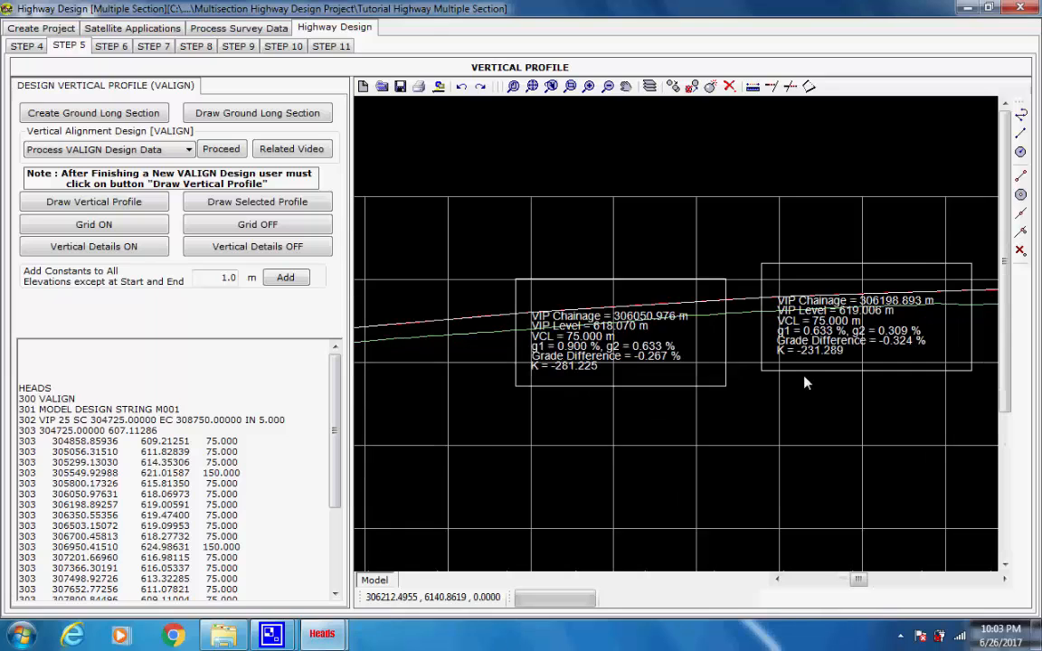
scroll(805, 383, up, 2)
middle_drag(802, 376, 558, 465)
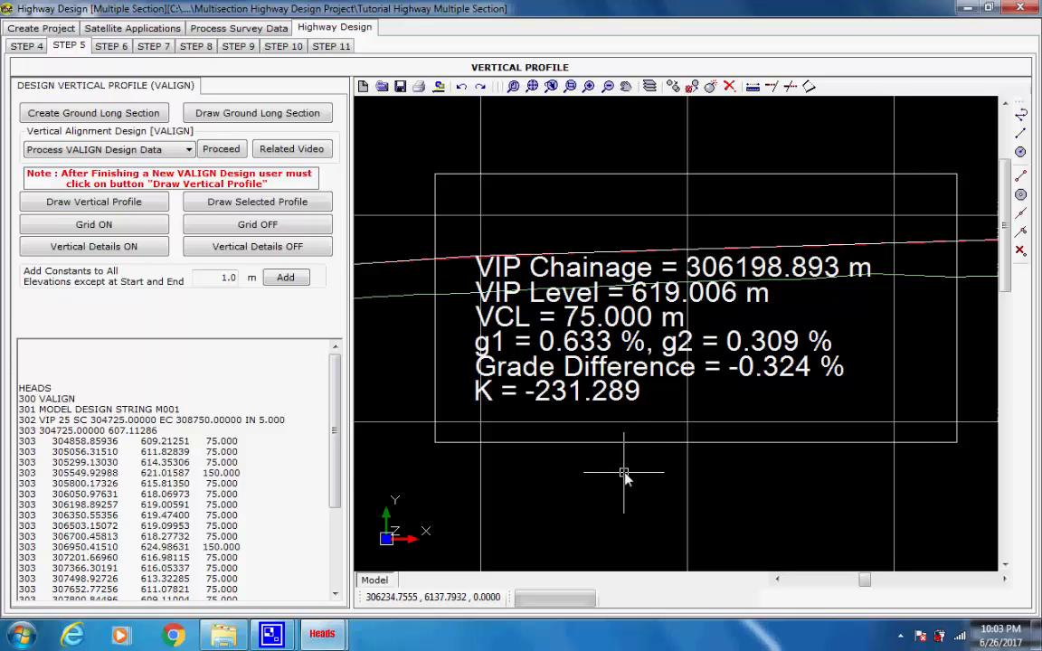
scroll(624, 472, down, 3)
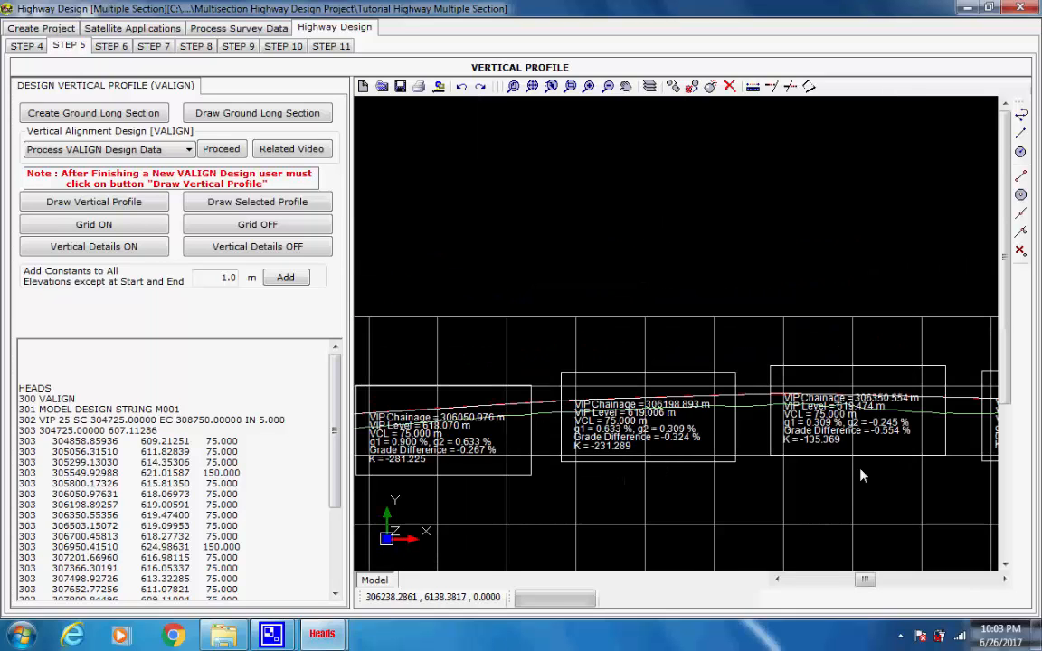
middle_drag(862, 476, 670, 446)
scroll(682, 431, down, 4)
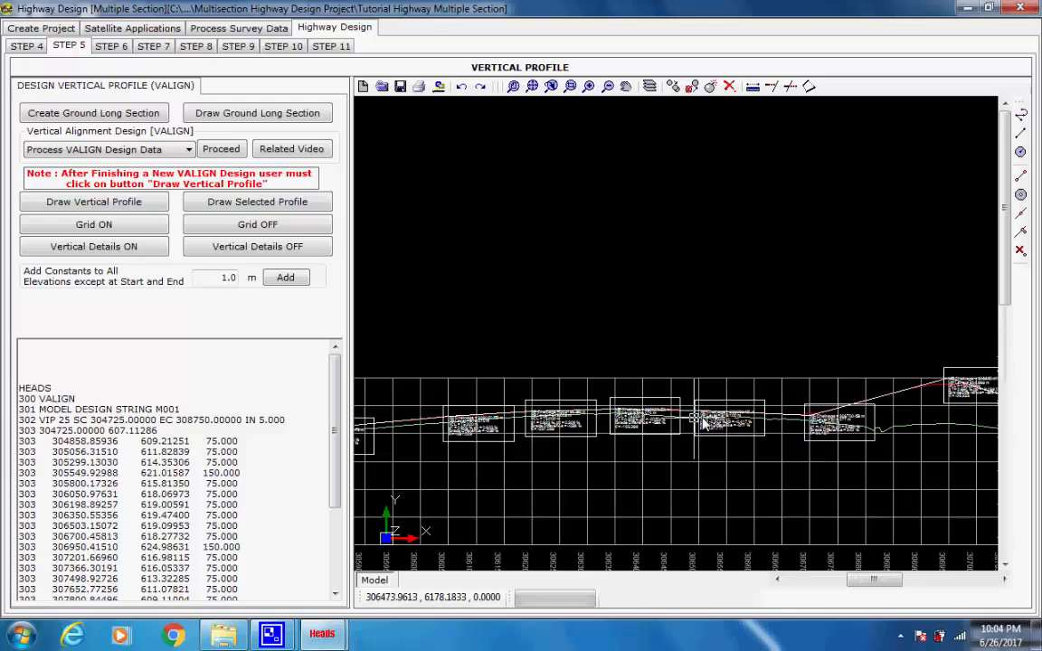
middle_drag(628, 410, 585, 411)
middle_drag(807, 460, 580, 416)
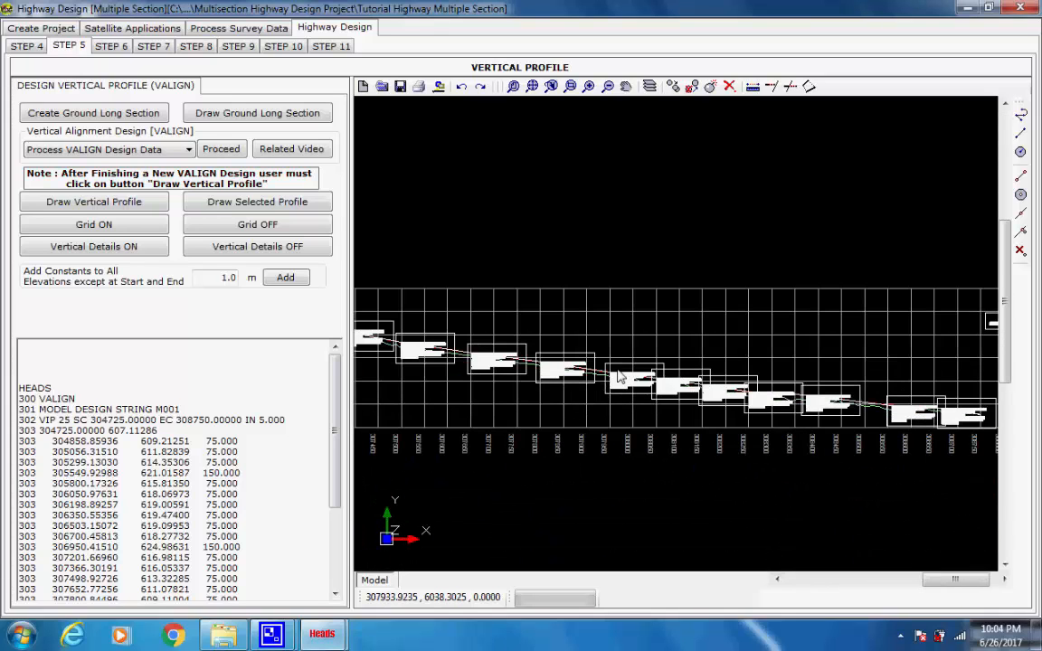
click(533, 85)
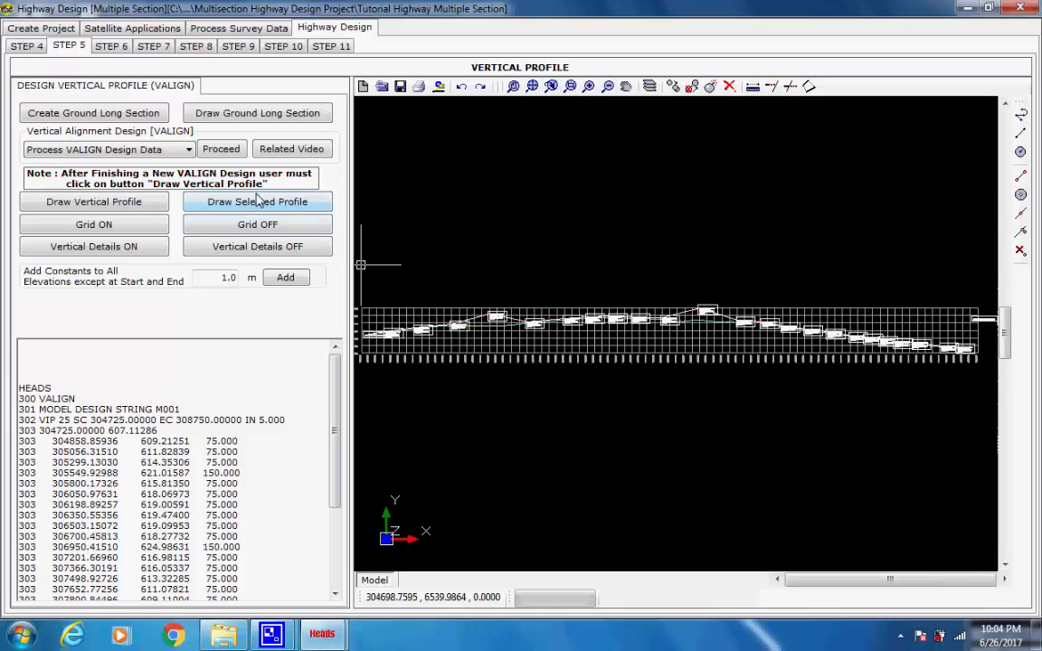
Step: Preview the typical cross sections assigned to the chainage ranges in the Step 6 schedule, including TCS07, TCS05 and TCS02, and save the schedule data
click(112, 48)
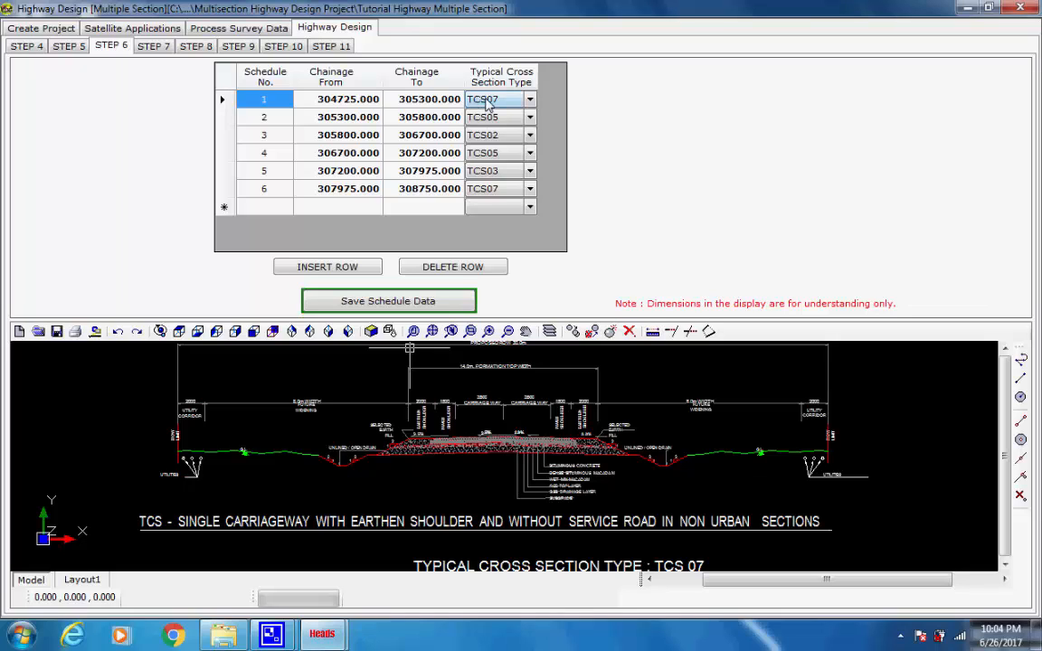
click(491, 117)
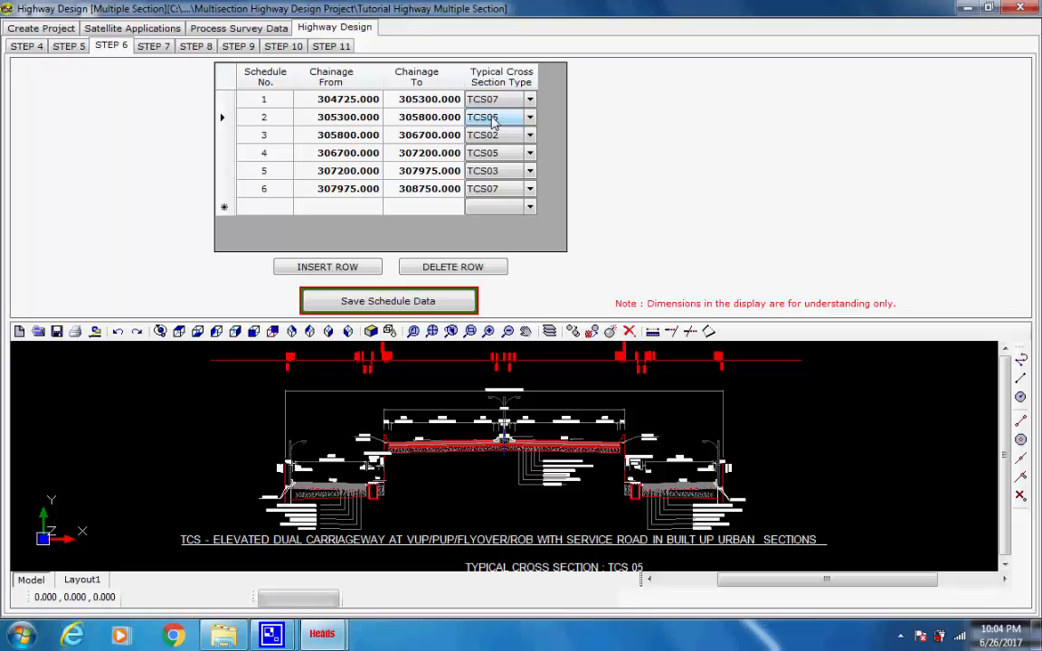
click(492, 136)
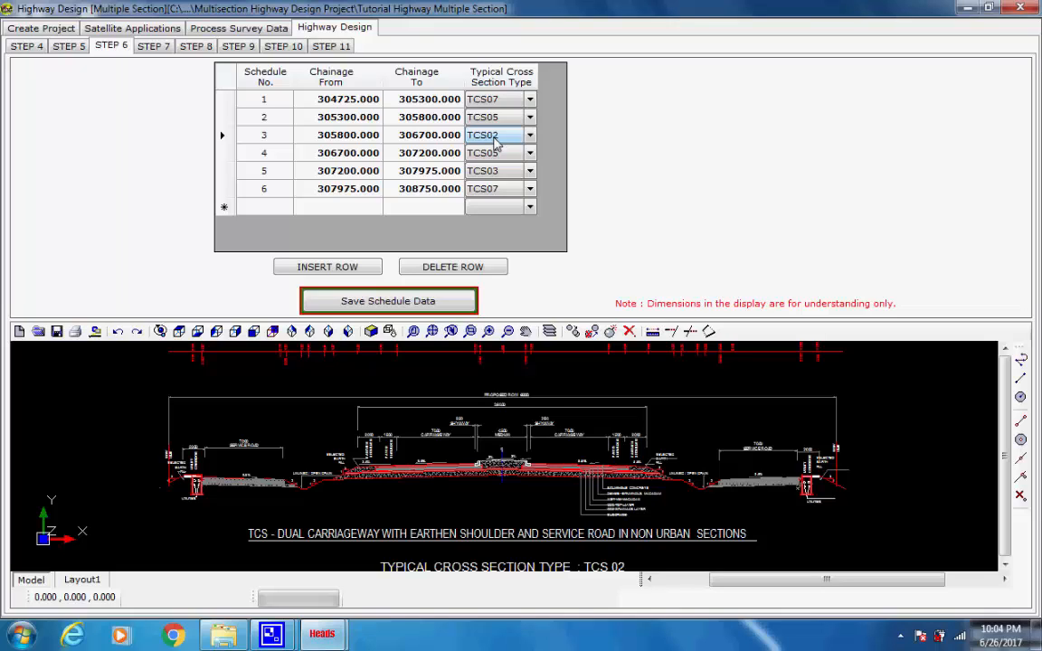
click(496, 154)
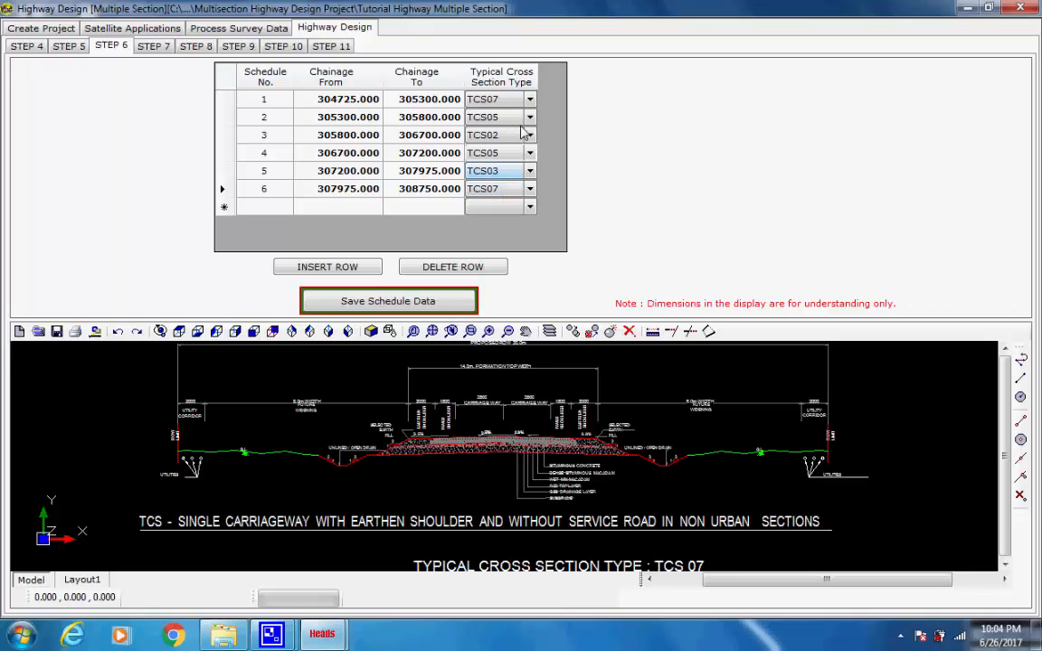
click(496, 100)
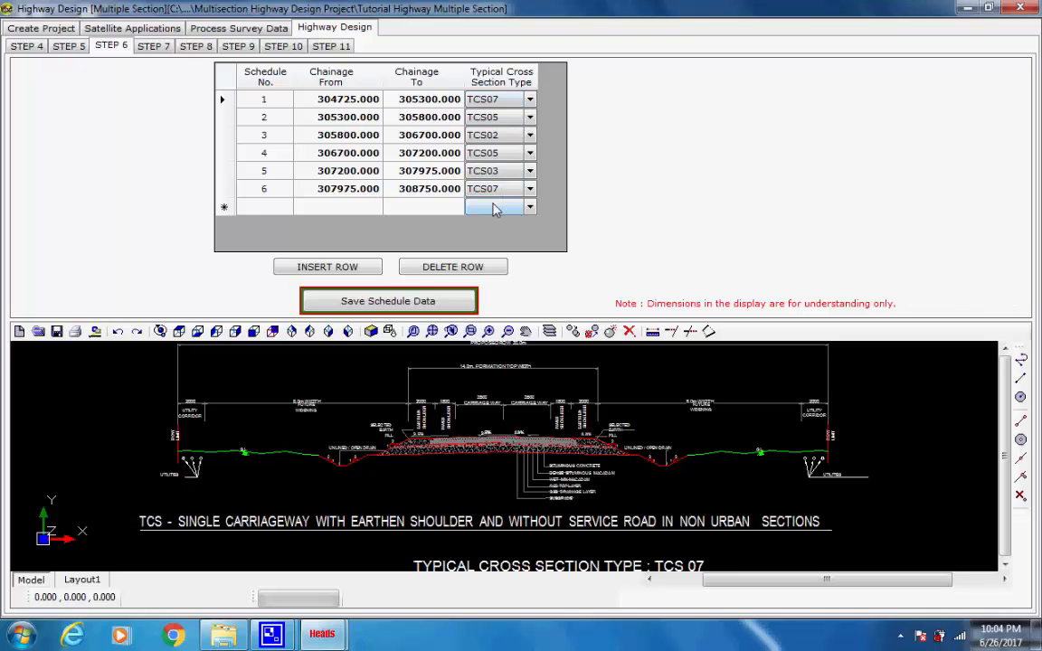
click(360, 306)
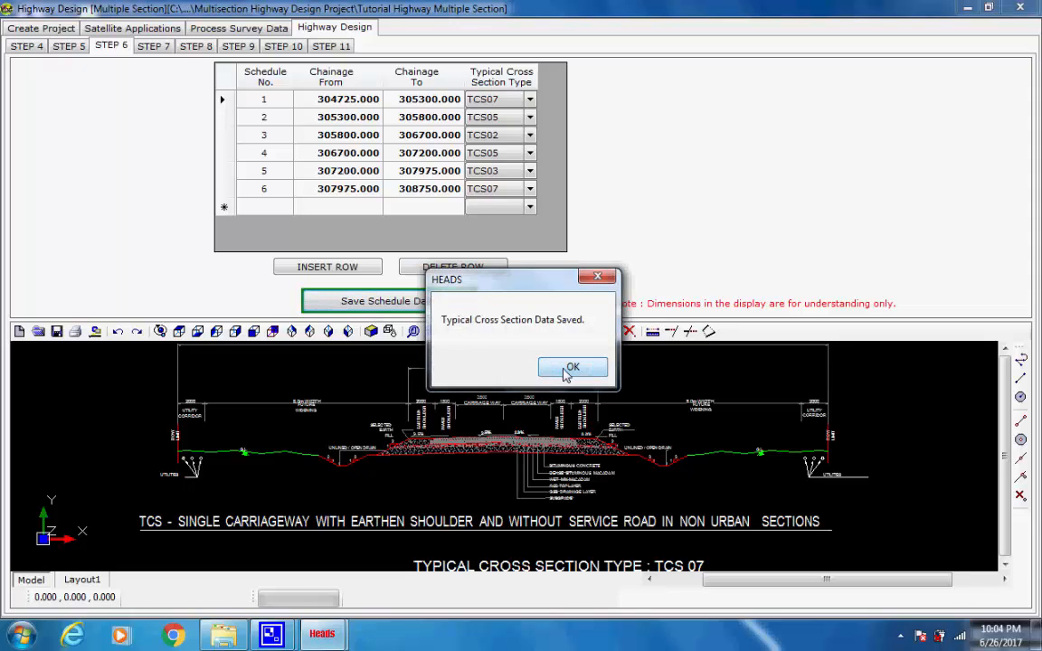
click(555, 368)
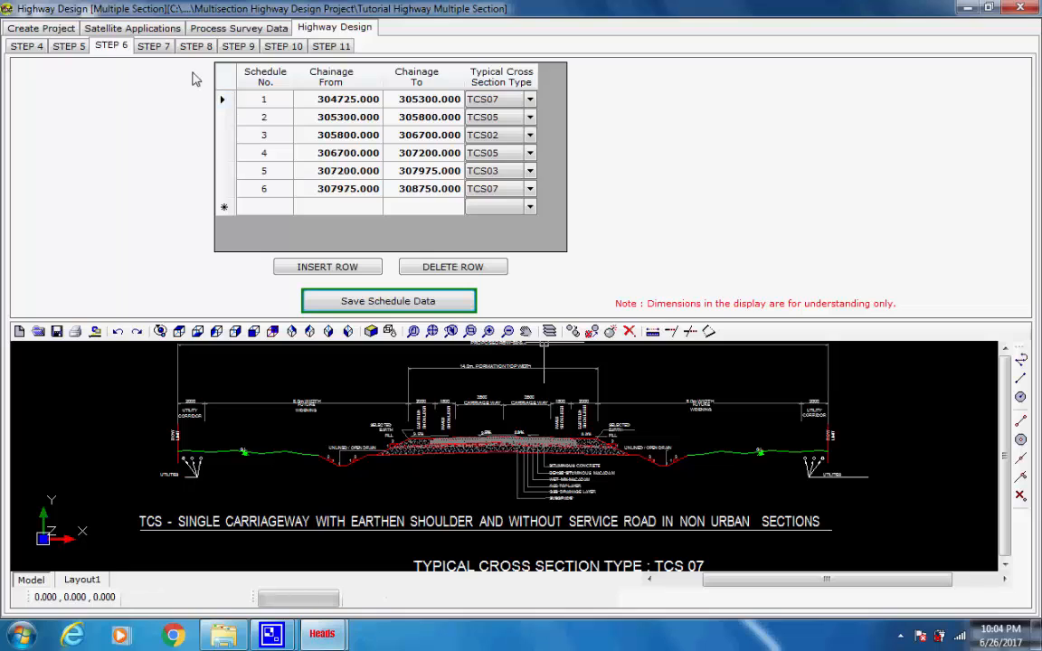
Step: Open the Step 7 cross section definition and review the median strings and start and end chainages of schedules 2 and 3
click(164, 49)
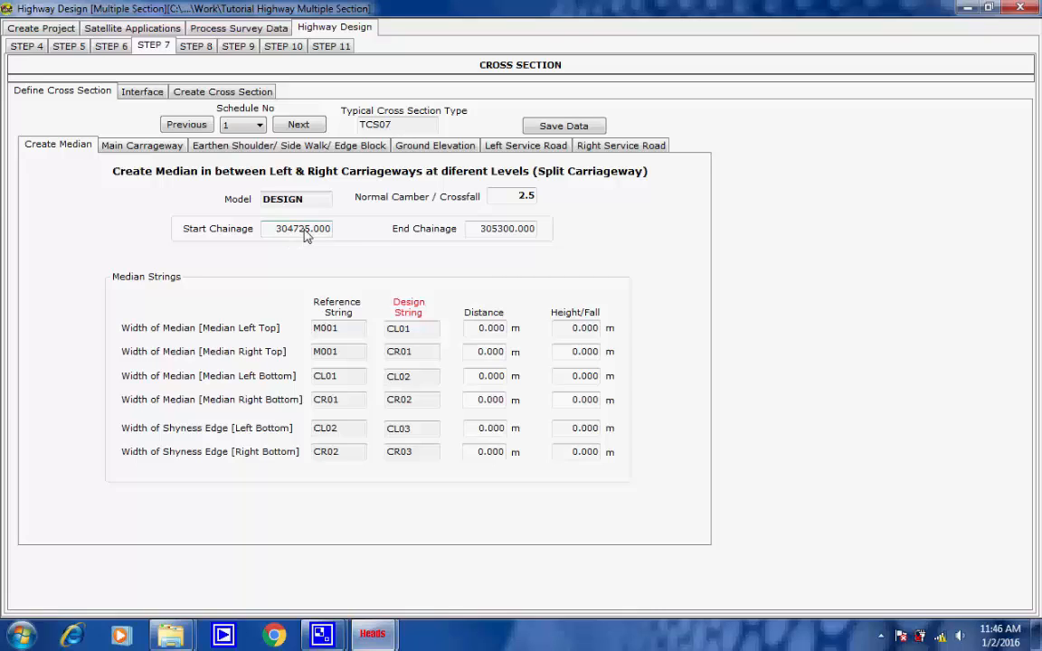
click(261, 128)
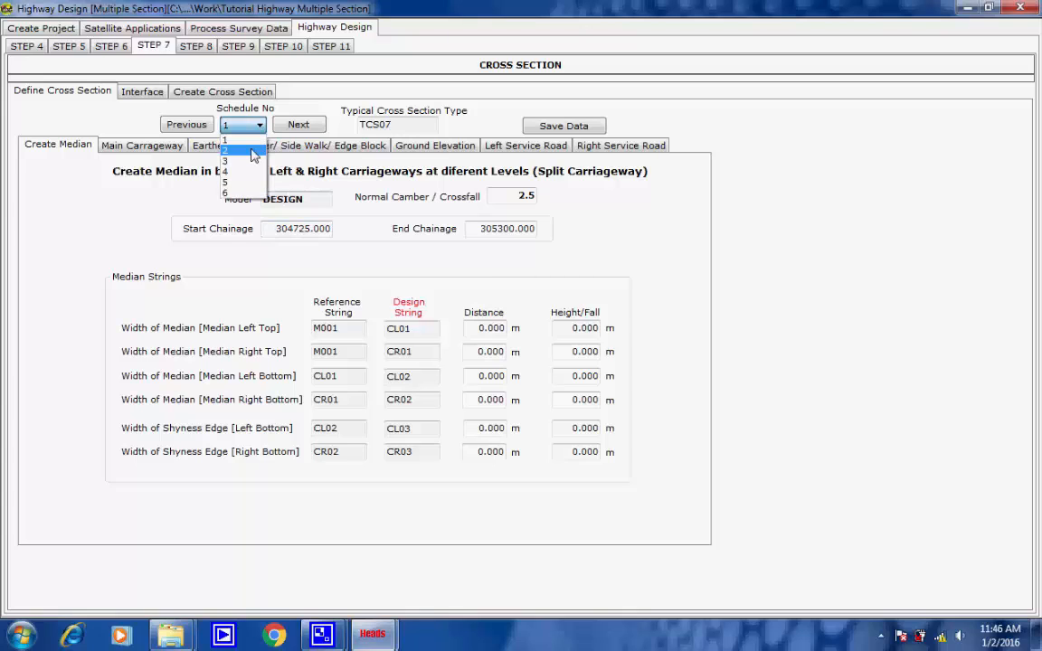
click(252, 151)
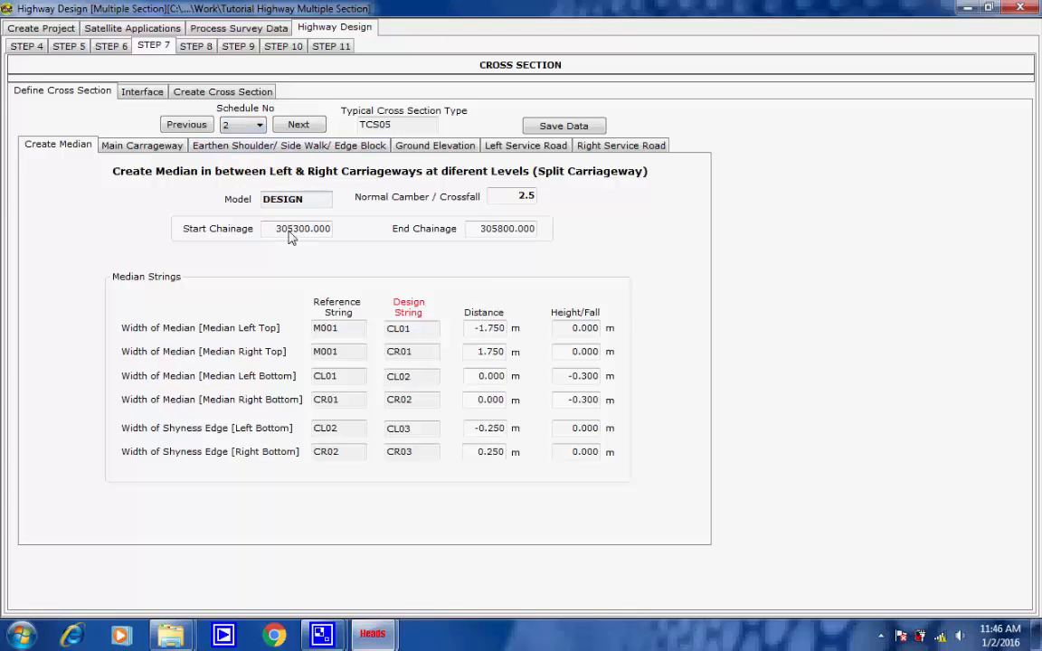
drag(278, 233, 336, 232)
drag(479, 230, 538, 237)
click(240, 123)
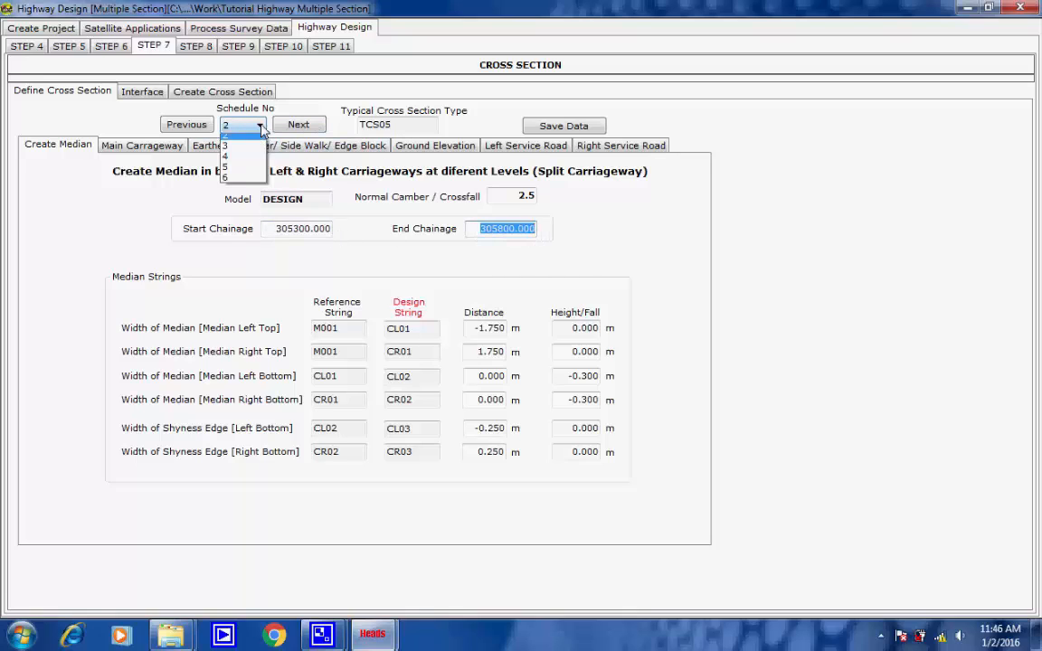
click(242, 160)
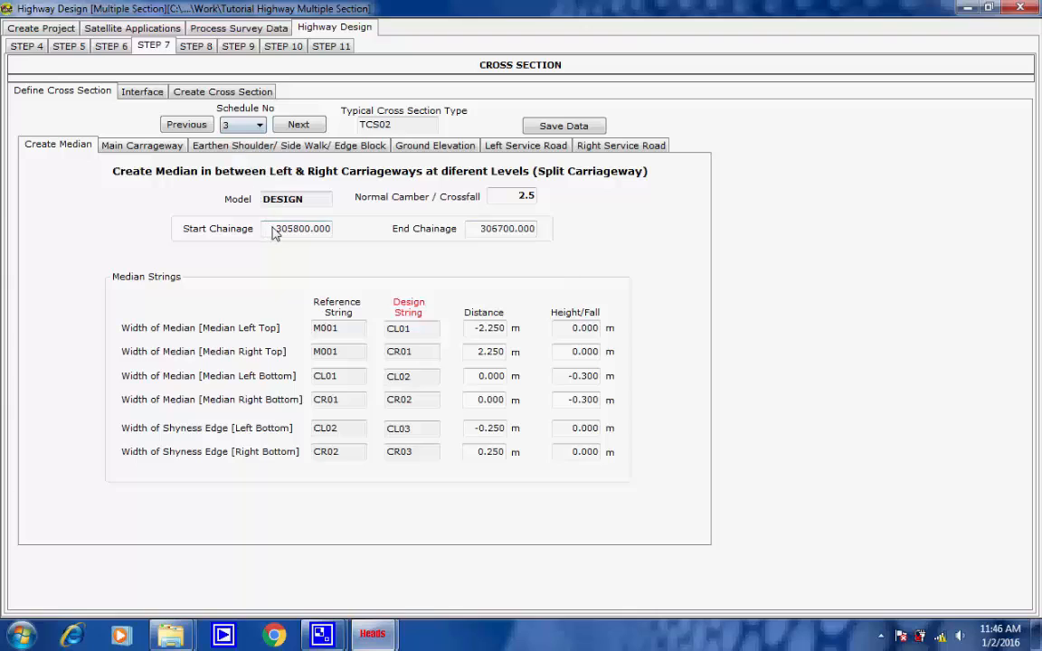
drag(274, 230, 351, 243)
drag(481, 230, 541, 236)
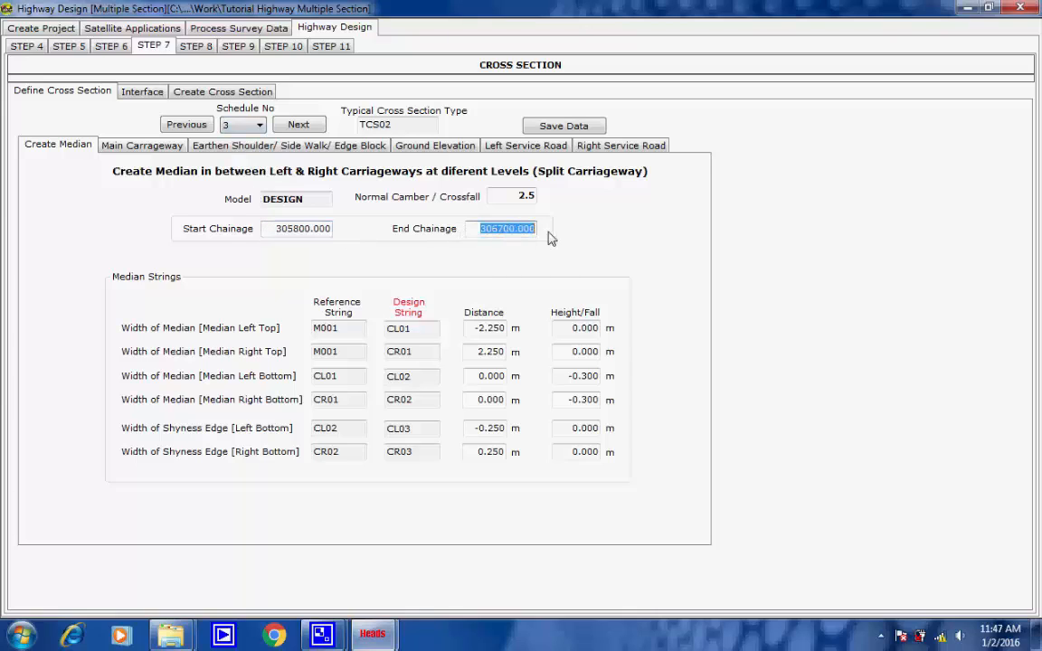
Step: Review schedule 4's typical cross section type, chainage range, and top median distances for strings CL01 and CR01
click(259, 126)
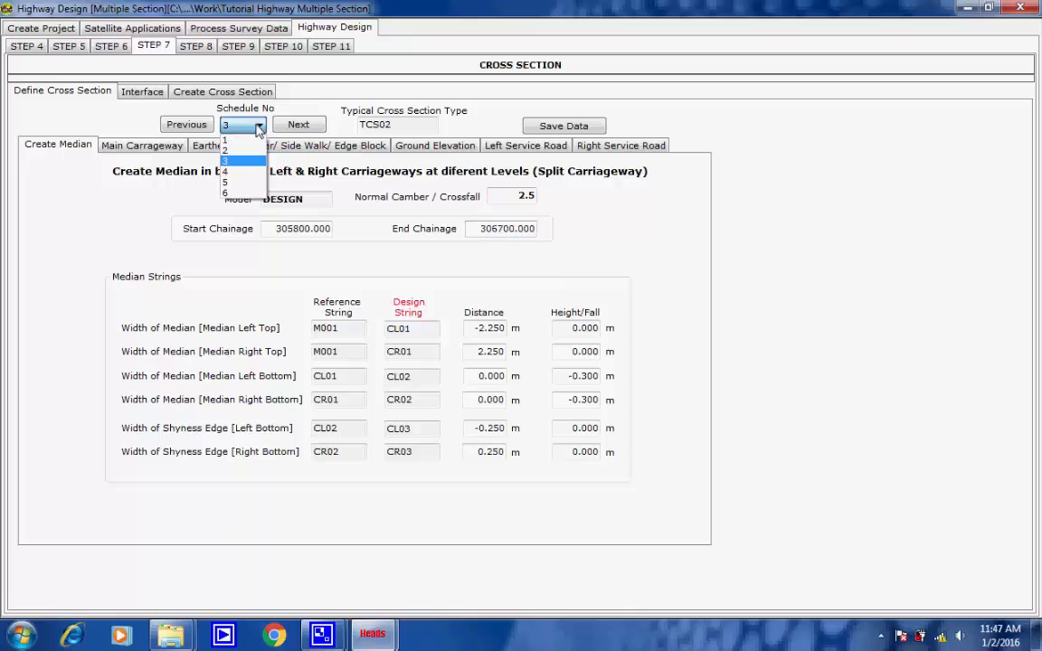
click(243, 172)
double_click(399, 126)
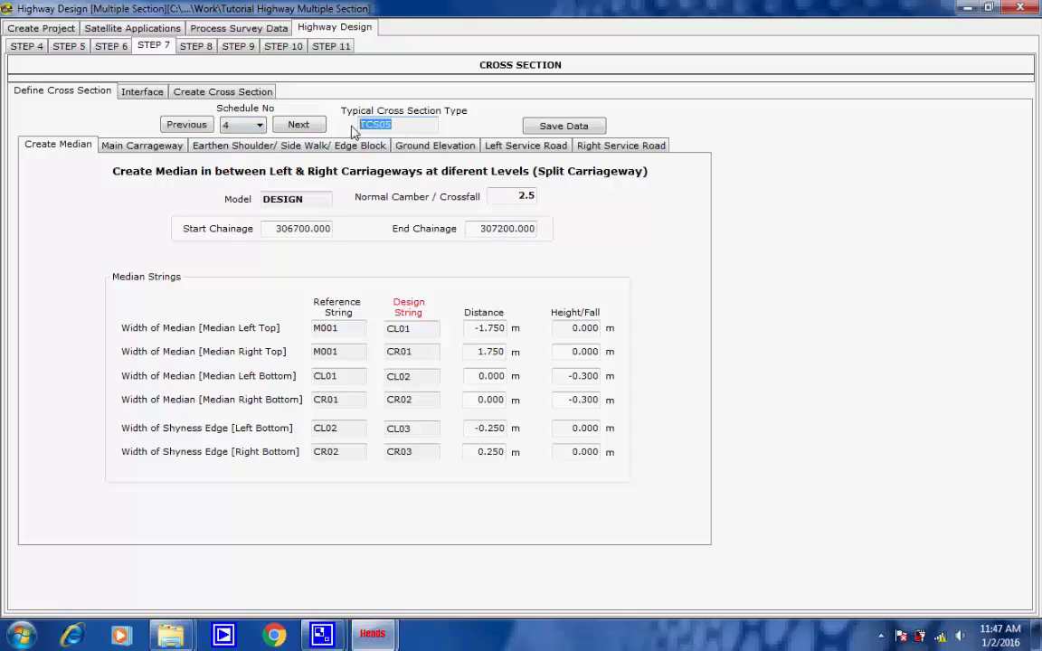
drag(264, 228, 542, 233)
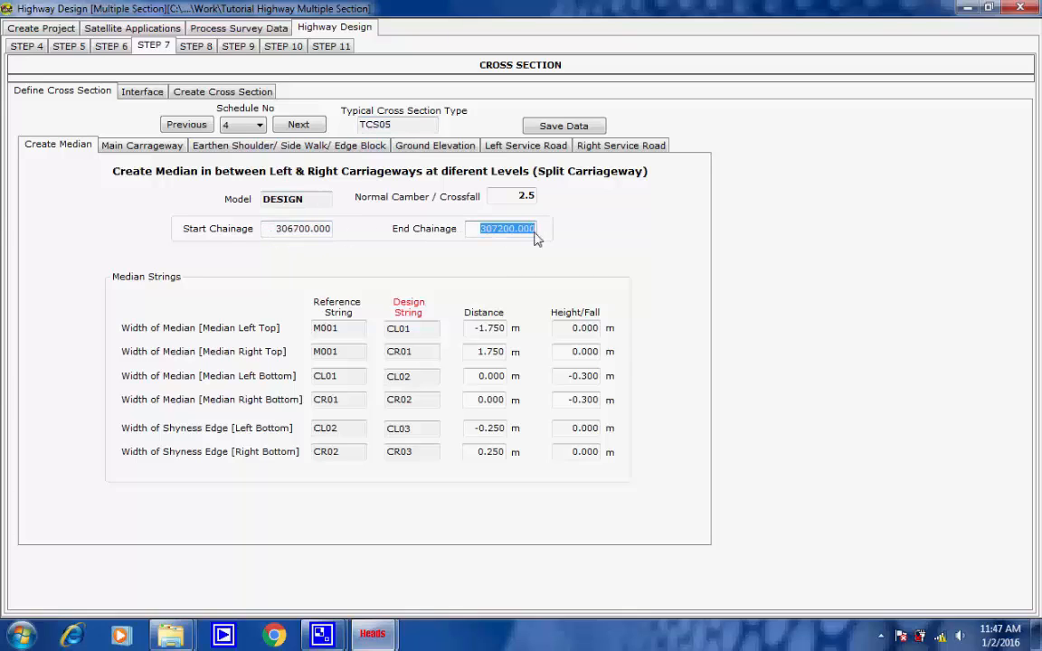
click(529, 232)
drag(477, 328, 517, 333)
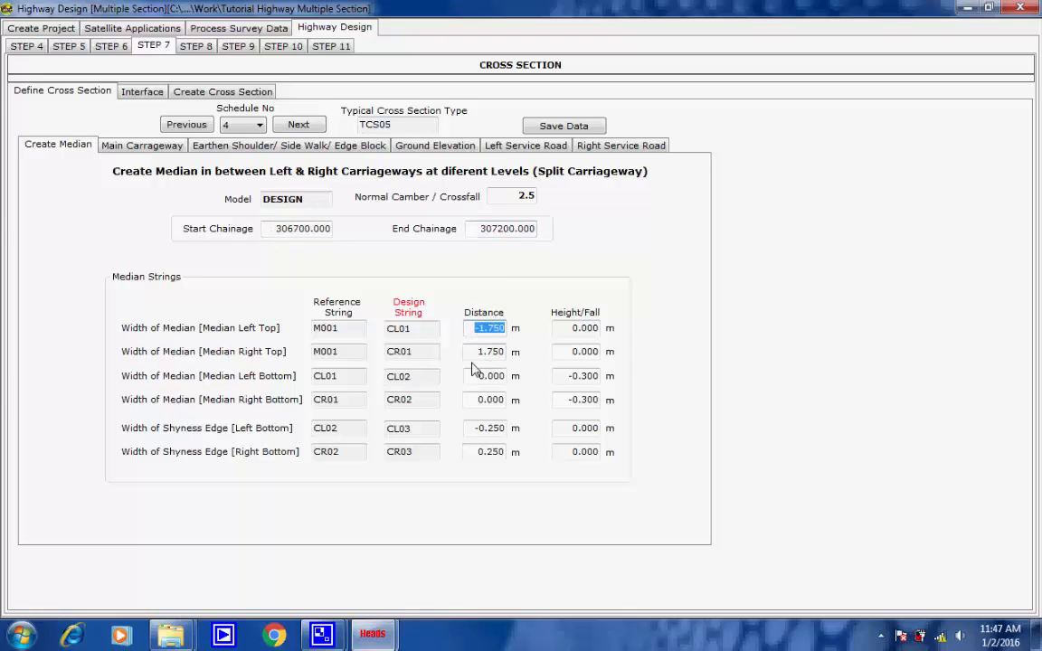
click(479, 358)
double_click(480, 354)
Step: Check the typical cross section types and the start and end chainages of schedules 5 and 6
click(237, 124)
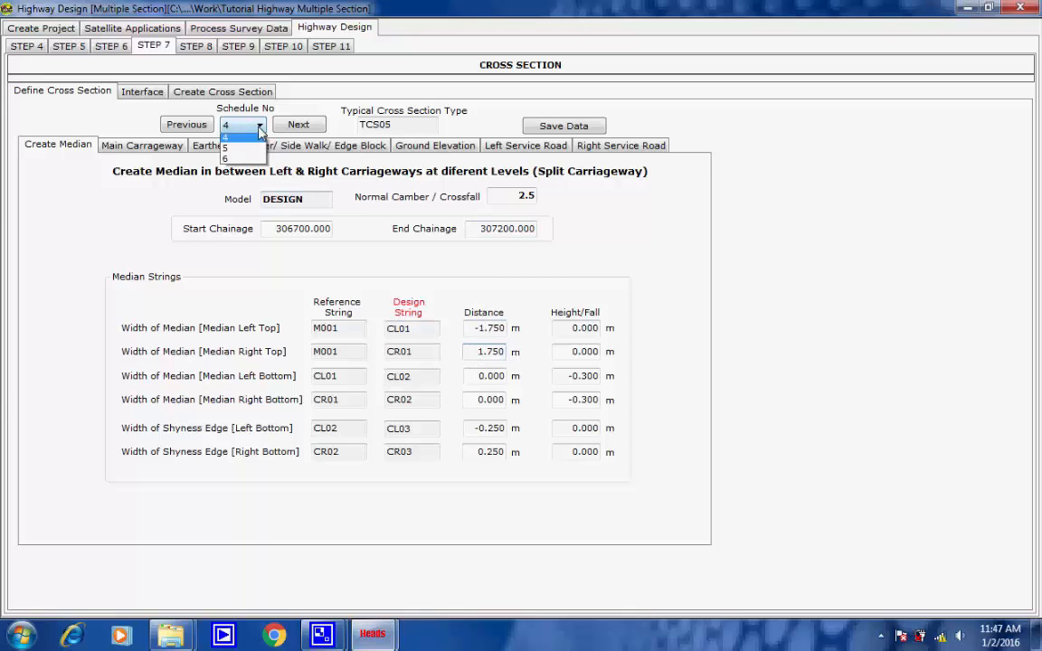
click(231, 181)
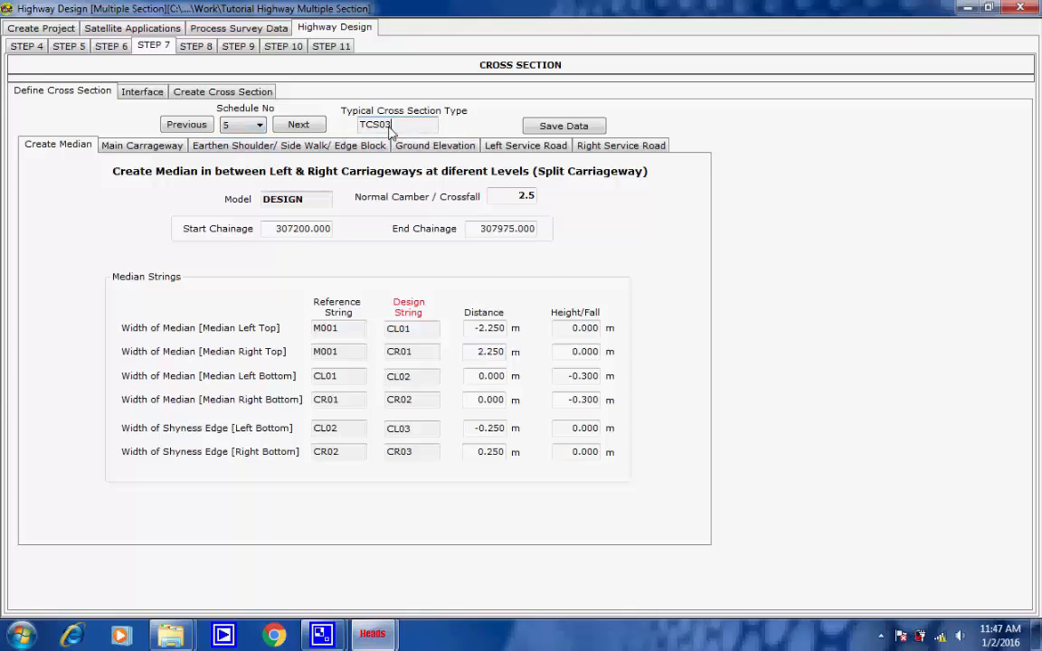
drag(274, 229, 329, 229)
drag(469, 227, 539, 229)
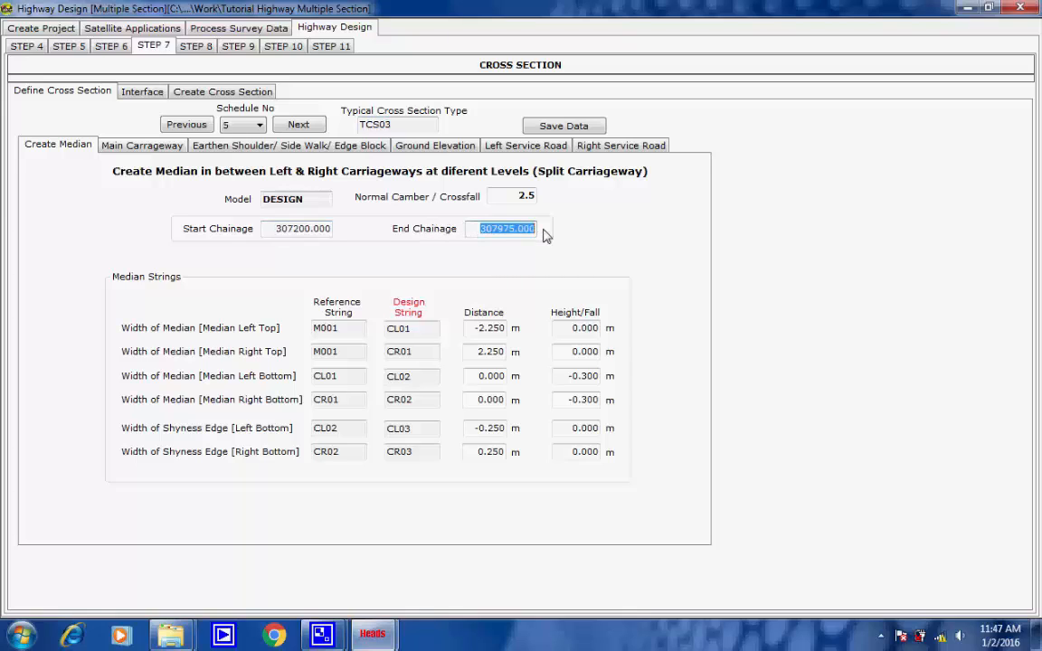
click(517, 230)
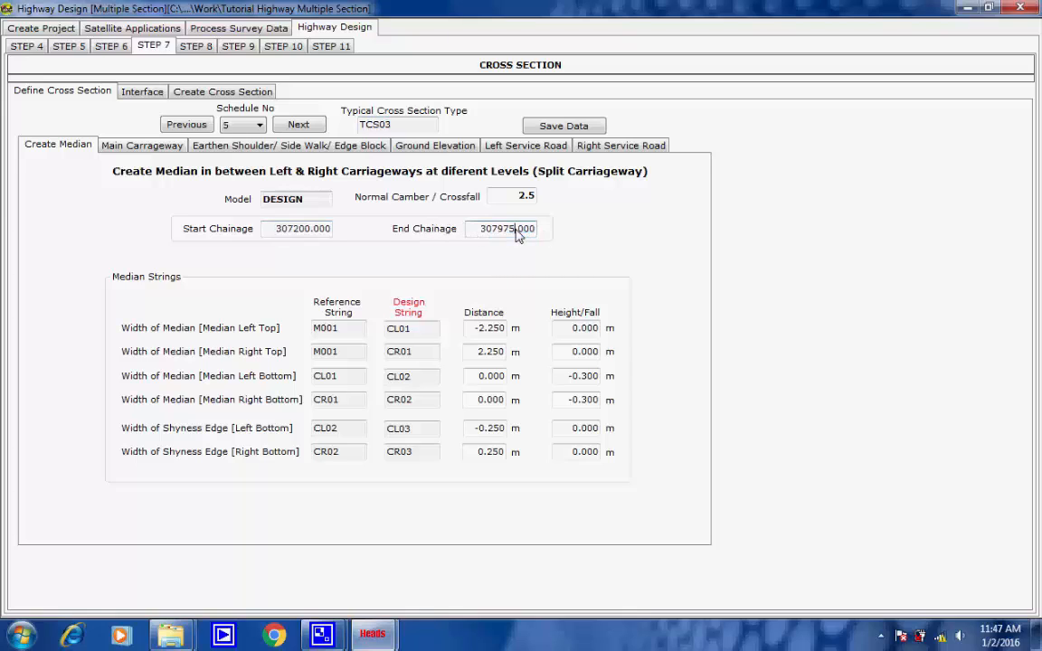
click(260, 126)
click(231, 193)
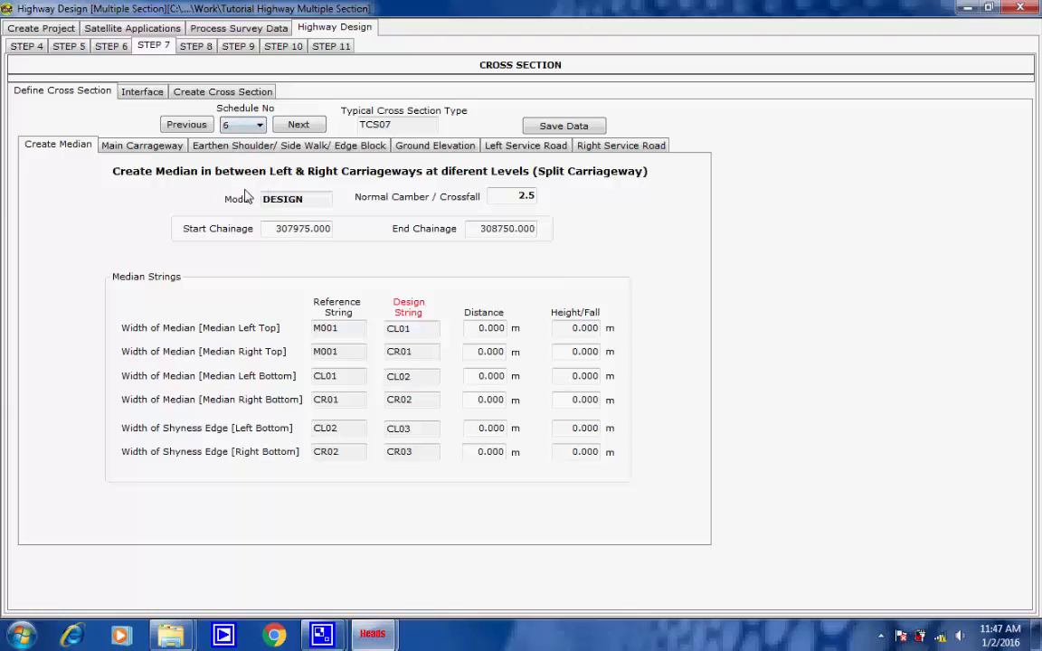
drag(398, 127, 339, 131)
click(396, 126)
drag(278, 233, 343, 234)
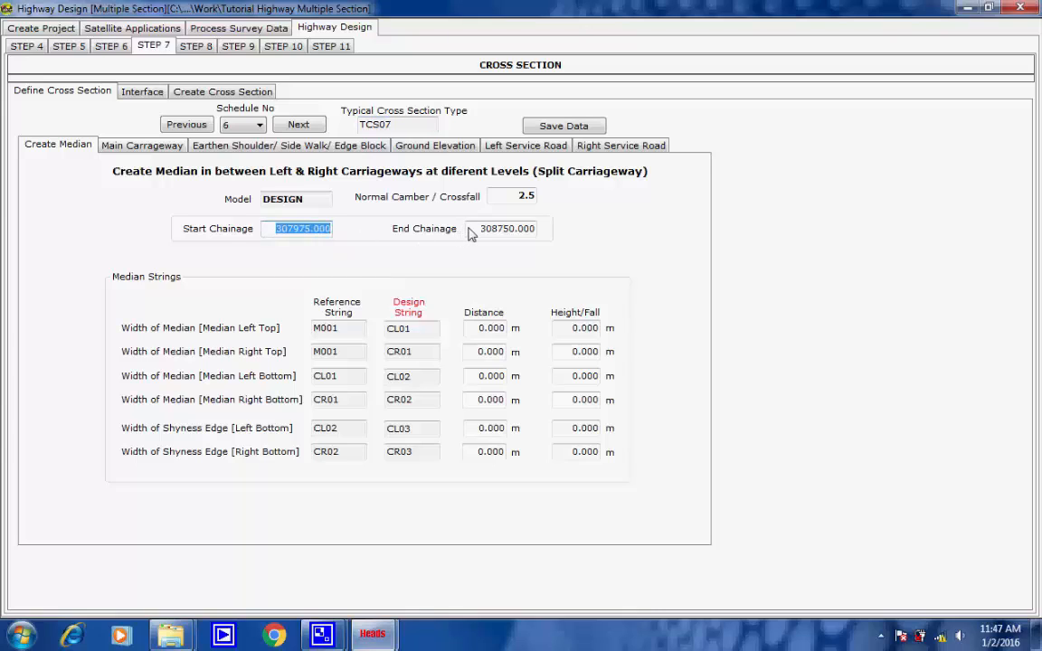
drag(477, 231, 543, 235)
click(531, 229)
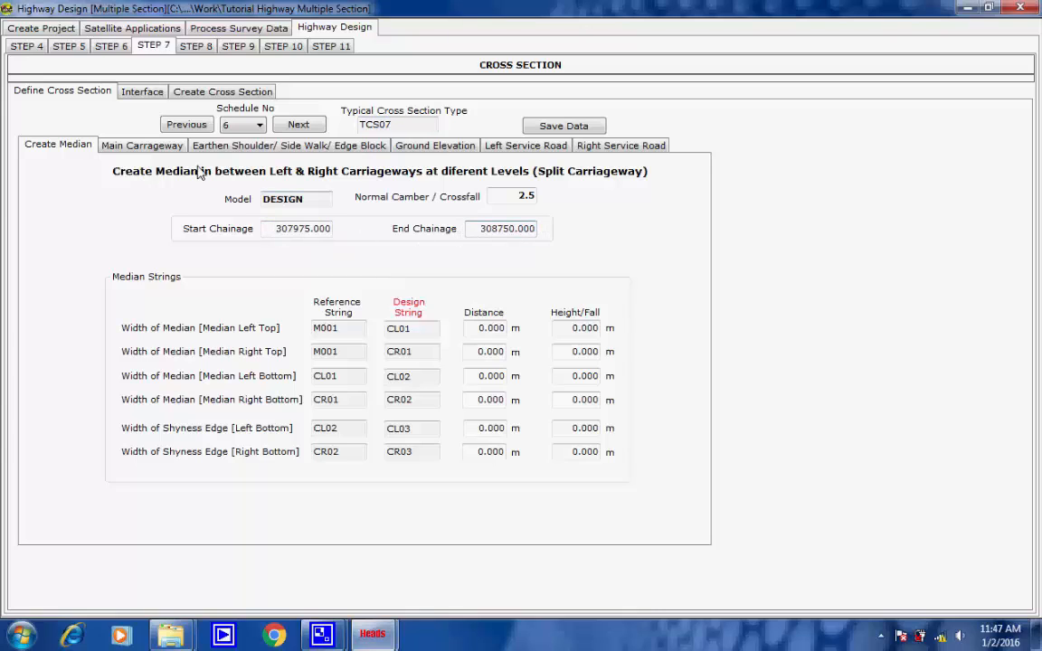
Step: Return to schedule 1, step back through the schedules, and save the cross section data
click(259, 125)
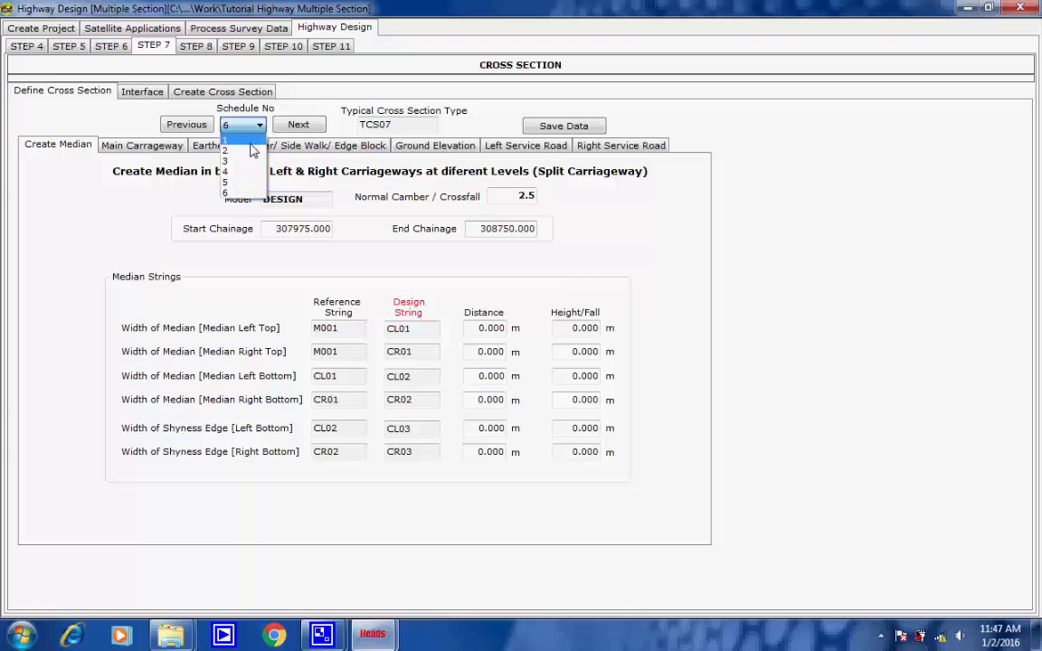
click(237, 137)
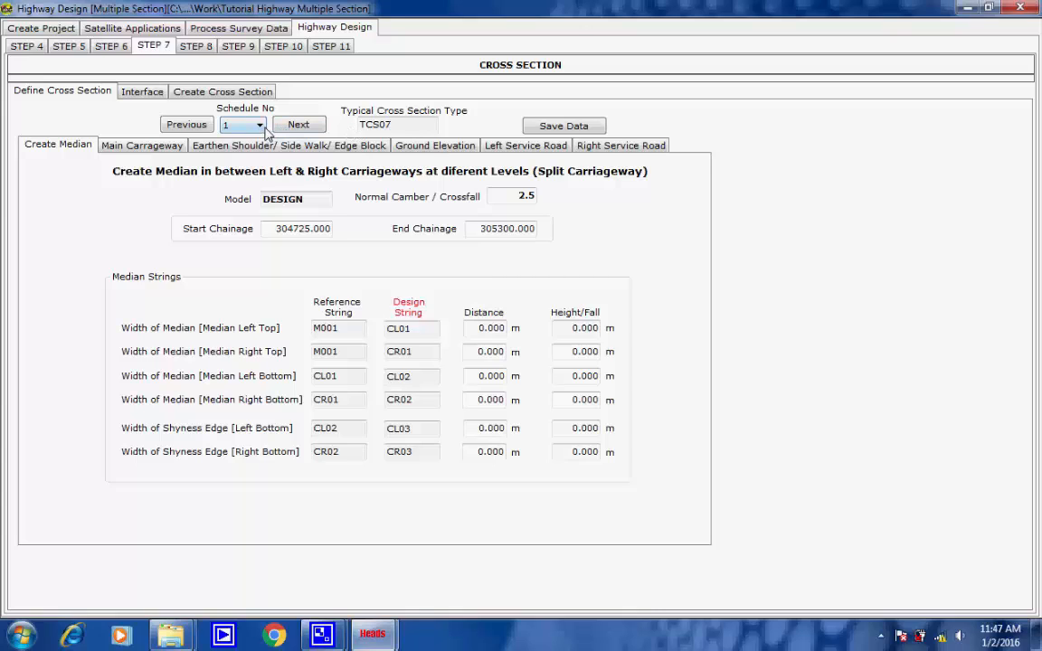
click(187, 125)
click(188, 127)
click(188, 126)
click(188, 126)
click(188, 127)
click(188, 127)
click(549, 130)
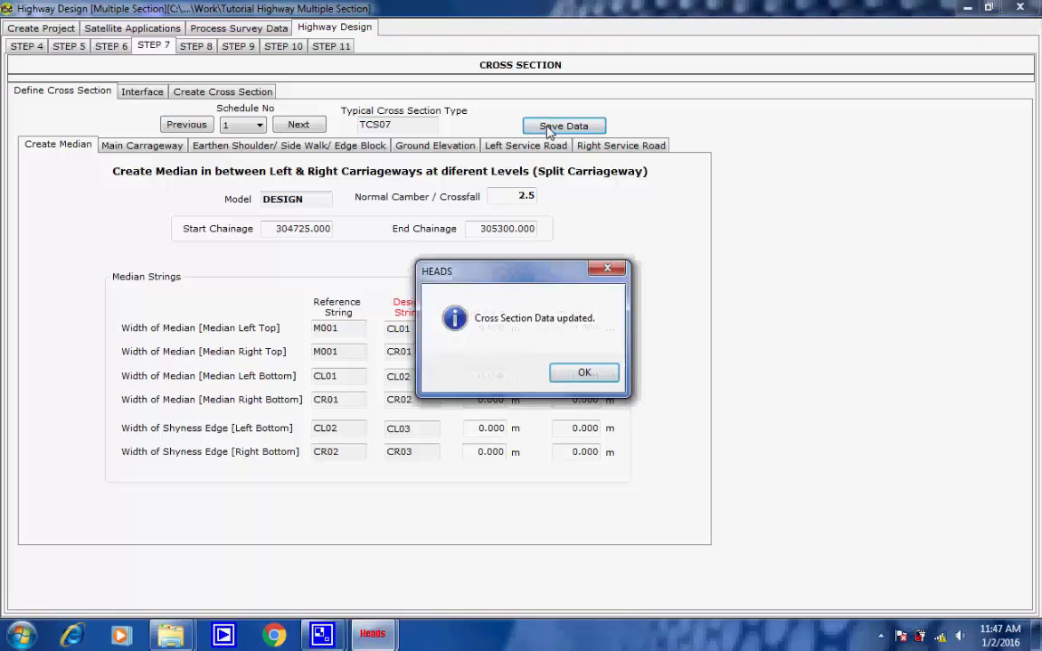
click(581, 373)
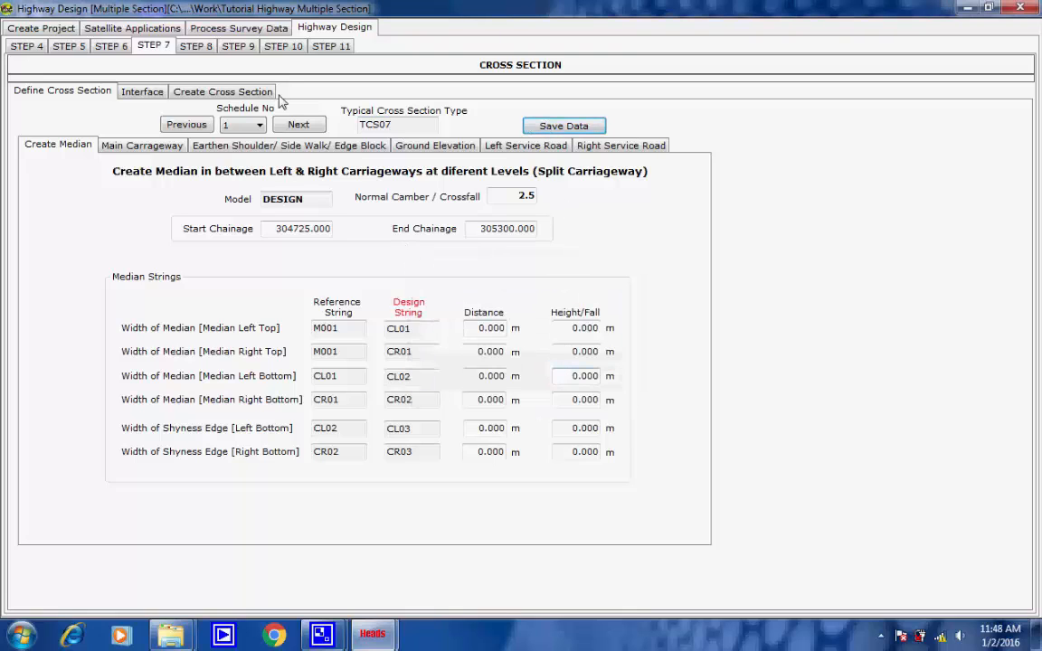
Step: Examine the LHS and RHS cut and fill blocks in the cross section interface data
click(145, 93)
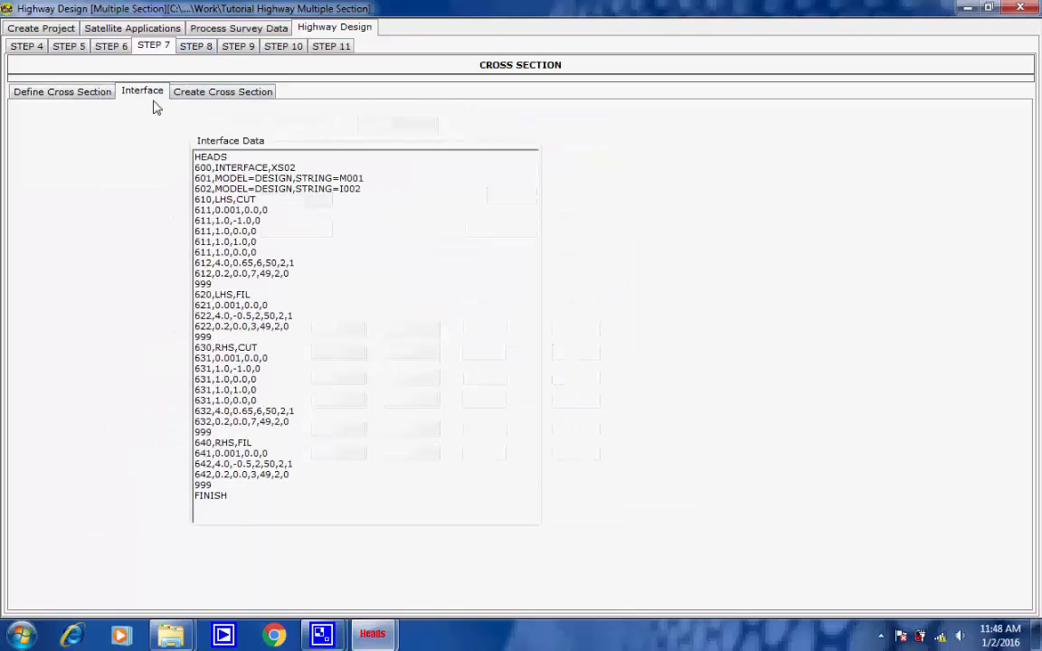
double_click(259, 200)
double_click(255, 294)
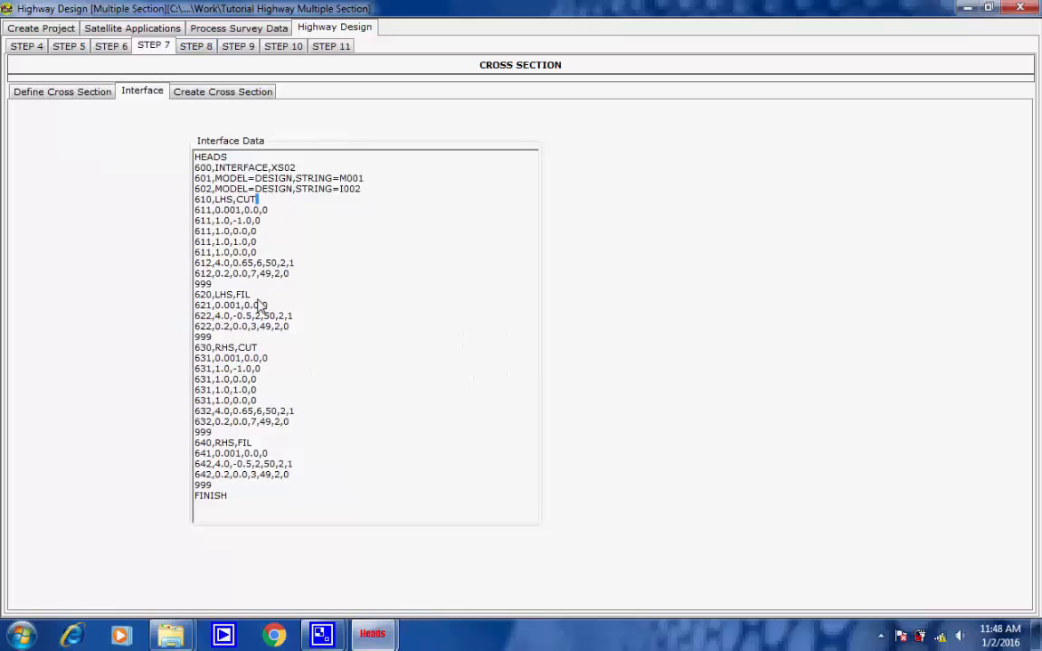
double_click(259, 348)
drag(258, 447, 179, 450)
click(239, 433)
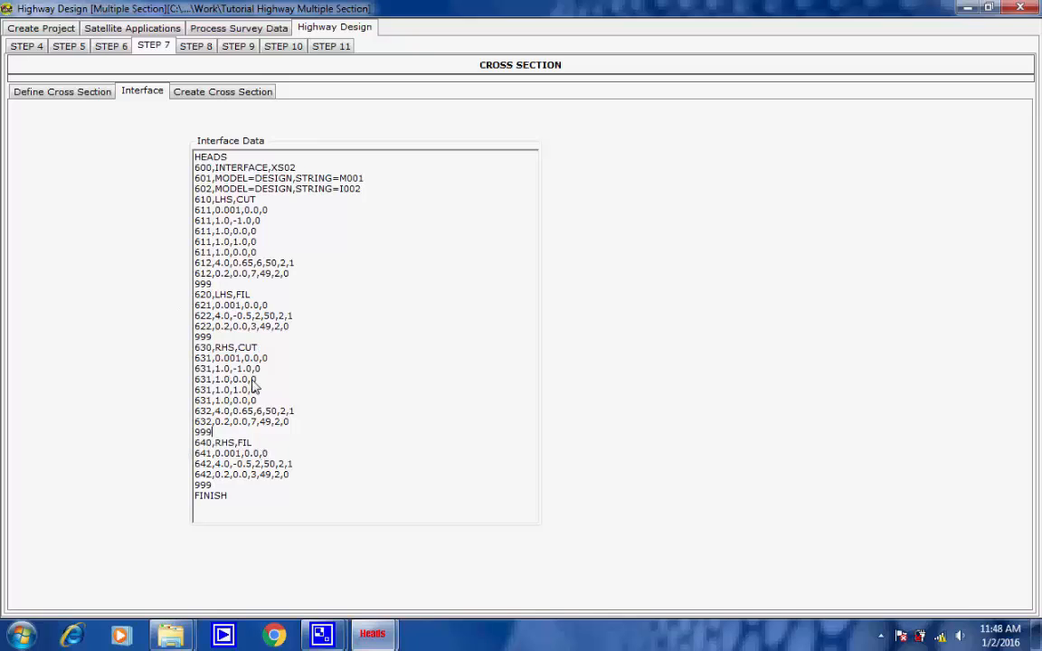
Step: Start processing all cross section data, run the first OFFSET entry for the cross section strings, and draw its strings in the CAD viewer
click(194, 94)
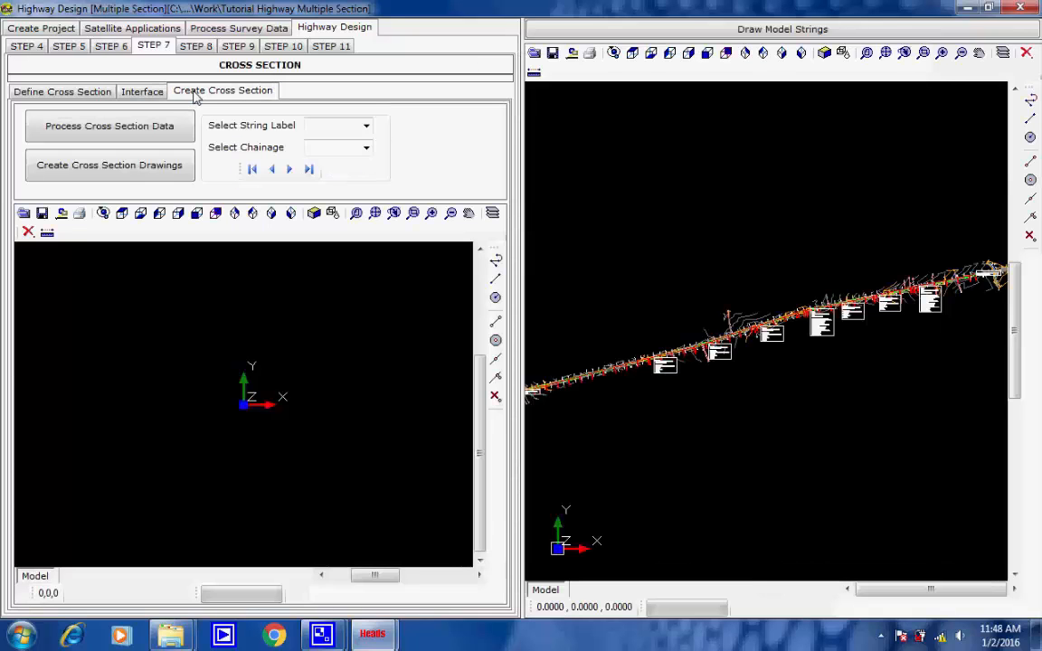
click(96, 130)
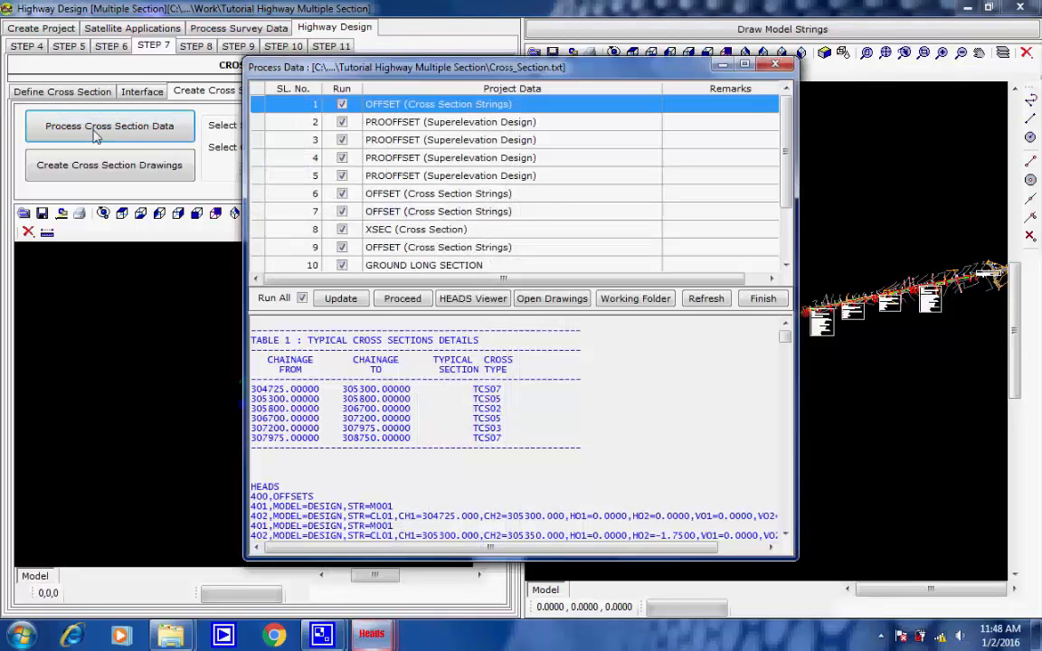
click(392, 299)
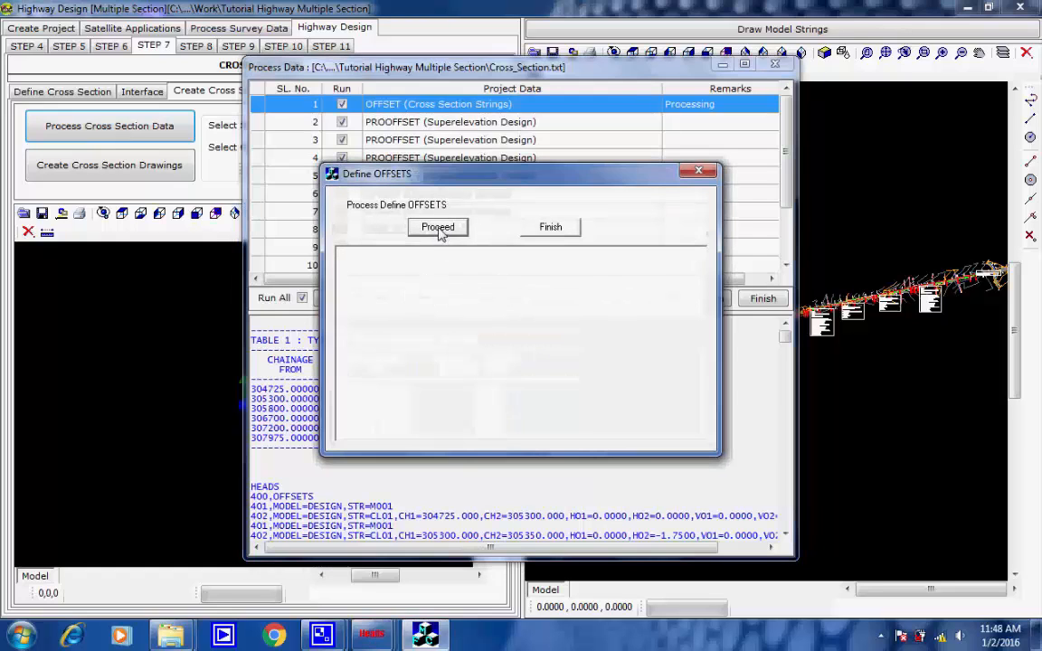
click(438, 228)
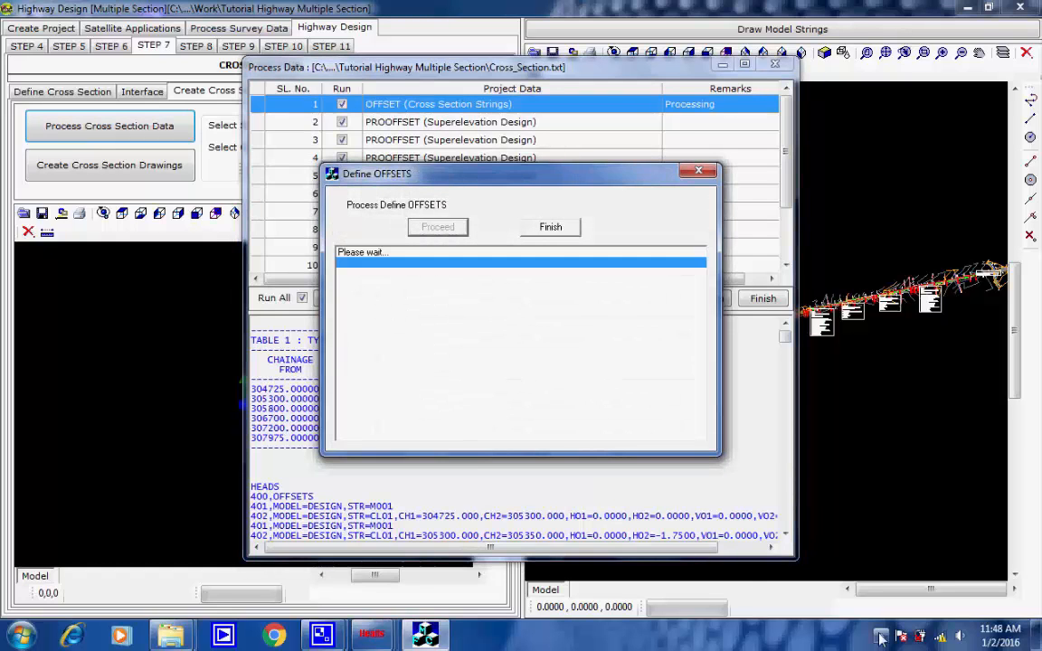
click(881, 634)
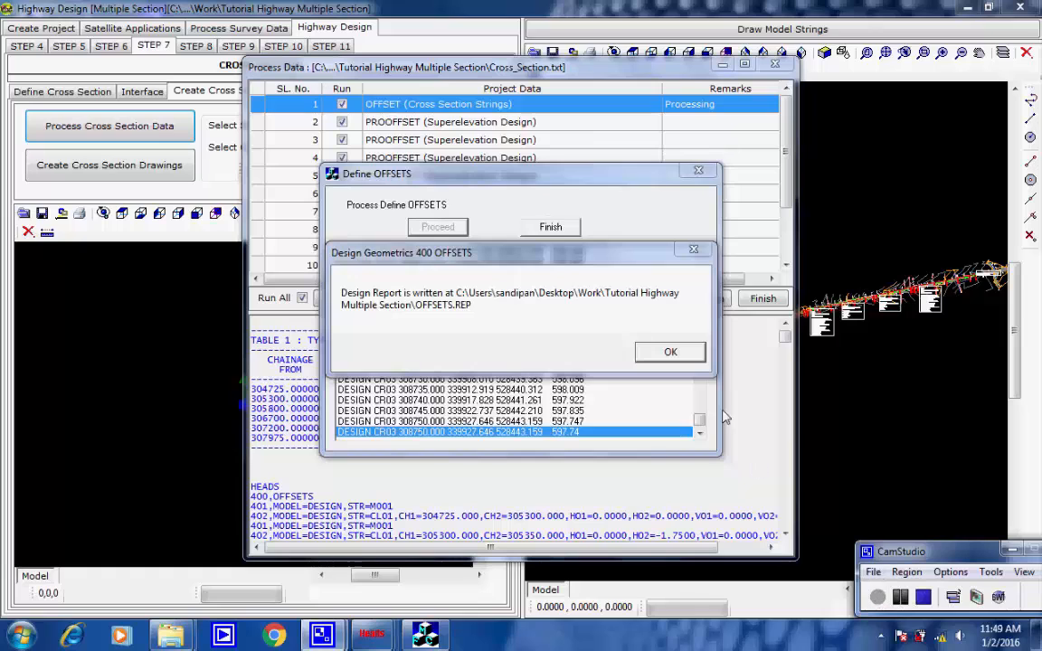
click(670, 352)
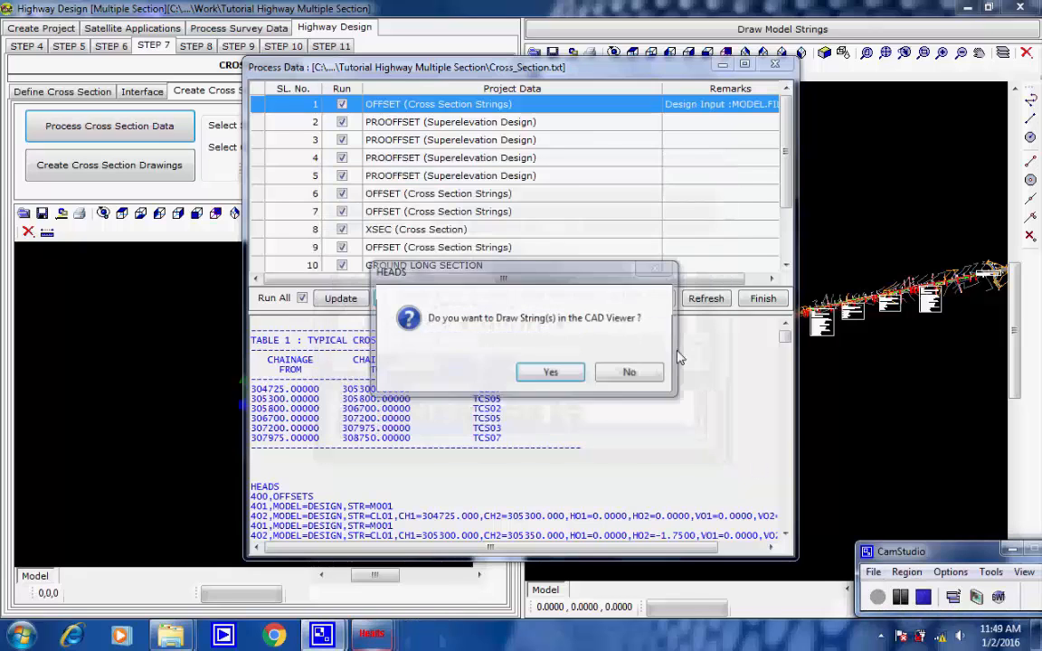
click(557, 371)
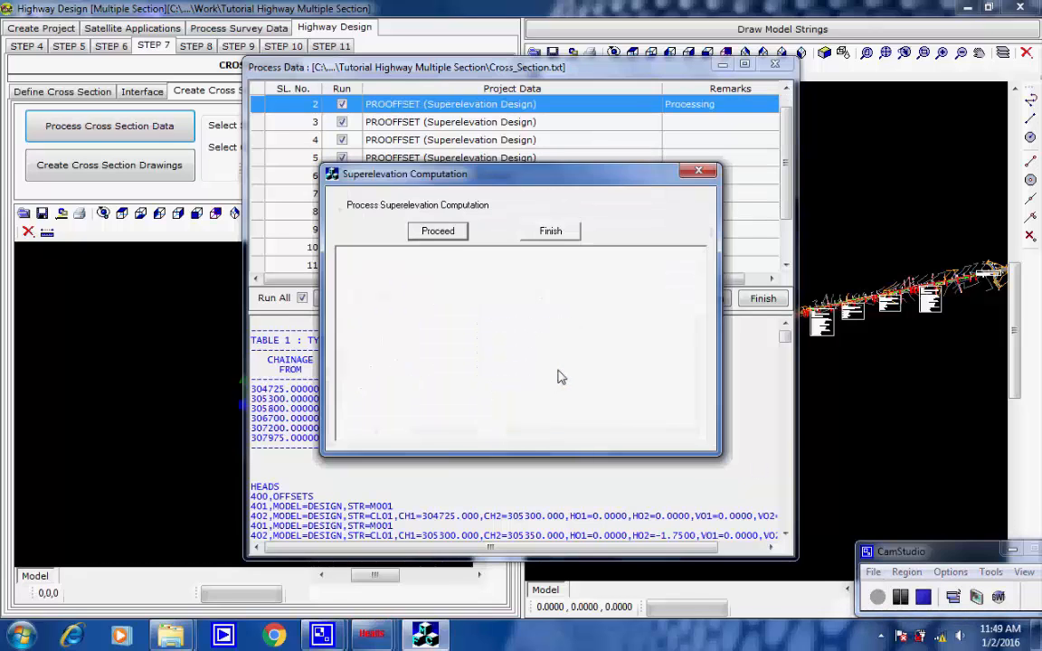
Step: Process superelevation design entries 2 and 3 (PROOFFSET) of the cross section data and draw their strings in the CAD viewer
click(451, 231)
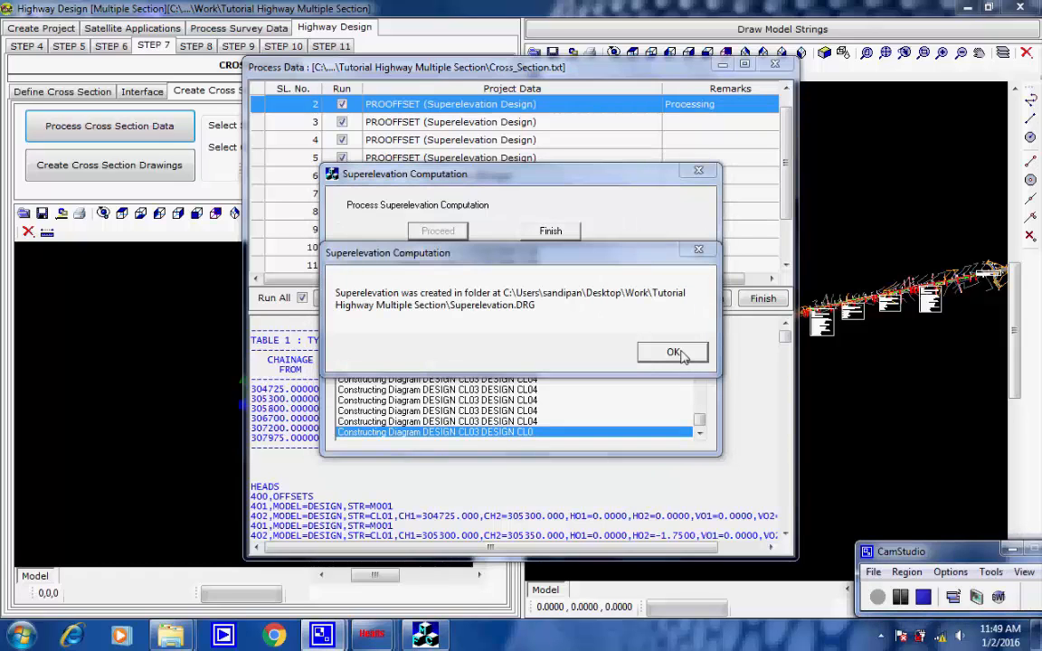
click(674, 353)
click(561, 232)
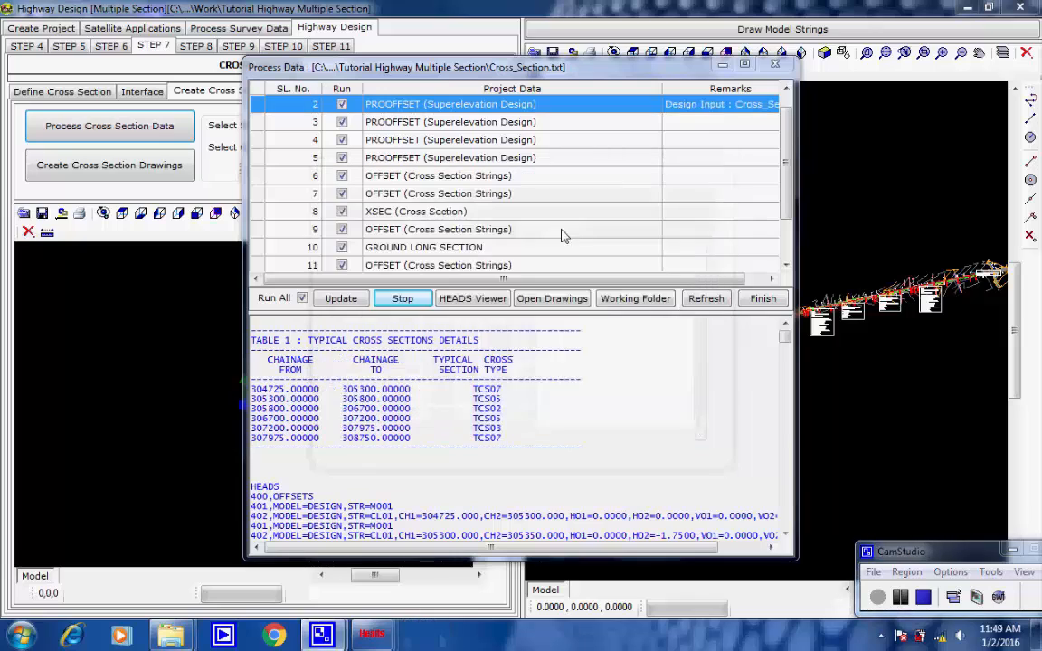
click(568, 375)
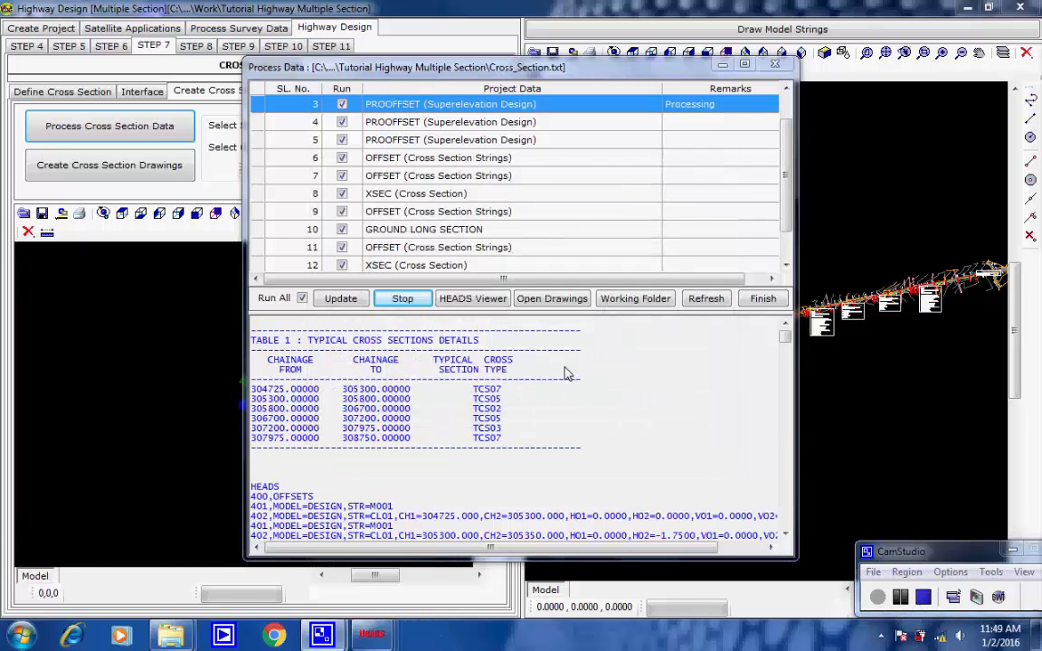
click(452, 233)
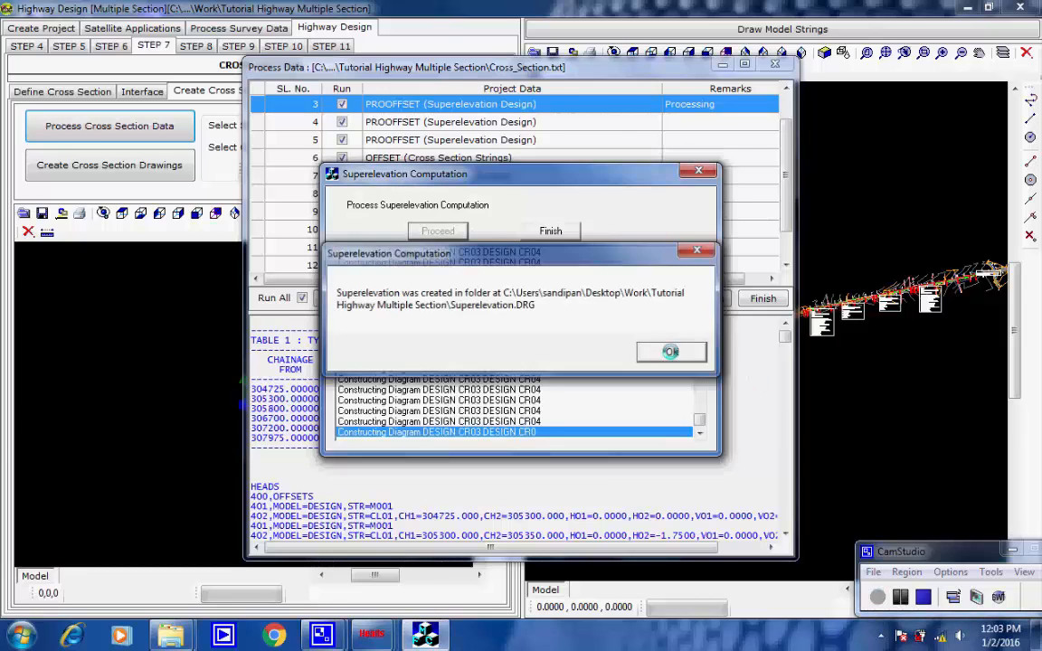
click(671, 353)
click(551, 230)
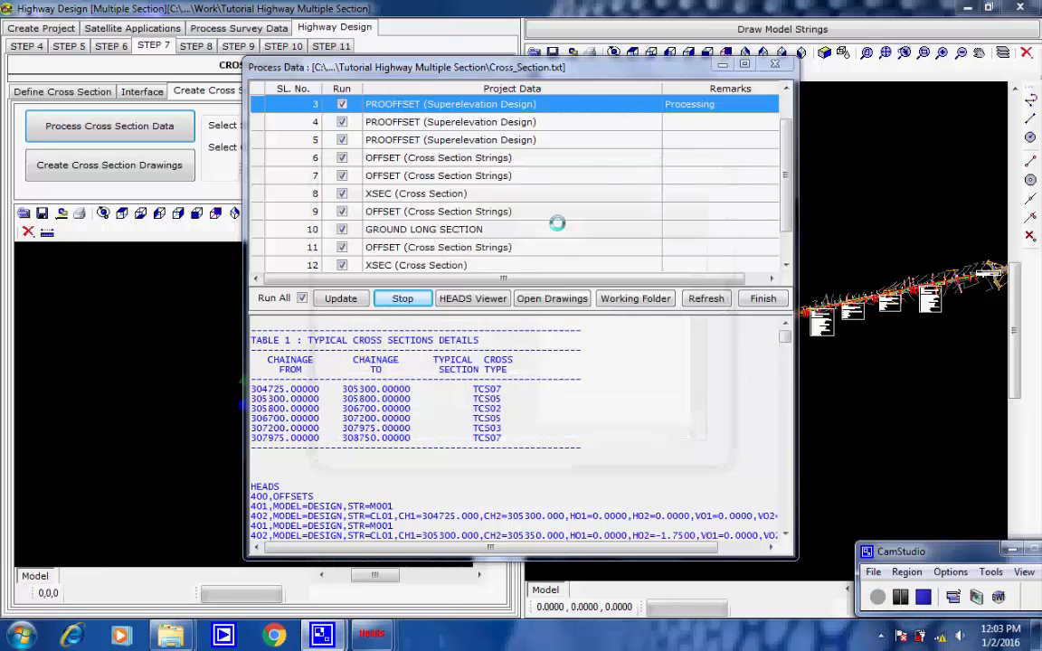
click(553, 371)
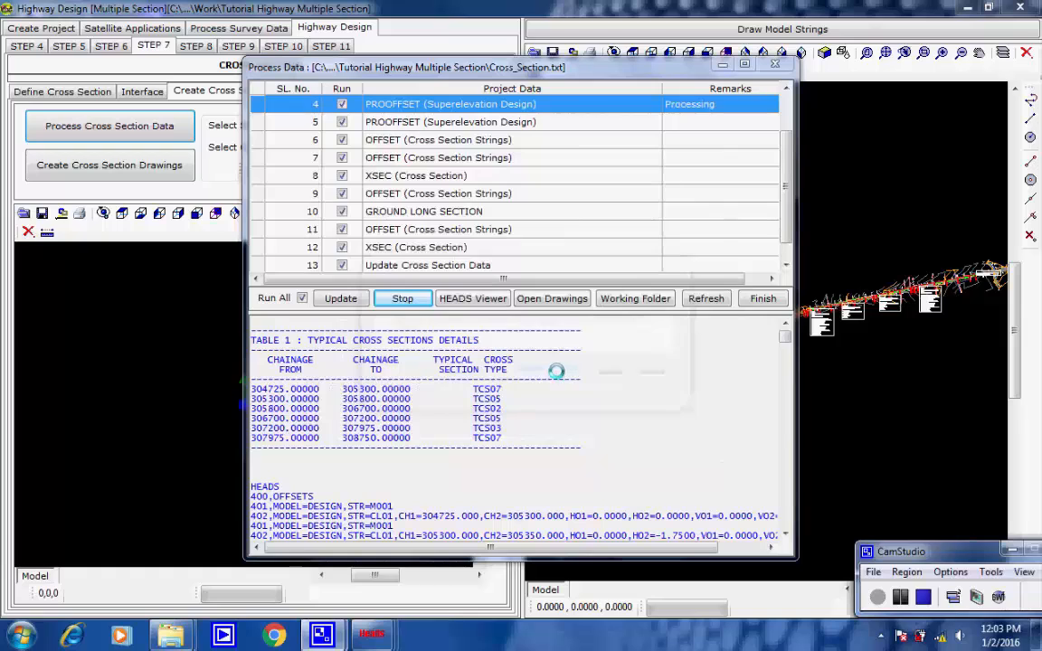
Step: Process superelevation design entries 4 and 5 (PROOFFSET) and draw their strings in the CAD viewer
click(457, 232)
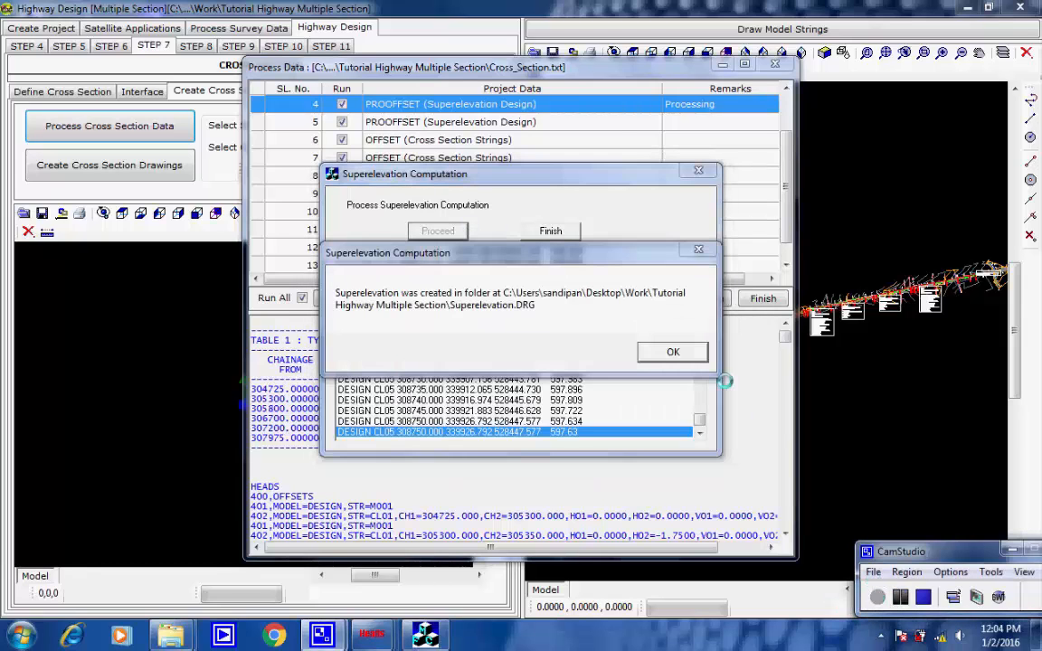
click(673, 352)
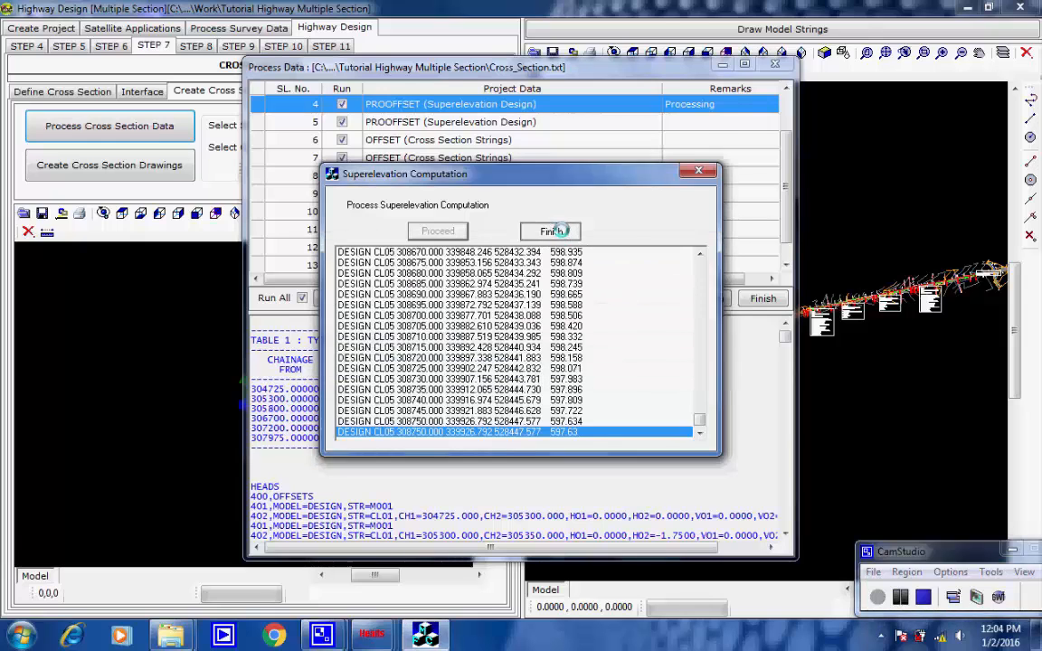
click(554, 232)
click(554, 373)
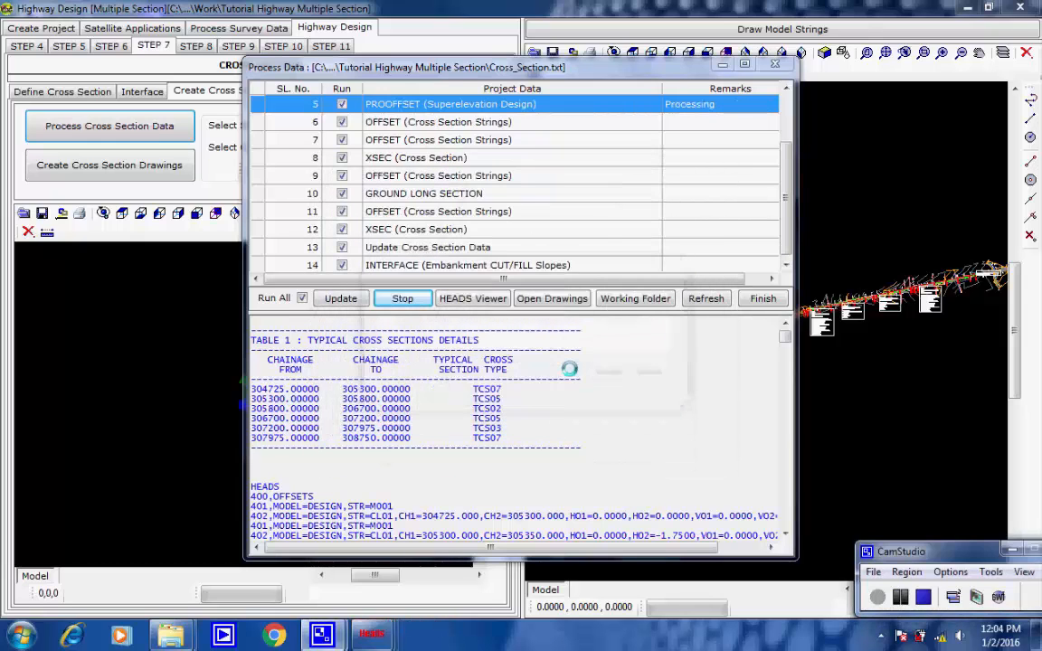
click(456, 231)
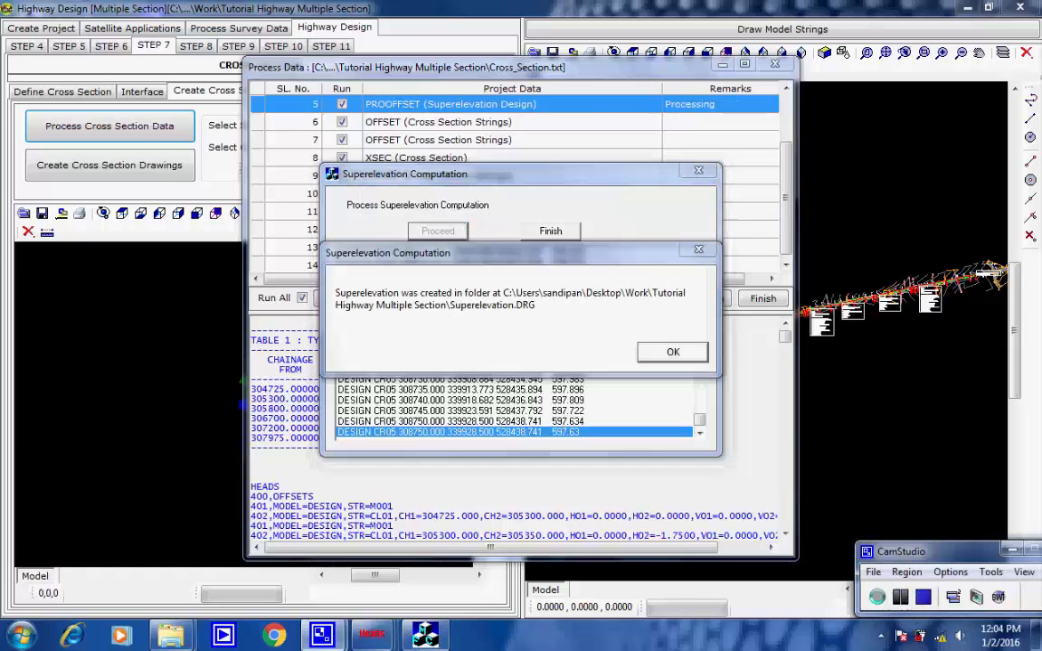
click(672, 351)
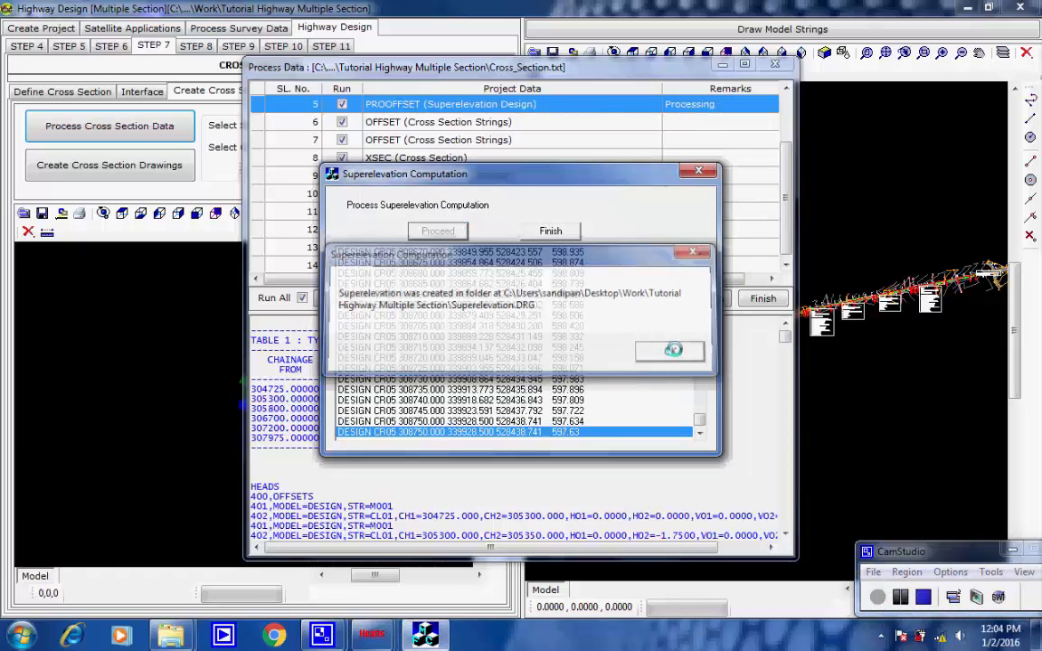
click(554, 231)
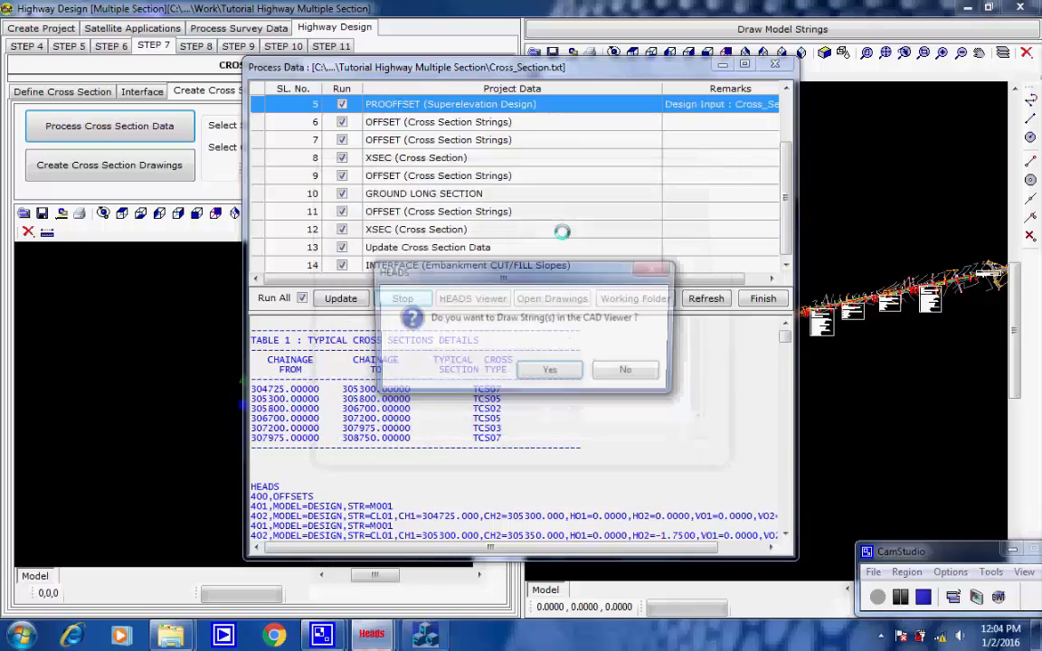
click(556, 371)
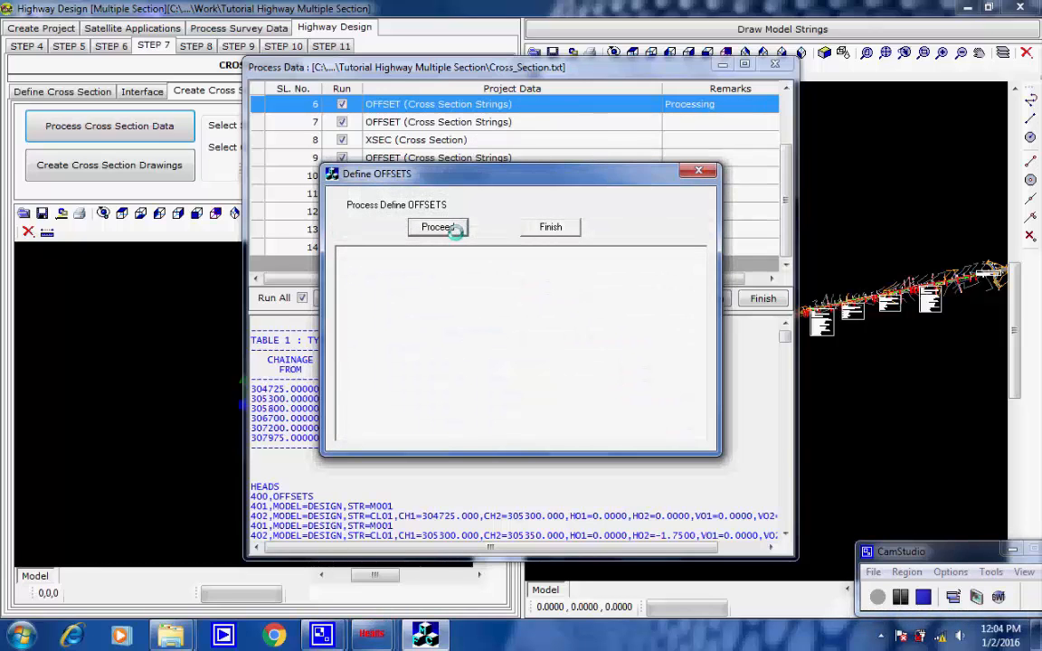
Step: Run the OFFSET cross section string entries 6 and 7 and draw their strings in the CAD viewer
click(452, 228)
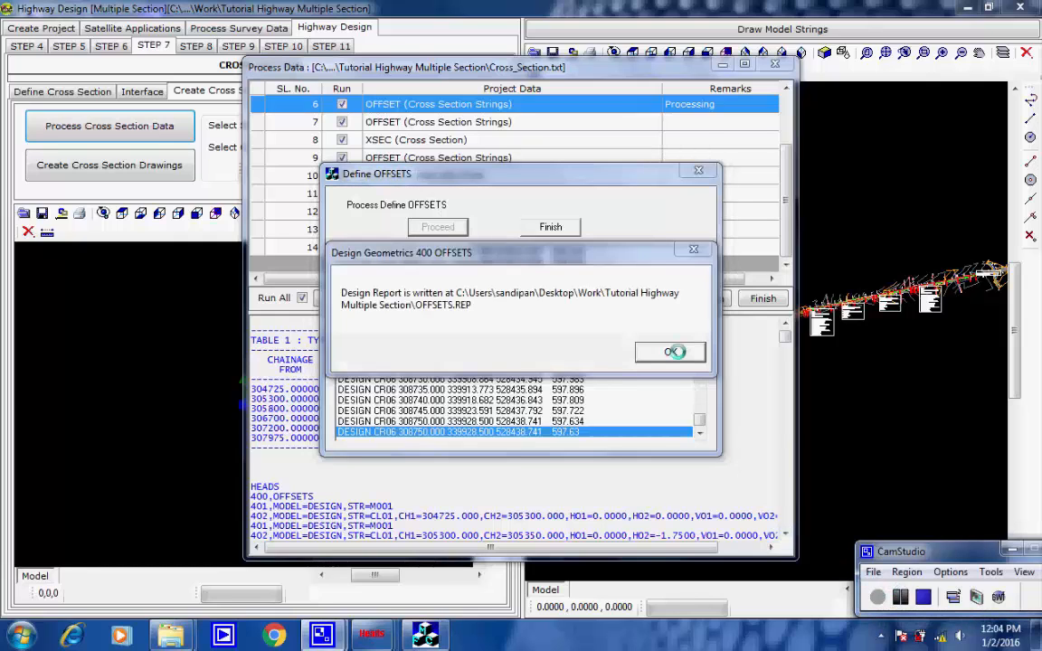
click(672, 352)
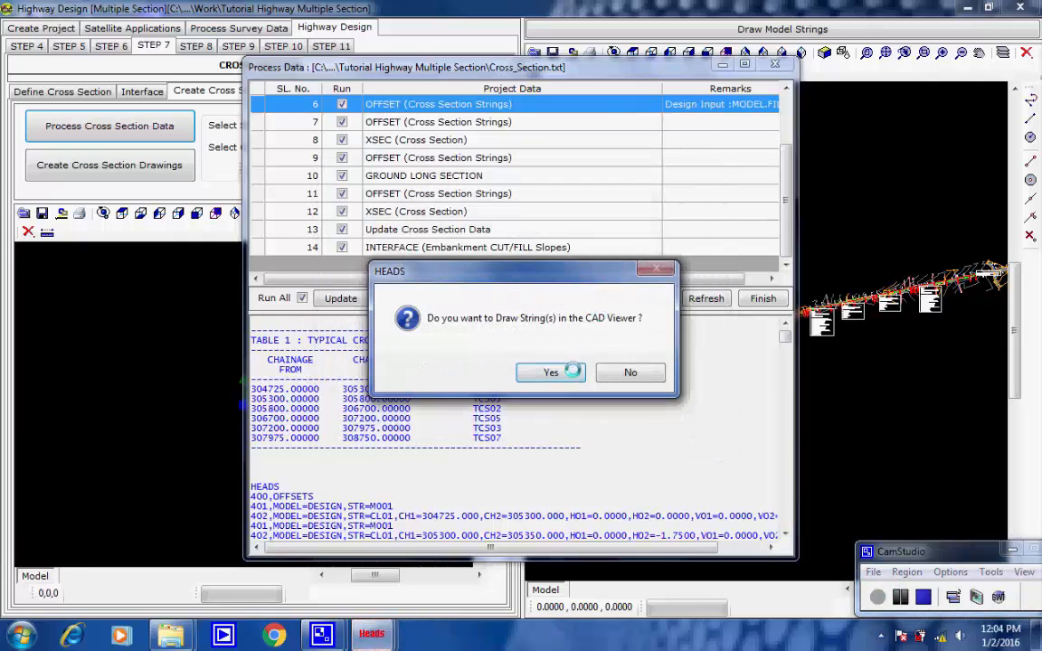
click(552, 371)
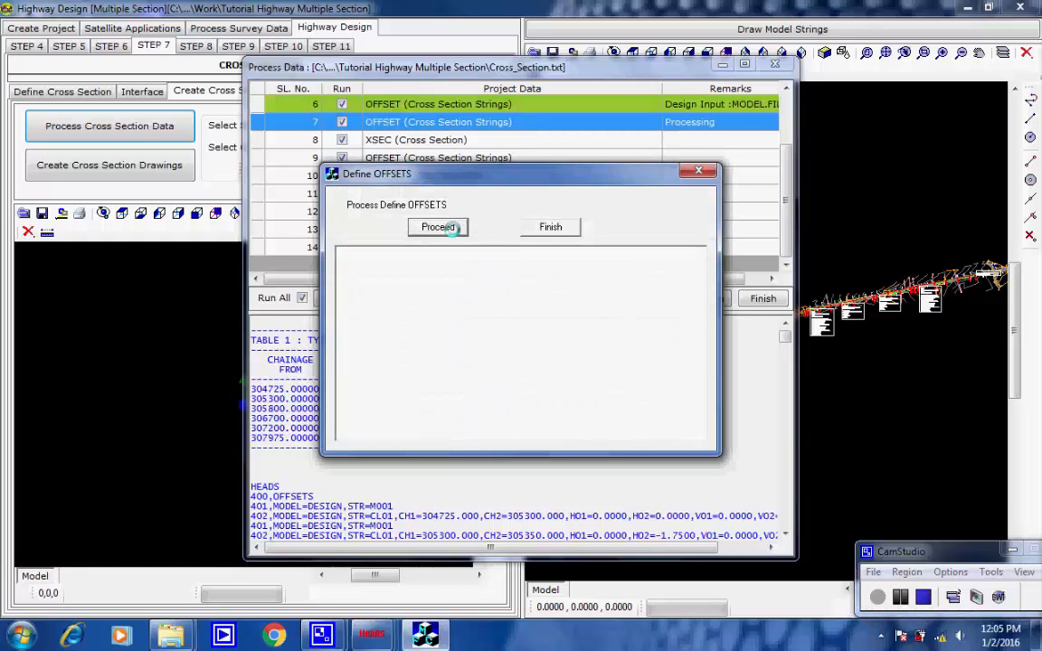
click(452, 229)
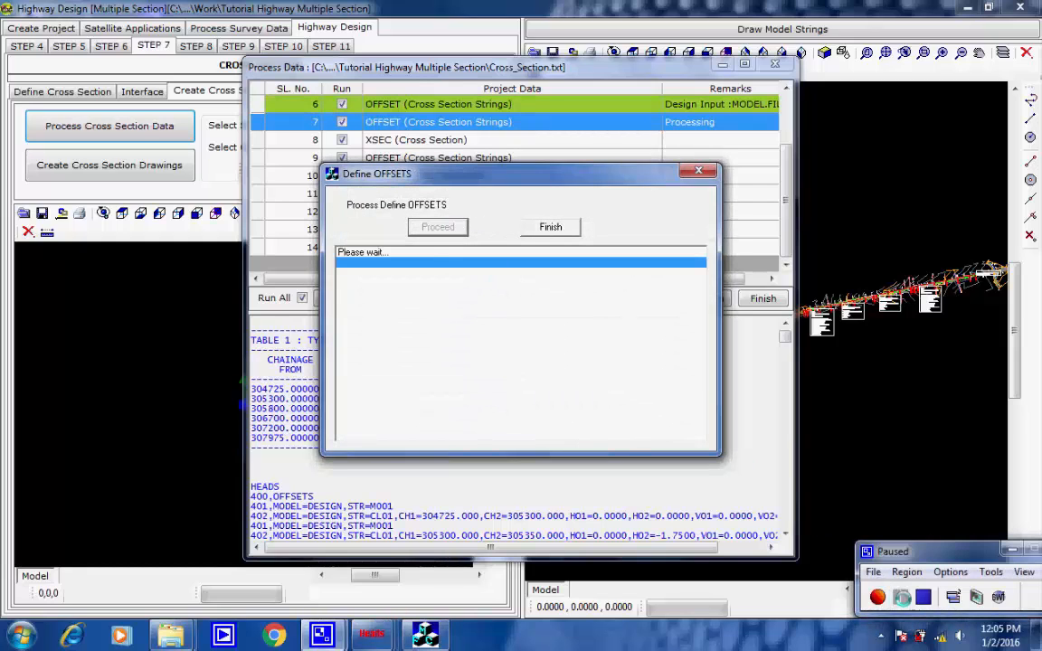
click(674, 352)
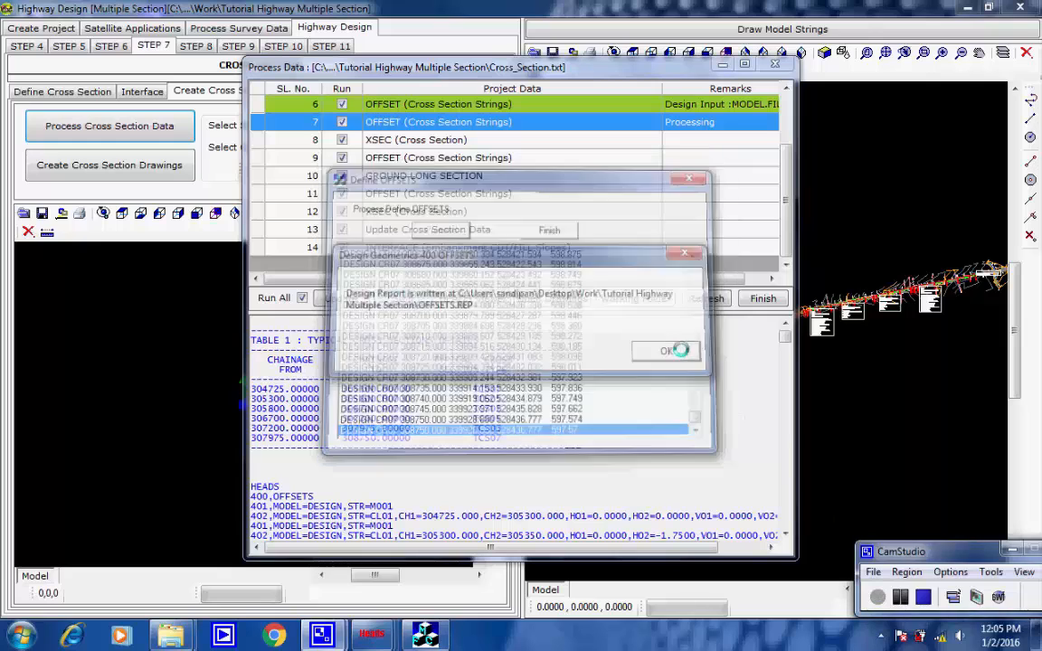
click(570, 372)
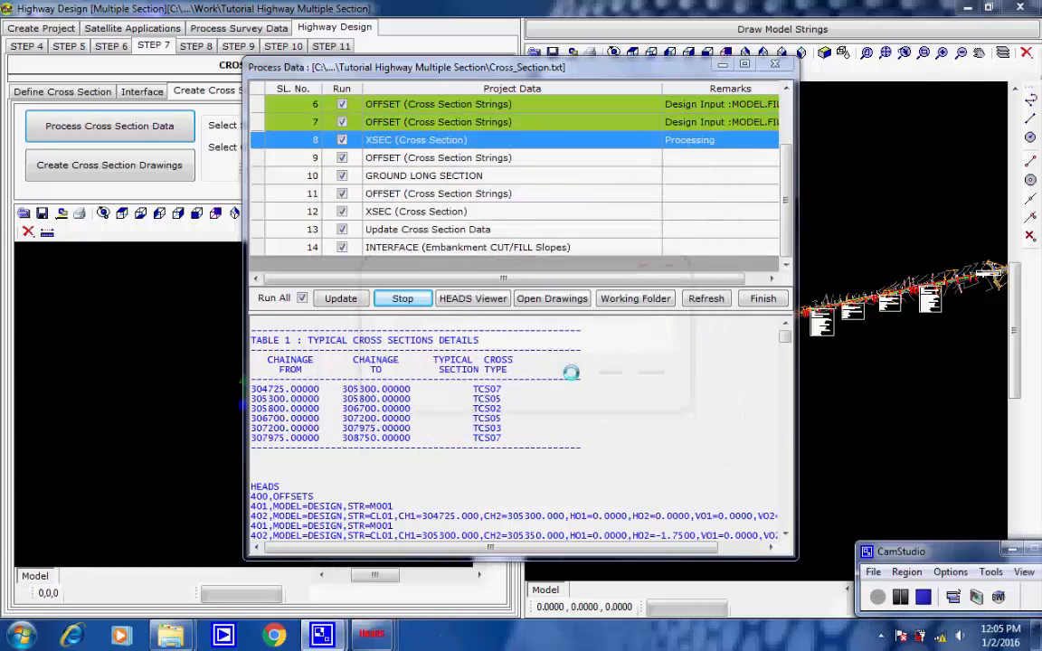
Step: Develop the cross sections for XSEC entry 8, accepting the processing-time and NOSORT notices, and finish the run
click(458, 231)
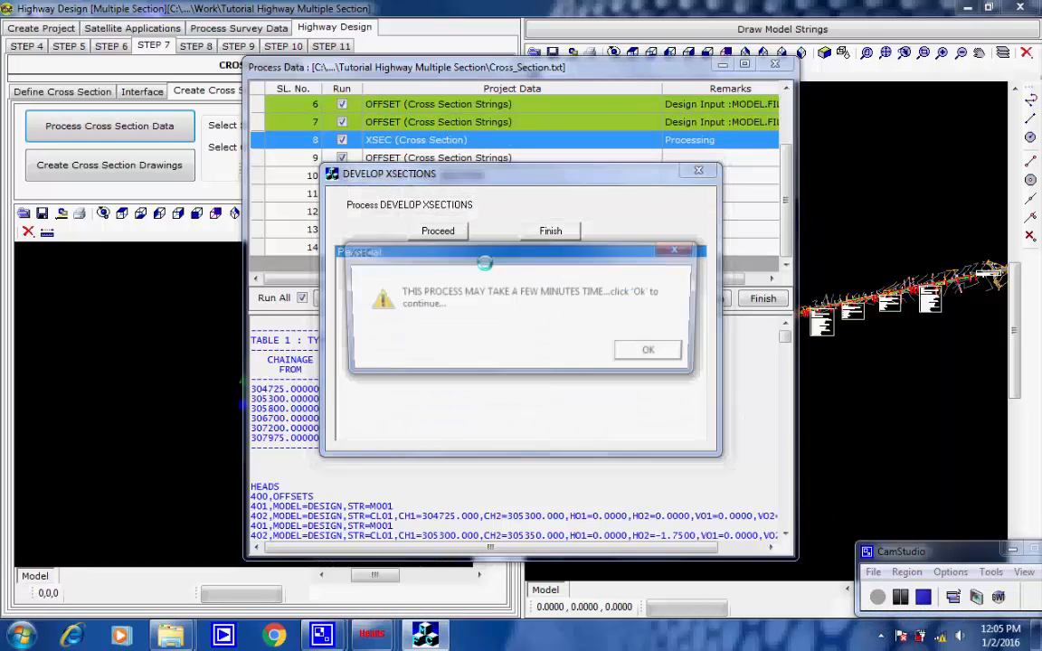
click(650, 352)
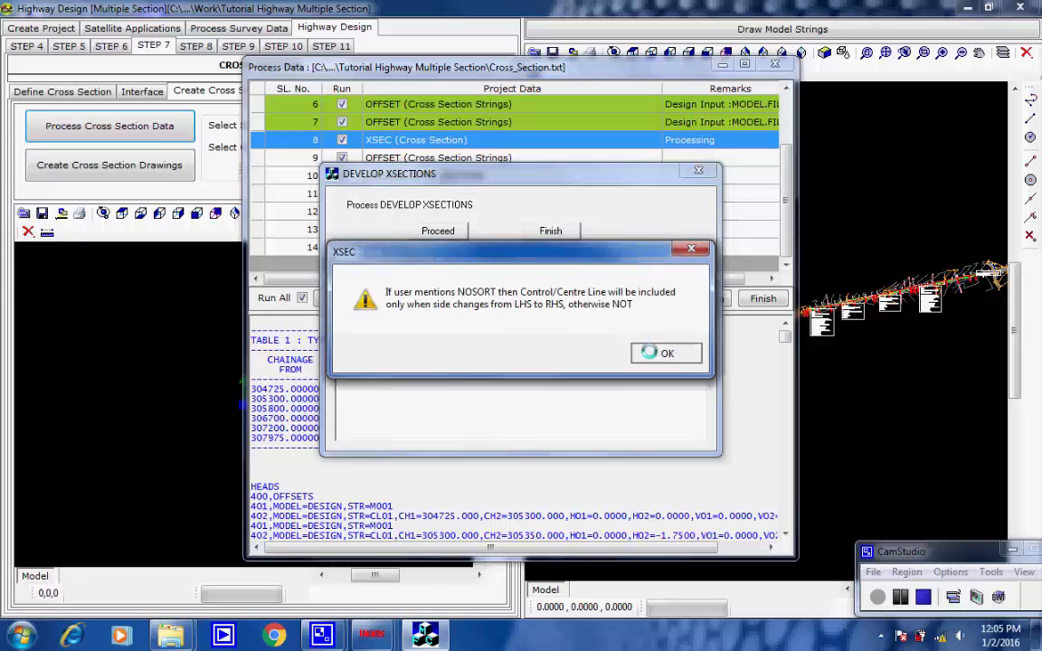
click(663, 352)
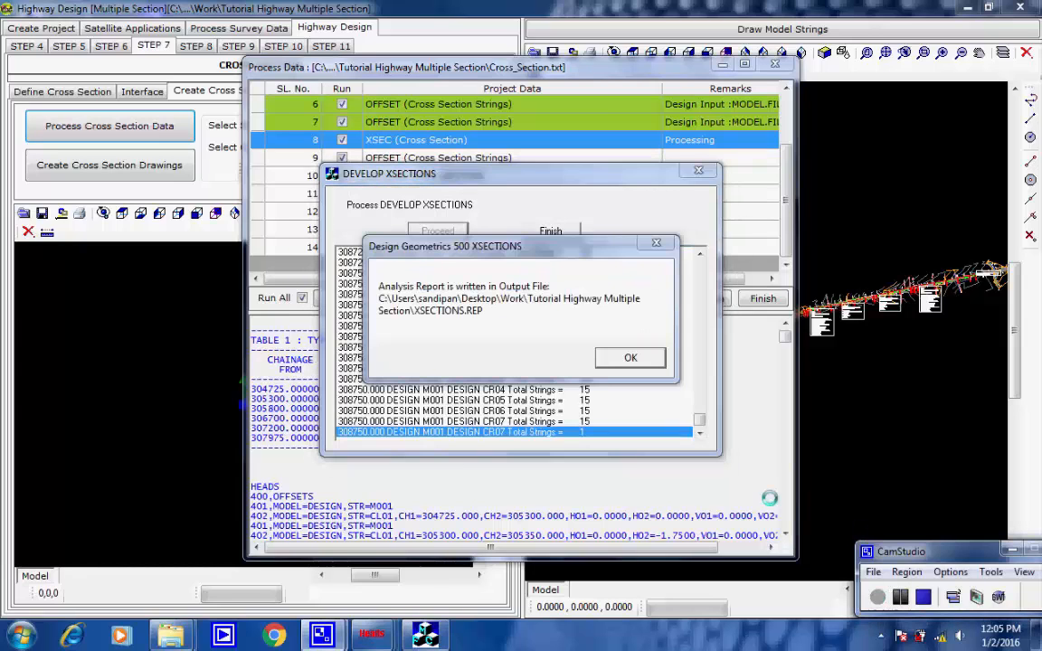
click(651, 358)
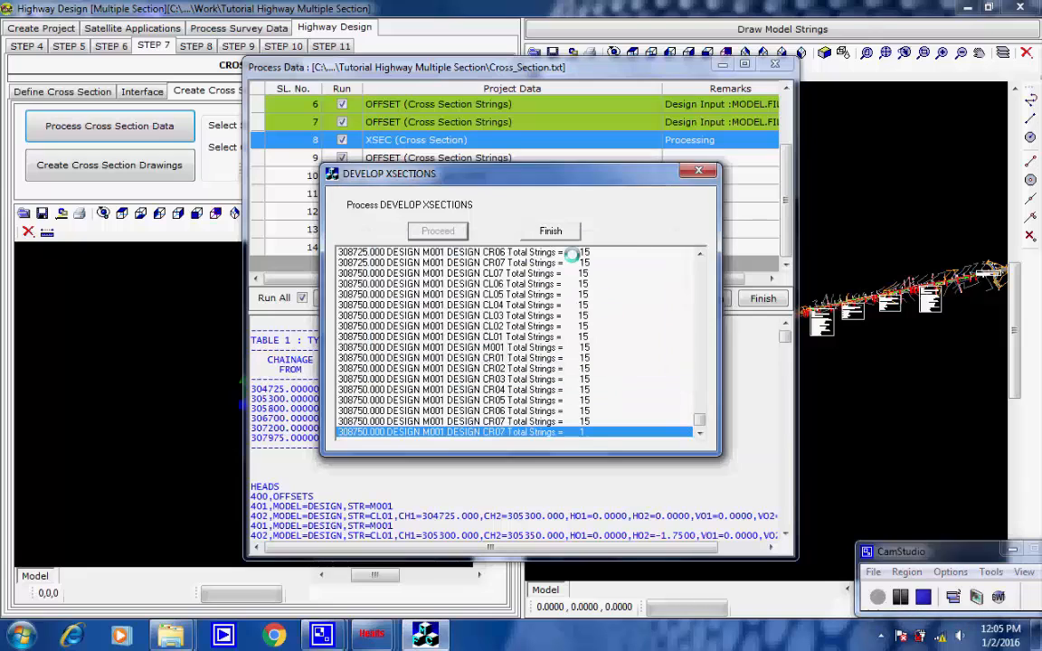
click(553, 230)
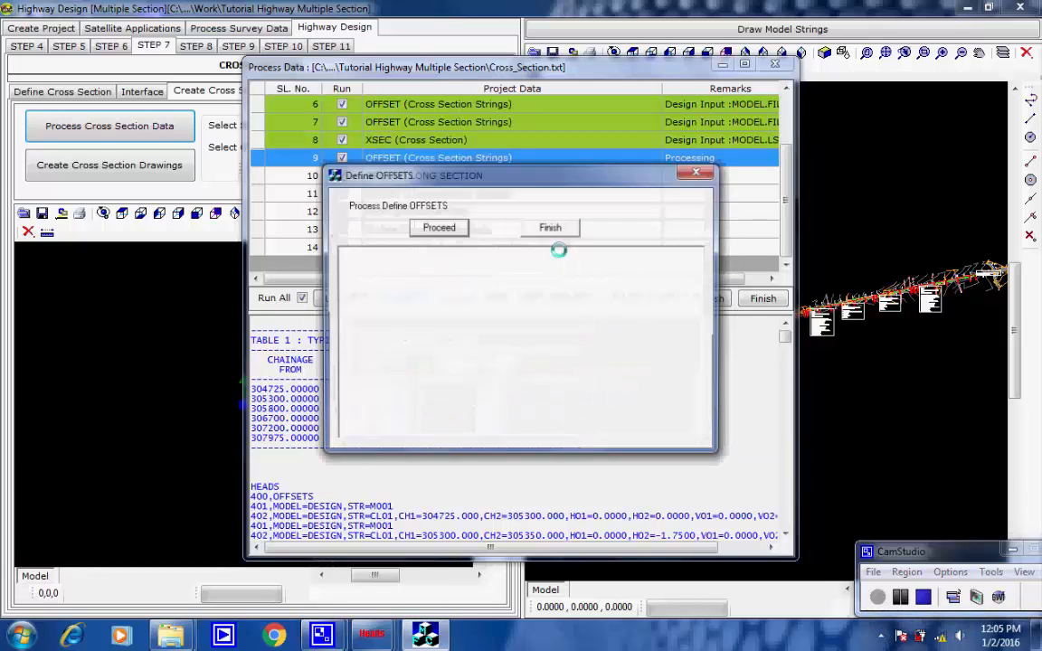
Step: Run OFFSET entry 9 for the cross section strings and draw its strings in the CAD viewer
click(452, 227)
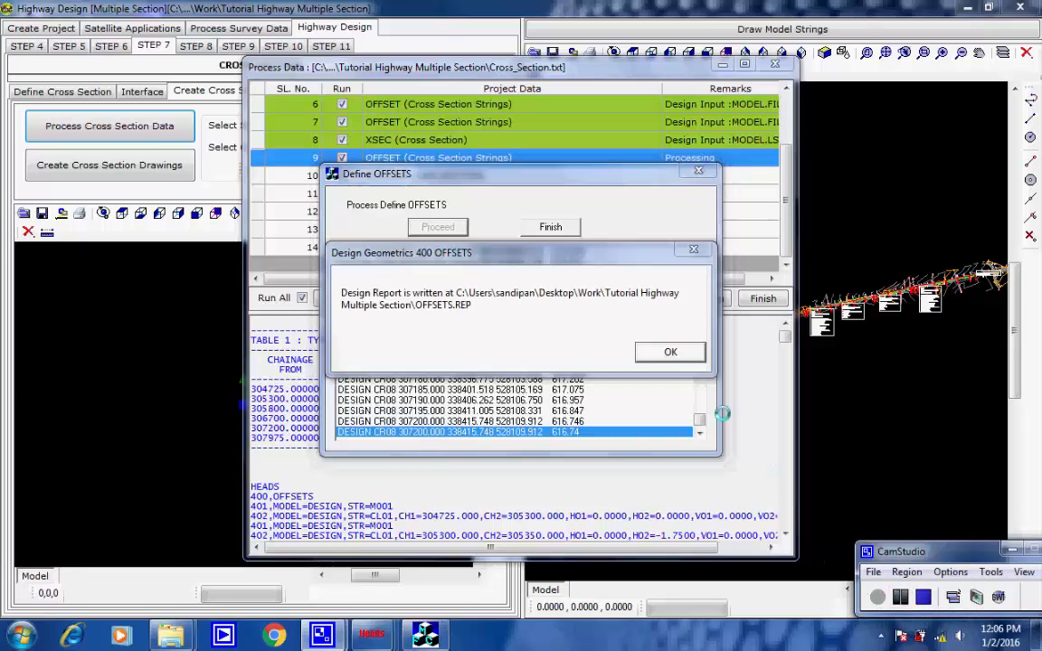
click(671, 354)
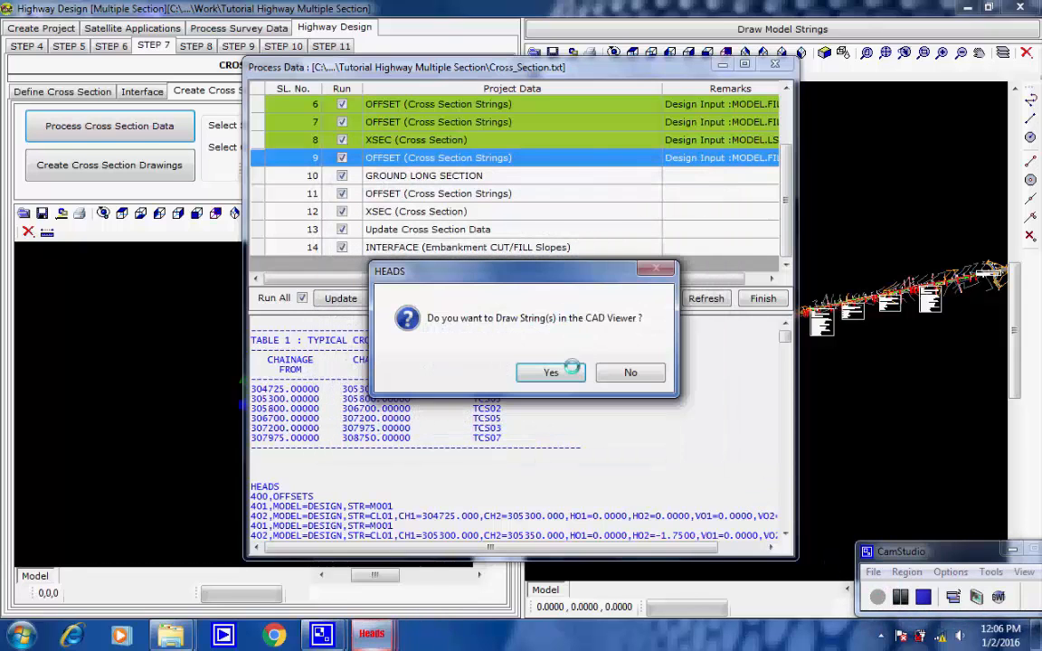
click(554, 372)
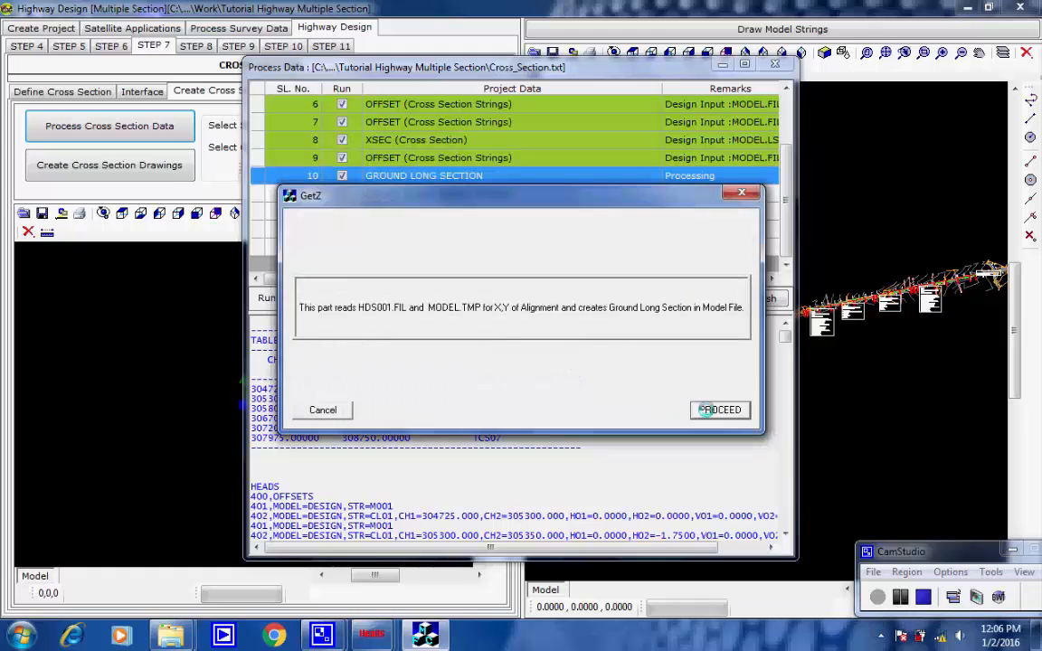
Step: Process GROUND LONG SECTION entry 10 to create the ground long sections for strings EL08 and ER08 in model DESIGN
click(705, 410)
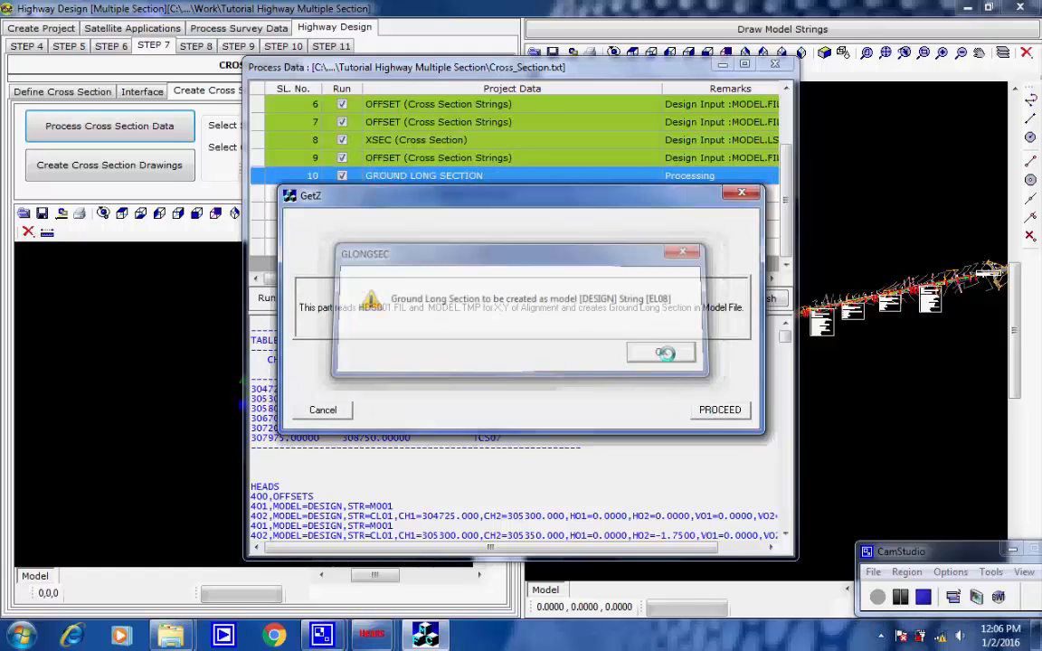
click(663, 351)
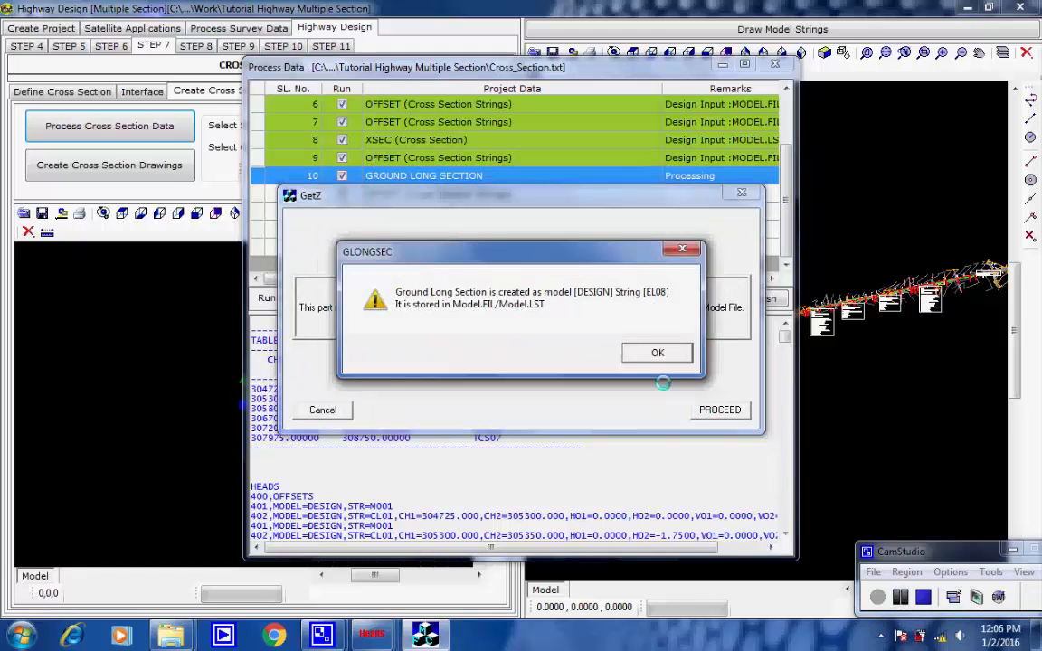
click(654, 351)
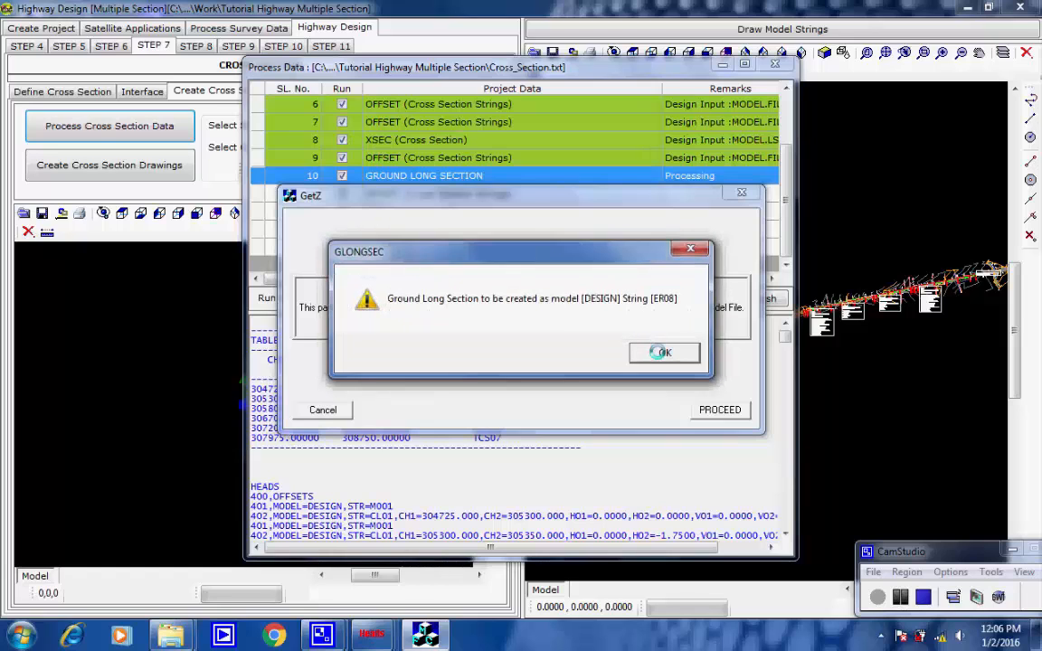
click(659, 352)
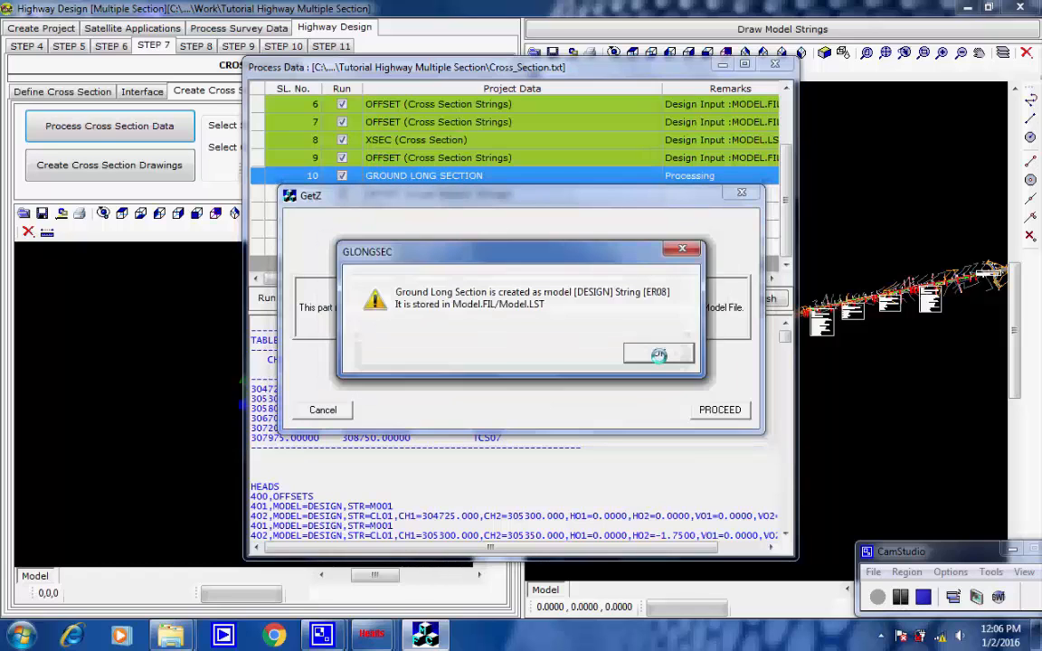
click(660, 354)
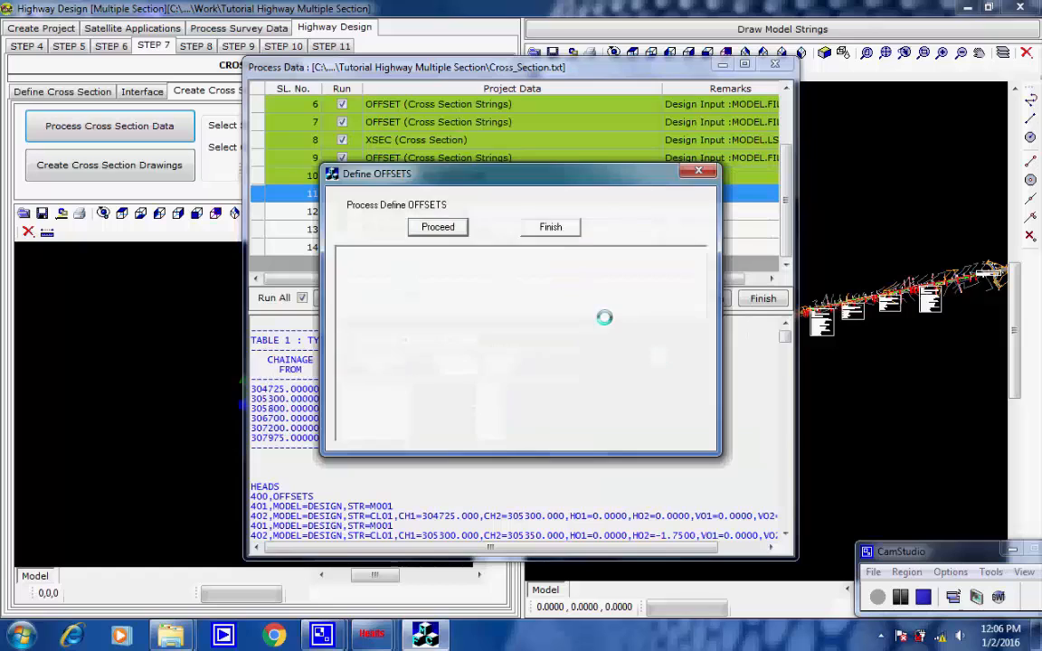
Step: Run OFFSET entry 11 for the cross section strings and draw its strings in the CAD viewer
click(460, 228)
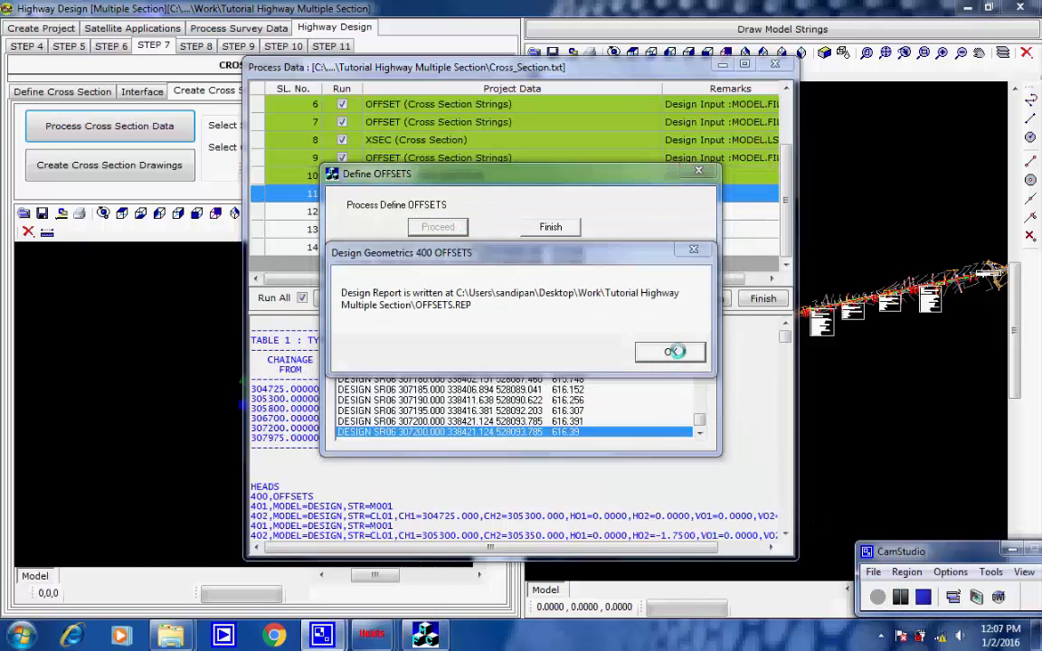
click(669, 352)
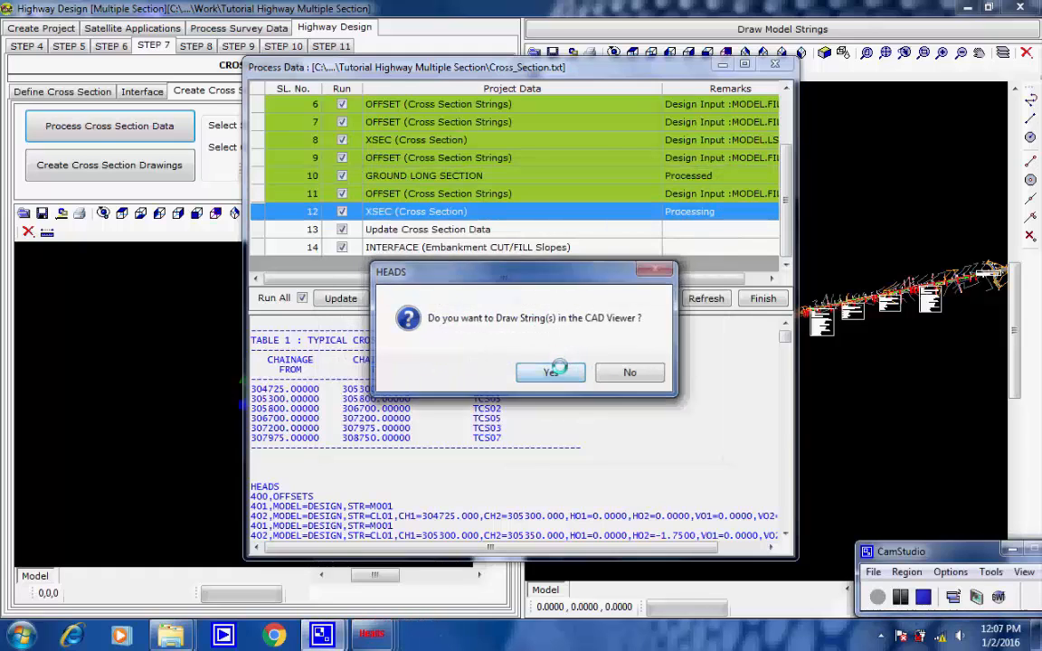
click(553, 370)
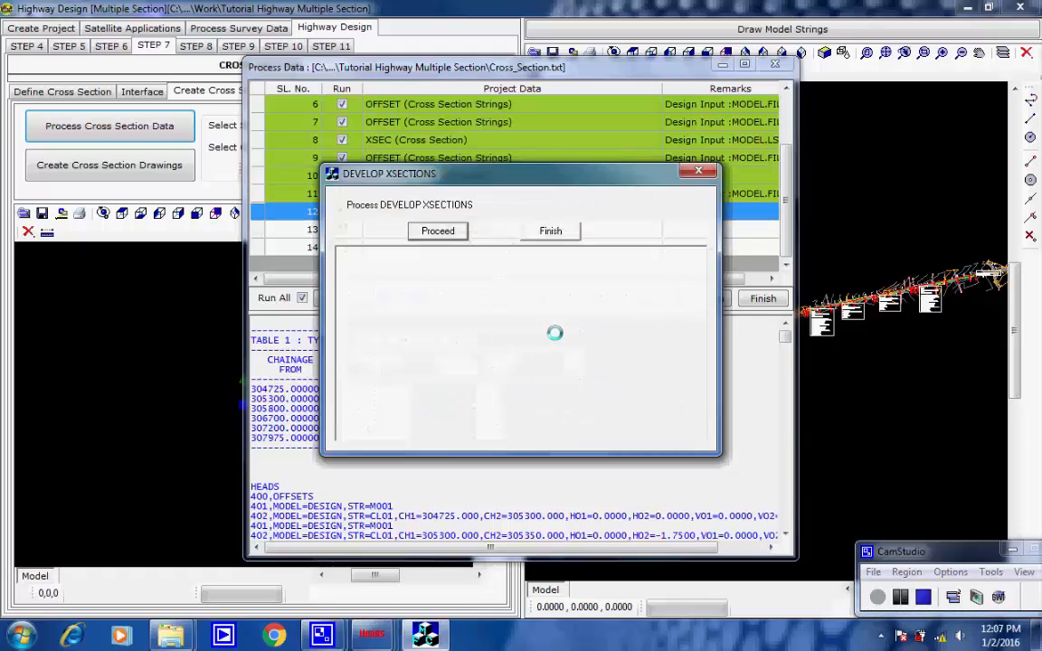
Step: Develop the cross sections for XSEC entry 12, accepting the notices, and process Update Cross Section Data entry 13
click(450, 231)
click(635, 353)
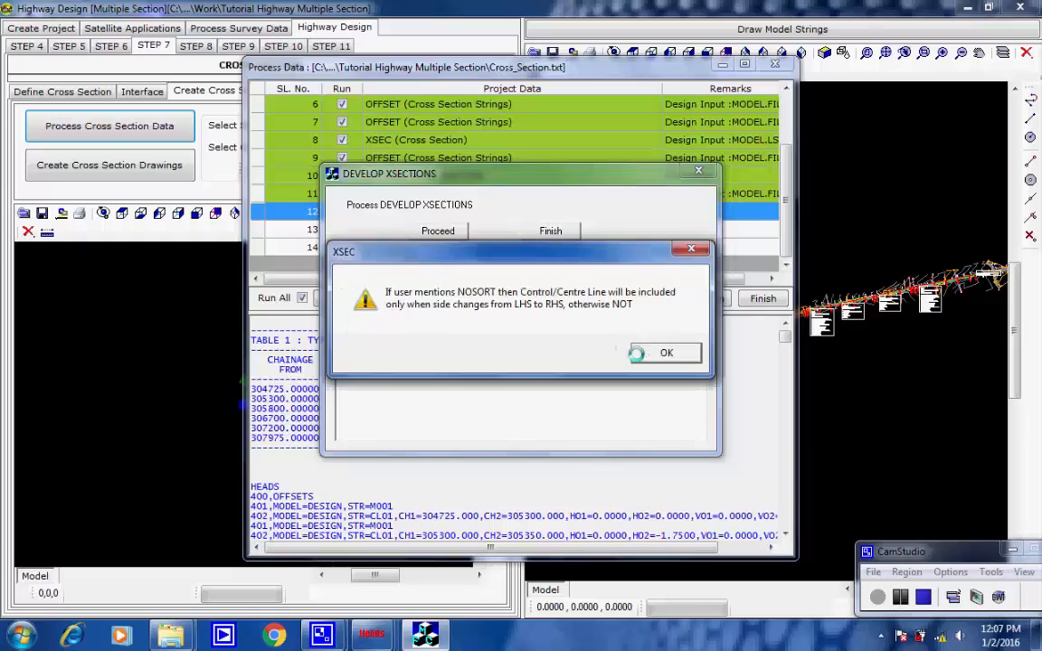
click(640, 353)
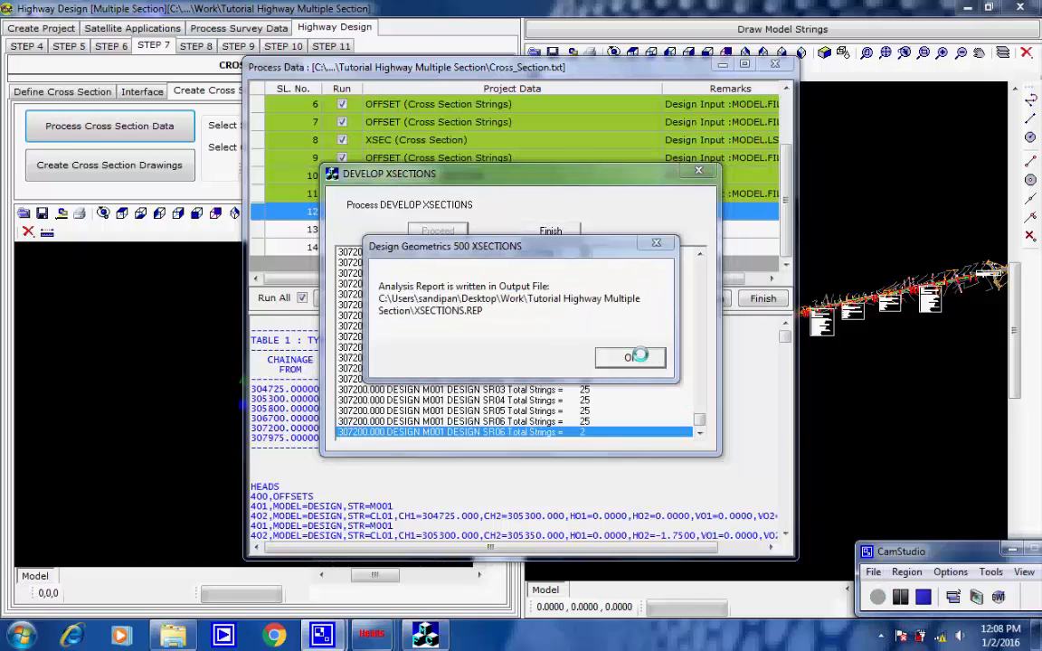
click(636, 357)
click(554, 230)
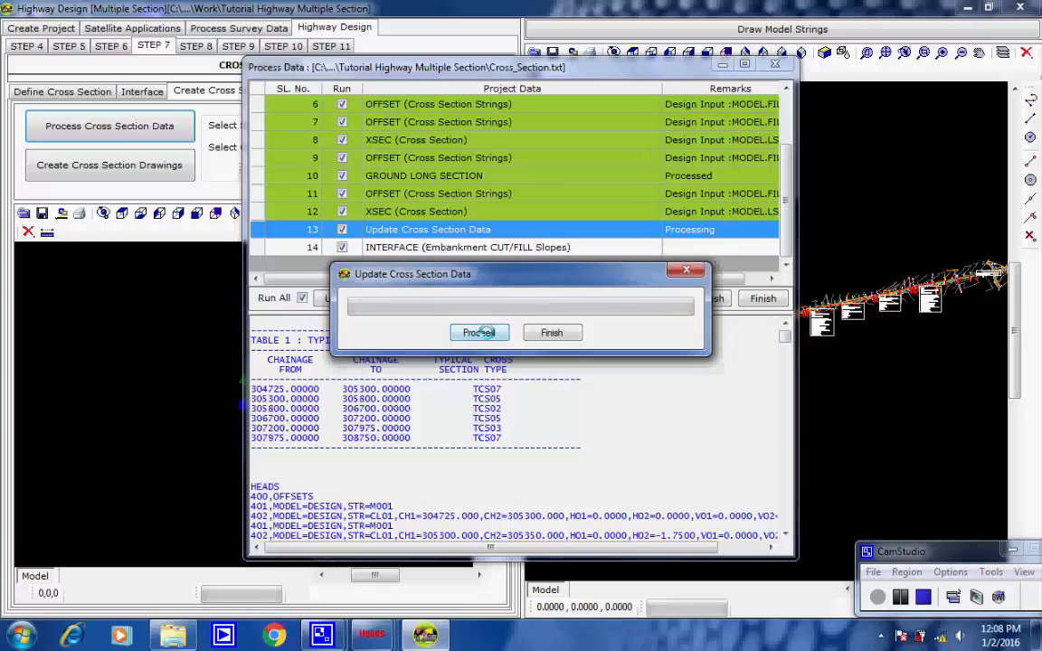
click(476, 333)
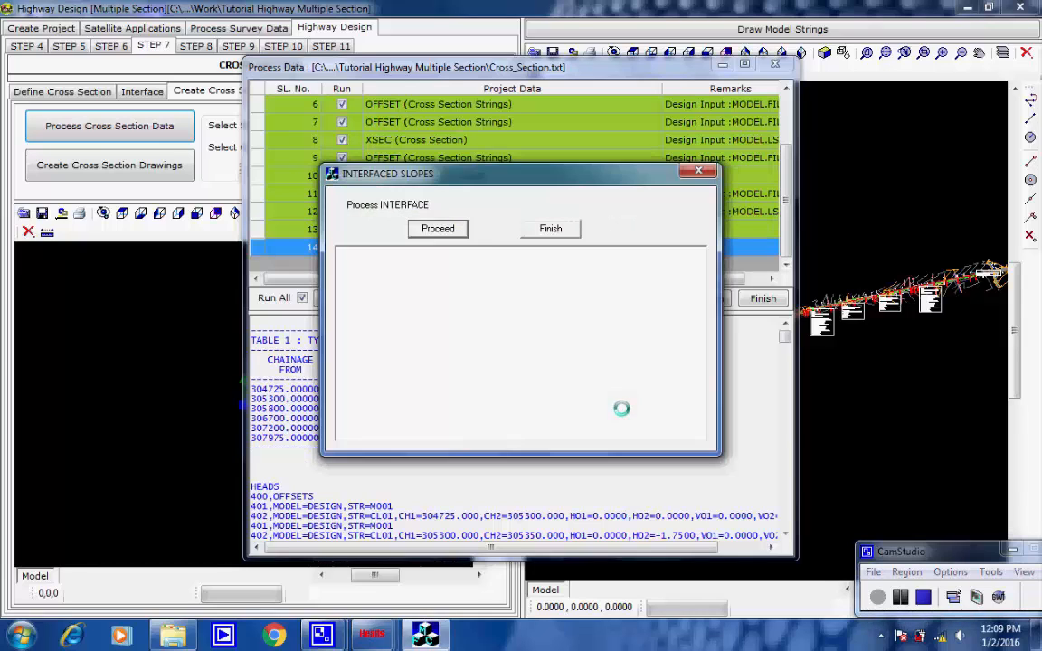
Step: Process INTERFACE entry 14 for the embankment cut/fill slopes, draw its strings in the CAD viewer, and finish the cross section processing
click(457, 229)
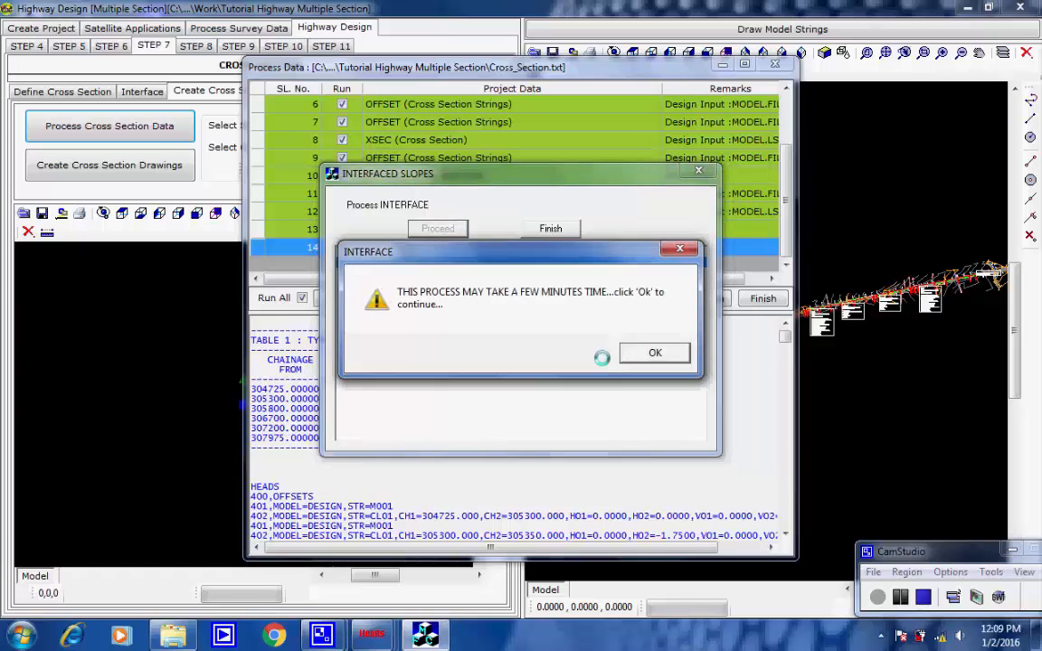
click(650, 353)
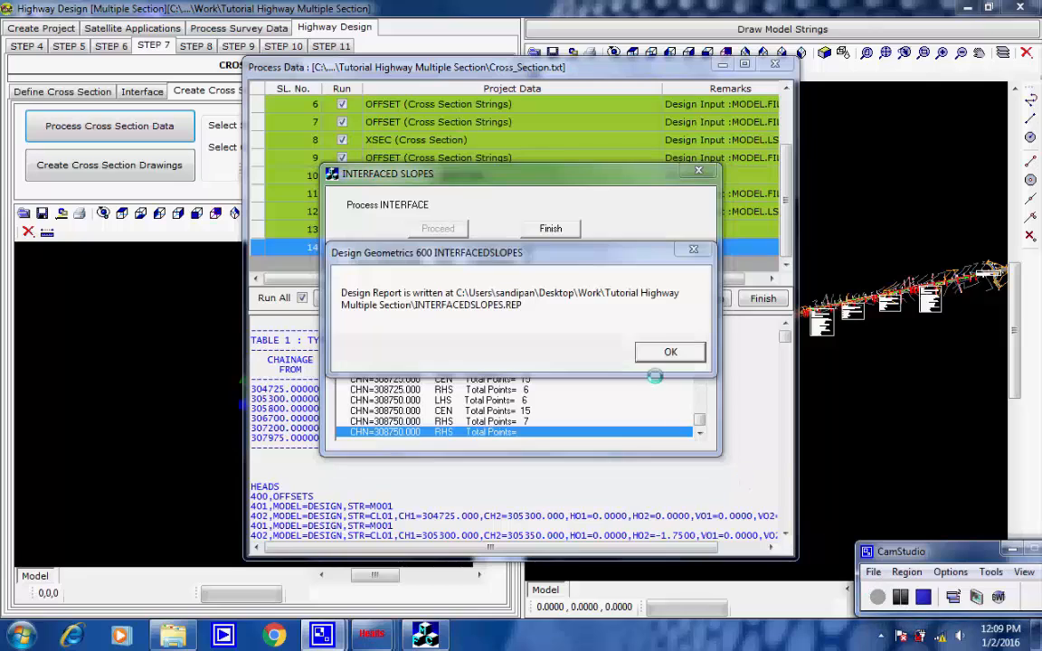
click(668, 351)
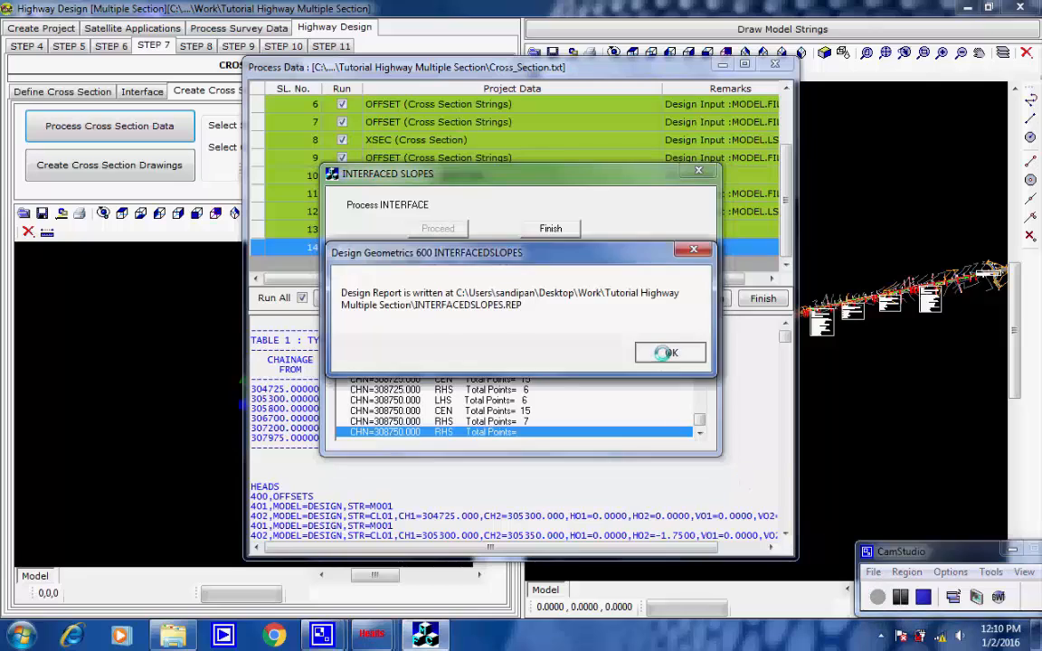
click(552, 227)
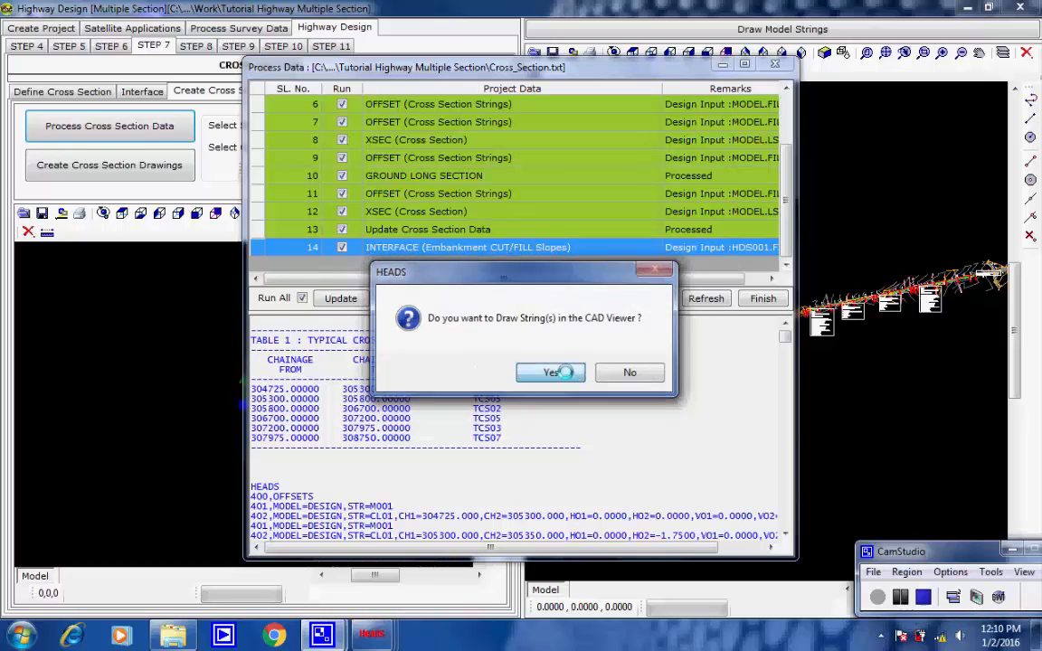
click(553, 372)
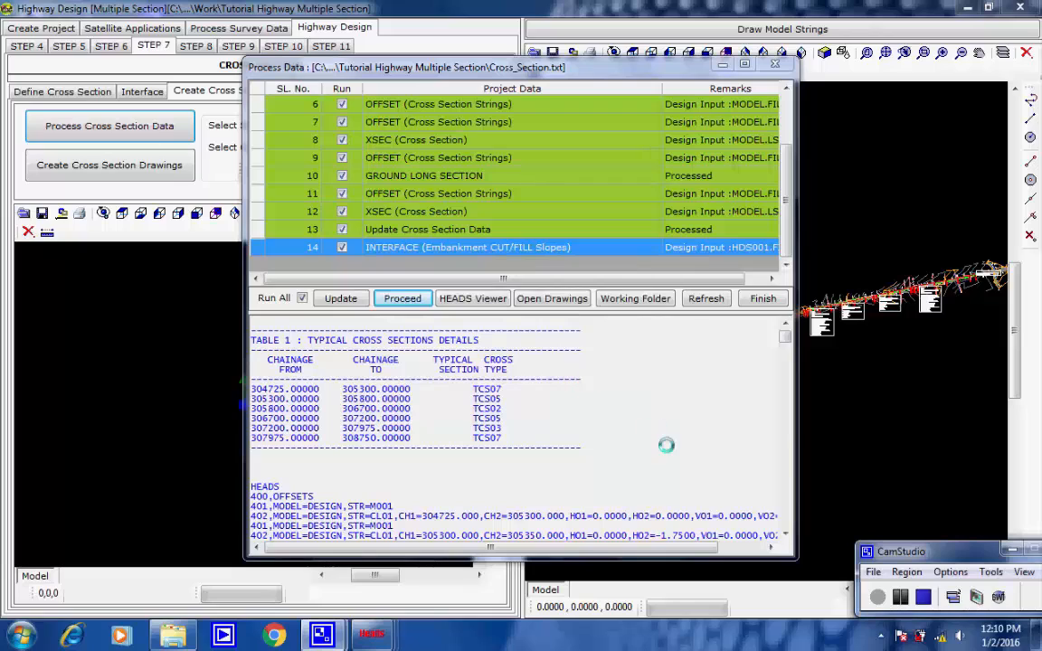
click(761, 298)
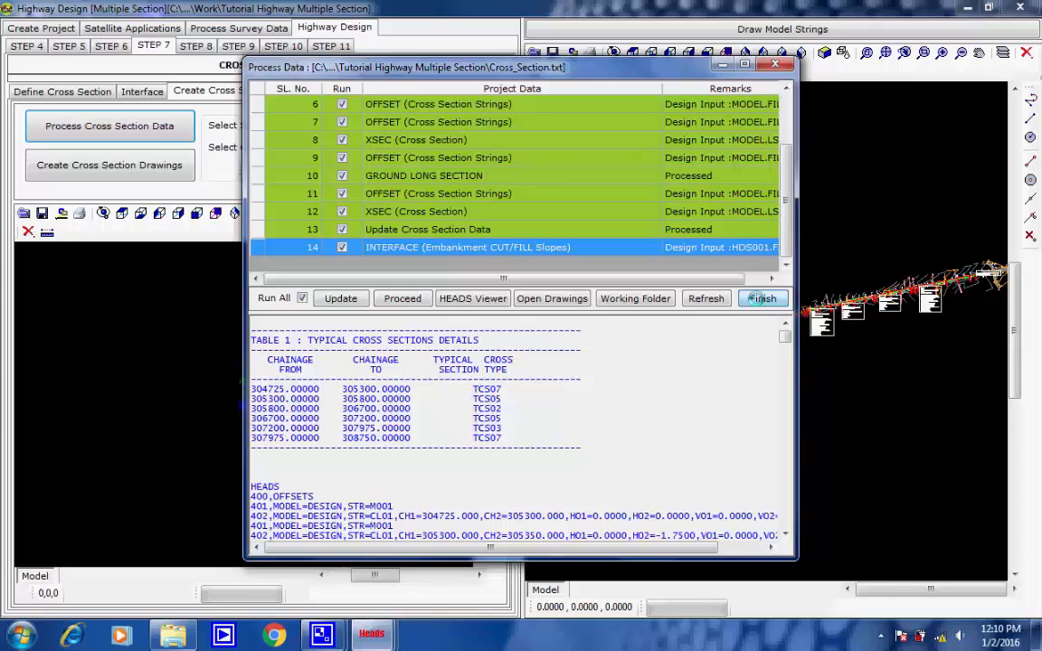
click(881, 634)
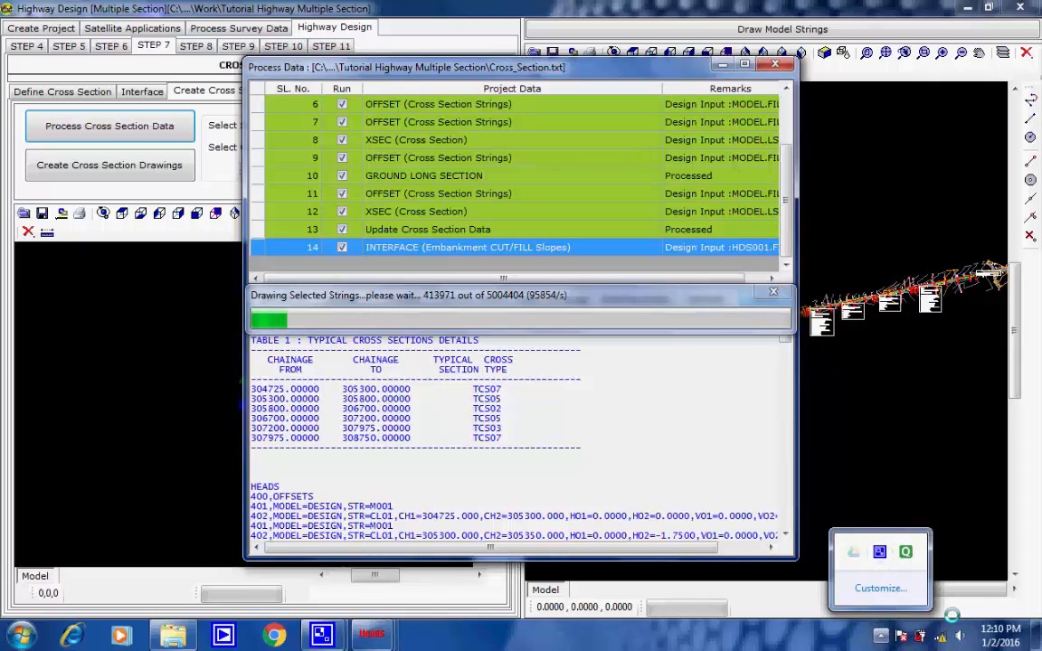
click(879, 550)
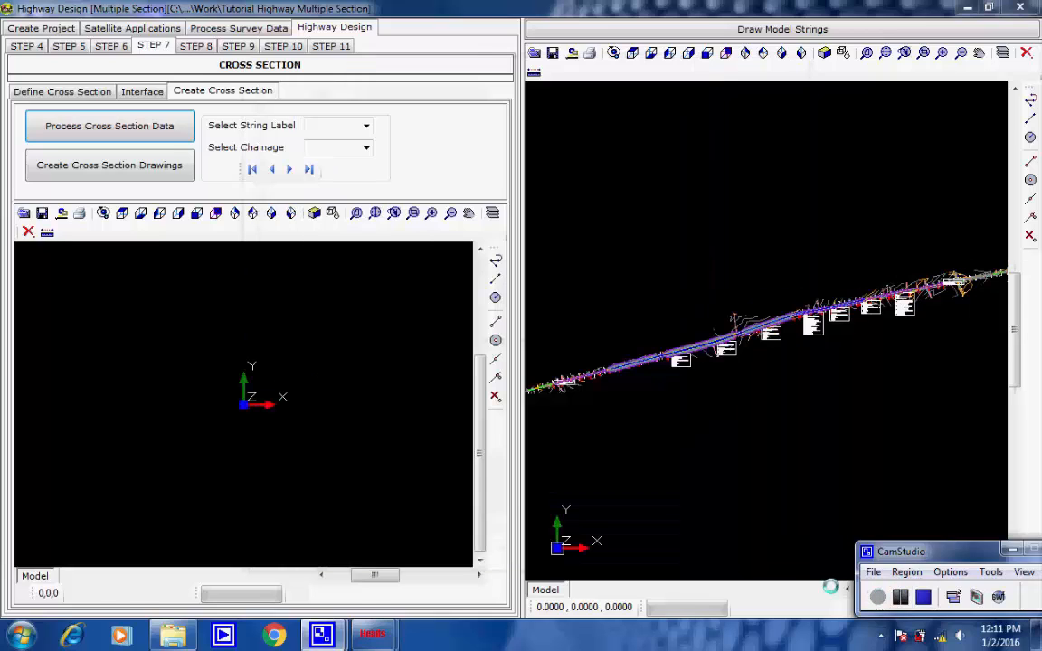
Step: Create the cross section drawings from the processed cross section data
click(149, 165)
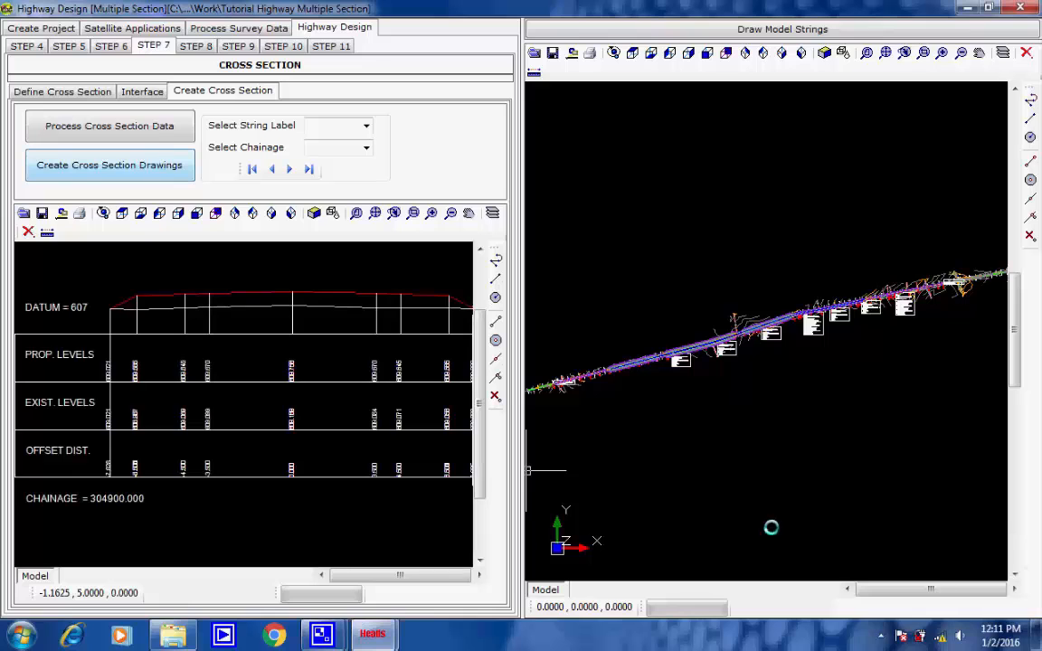
click(880, 634)
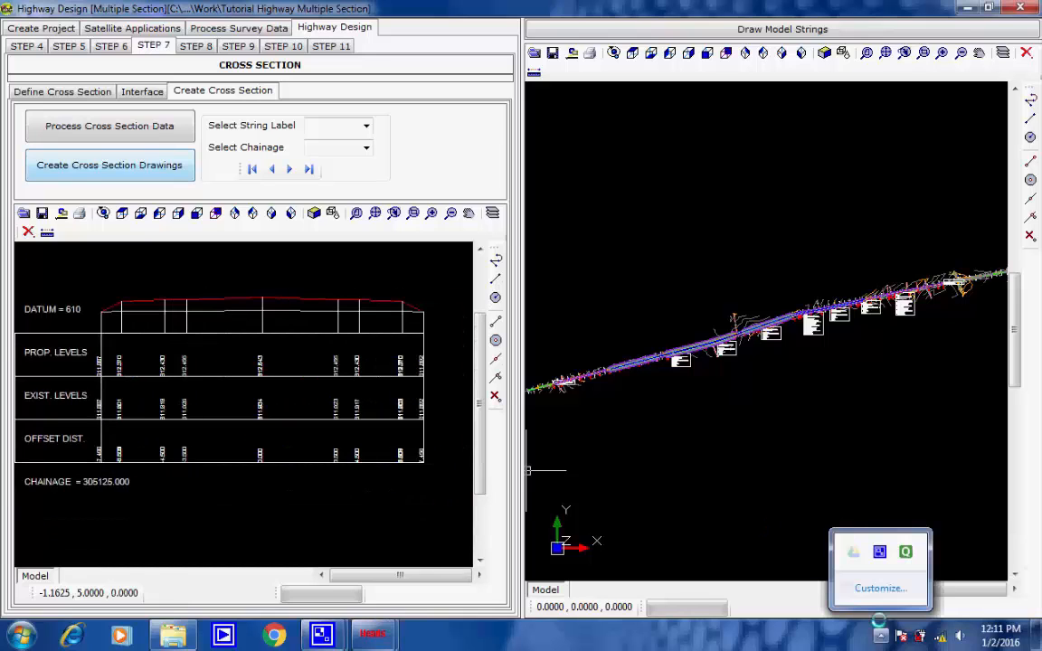
click(879, 551)
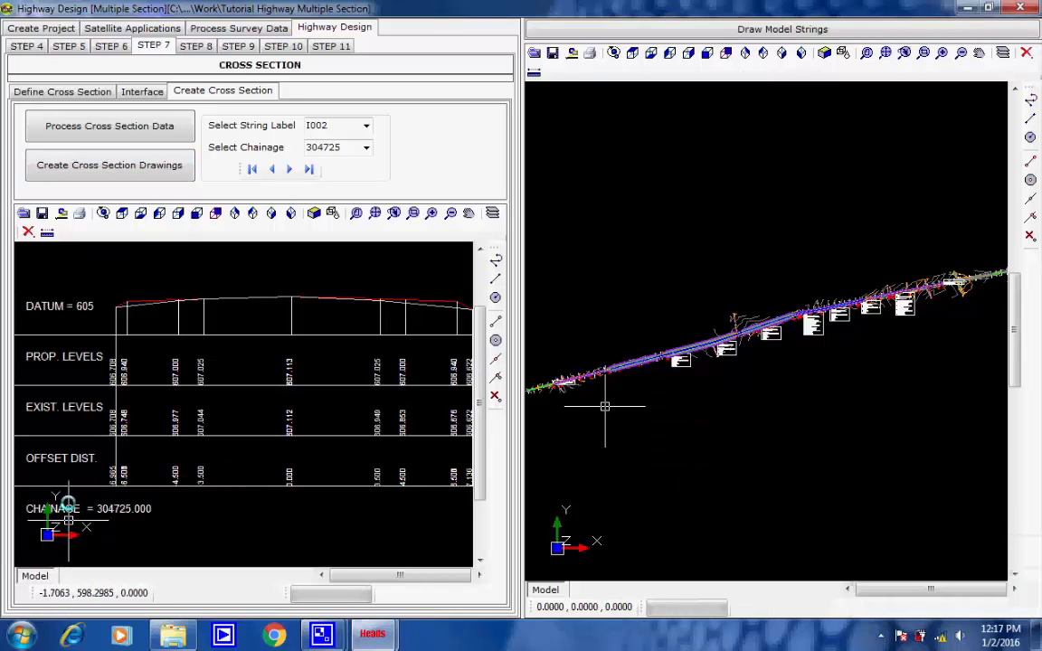
Step: Examine the cross section drawing at chainage 304725 together with the model strings around chainage 304+725 in the plan
scroll(61, 515, up, 3)
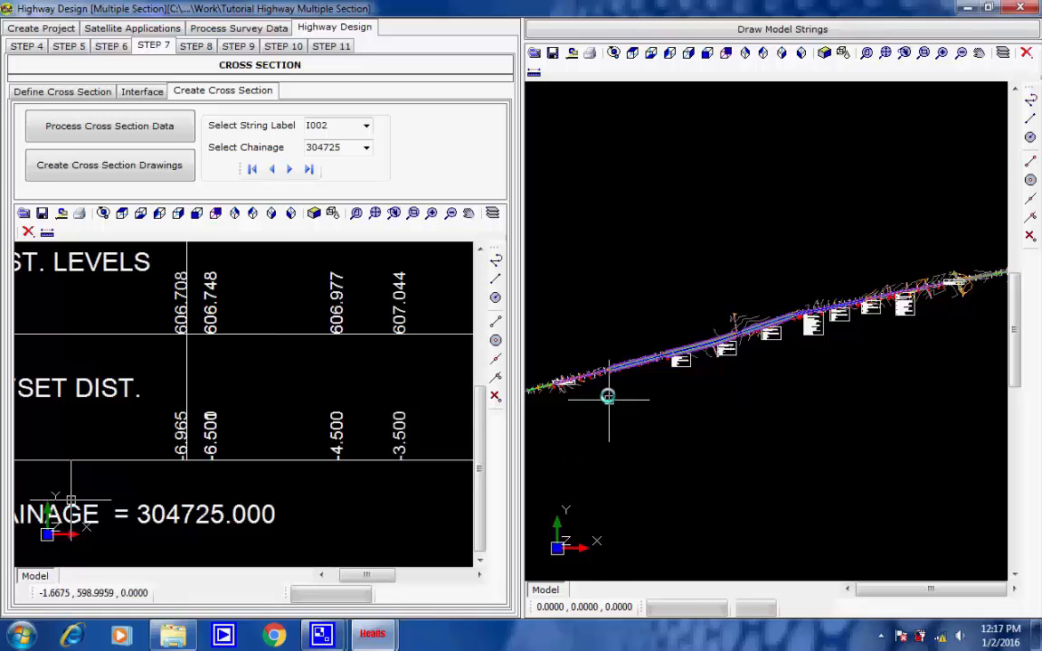
scroll(604, 375, up, 2)
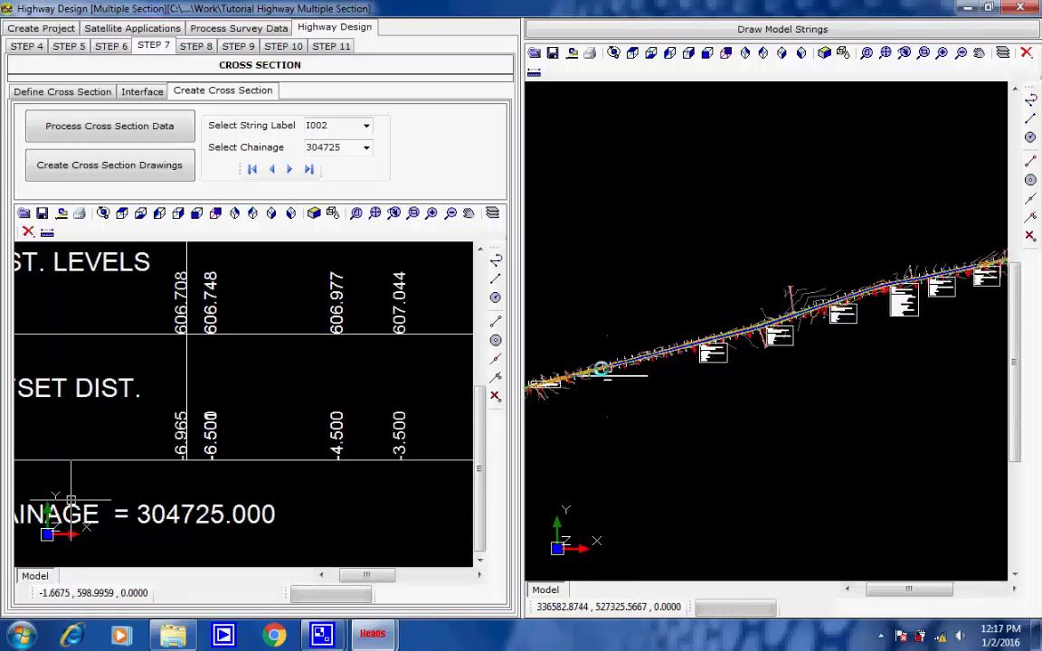
scroll(608, 375, up, 3)
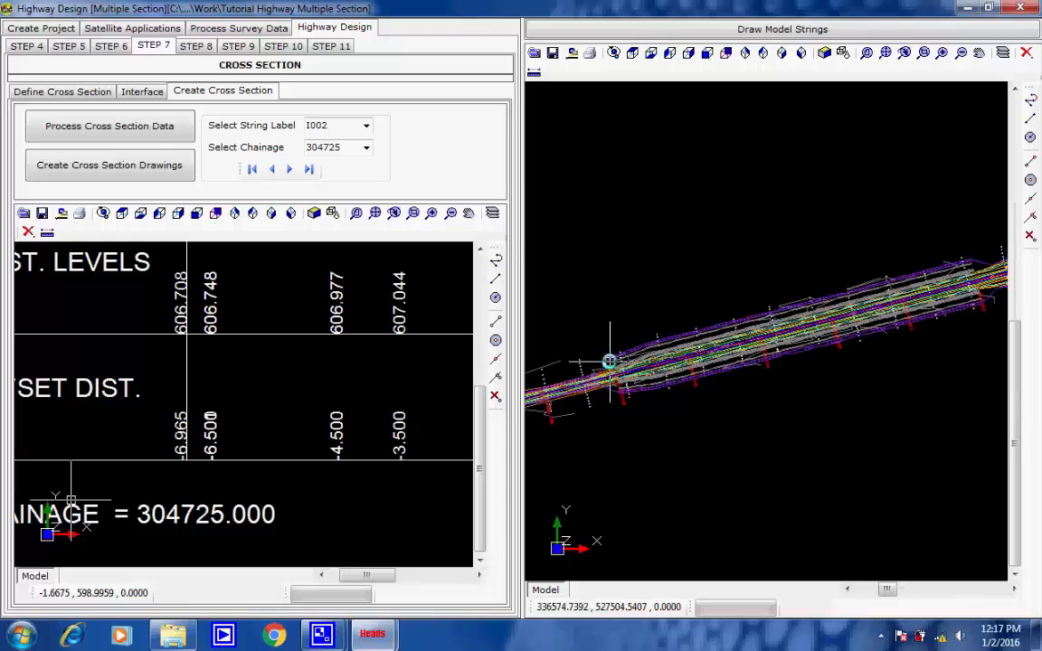
middle_drag(587, 375, 741, 334)
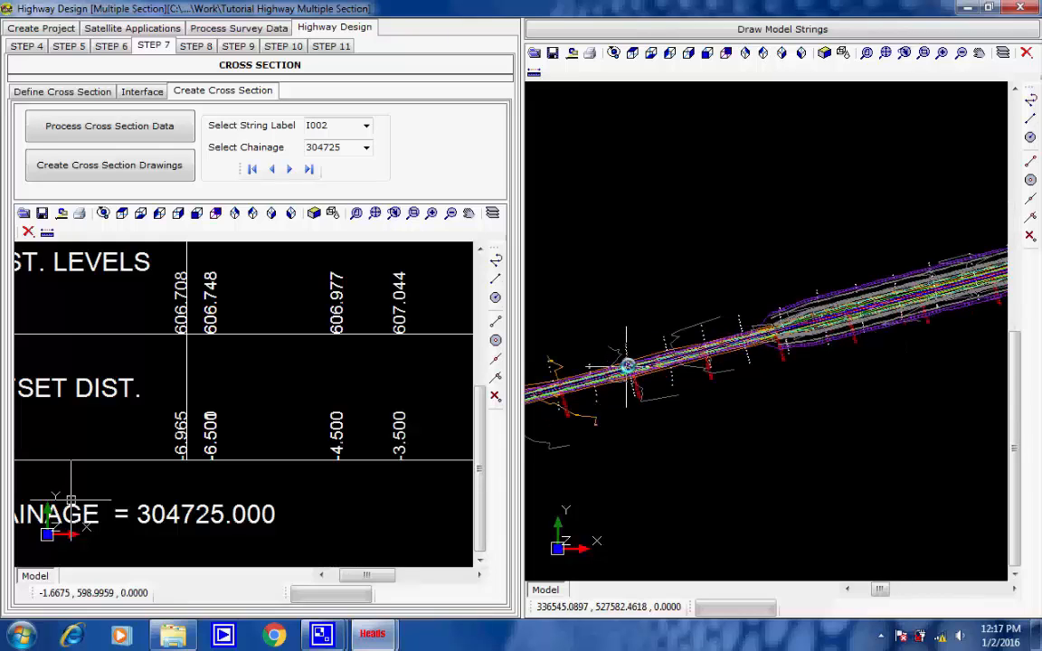
middle_drag(627, 367, 825, 331)
middle_drag(625, 379, 691, 361)
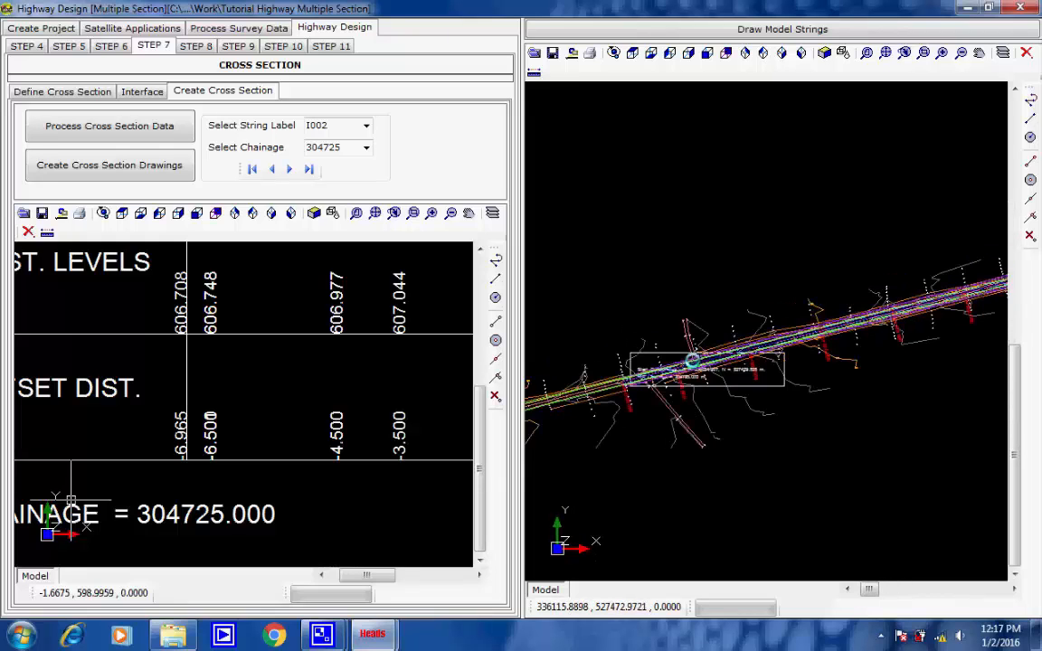
scroll(694, 360, up, 6)
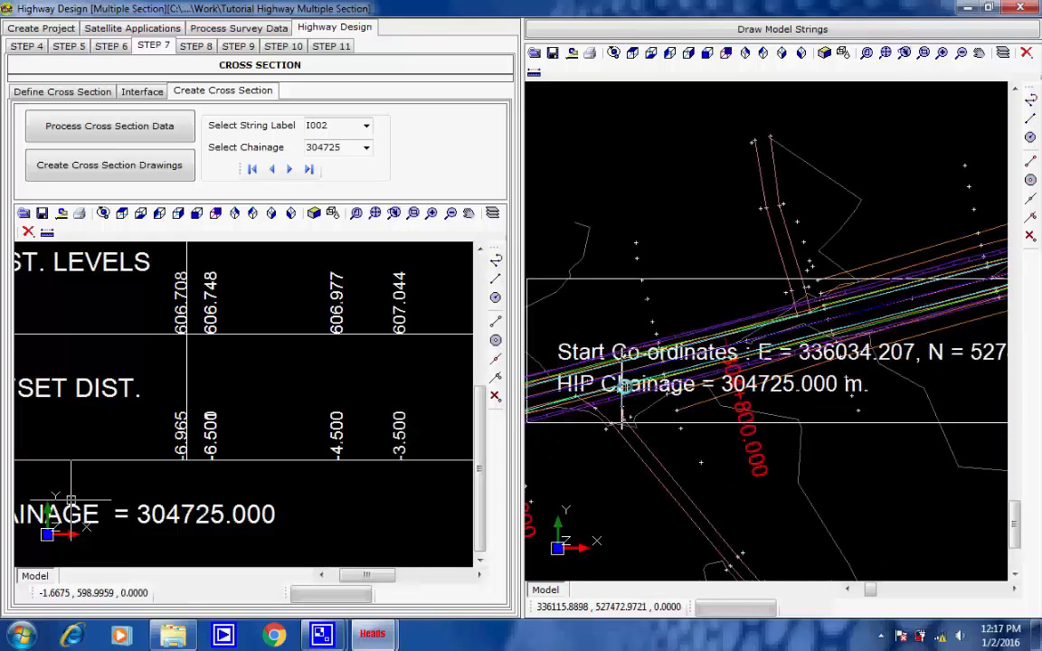
middle_drag(646, 384, 796, 342)
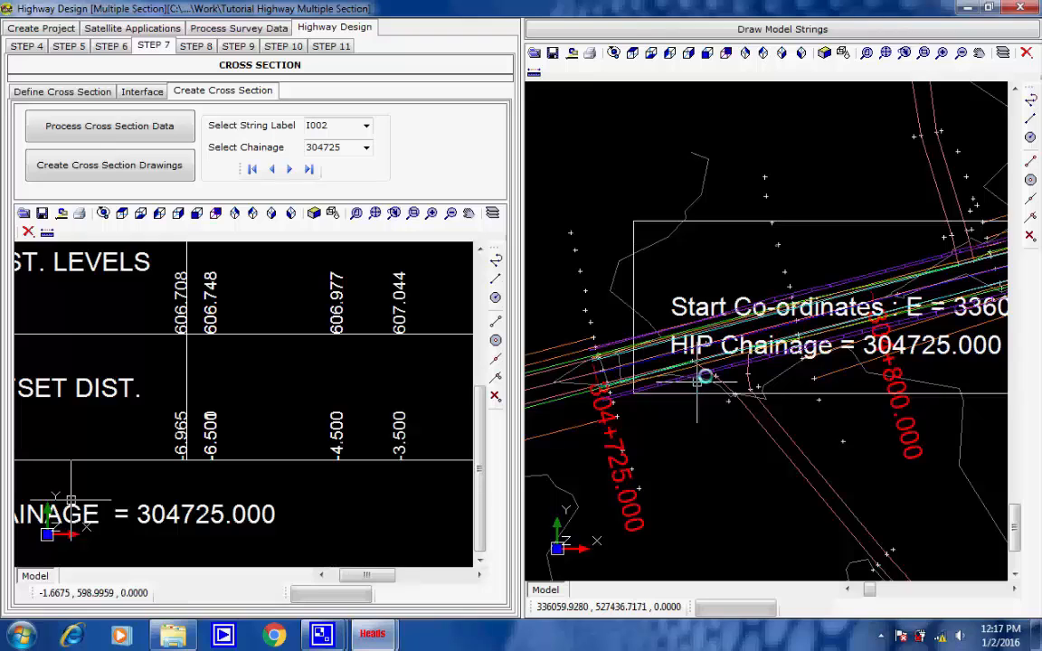
middle_drag(690, 387, 774, 350)
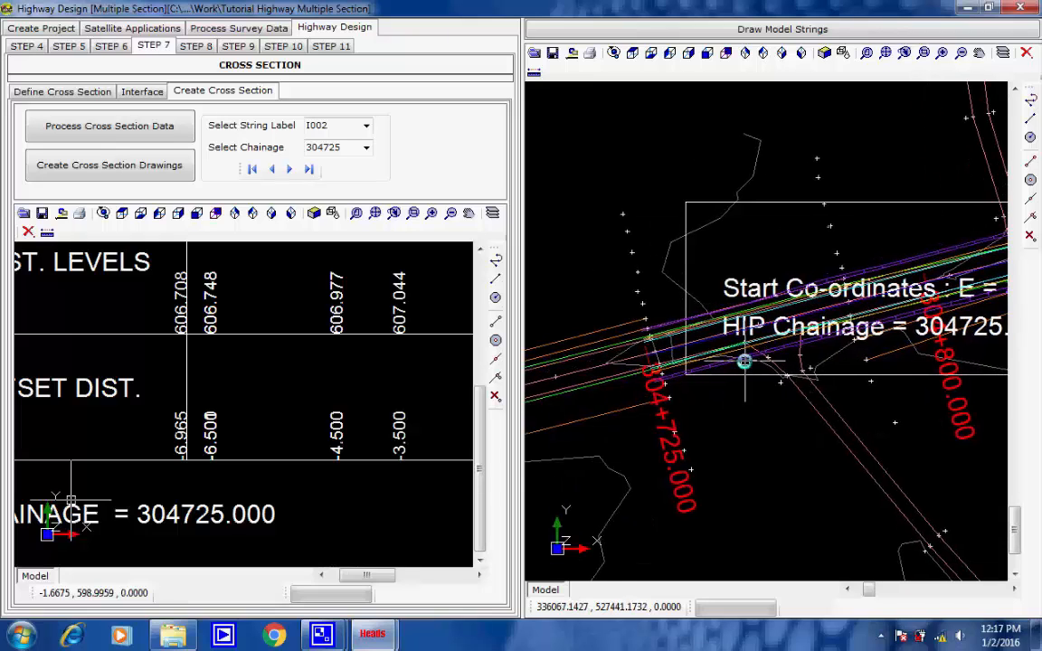
scroll(743, 354, up, 2)
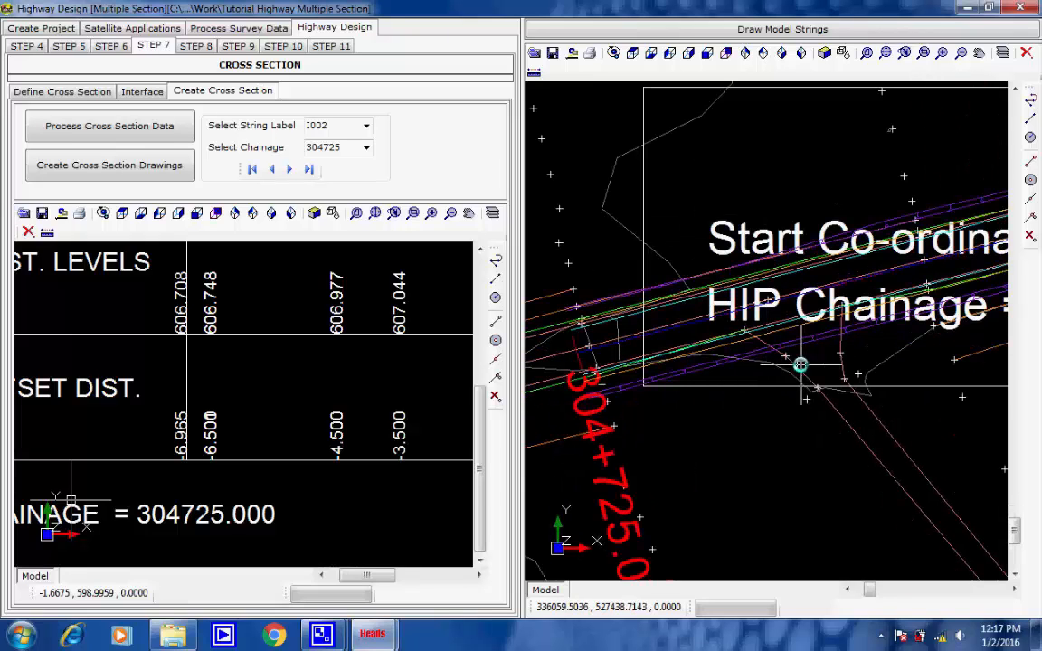
scroll(800, 365, down, 2)
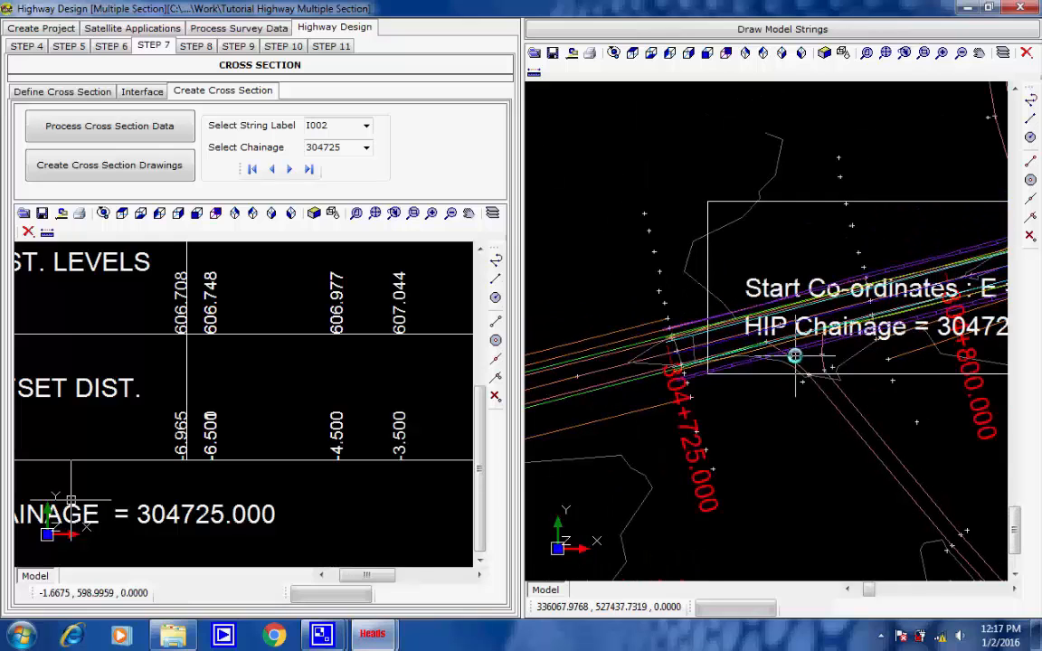
middle_drag(792, 351, 767, 344)
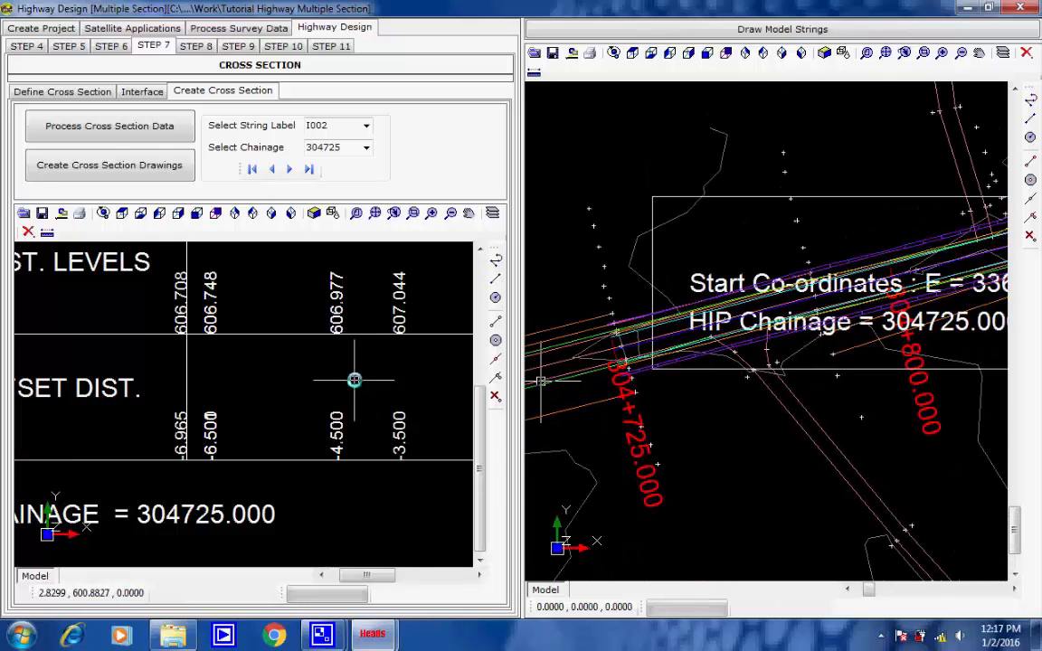
Step: Examine the model strings and slope hatching in the widened road section around chainage 305+400 in the plan
scroll(831, 364, down, 2)
scroll(832, 365, down, 2)
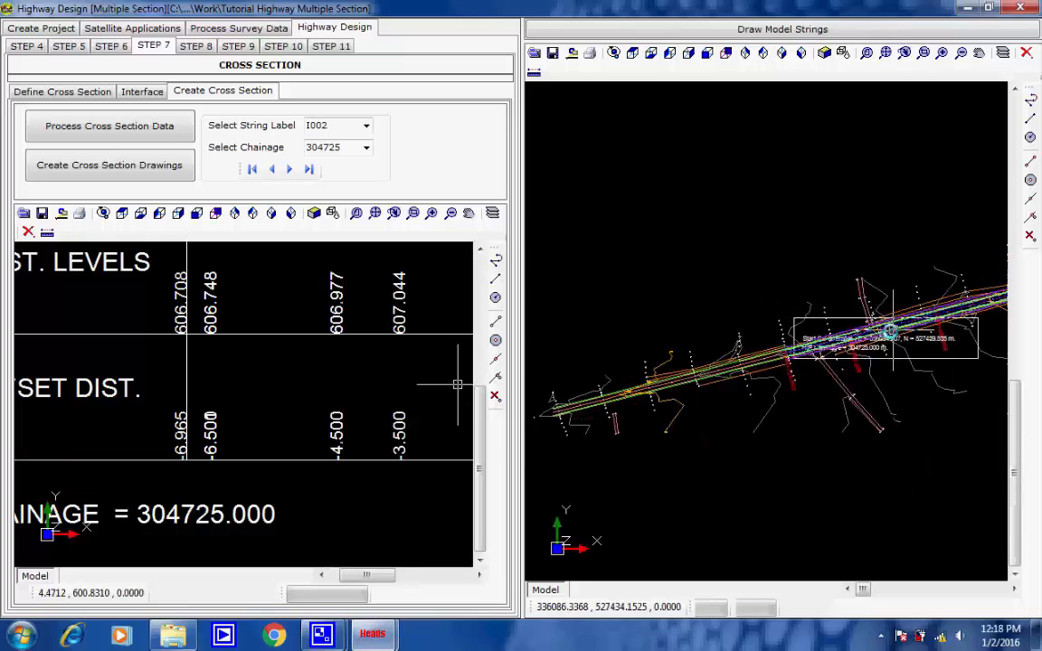
middle_drag(891, 331, 728, 402)
middle_drag(905, 363, 613, 396)
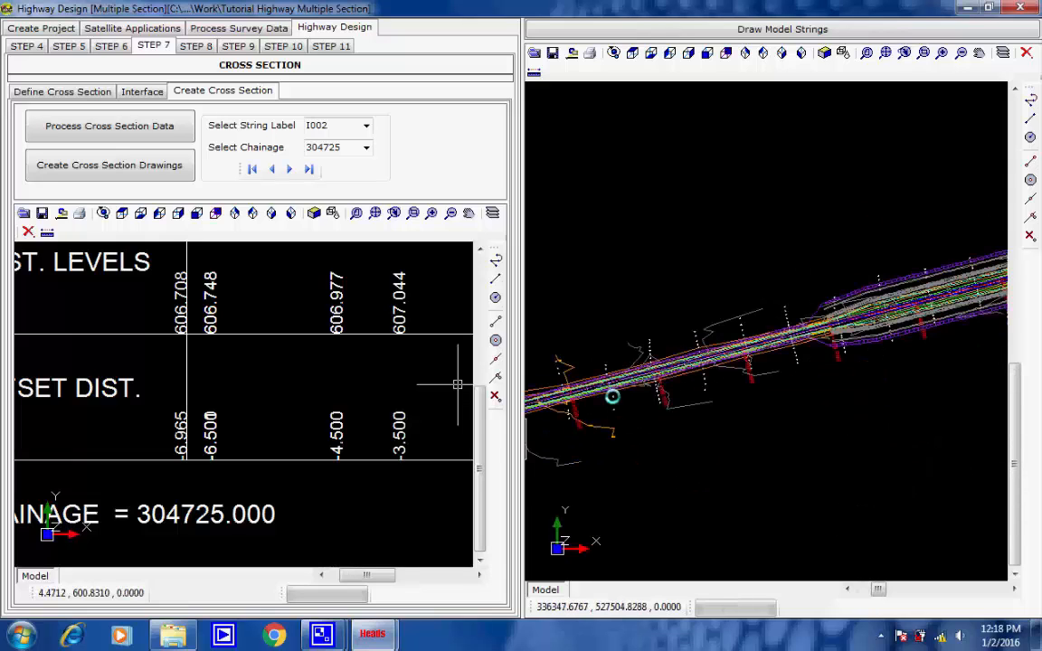
middle_drag(876, 330, 705, 386)
scroll(697, 363, up, 1)
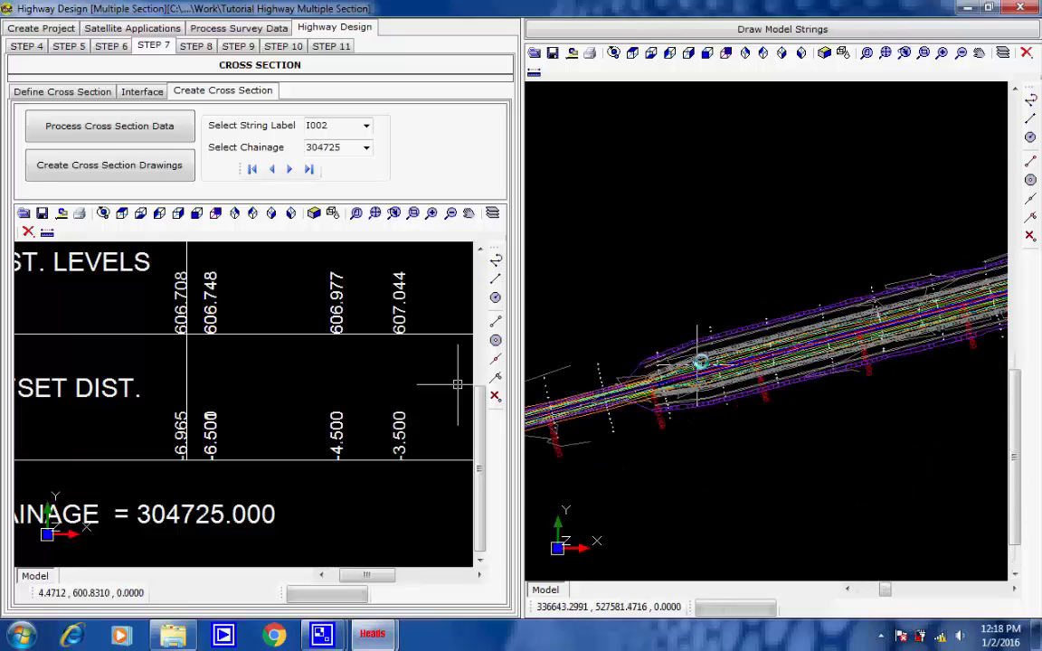
scroll(697, 365, up, 4)
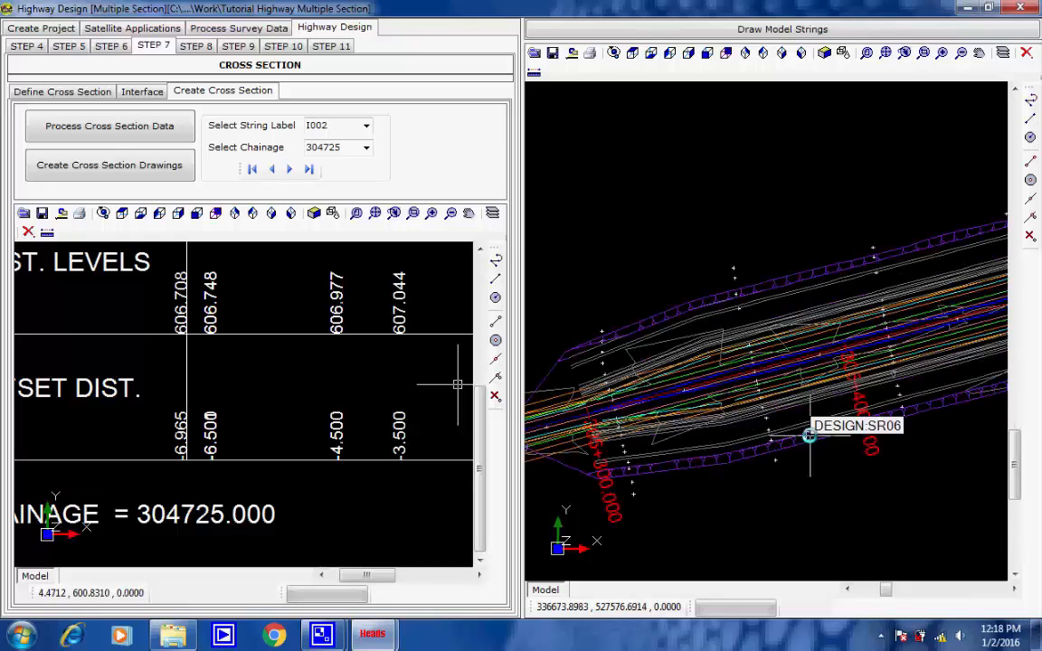
scroll(809, 436, up, 3)
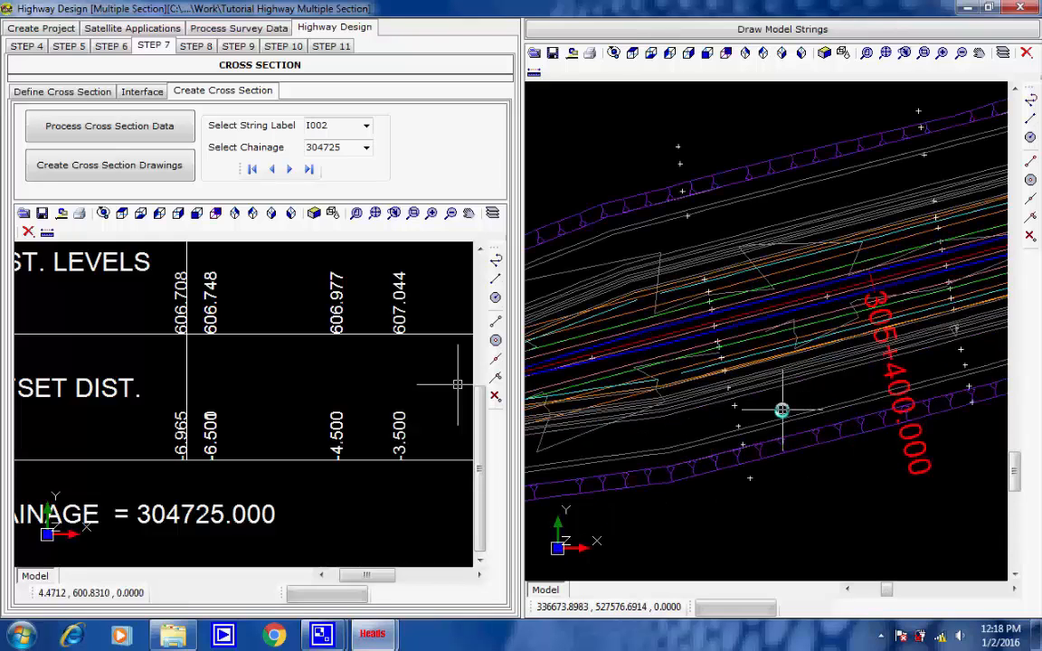
scroll(786, 401, up, 1)
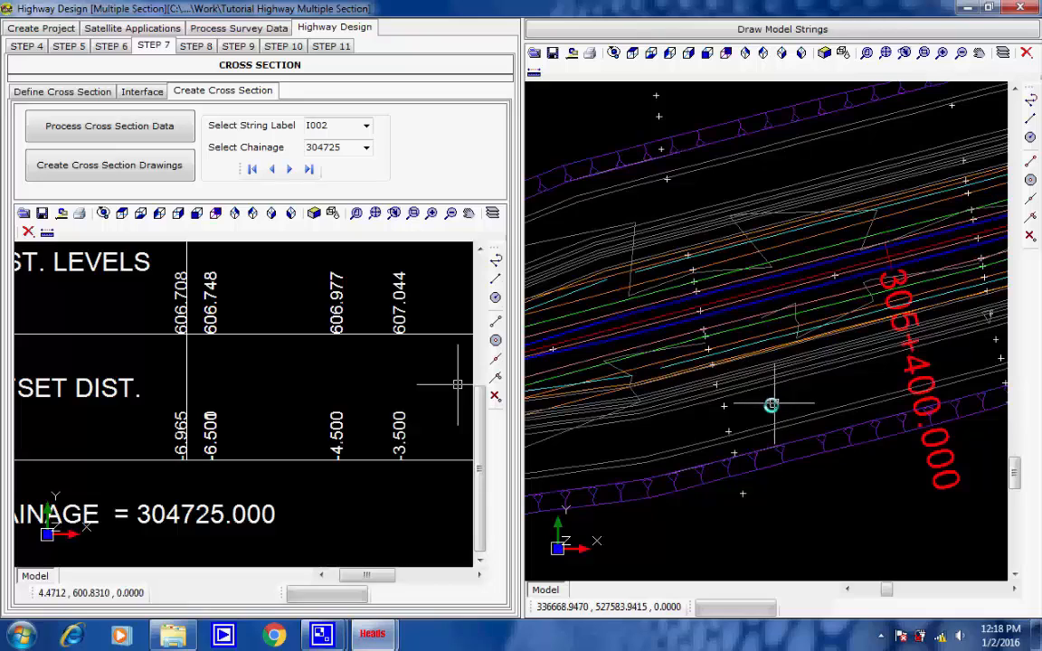
Step: Display the cross section drawing of string I002 at chainage 305400 and examine its levels and offsets
click(366, 148)
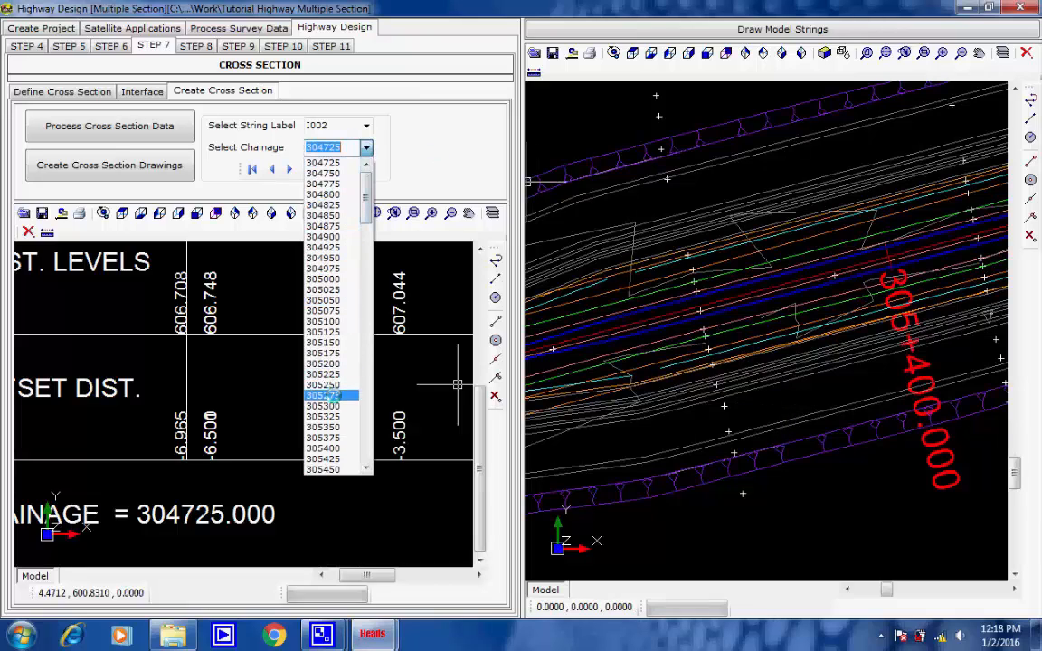
click(342, 447)
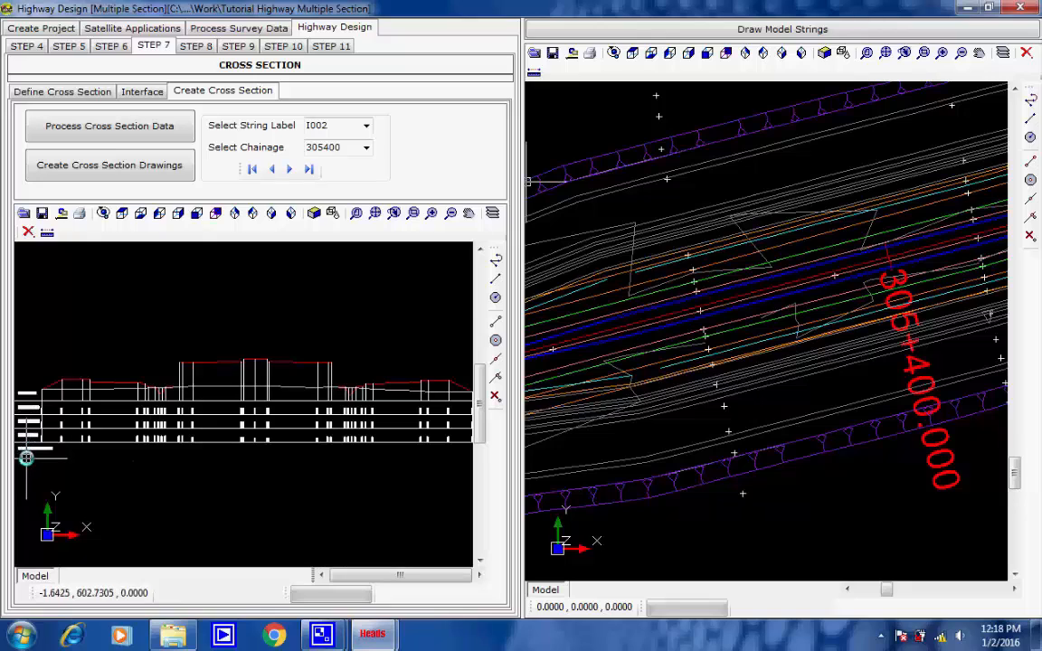
scroll(23, 450, up, 4)
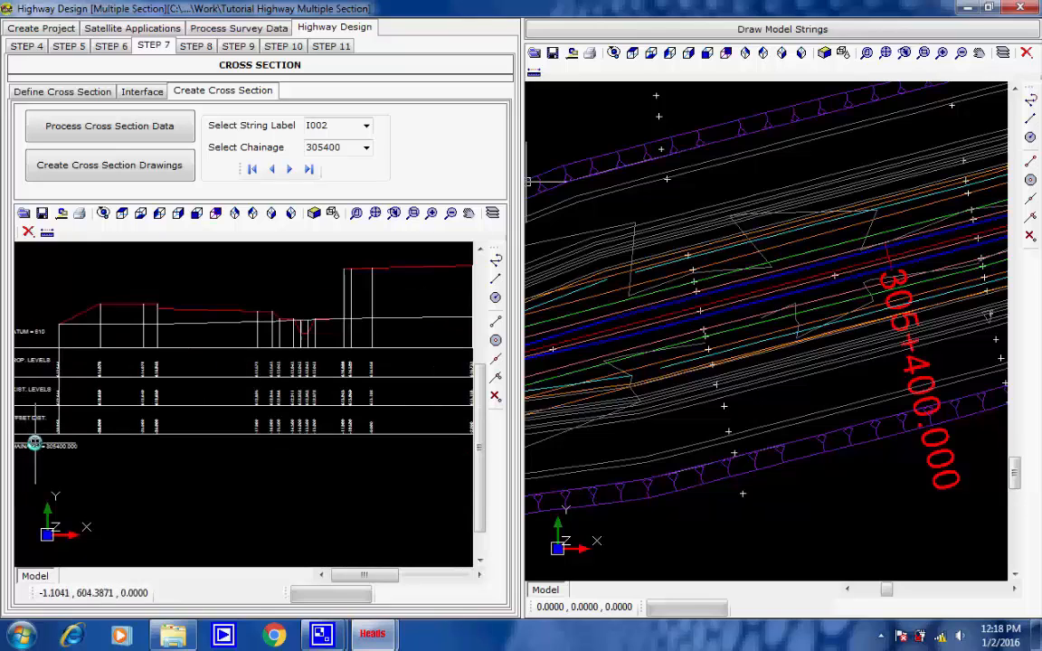
Step: Examine the chainage label, level rows and full width of the cross section drawing at chainage 305400
middle_drag(36, 437, 192, 472)
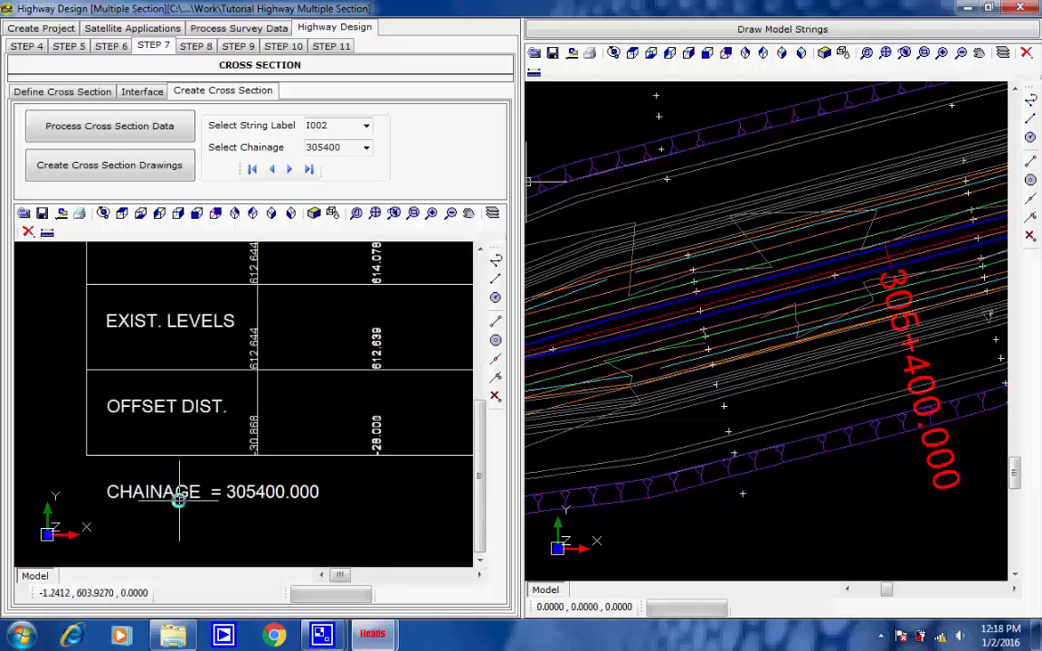
scroll(202, 426, down, 3)
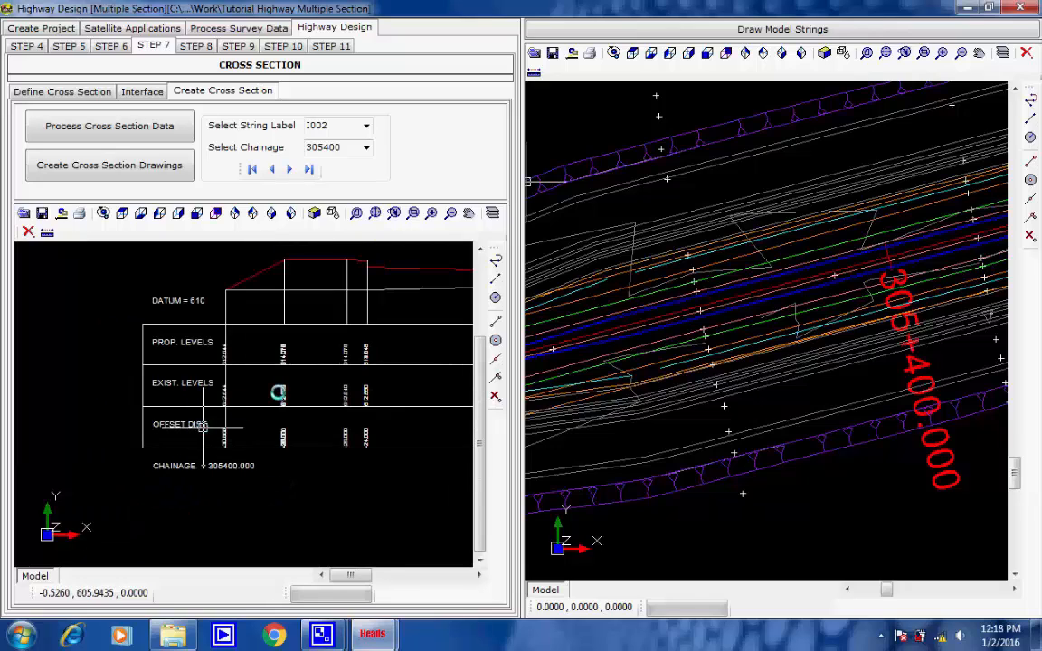
scroll(276, 394, down, 2)
scroll(180, 406, down, 4)
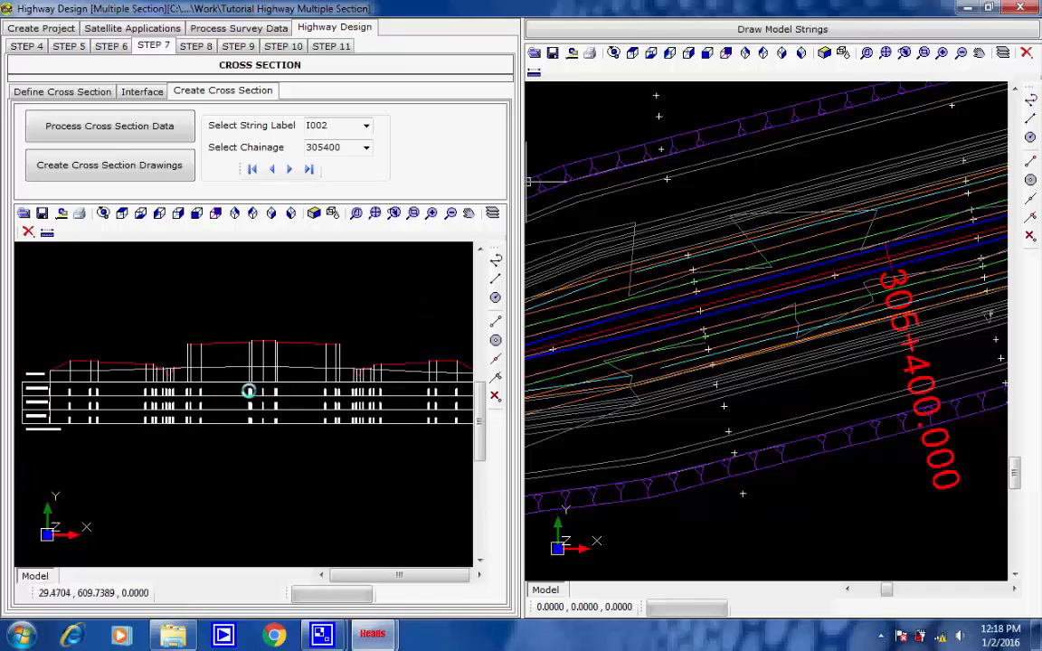
scroll(249, 391, down, 1)
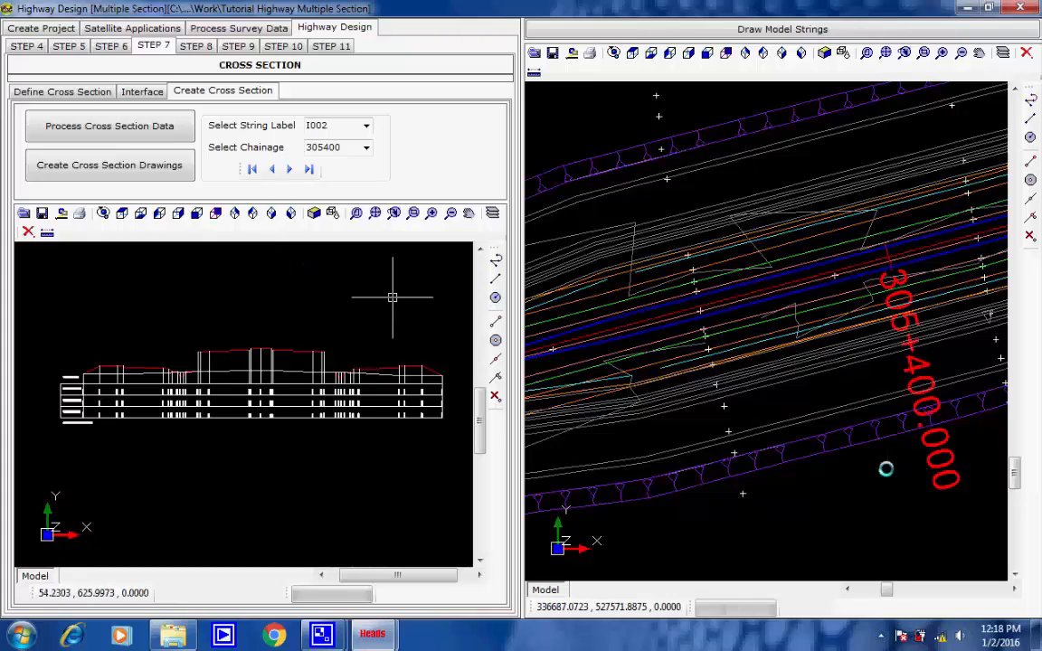
Step: Locate chainage 306+000 in the plan and examine the model strings around it
scroll(872, 395, down, 3)
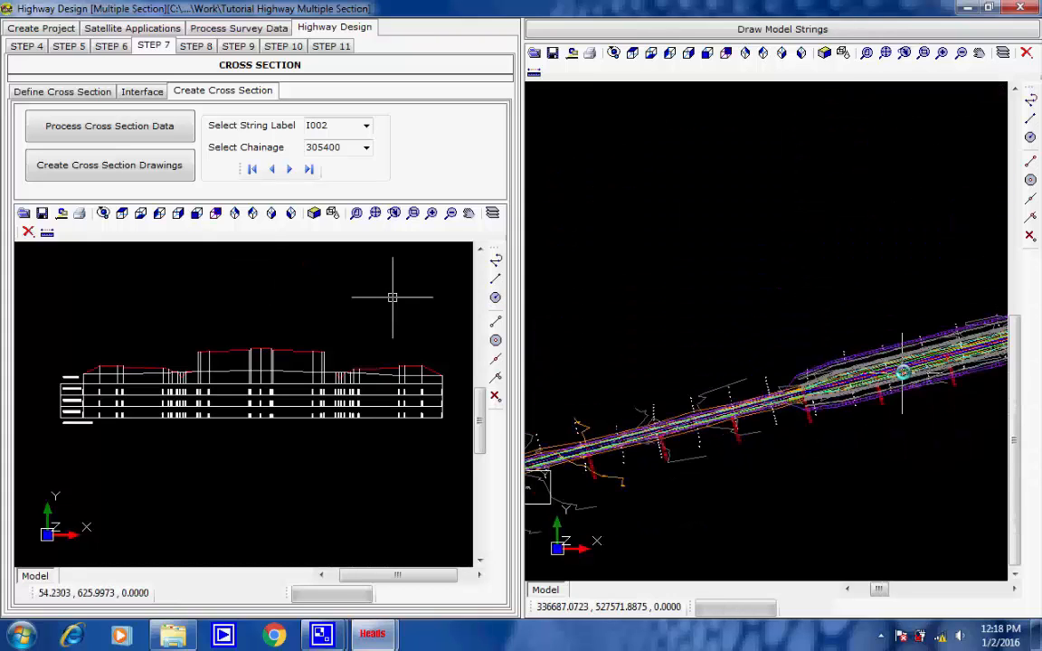
scroll(672, 453, up, 3)
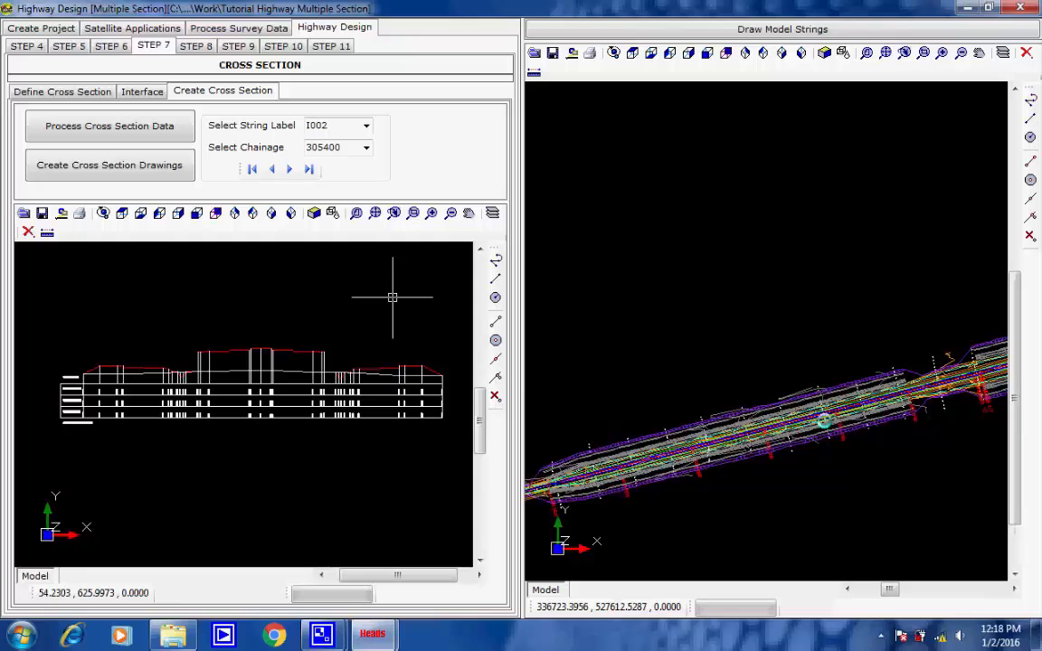
mouse_move(921, 380)
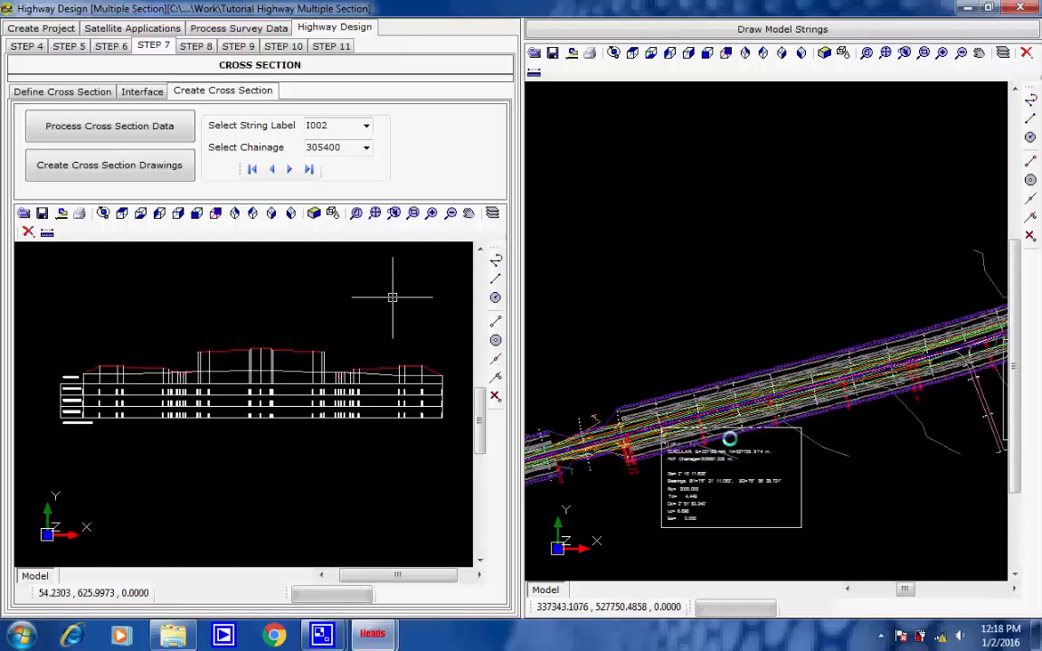
scroll(735, 425, up, 4)
scroll(636, 450, up, 3)
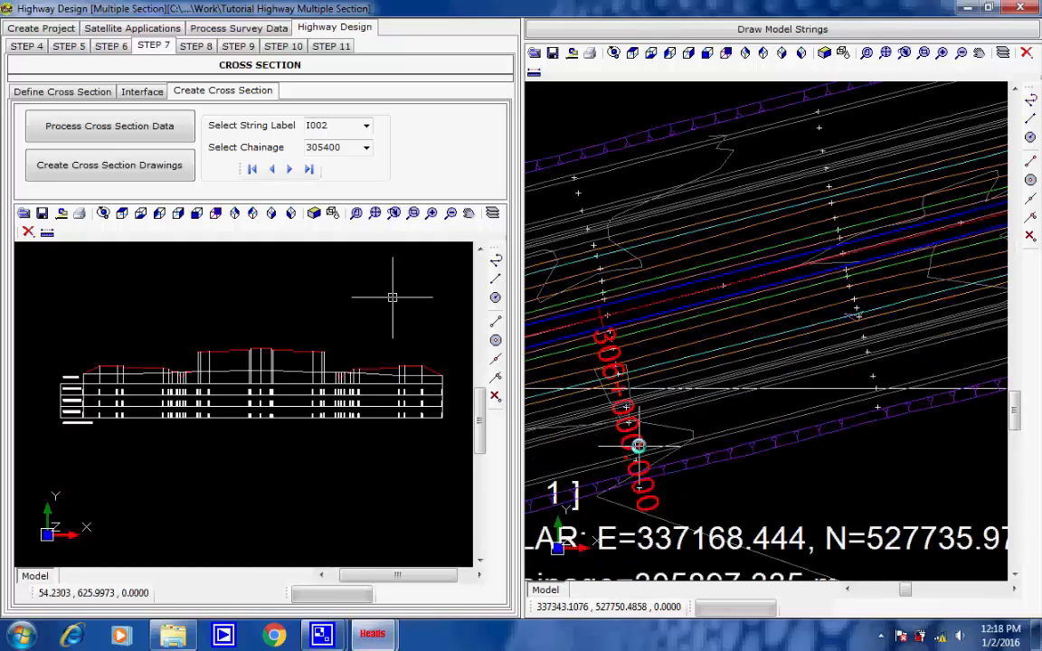
middle_drag(685, 412, 708, 395)
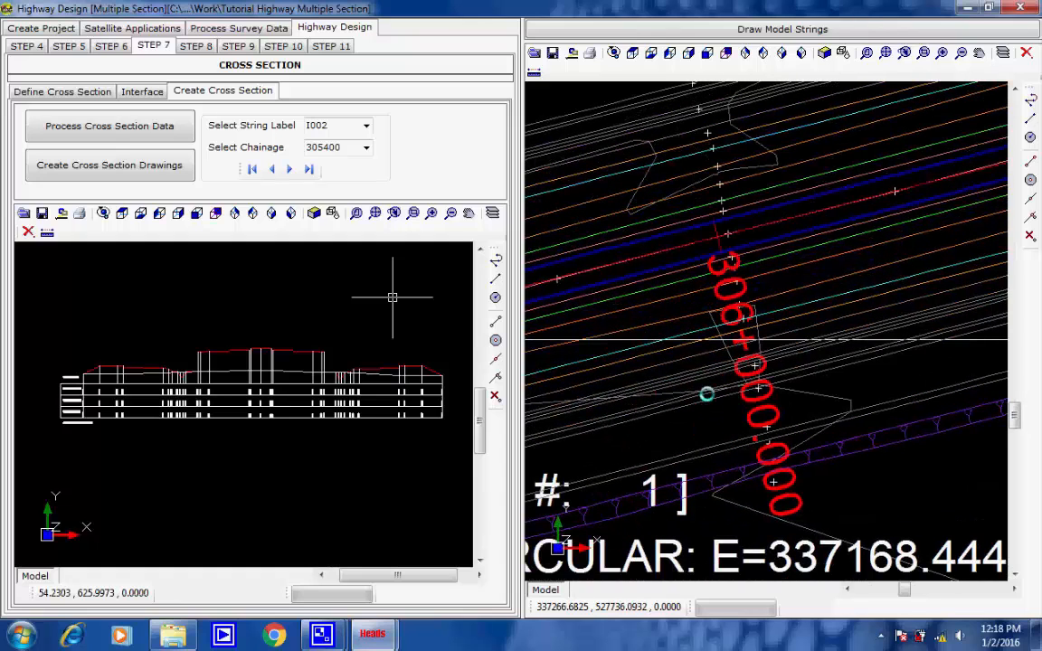
Step: Display the cross section drawing of string I002 at chainage 306000 and examine its chainage label, levels and full width
click(365, 147)
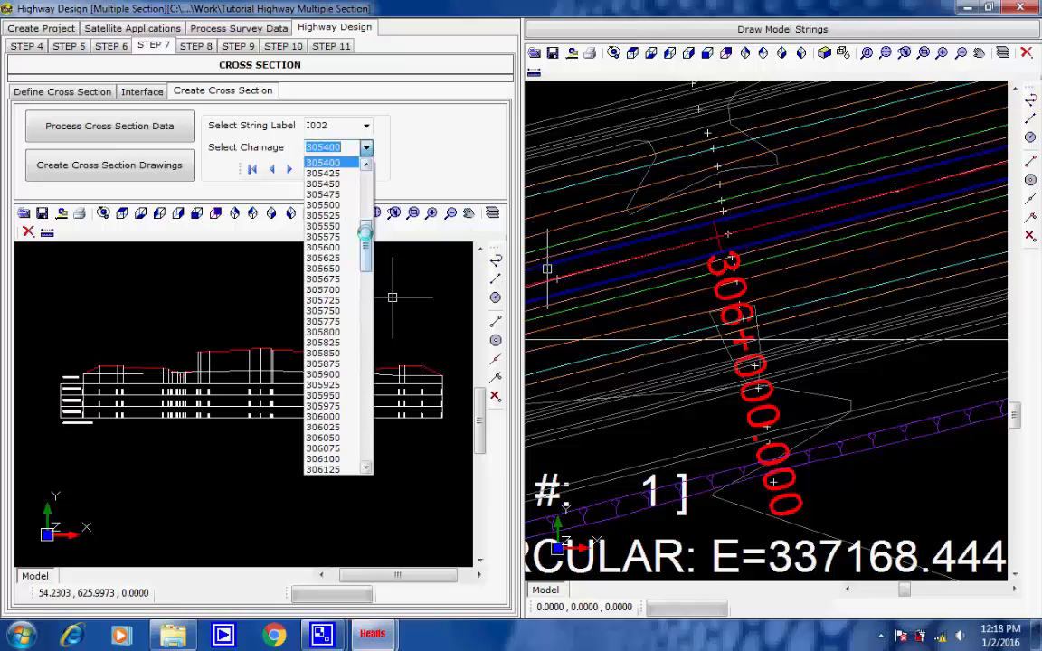
click(331, 416)
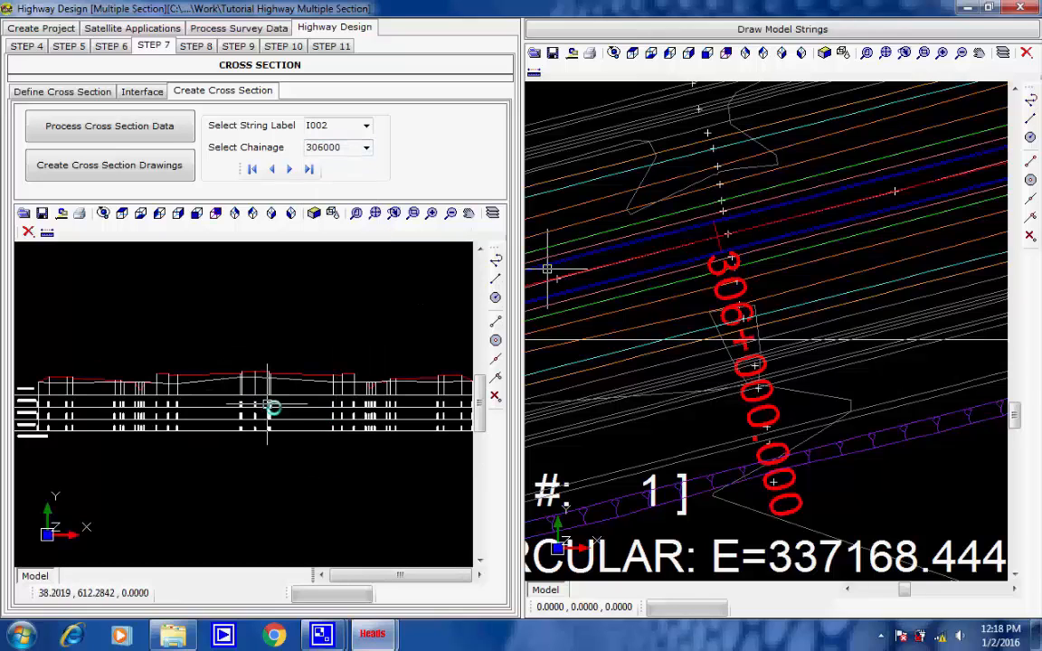
scroll(38, 429, up, 3)
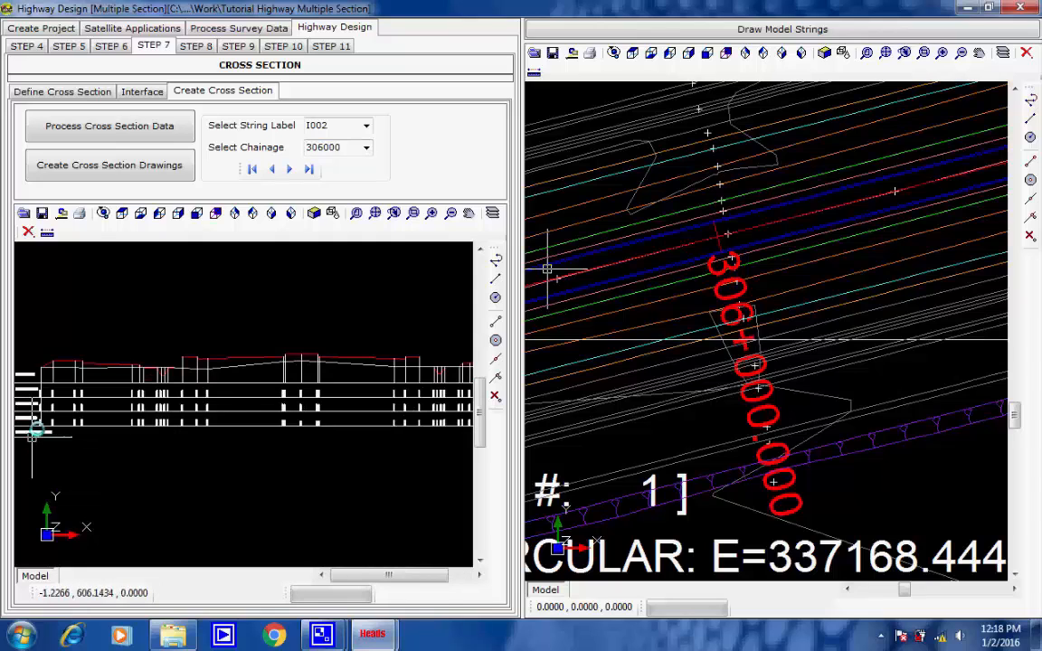
scroll(36, 418, up, 5)
middle_drag(38, 403, 202, 452)
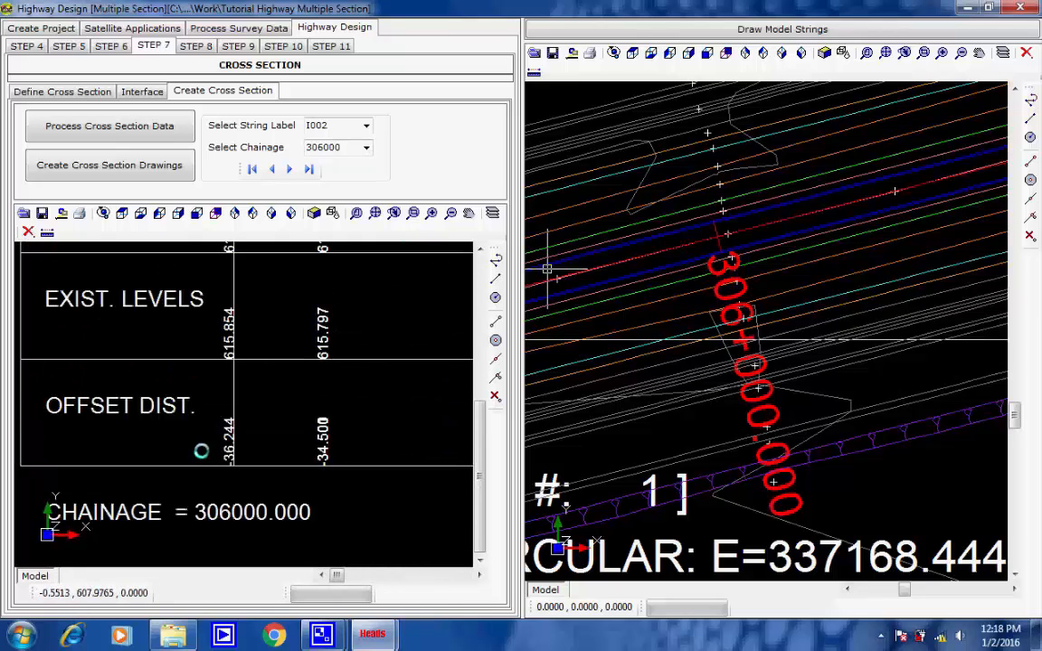
scroll(328, 403, down, 5)
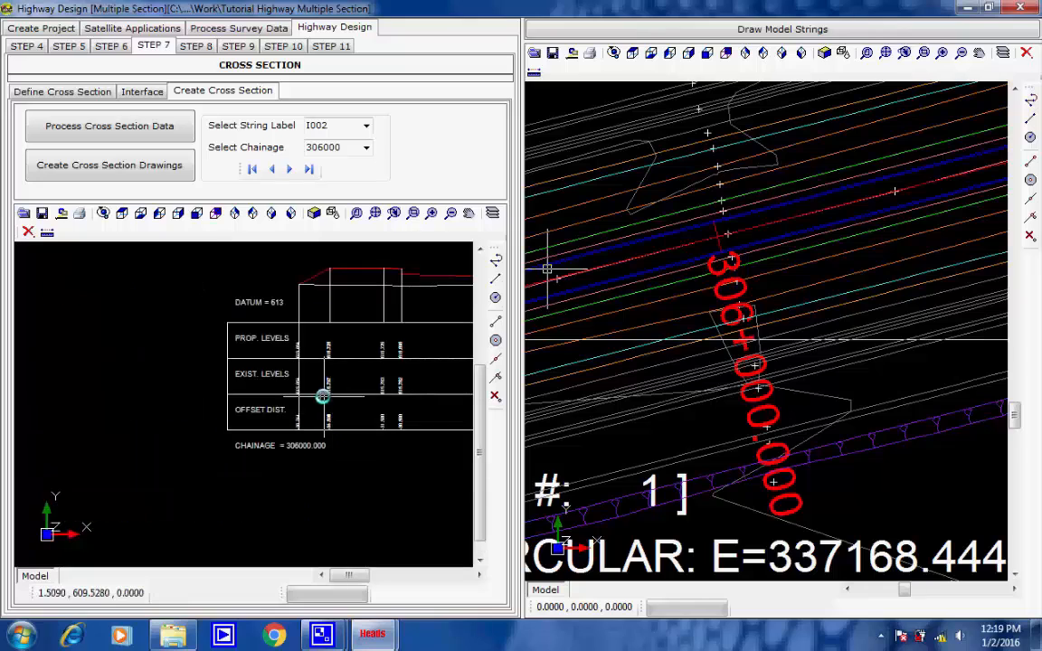
middle_drag(374, 386, 139, 388)
scroll(269, 382, down, 2)
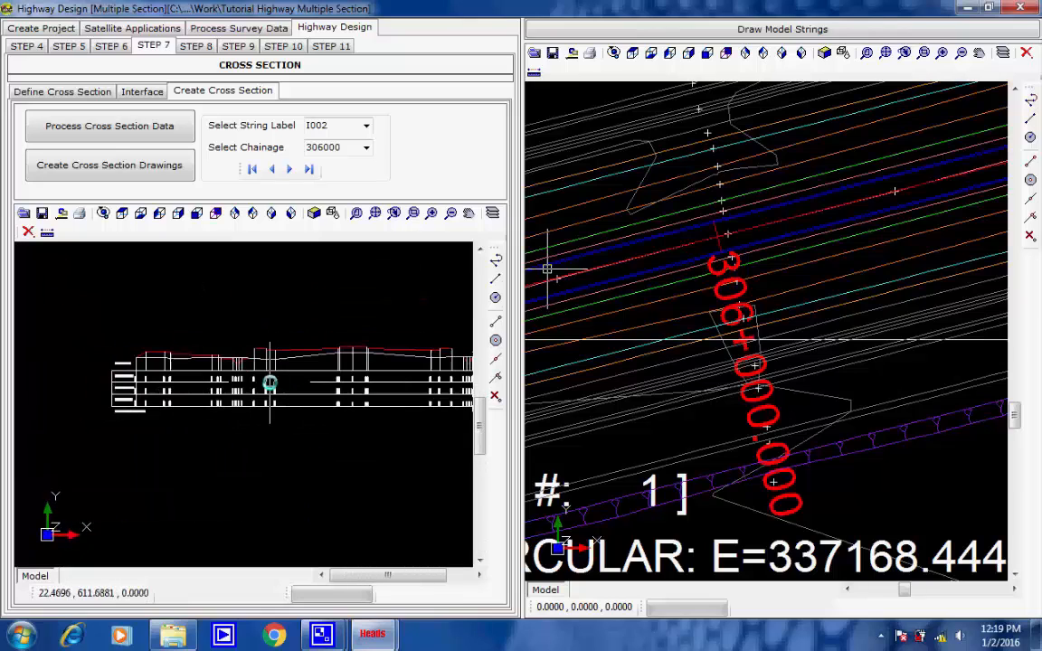
middle_drag(334, 383, 234, 383)
scroll(234, 385, down, 2)
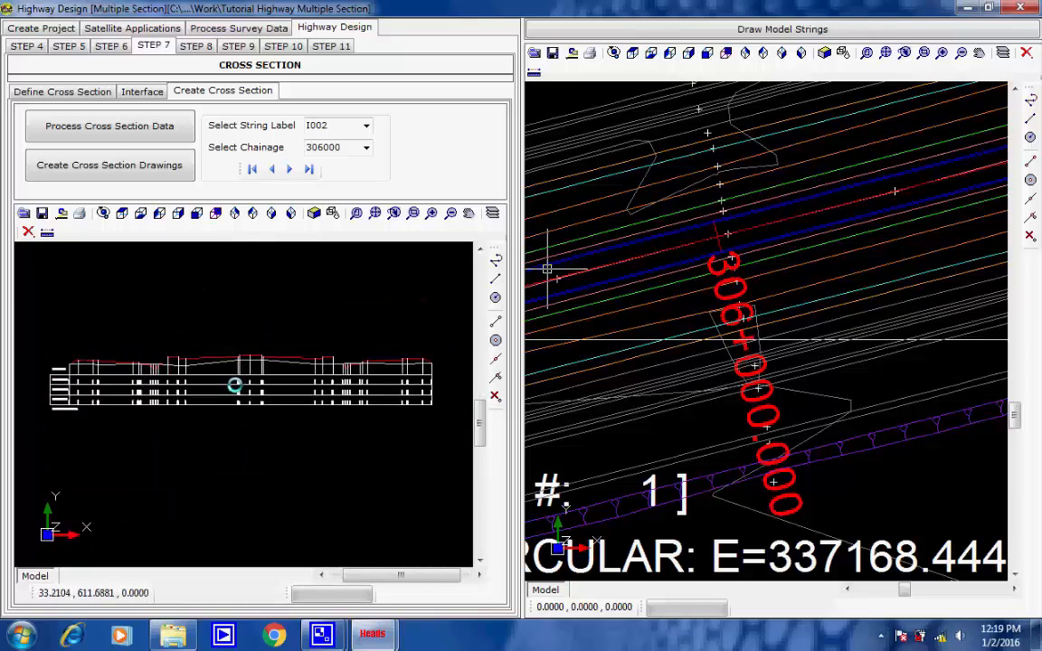
scroll(234, 385, up, 1)
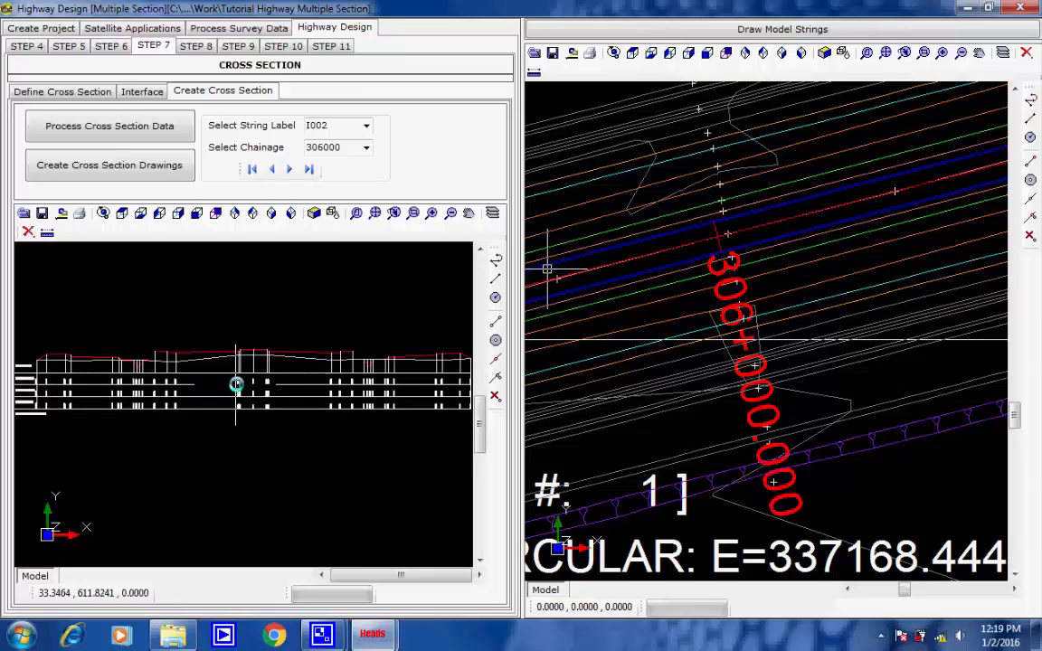
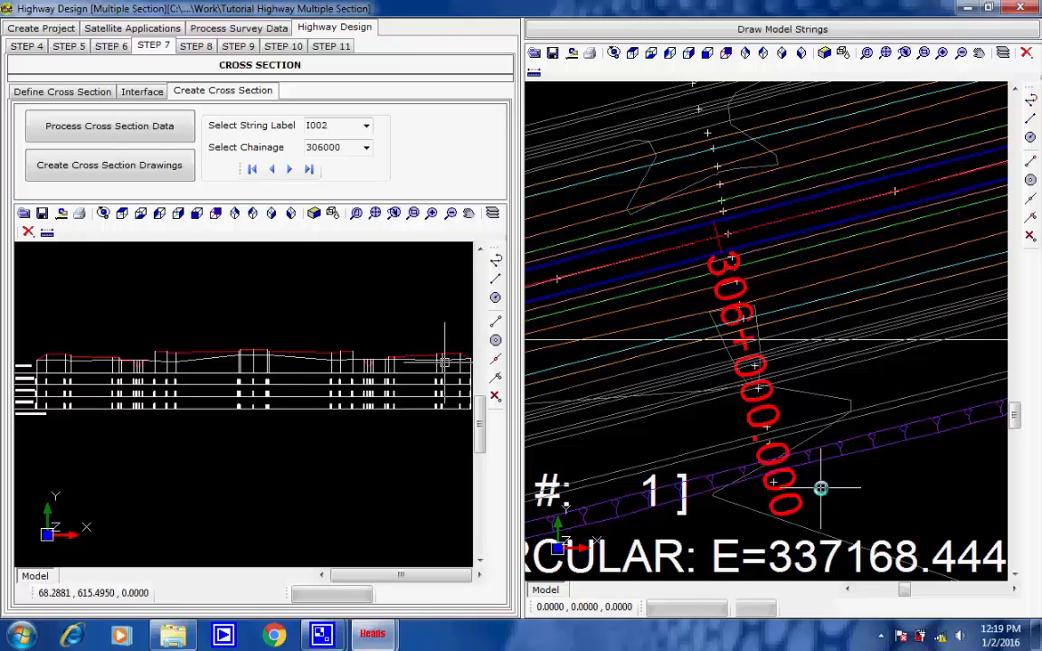
Step: Locate chainage 306+900 in the plan and examine the model strings near curve IP 3
scroll(818, 472, down, 5)
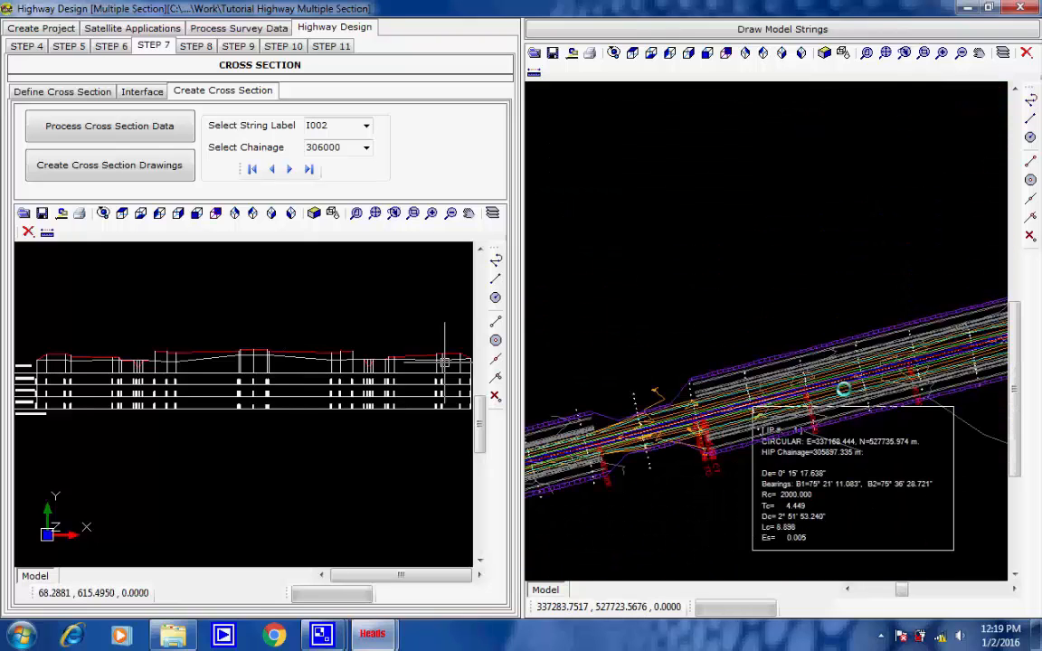
scroll(842, 389, down, 4)
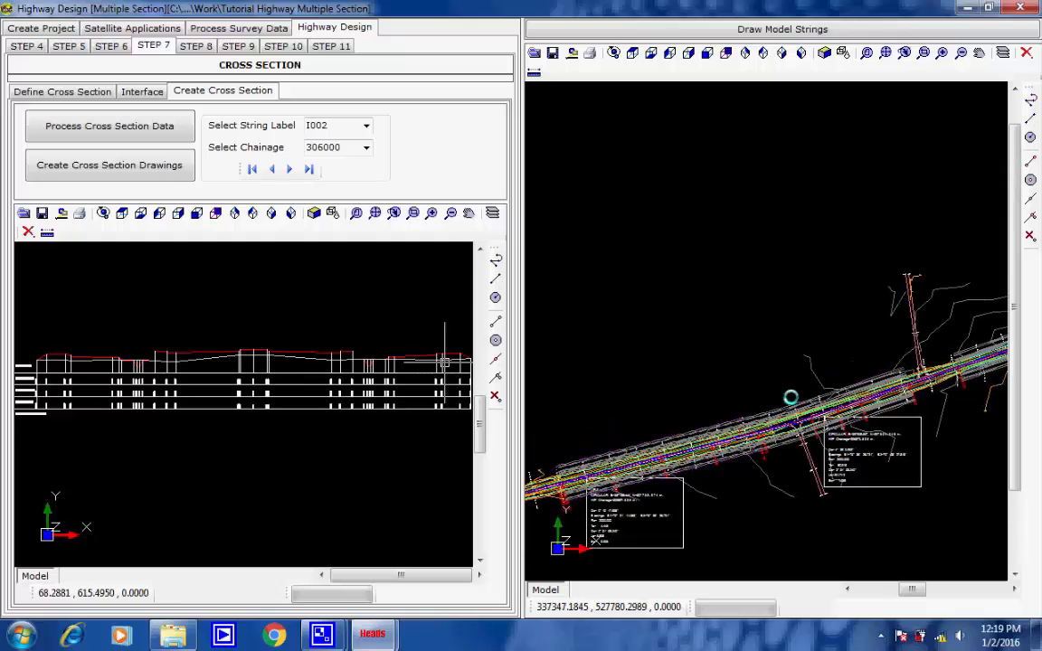
middle_drag(900, 372, 607, 447)
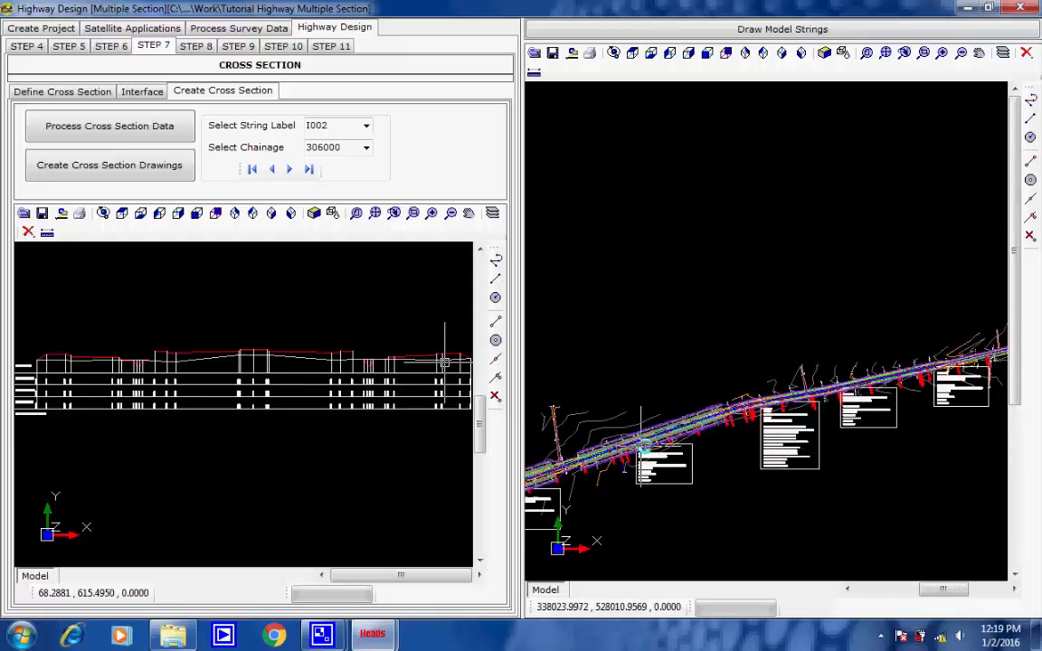
scroll(648, 447, up, 2)
scroll(633, 441, up, 5)
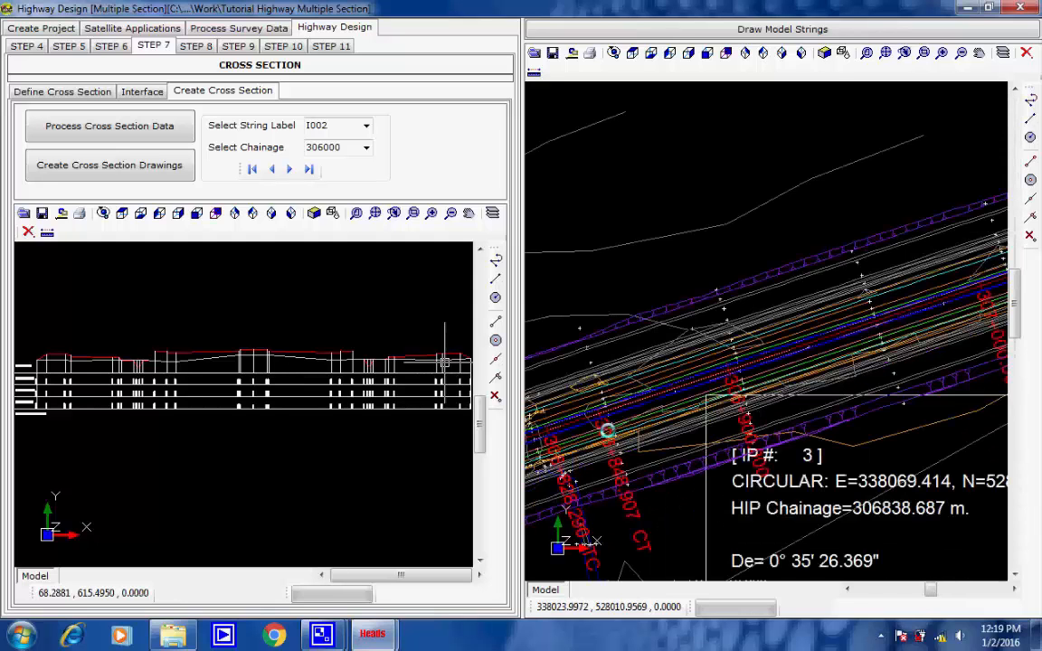
scroll(608, 428, up, 2)
middle_drag(630, 395, 642, 344)
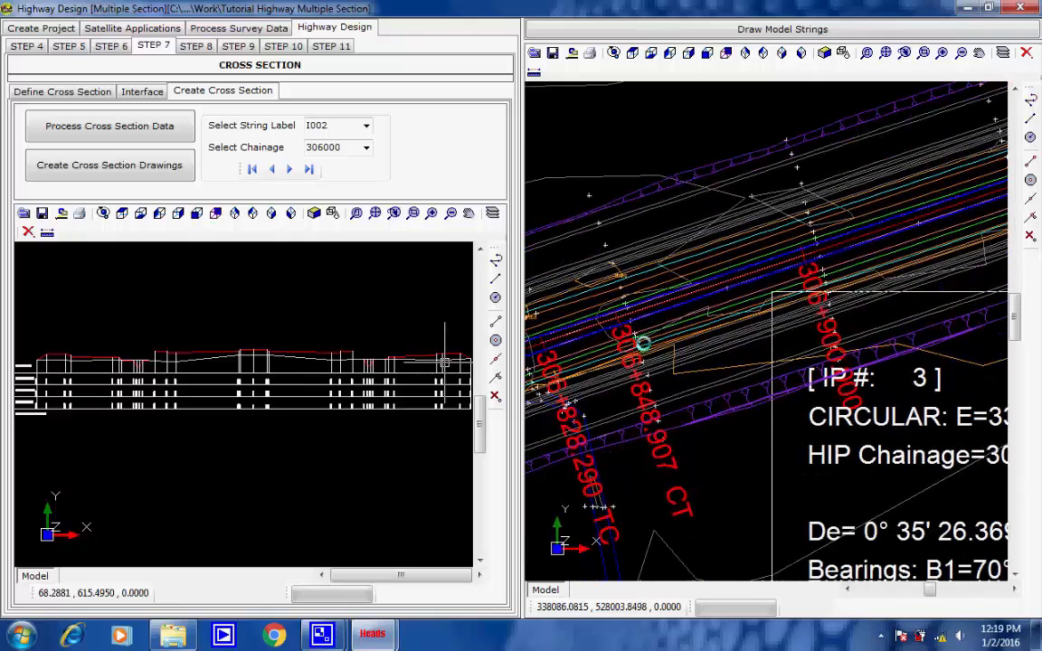
Step: Display the cross section drawing of string I002 at chainage 306900 and examine its levels, offsets and overall profile
click(365, 147)
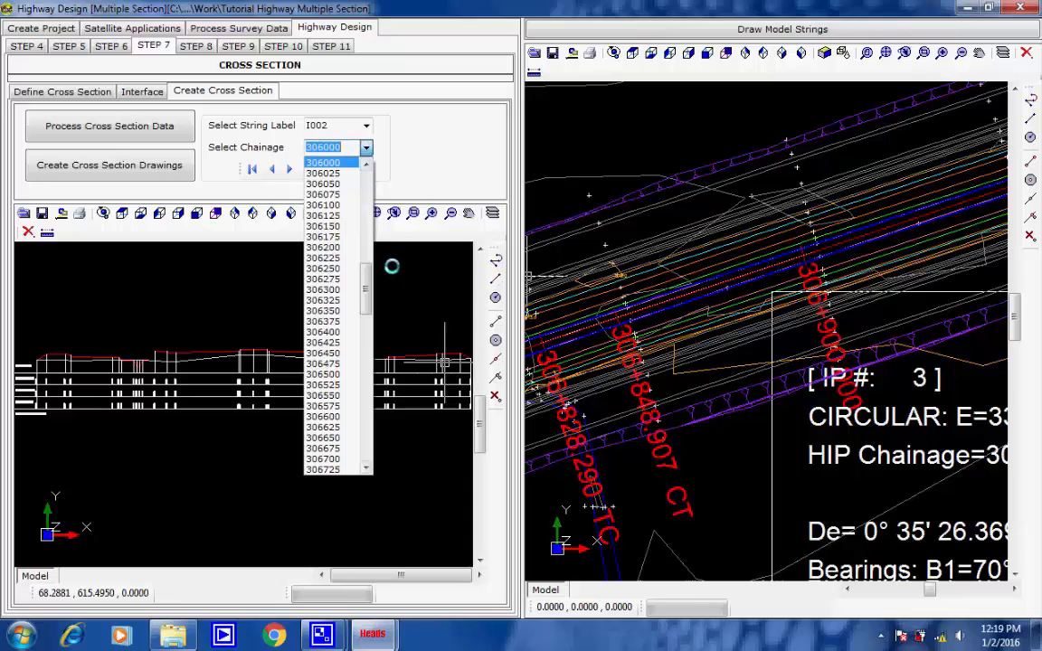
drag(367, 268, 366, 311)
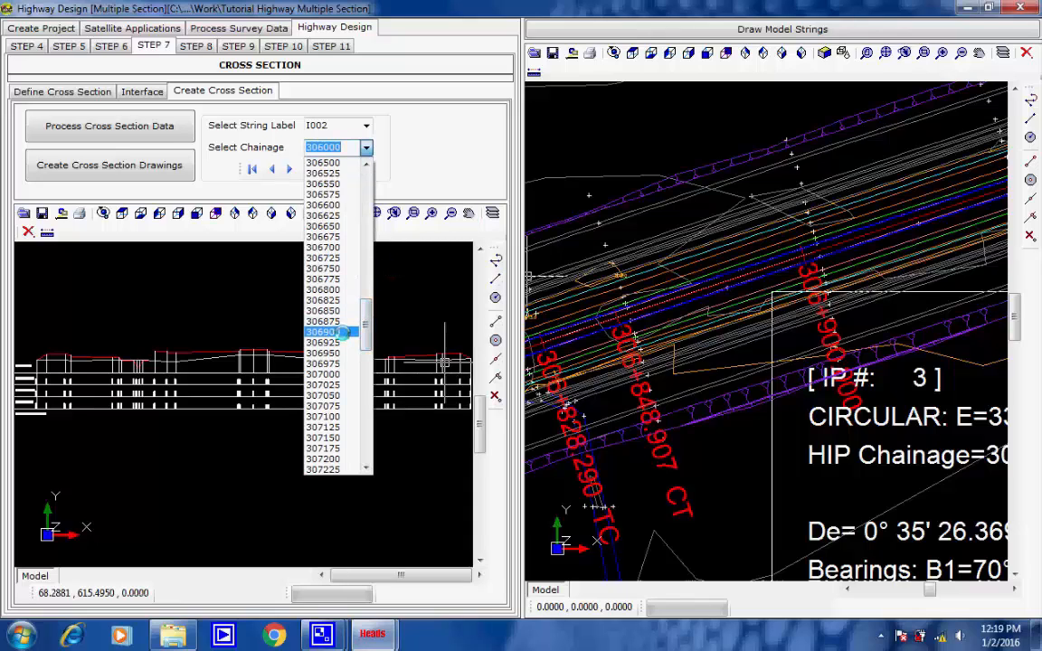
click(331, 332)
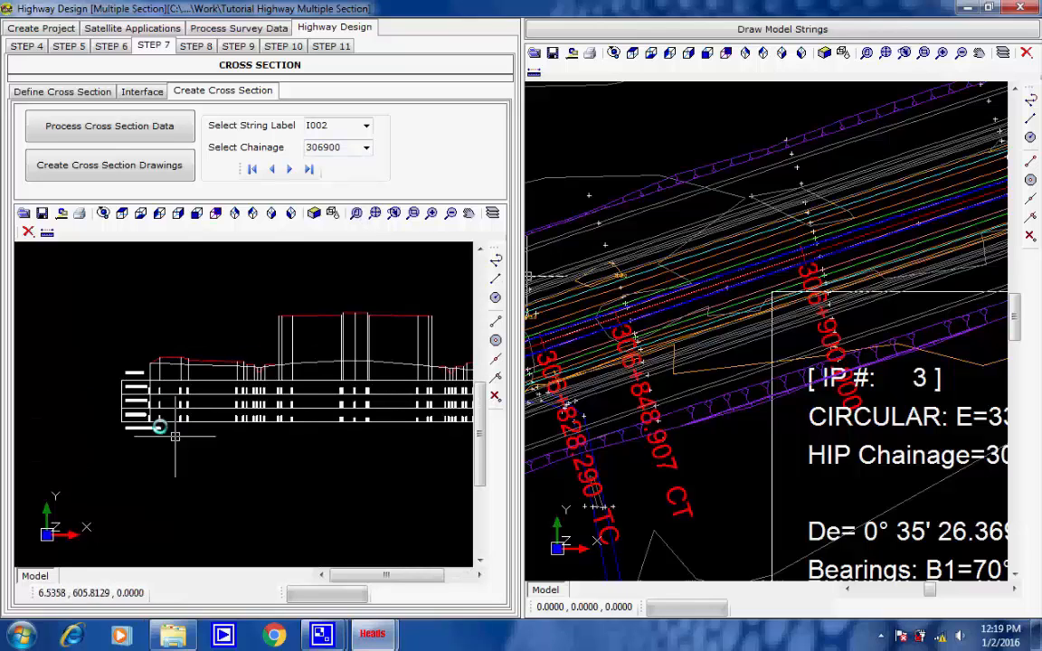
scroll(174, 437, up, 4)
scroll(145, 442, up, 2)
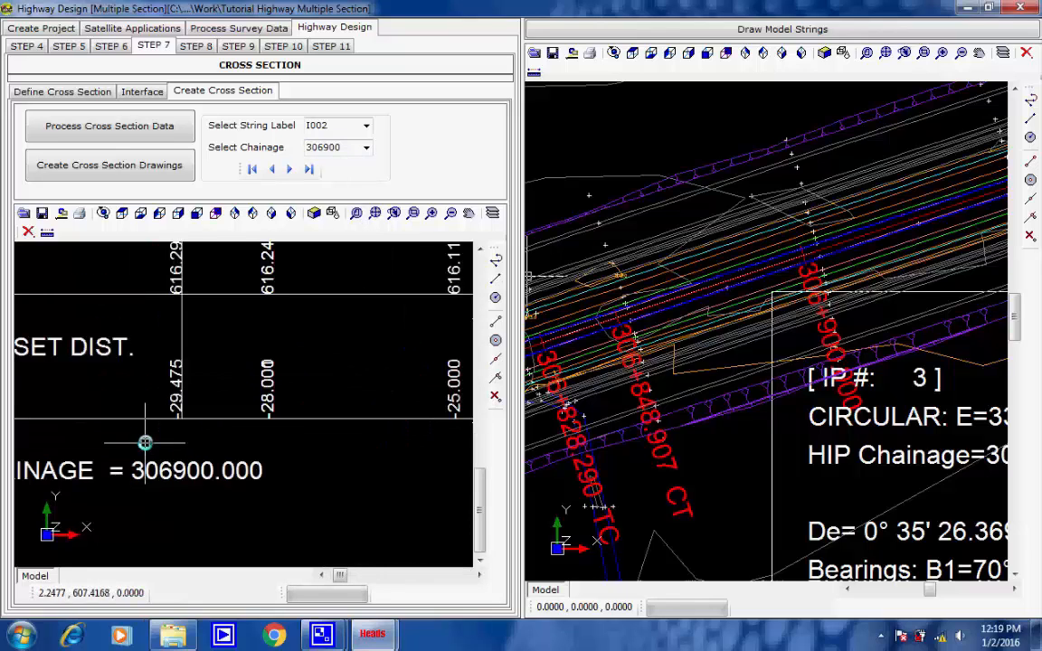
scroll(144, 442, up, 1)
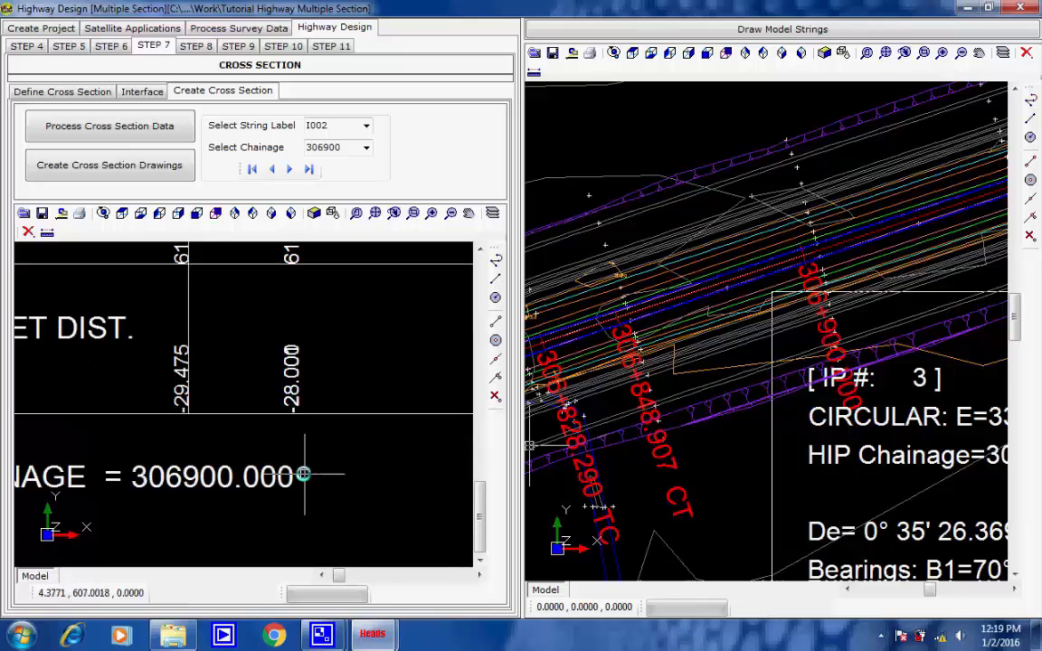
scroll(340, 455, down, 3)
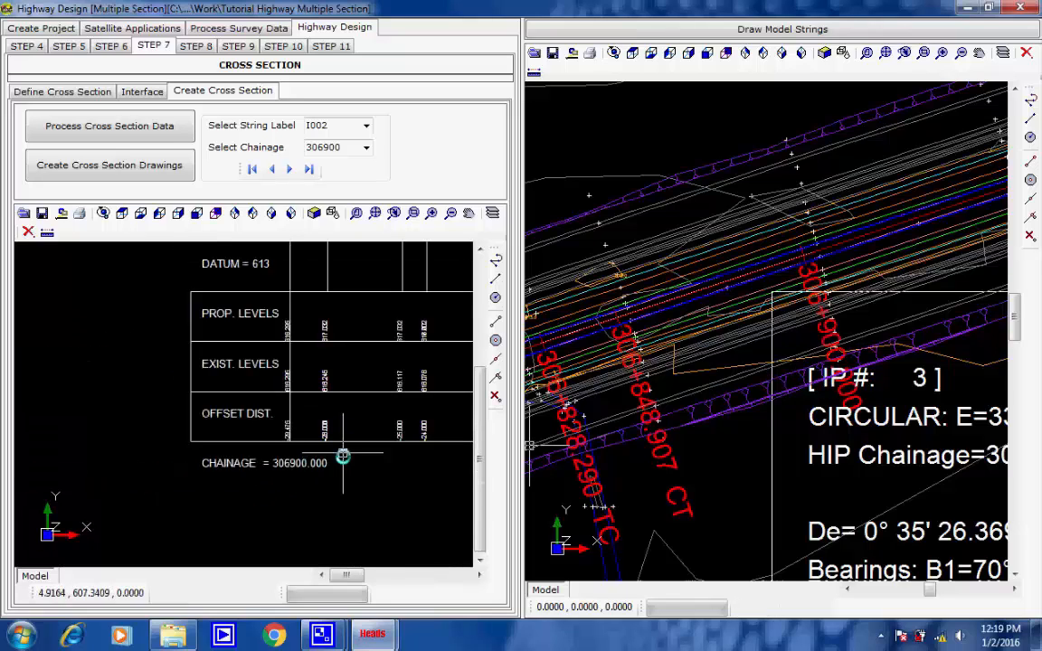
scroll(343, 456, down, 4)
middle_drag(376, 430, 151, 425)
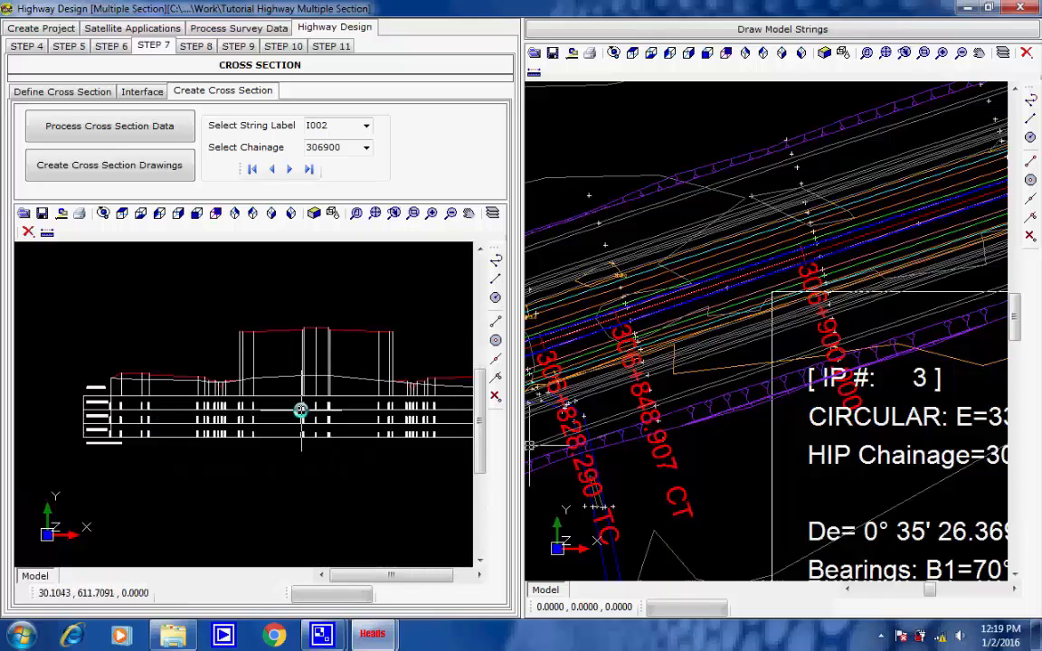
middle_drag(302, 411, 243, 412)
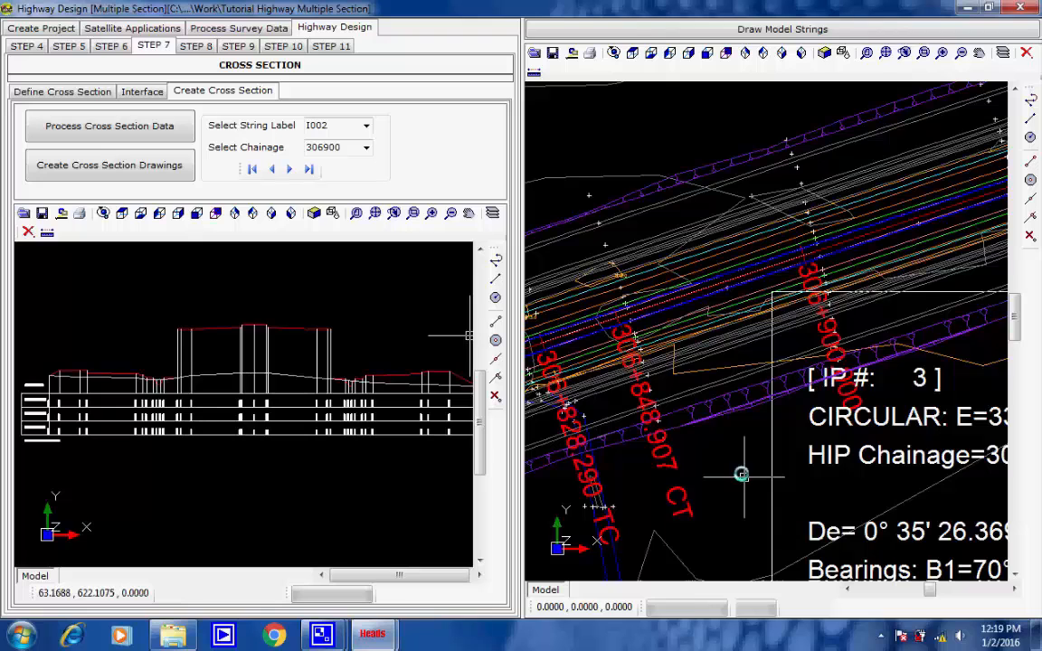
Step: Show the full extent of the model strings in the plan
scroll(742, 466, down, 2)
scroll(739, 450, down, 3)
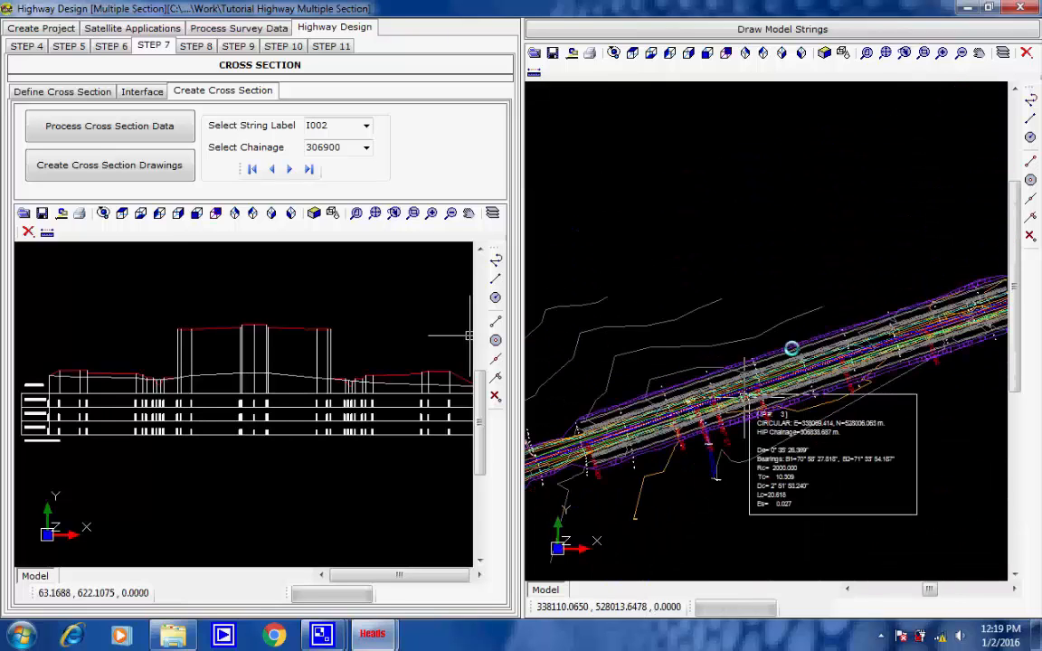
click(886, 52)
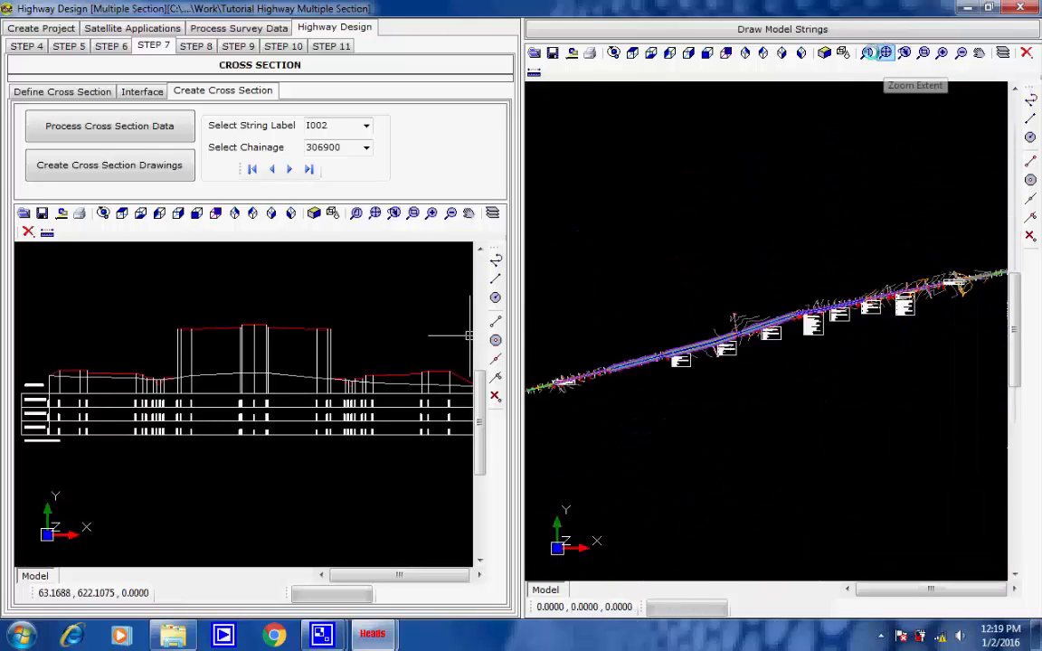
Step: Open the pavement layers stage and review the carriageway counts for the sections 304725 to 305275 and 305275 to 305800
click(197, 45)
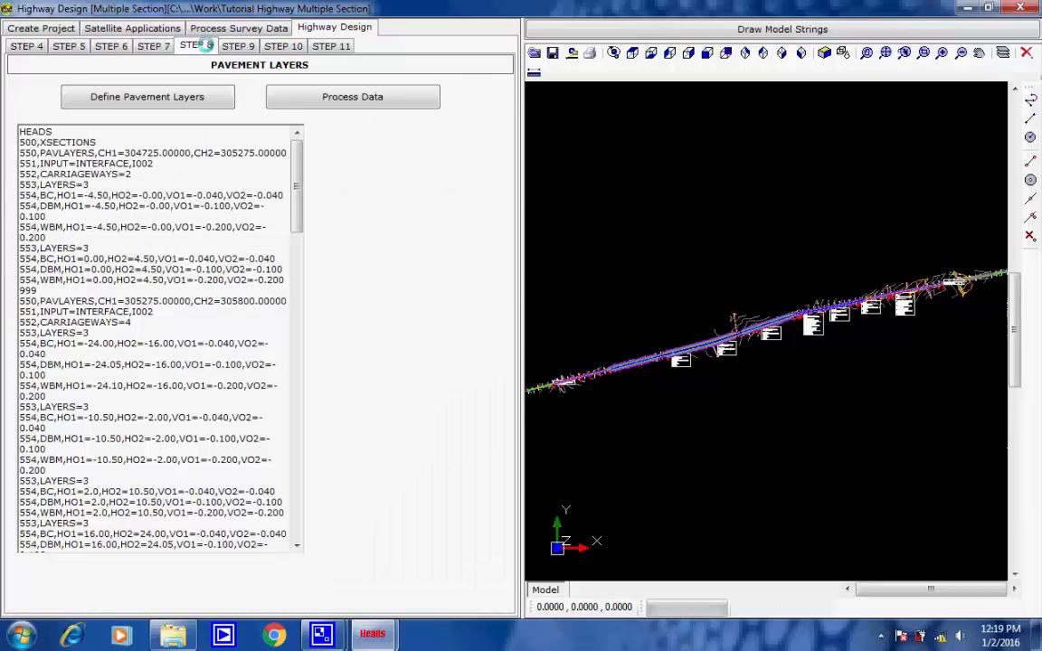
drag(296, 172, 293, 133)
drag(131, 174, 42, 172)
drag(131, 323, 42, 323)
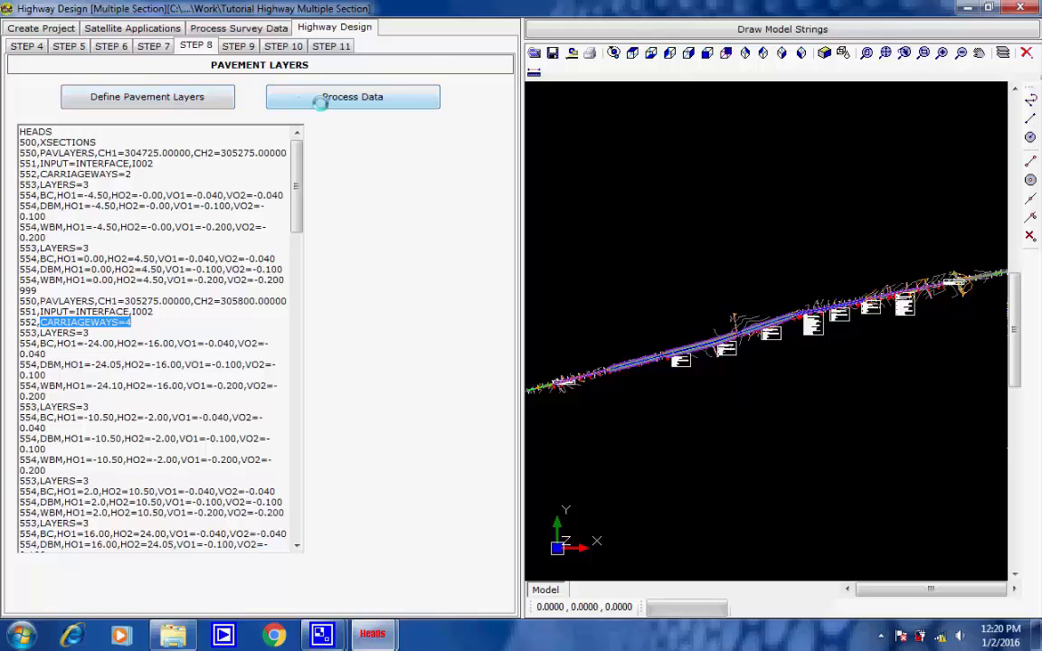
Step: Process the defined pavement layers to develop the cross sections and complete the run
click(332, 96)
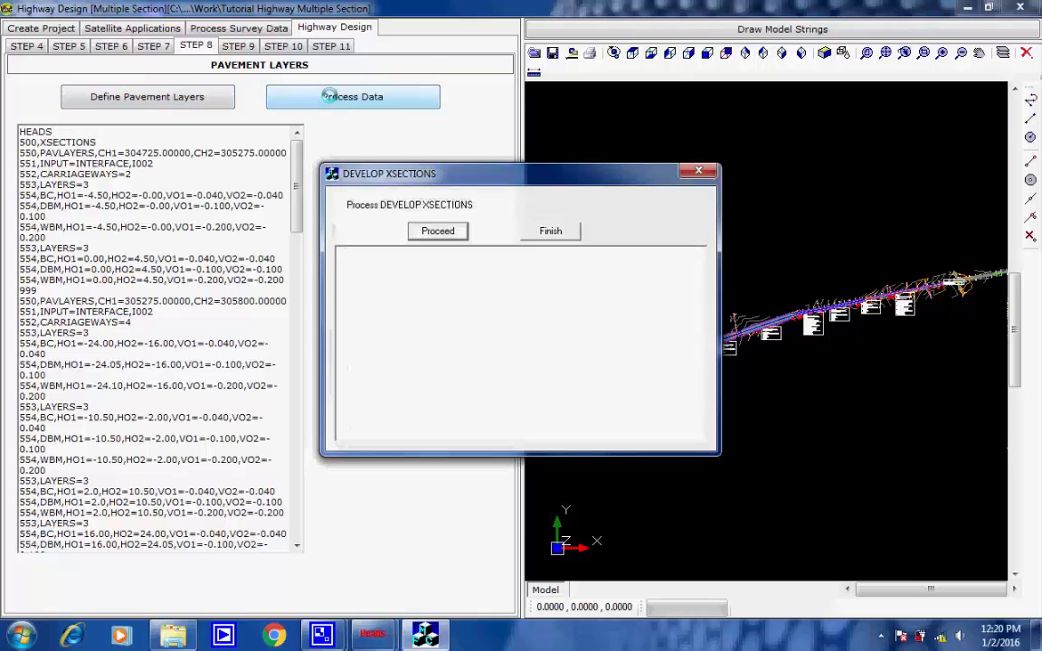
click(436, 231)
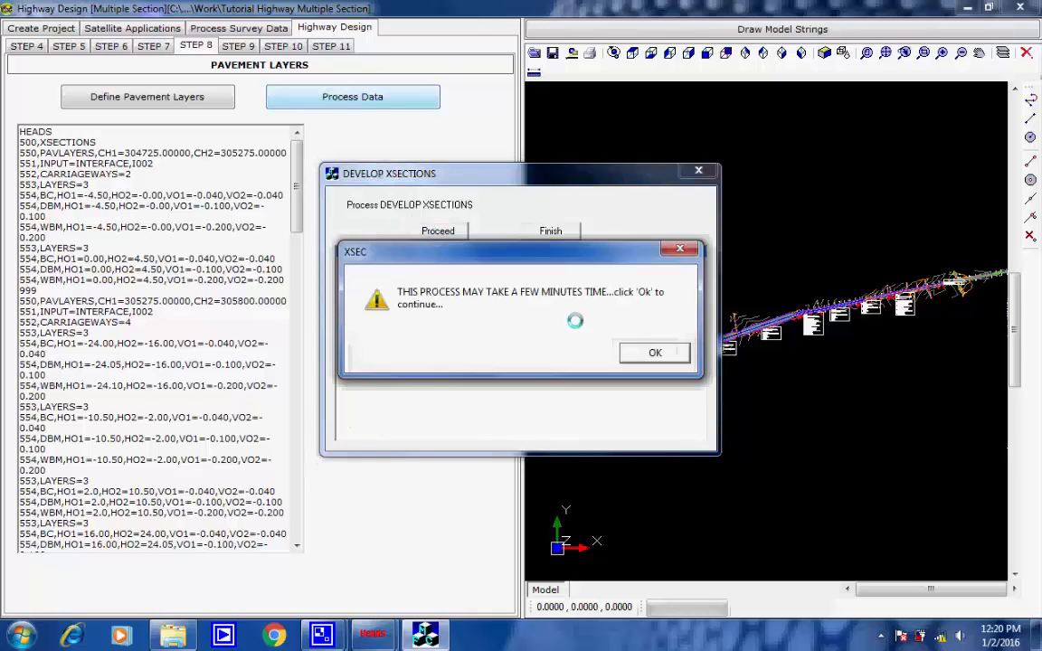
click(644, 353)
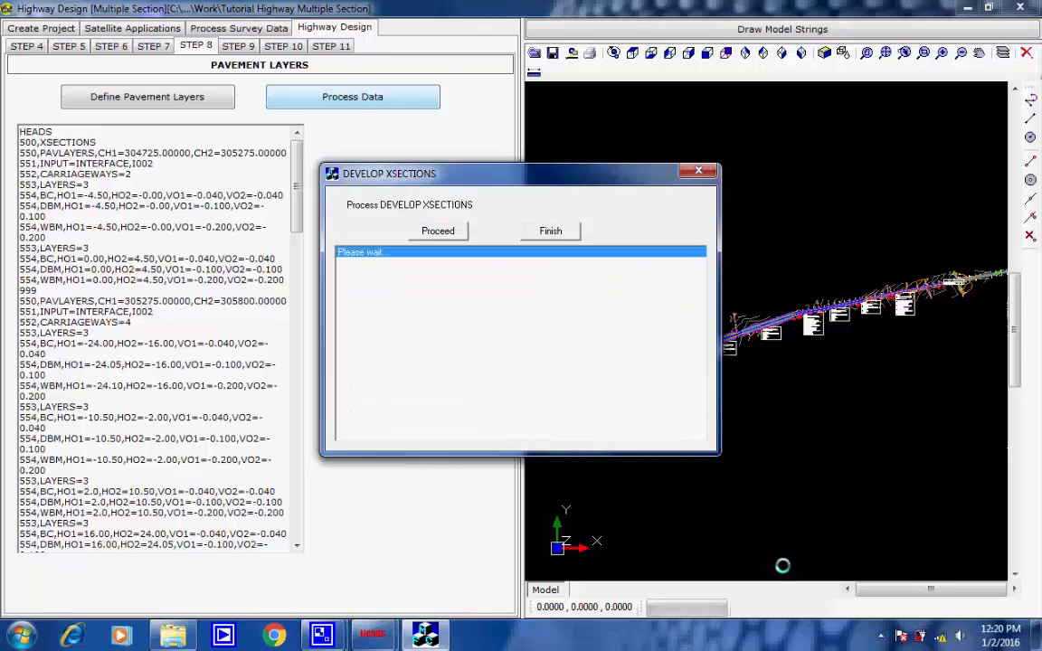
click(880, 636)
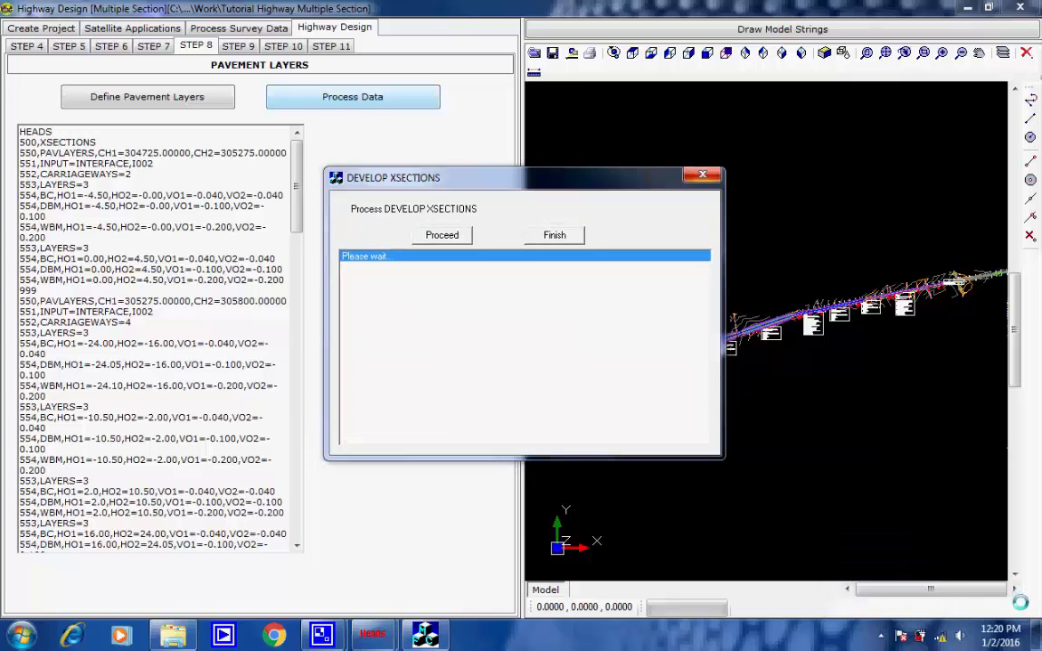
click(881, 635)
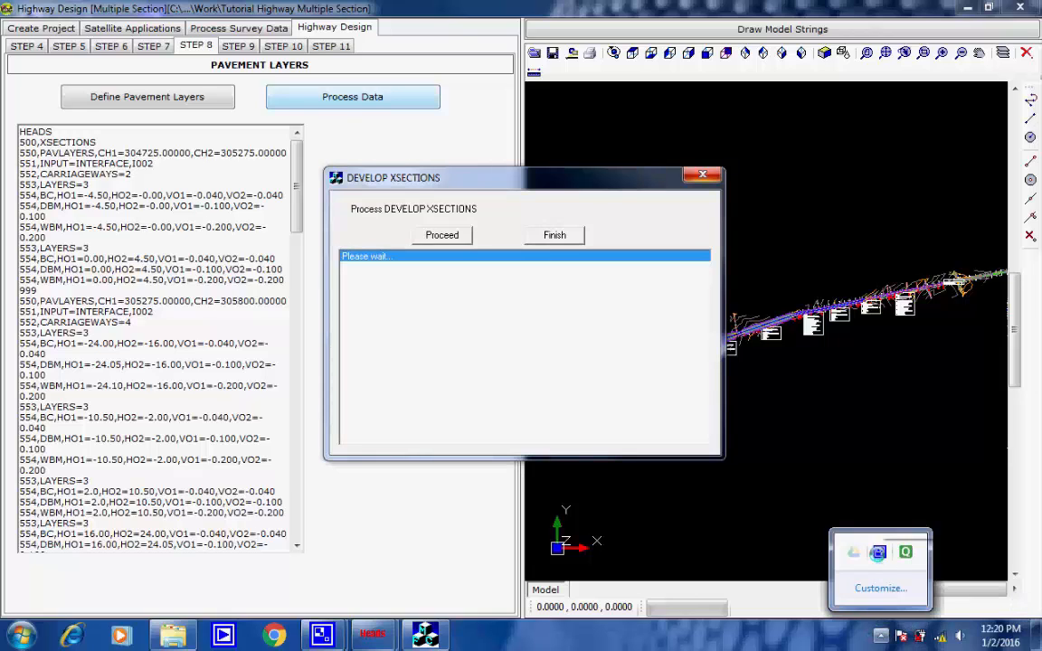
click(877, 552)
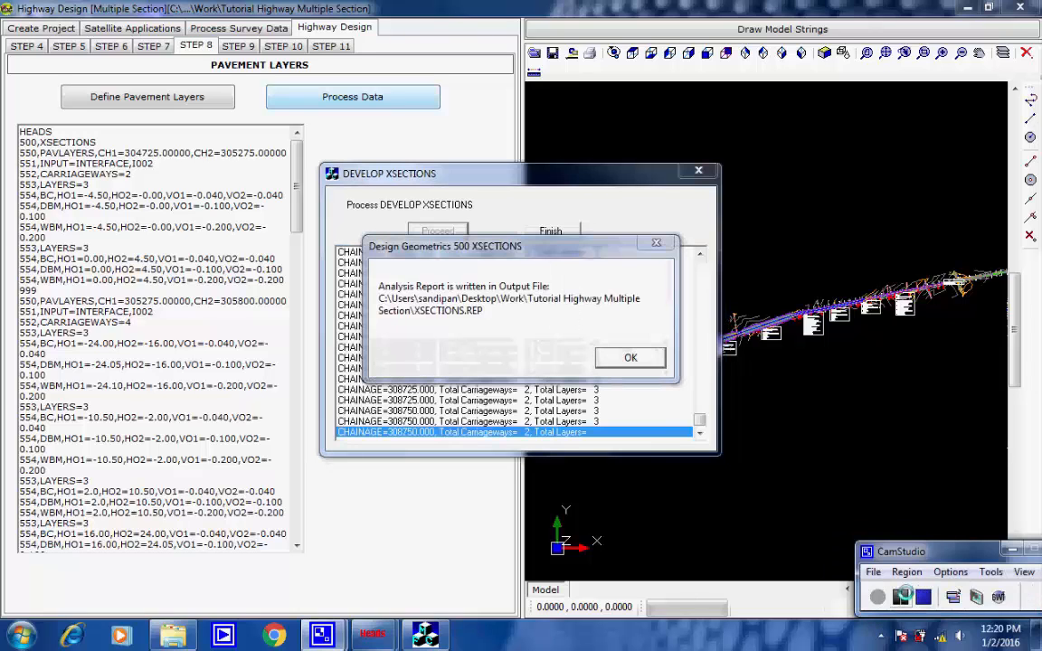
click(630, 356)
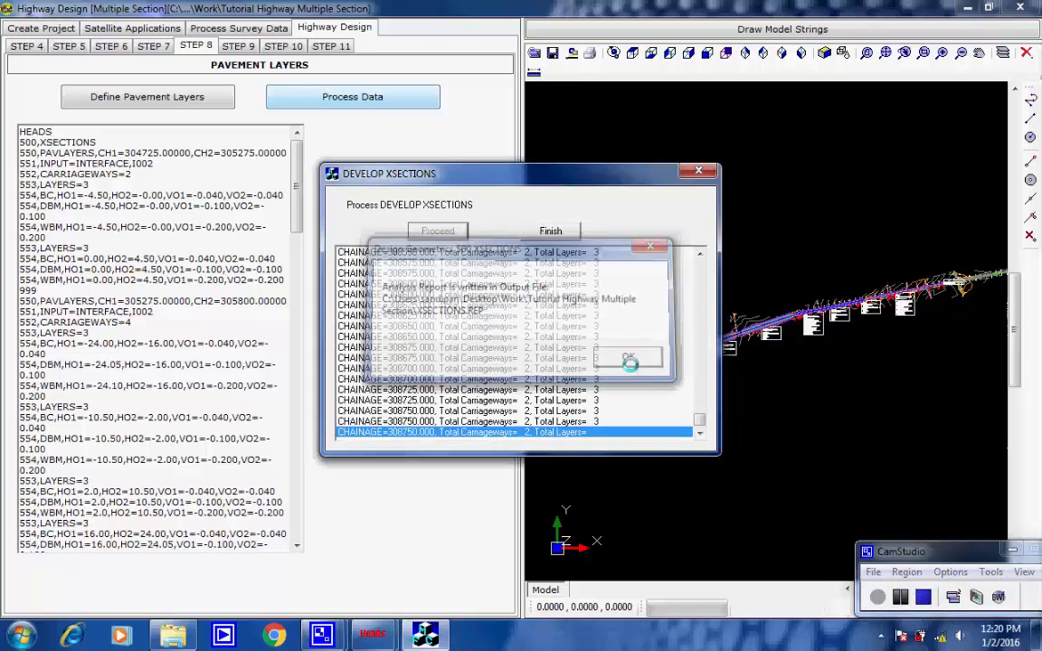
click(557, 229)
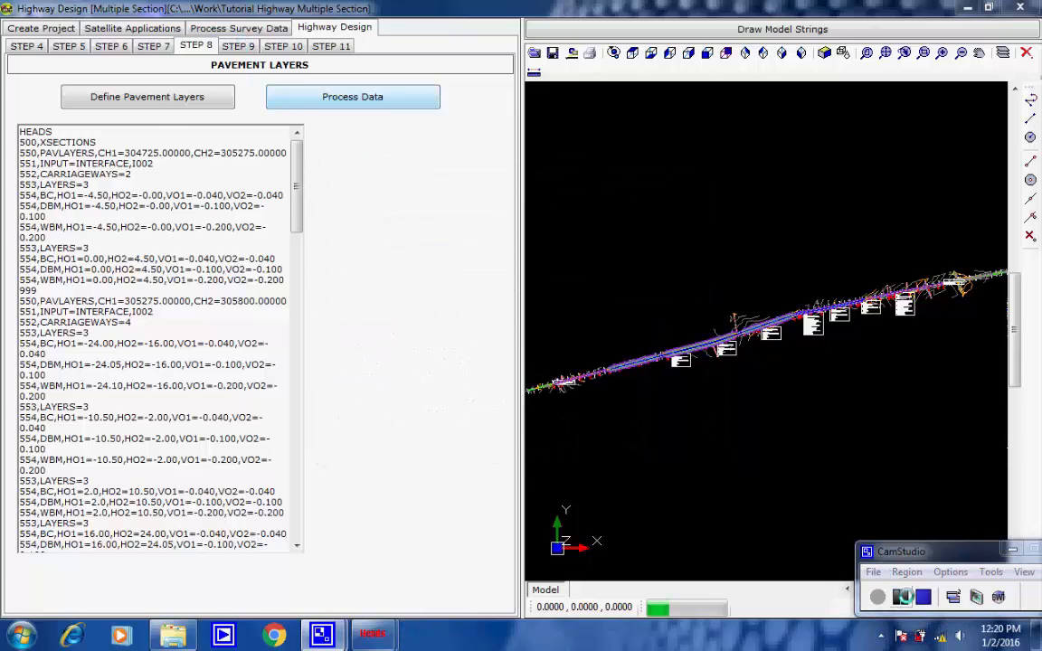
Step: Open the volume stage and process the earthwork and mass haul data for string I002
click(239, 45)
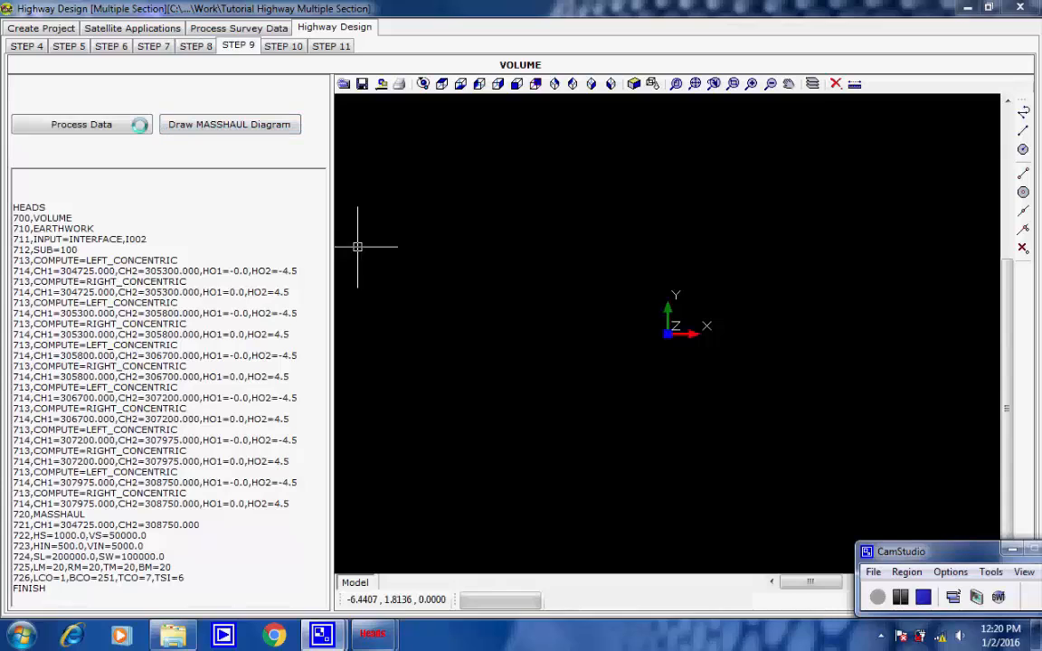
click(118, 124)
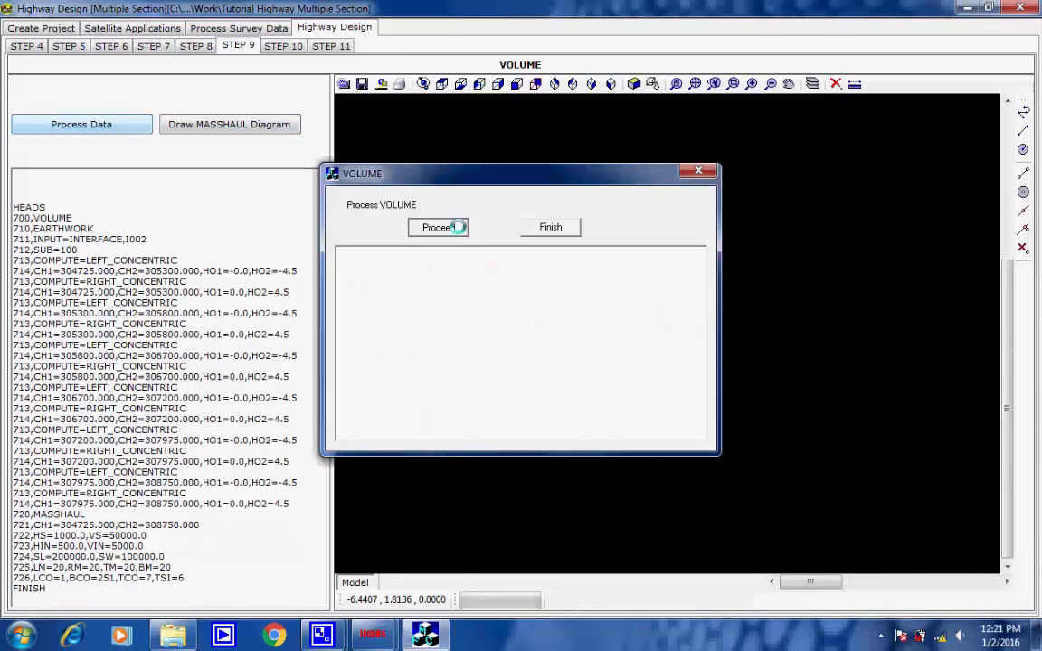
click(451, 226)
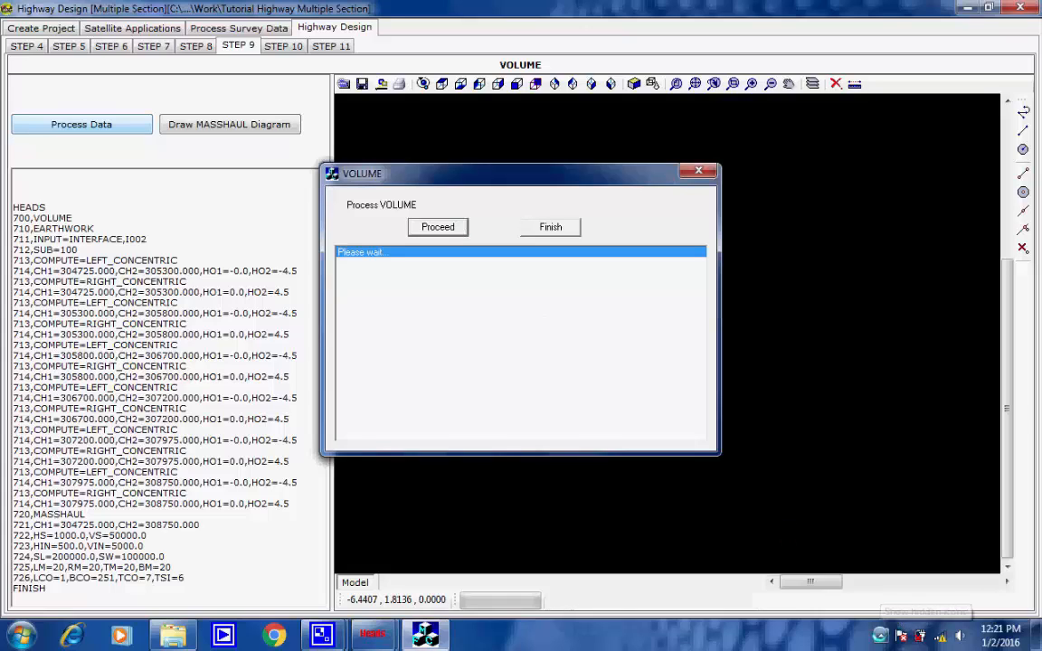
click(881, 636)
click(878, 551)
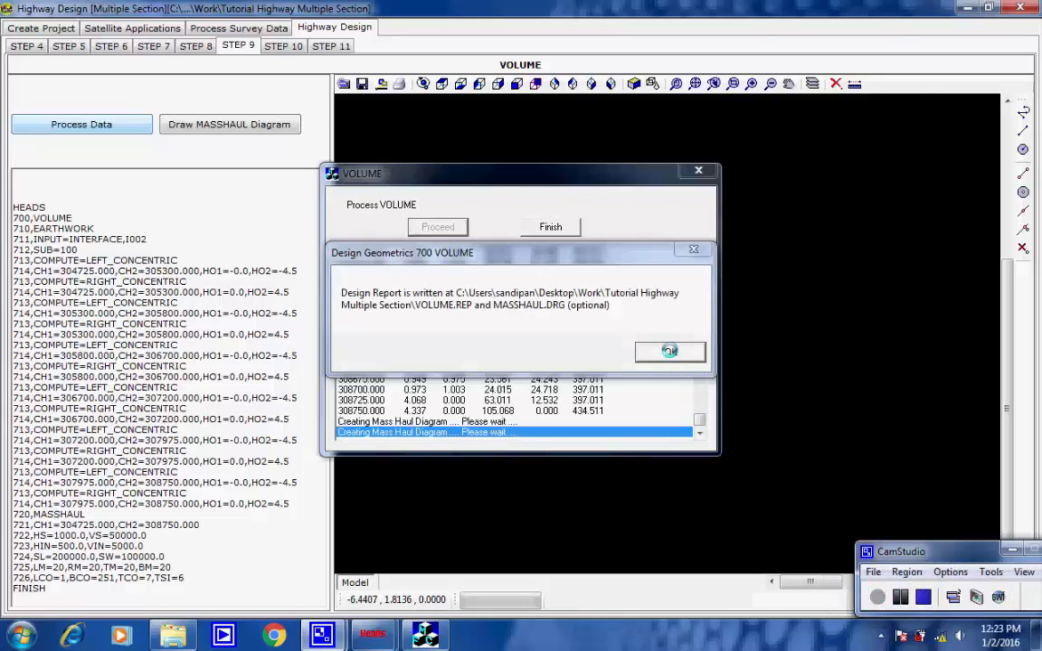
click(667, 351)
click(542, 227)
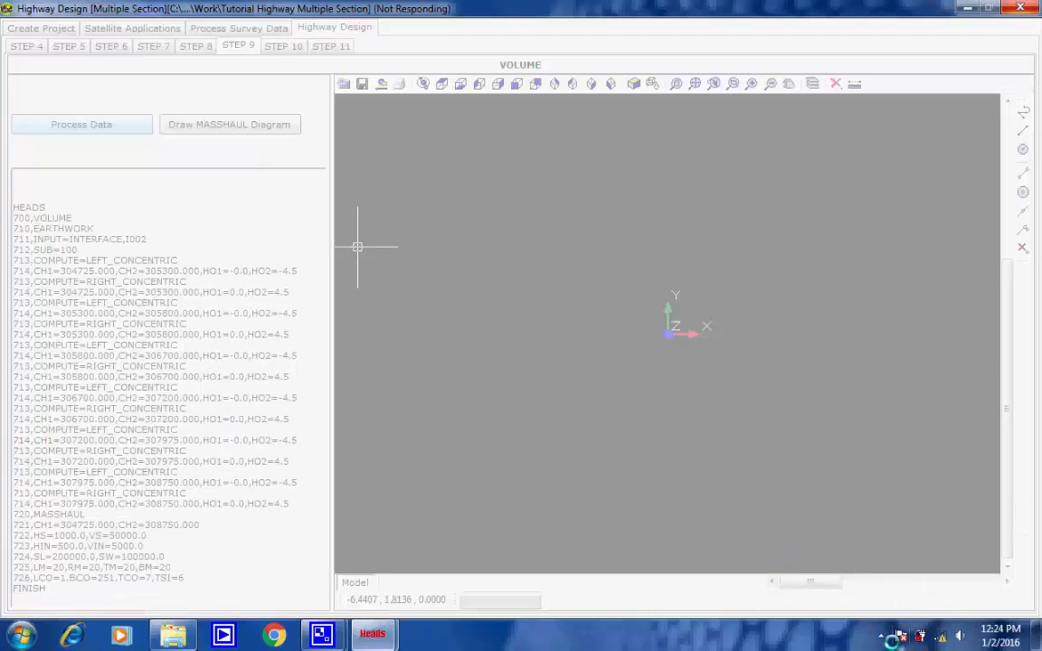
click(881, 636)
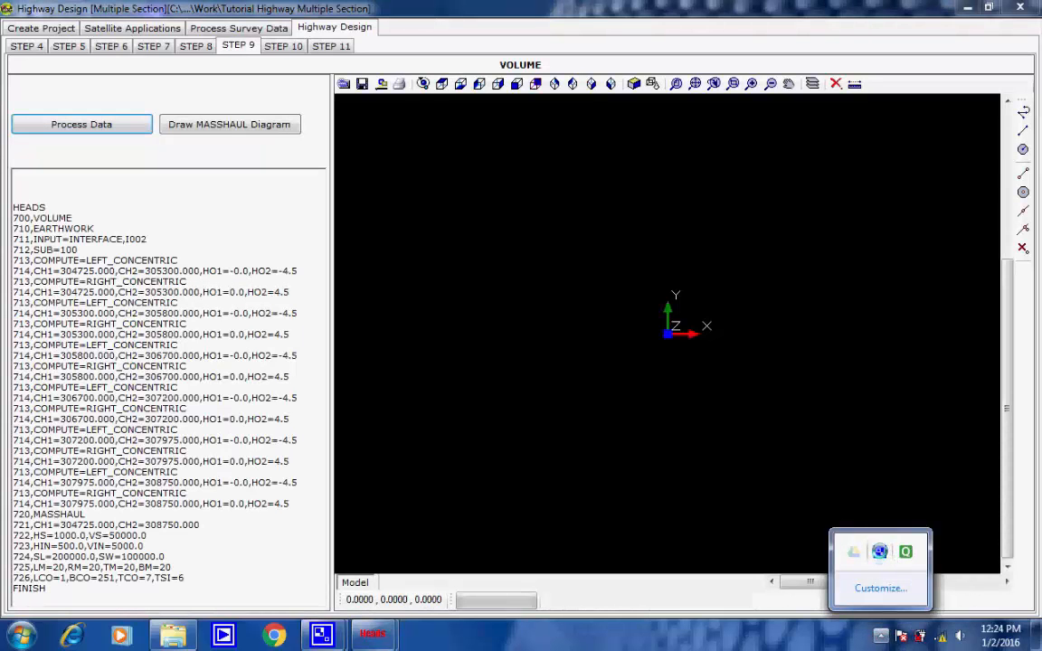
double_click(879, 551)
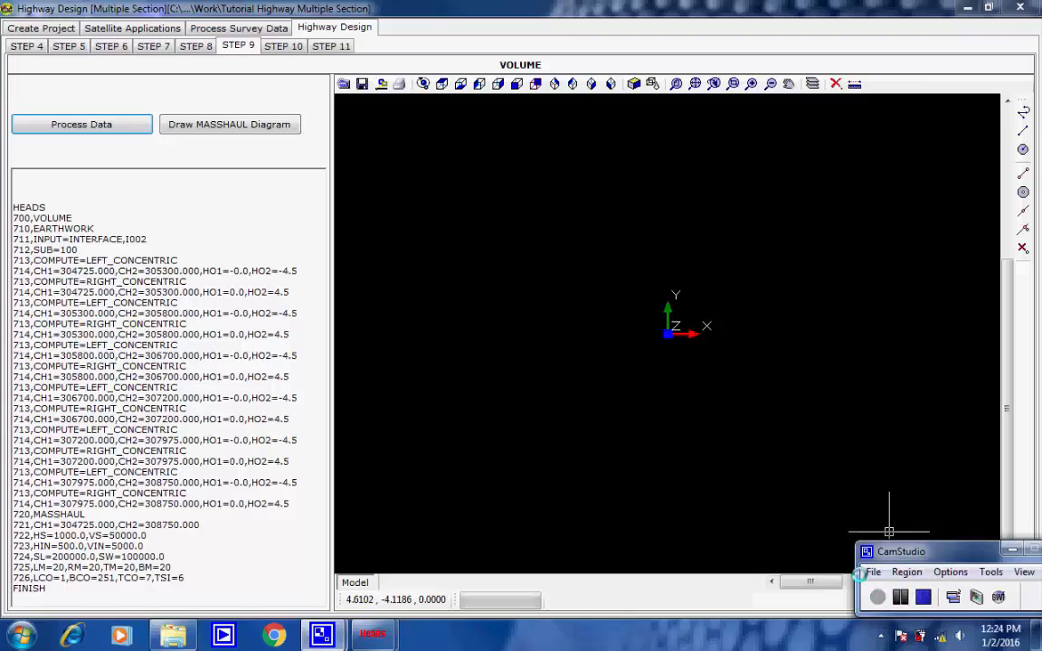
Step: Create the horizontal and vertical alignment schematic drawings for model DESIGN, string M001, with the default sheet settings
click(282, 45)
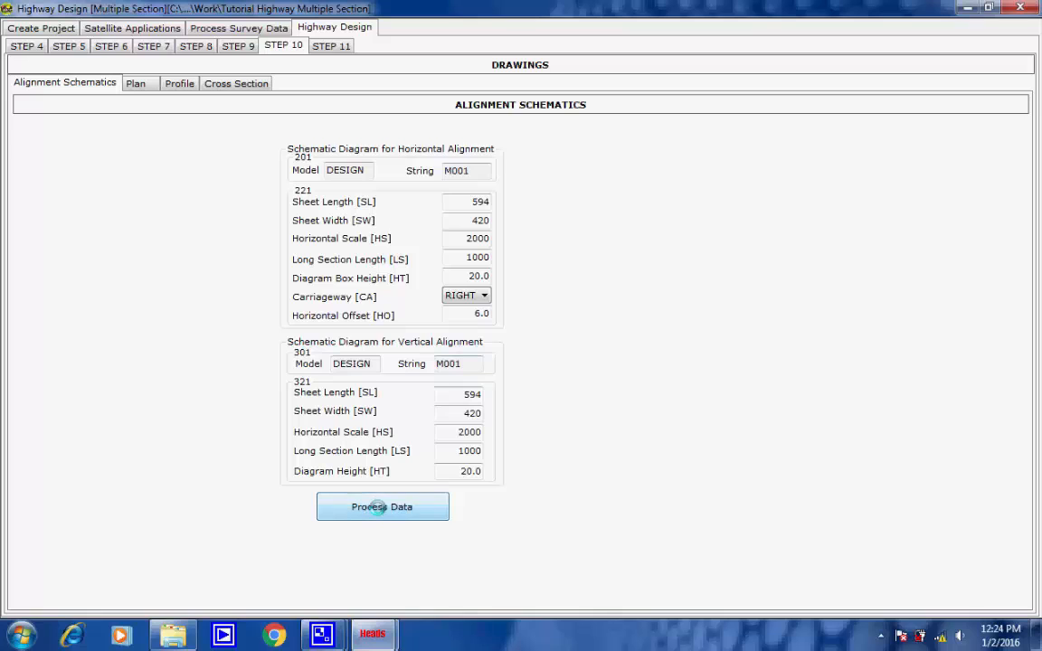
click(376, 507)
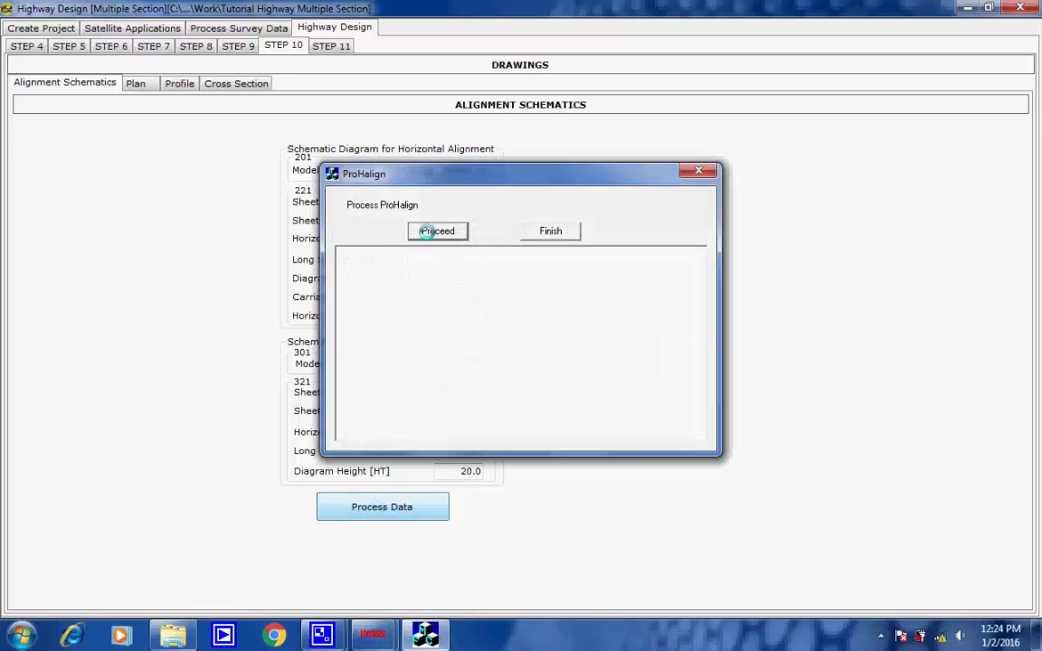
click(427, 231)
click(649, 358)
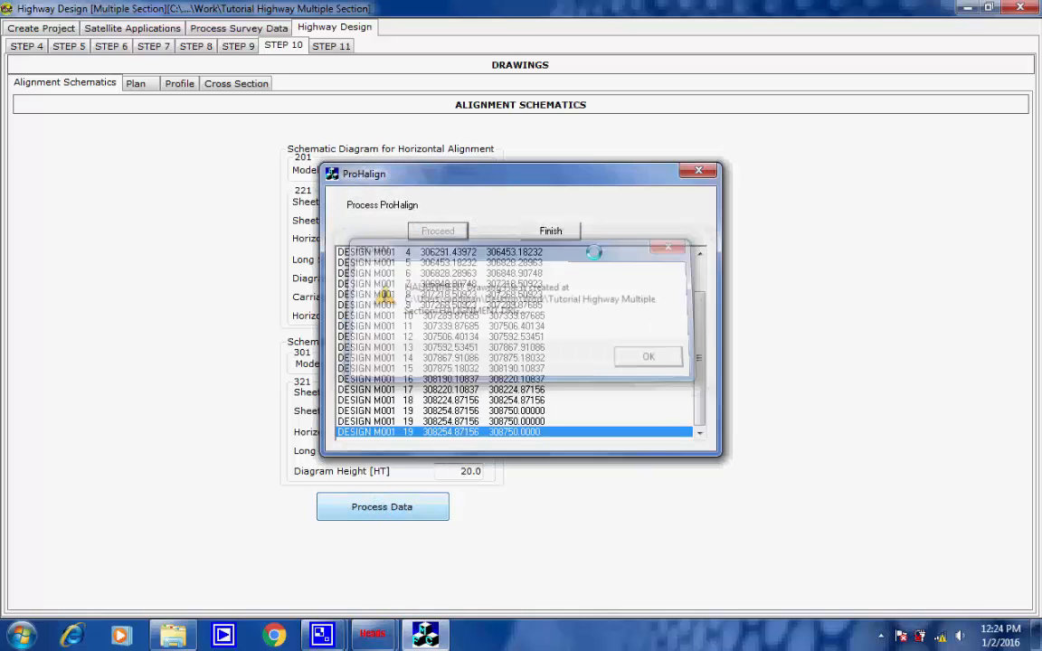
click(572, 230)
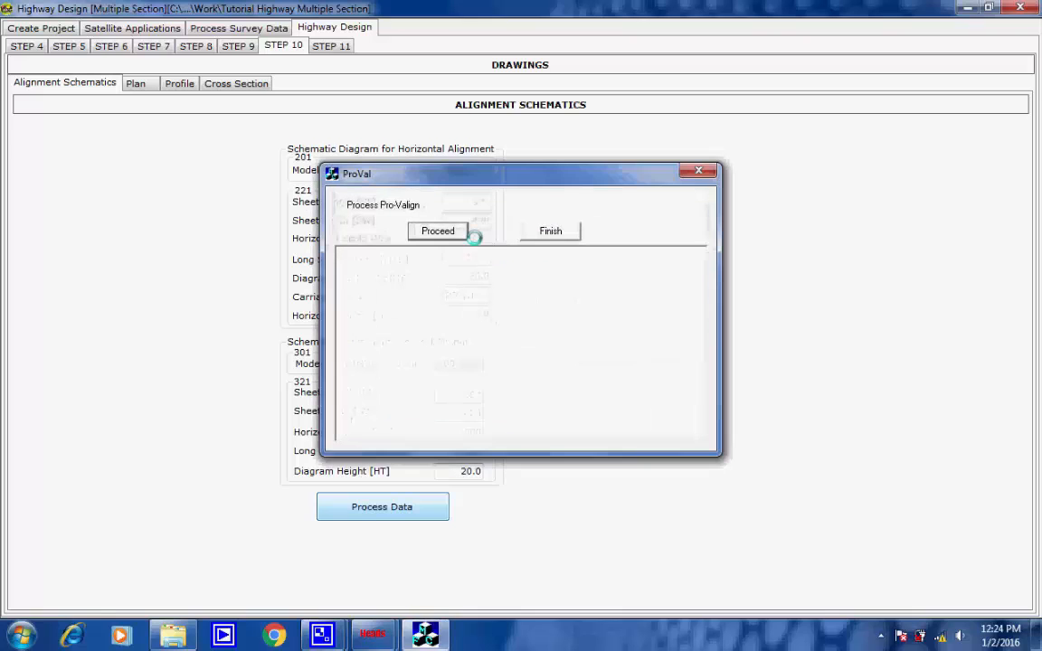
click(454, 231)
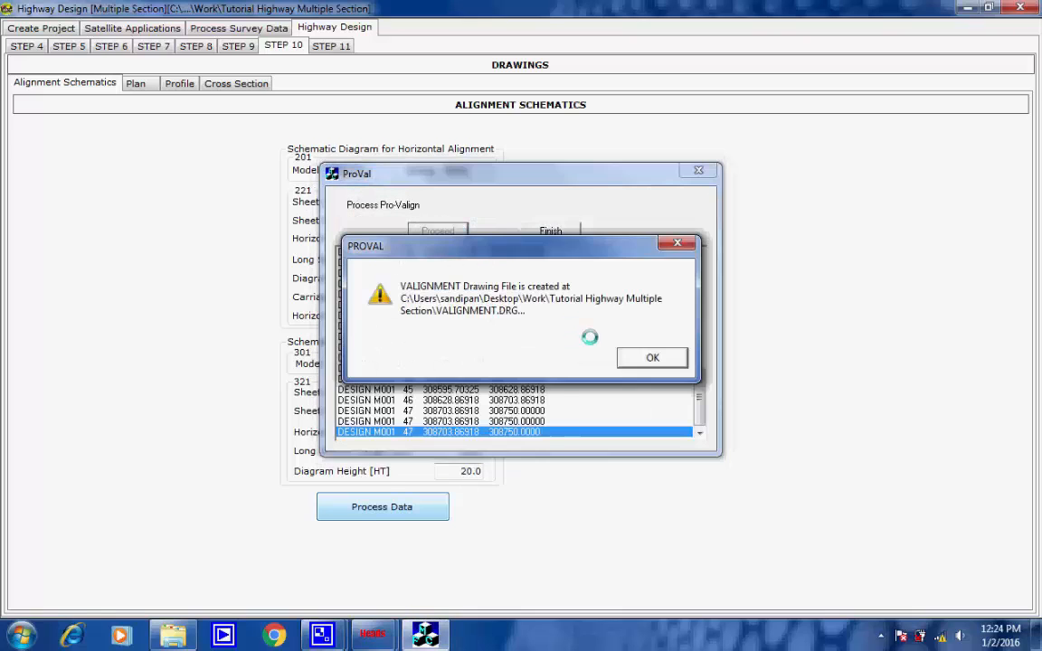
click(651, 356)
click(551, 231)
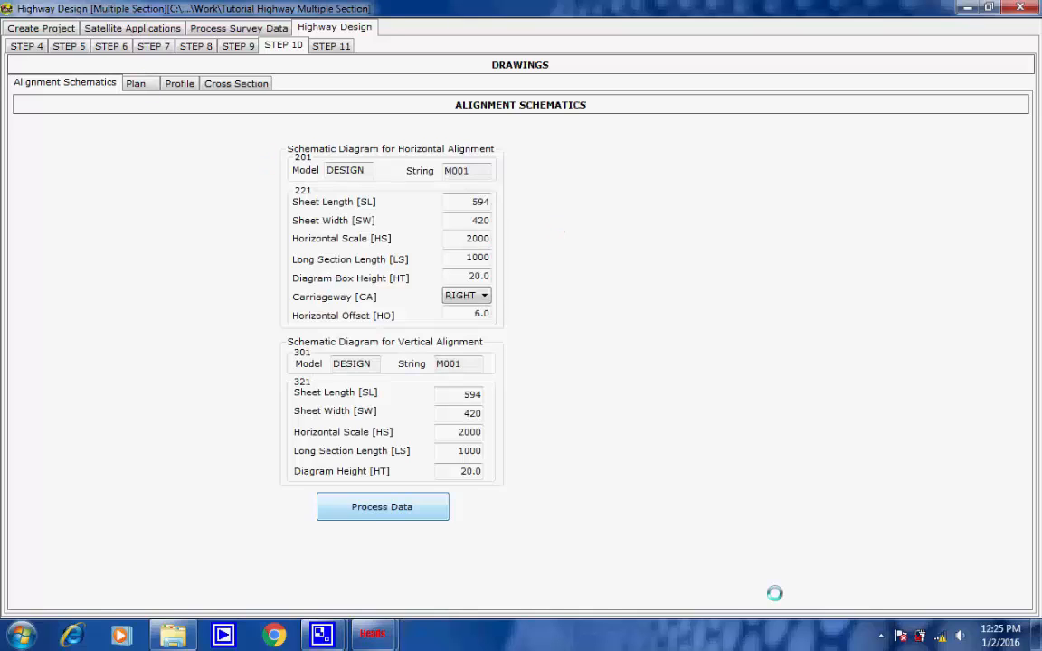
Step: Open the plan drawing settings and process the plan drawing with the listed DESIGN strings and service road provided
click(881, 636)
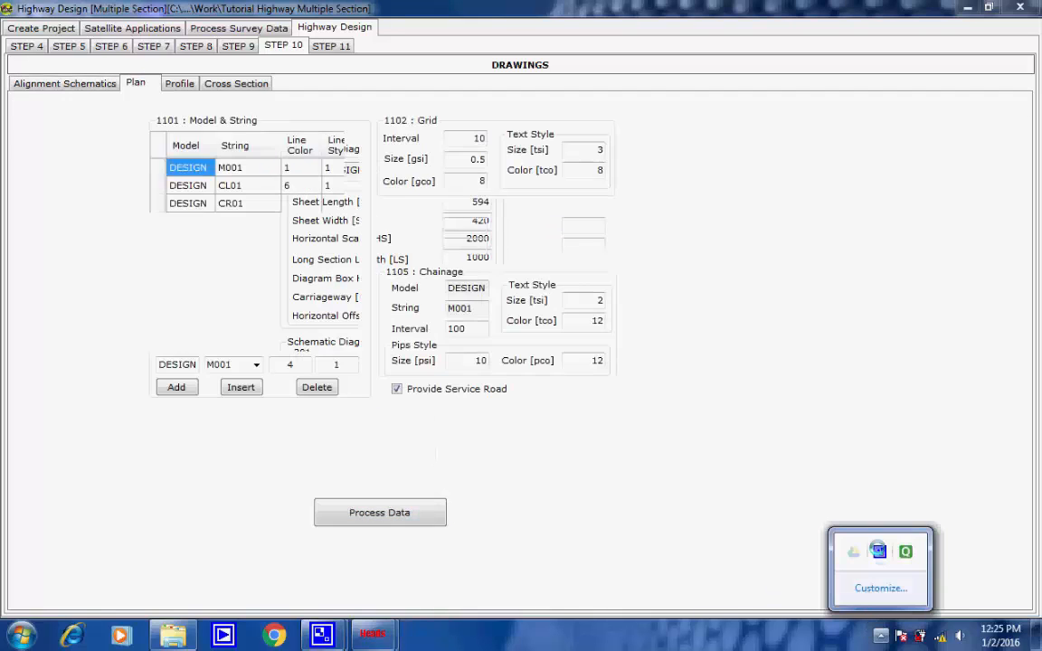
click(484, 530)
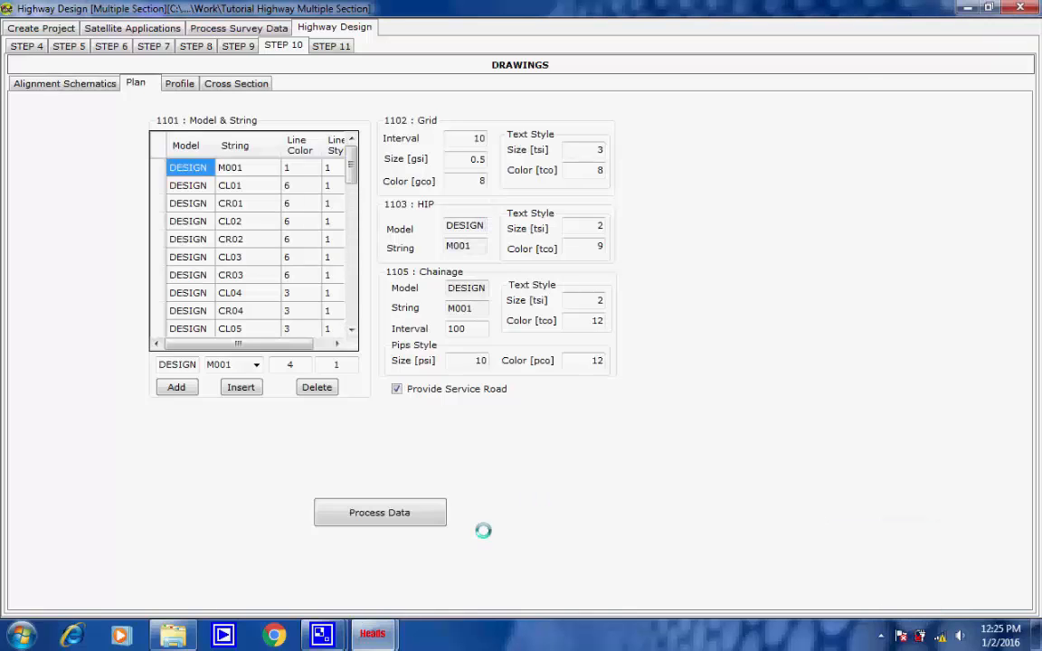
click(407, 512)
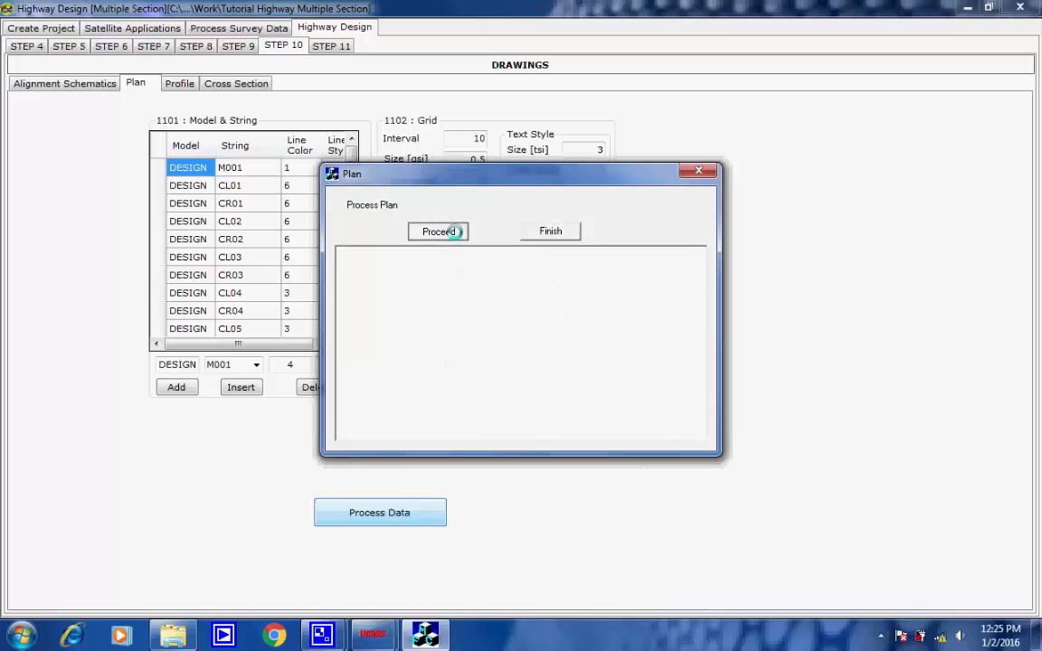
click(880, 629)
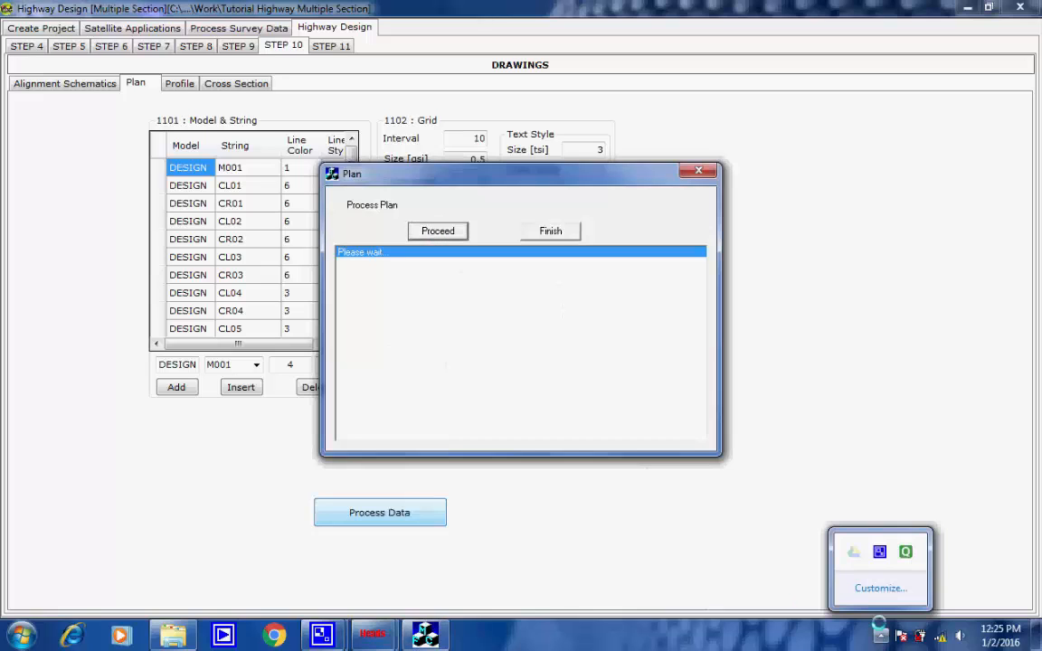
click(878, 551)
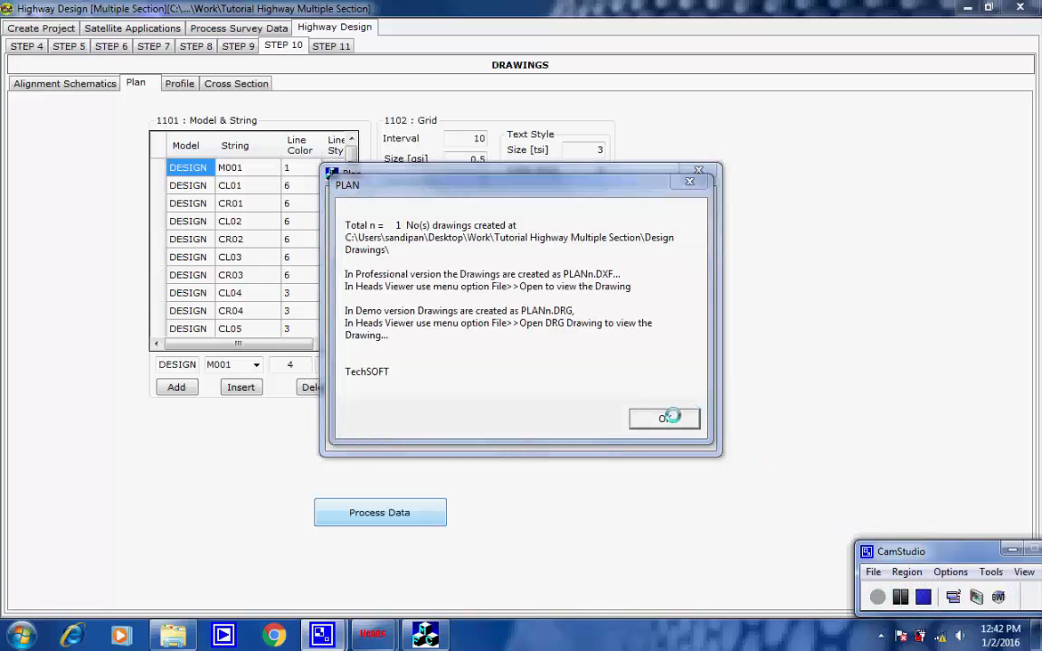
click(666, 418)
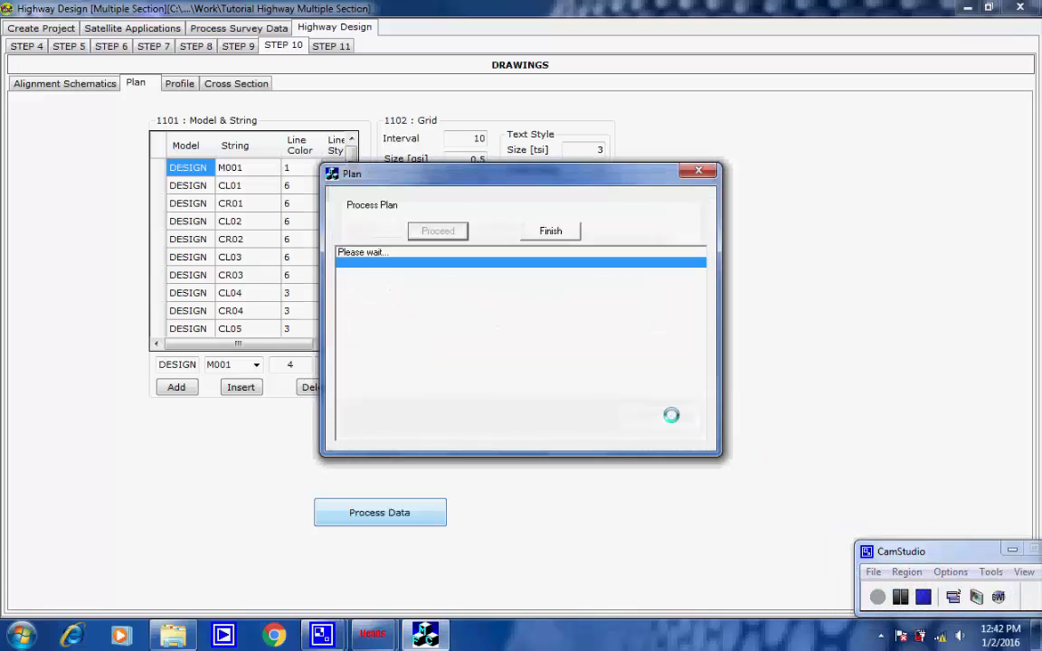
click(552, 231)
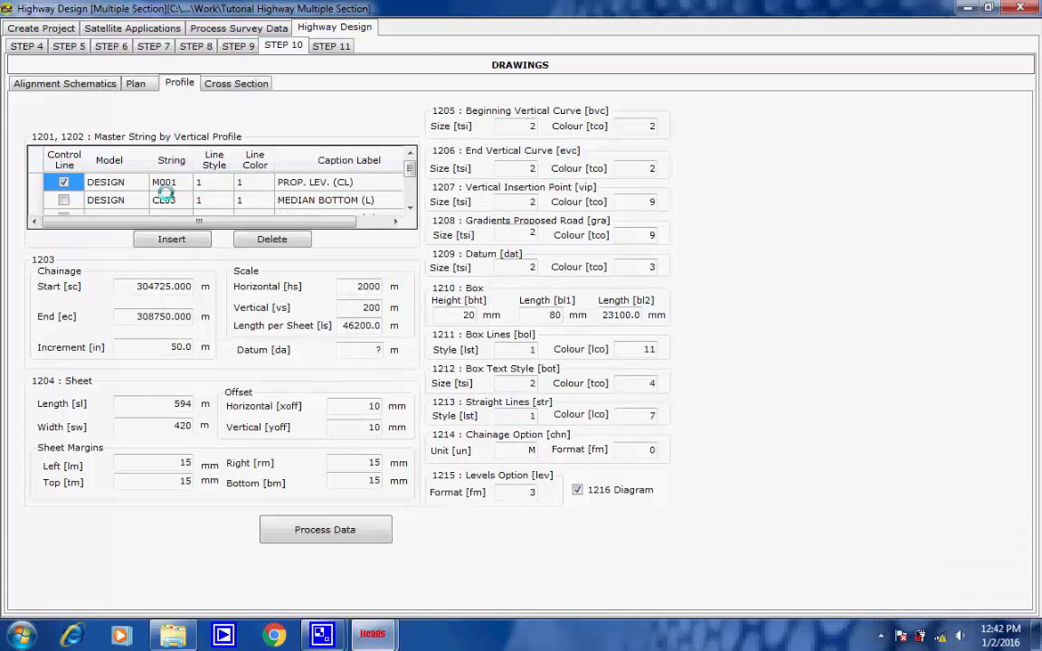
Step: Review the profile drawing's chainage range, scales and sheet size, and set the length per sheet to 1000 m
drag(137, 288, 192, 288)
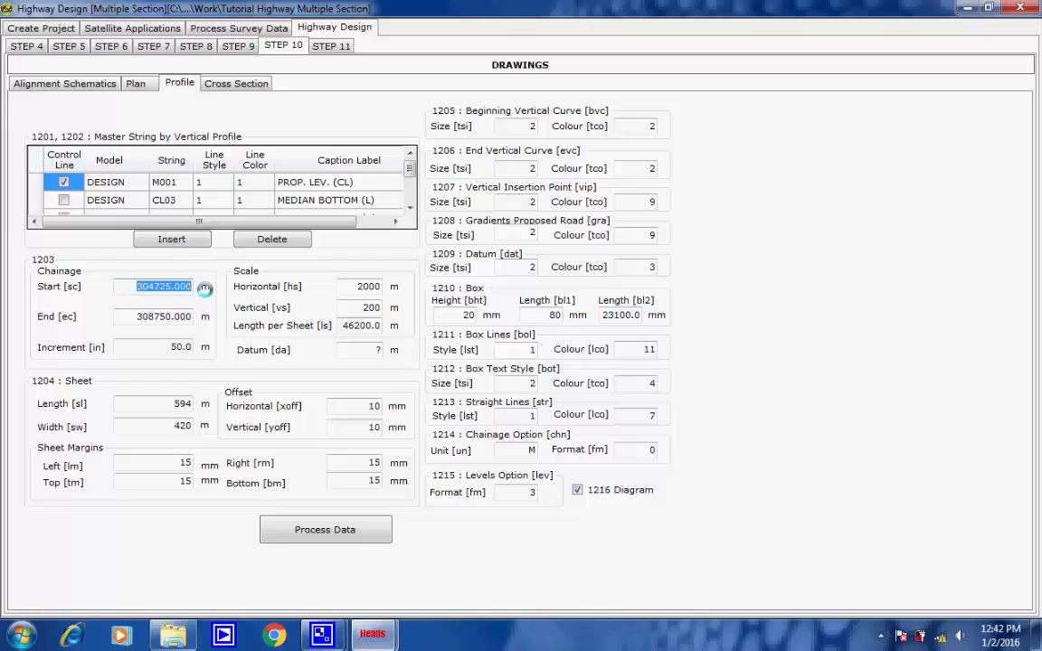
drag(122, 316, 194, 347)
drag(351, 285, 384, 307)
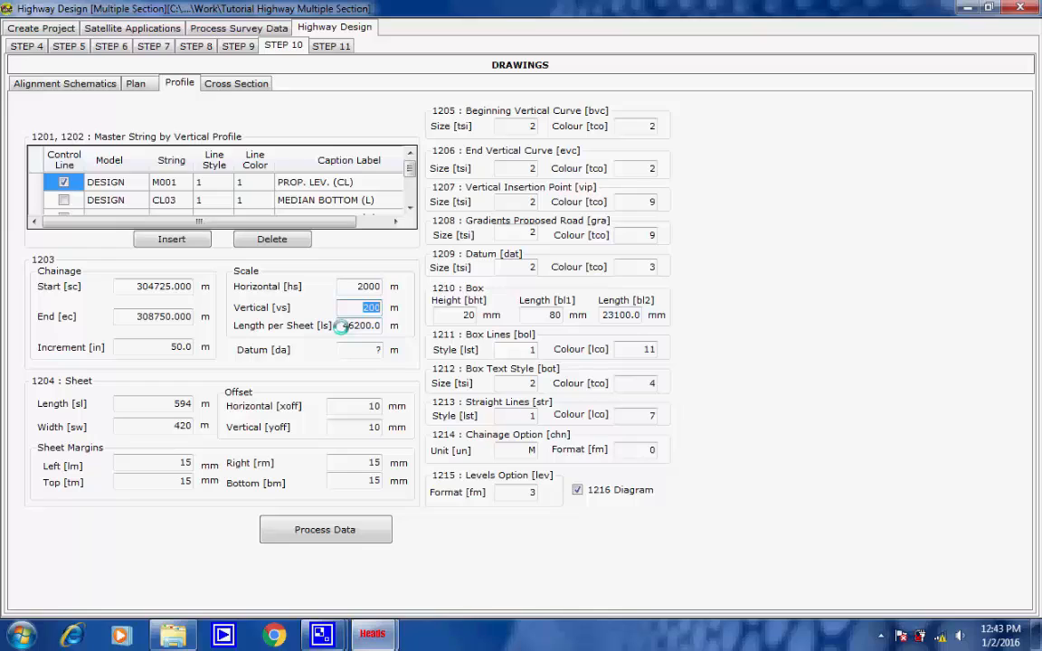
click(174, 403)
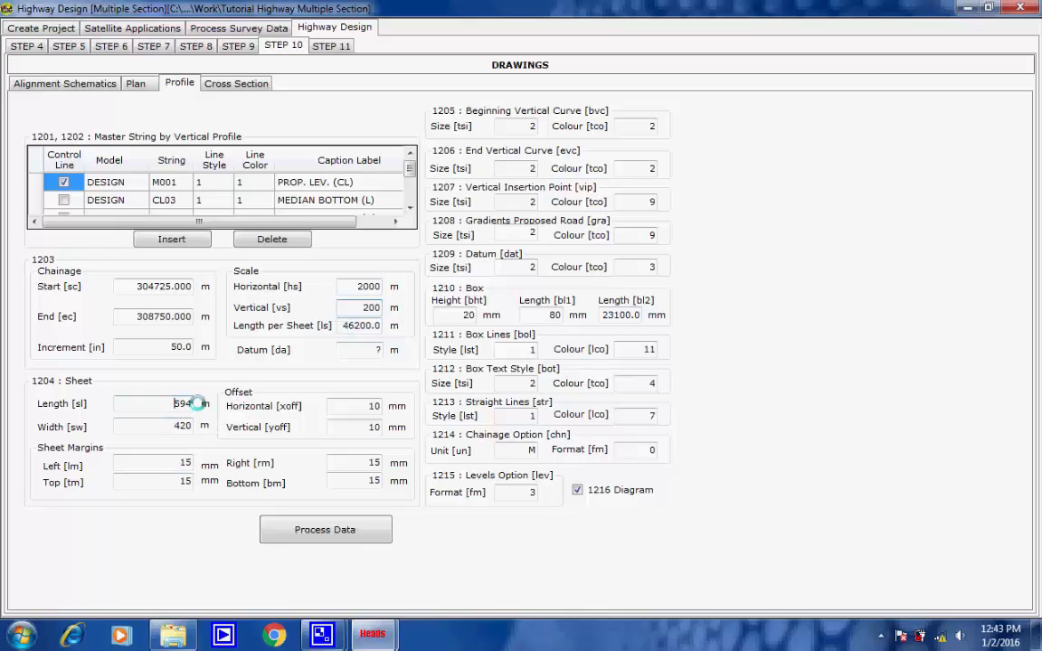
drag(174, 426, 219, 426)
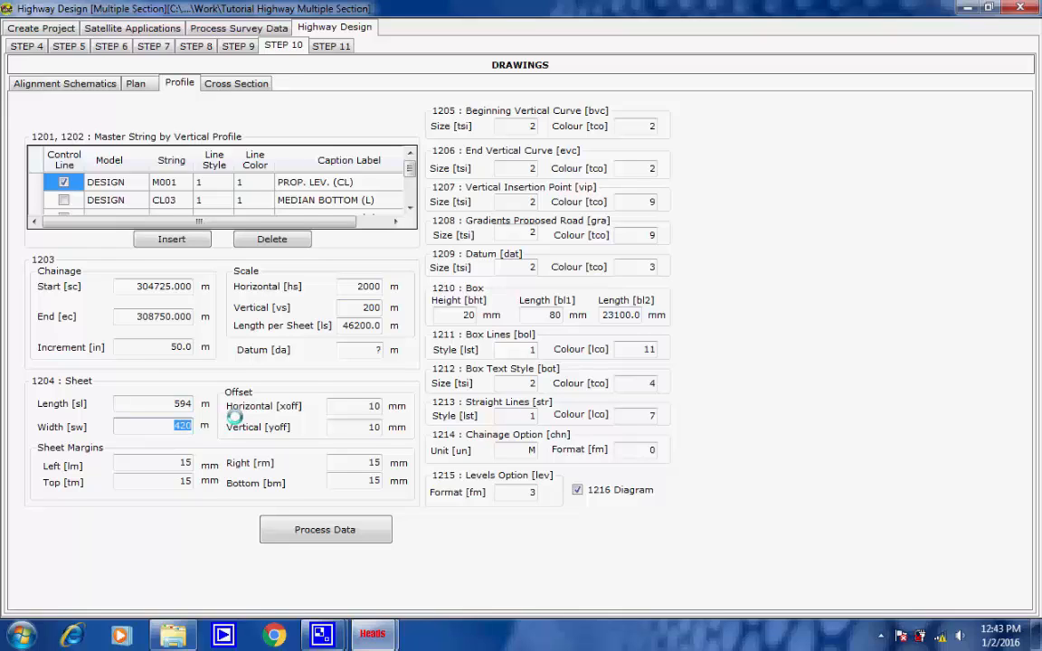
drag(362, 326, 322, 328)
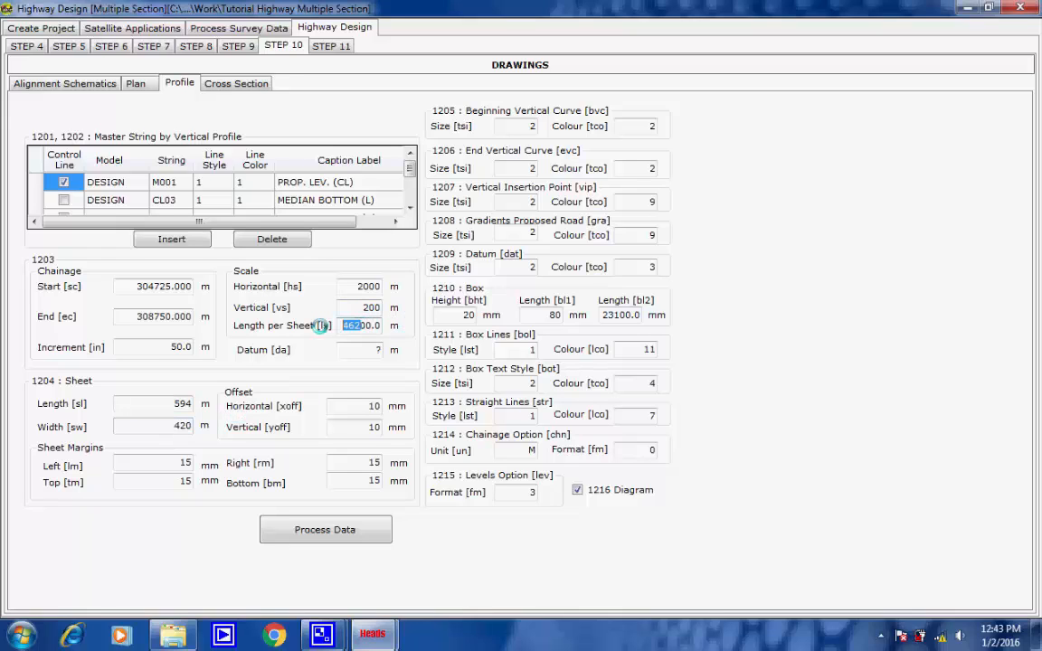
text(10)
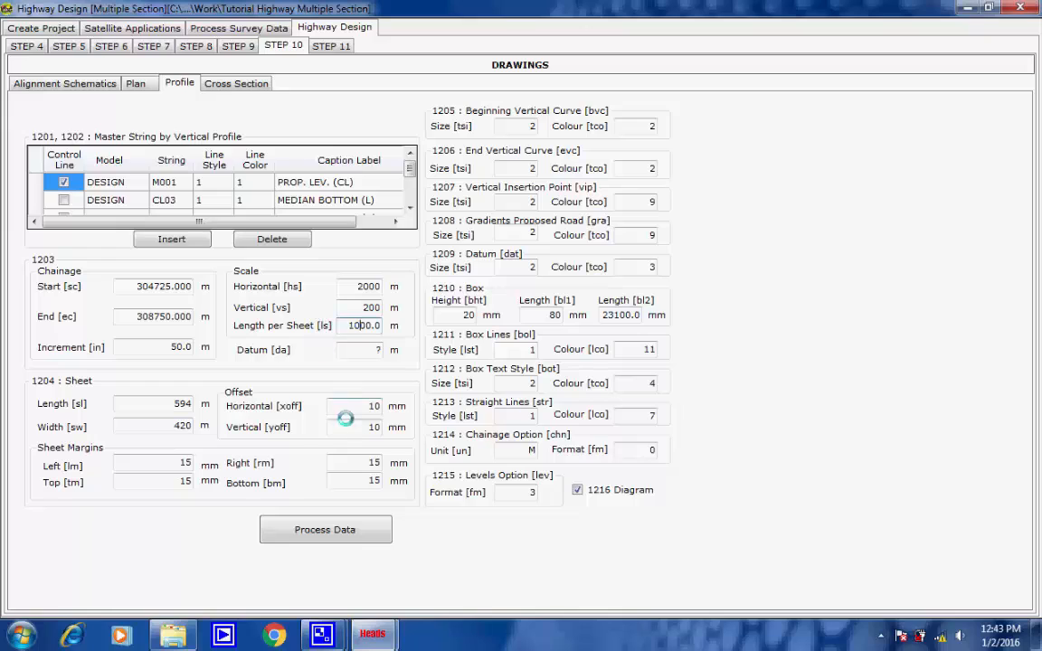
drag(345, 324, 392, 325)
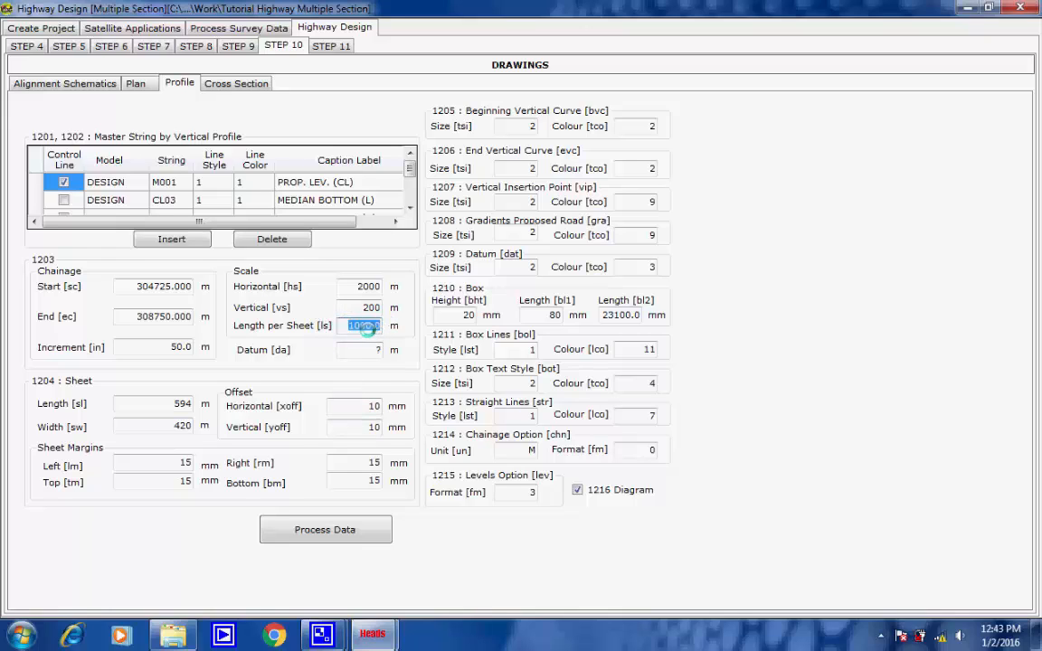
Step: Process the profile drawing with the current settings and finish the profile run
click(322, 526)
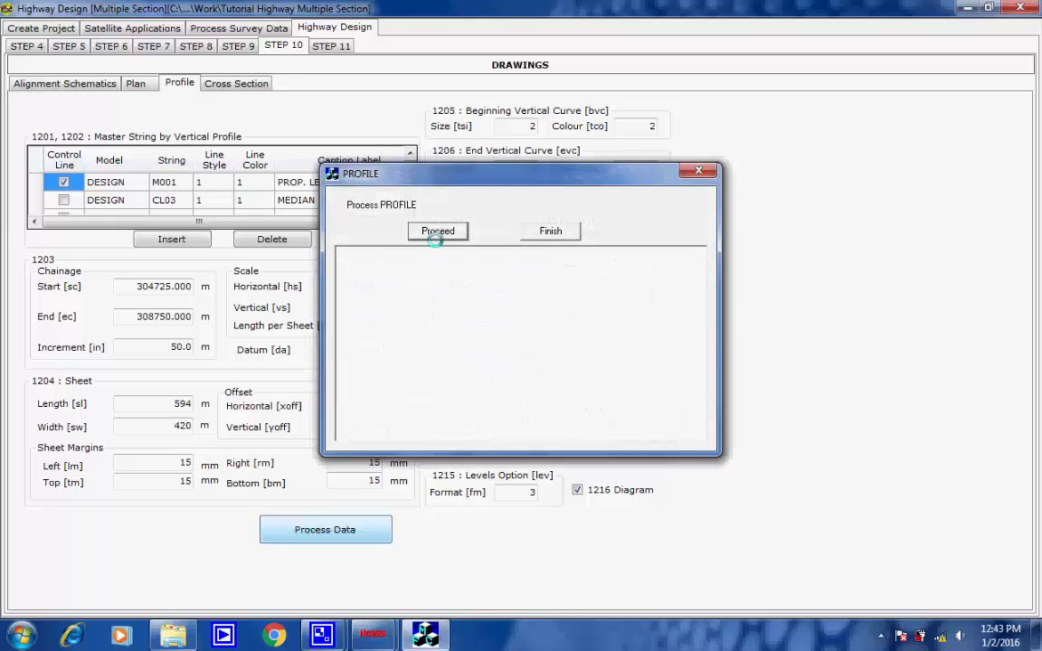
click(437, 232)
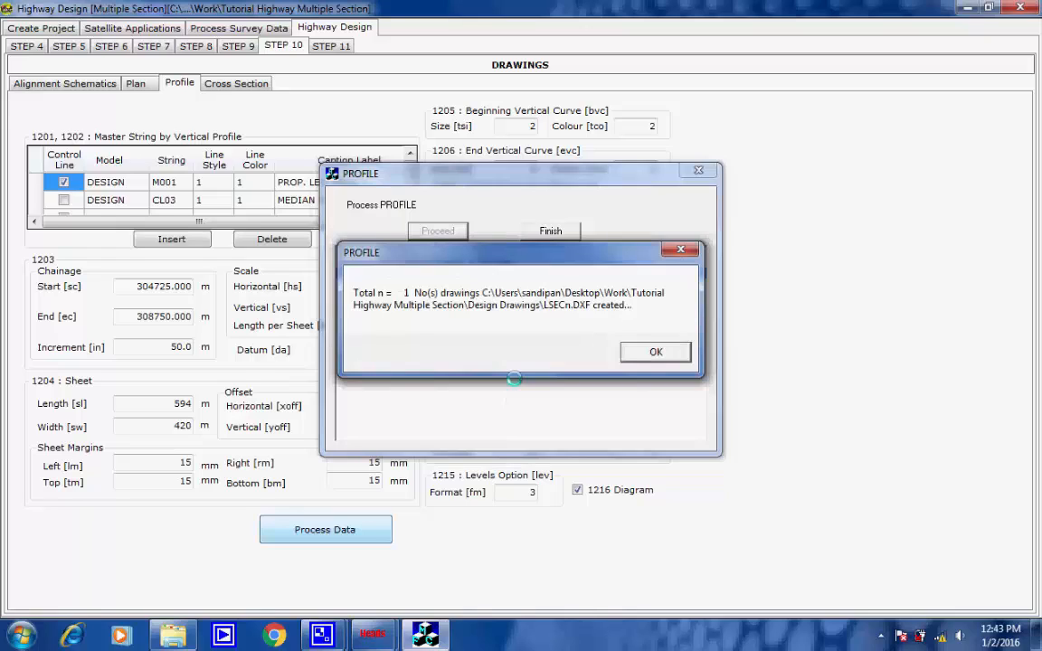
click(651, 351)
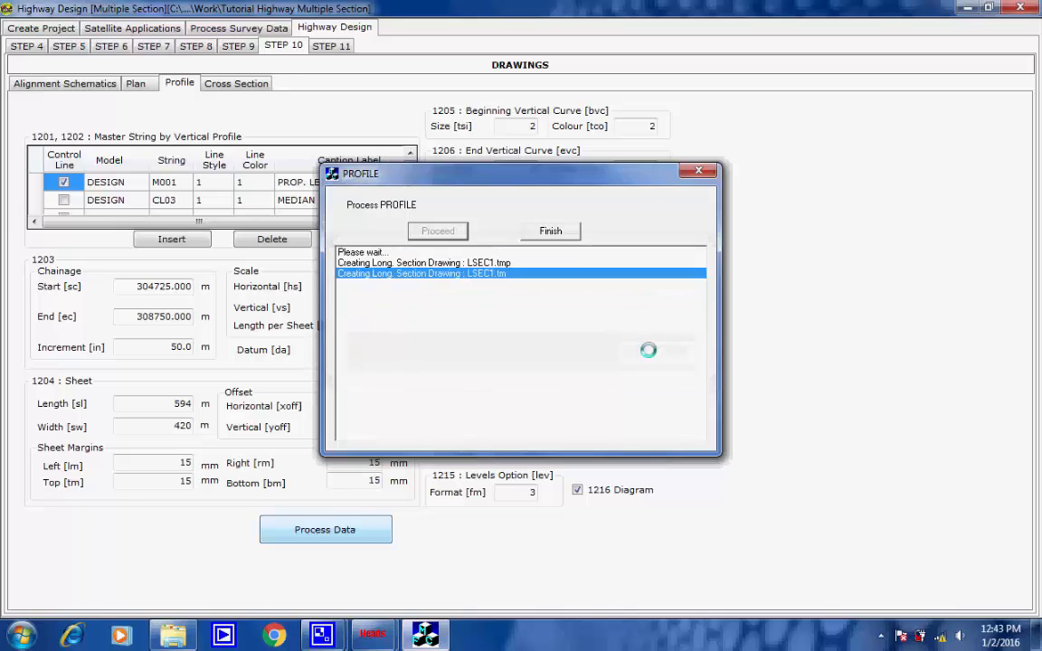
click(551, 230)
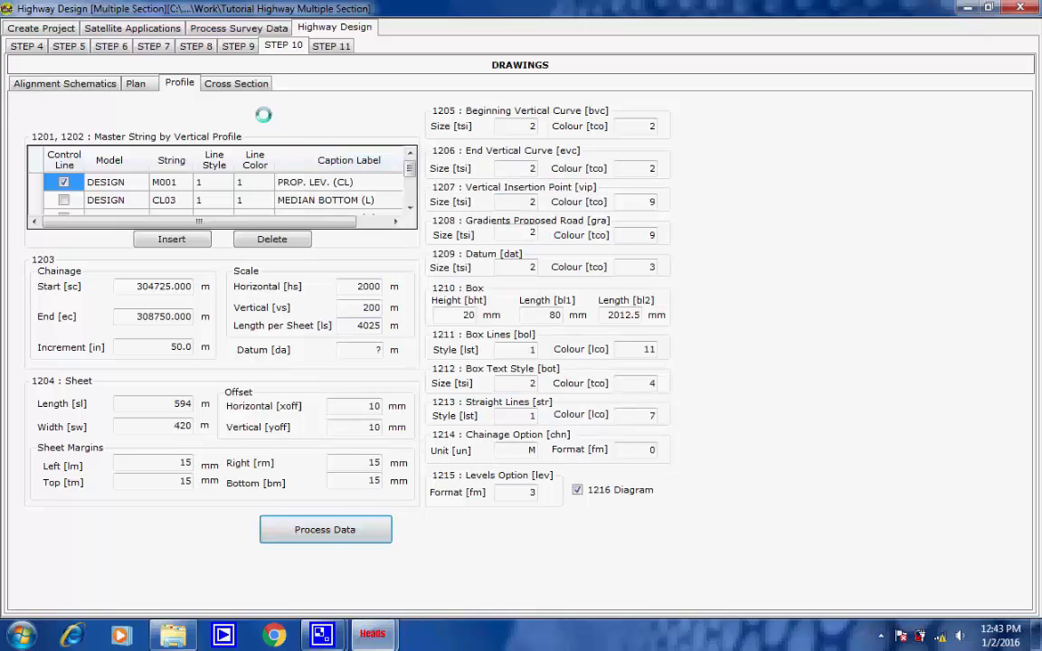
Step: Open the cross section drawing settings and review the chainage range, horizontal and vertical scales, and sheet size
click(234, 82)
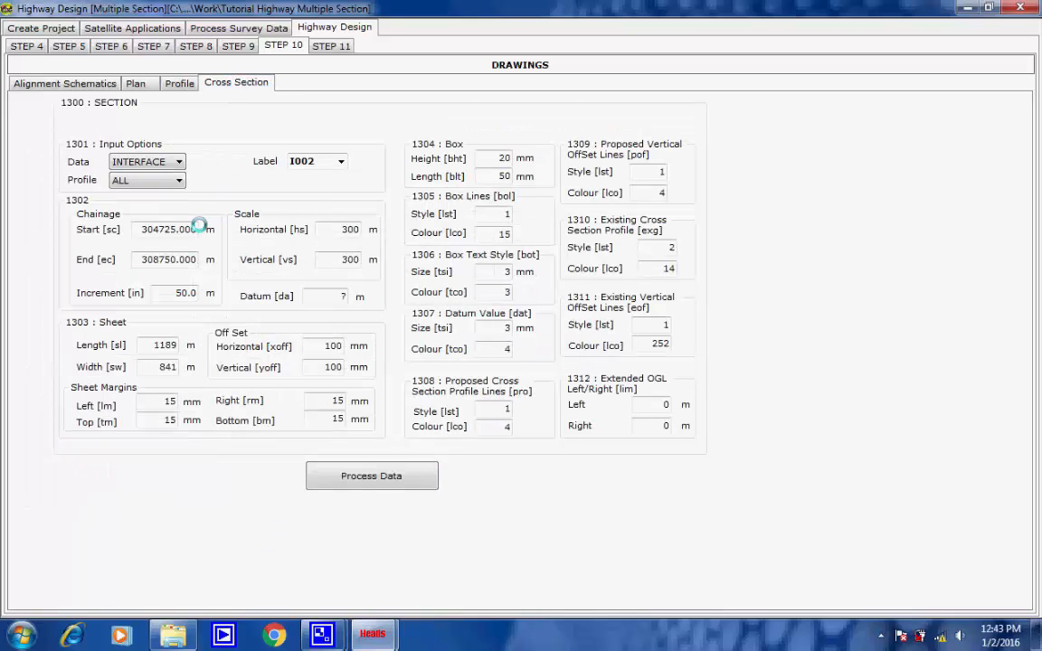
drag(142, 230, 225, 229)
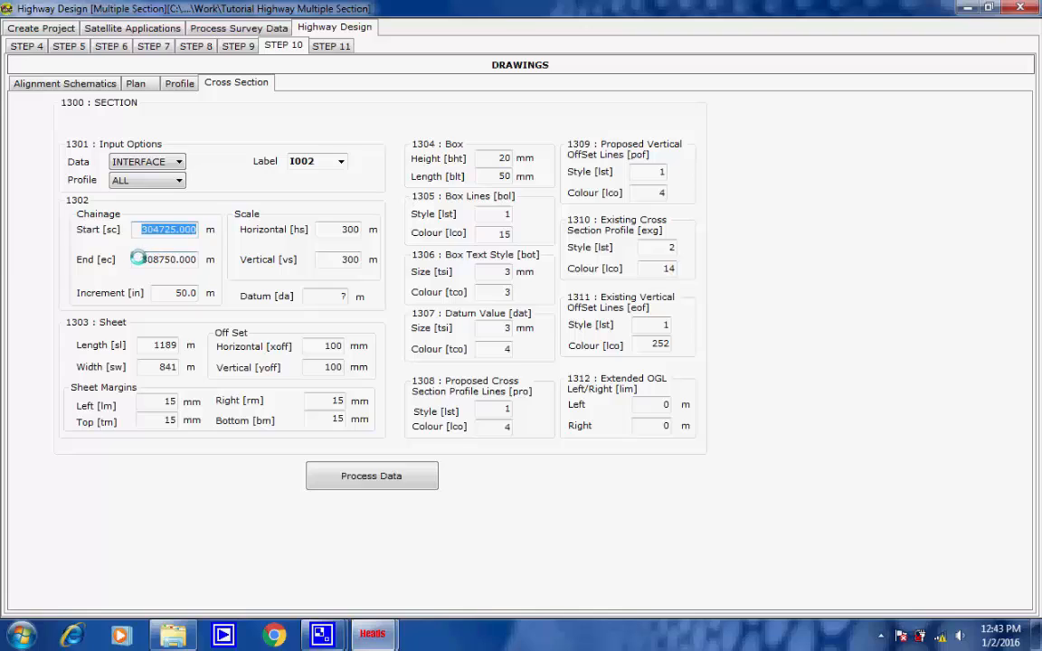
drag(136, 258, 232, 259)
click(194, 260)
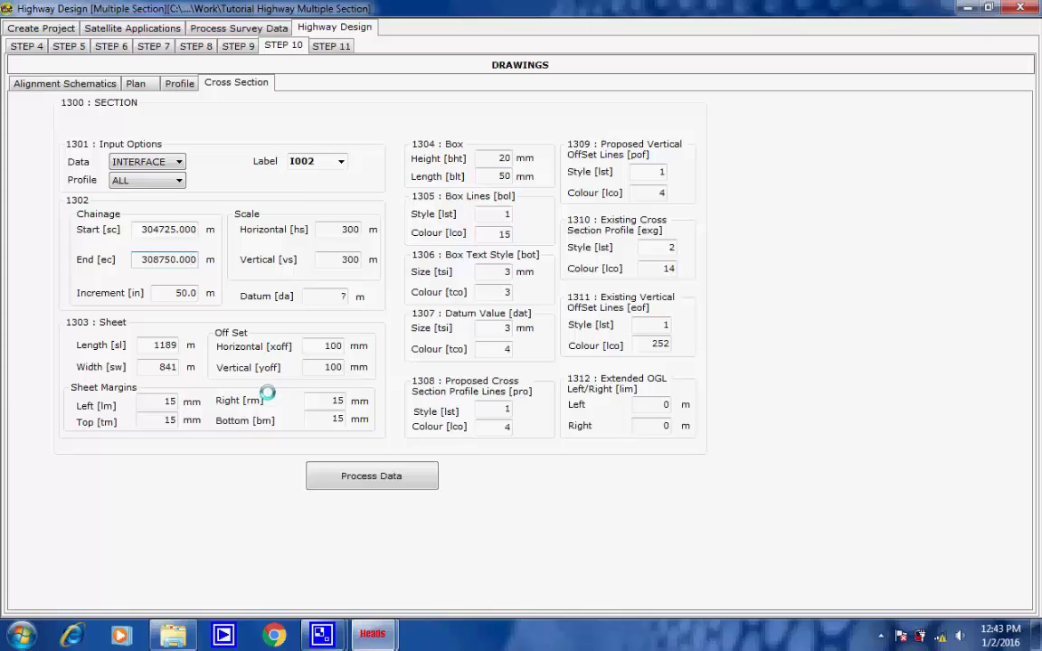
click(336, 231)
click(333, 260)
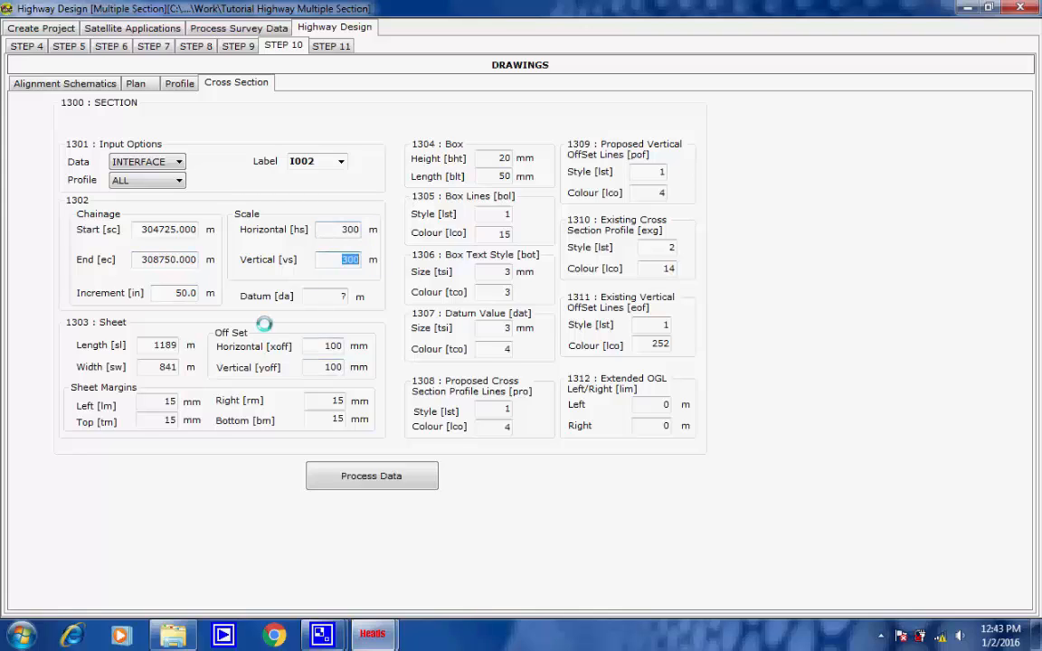
click(161, 367)
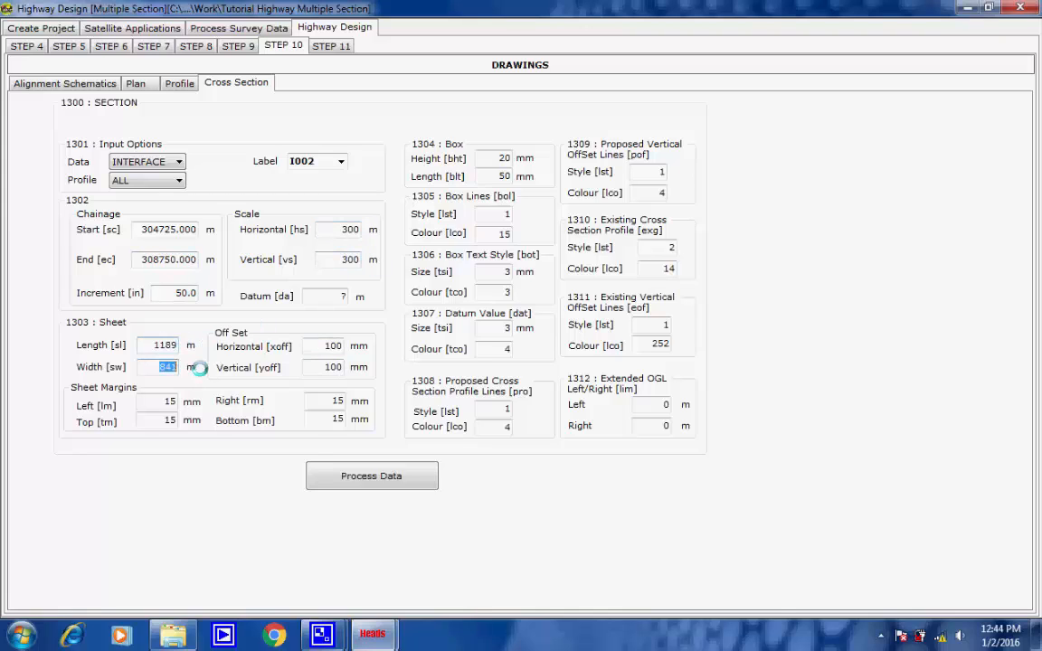
Step: Process the cross section drawings for label I002 with all profiles and the default settings, and finish the run
click(344, 472)
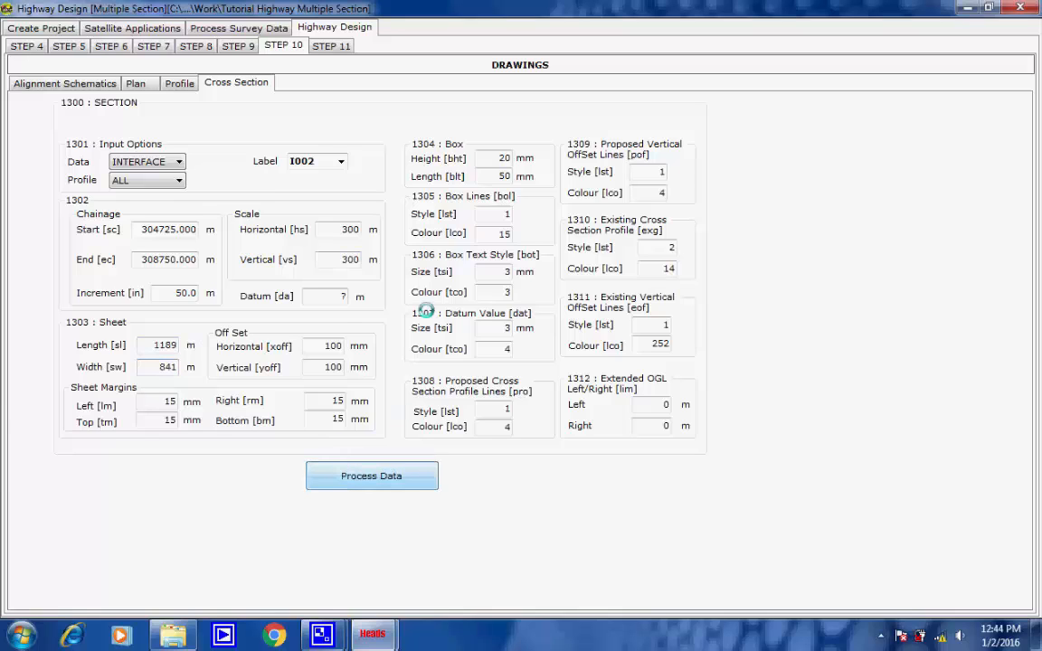
click(436, 232)
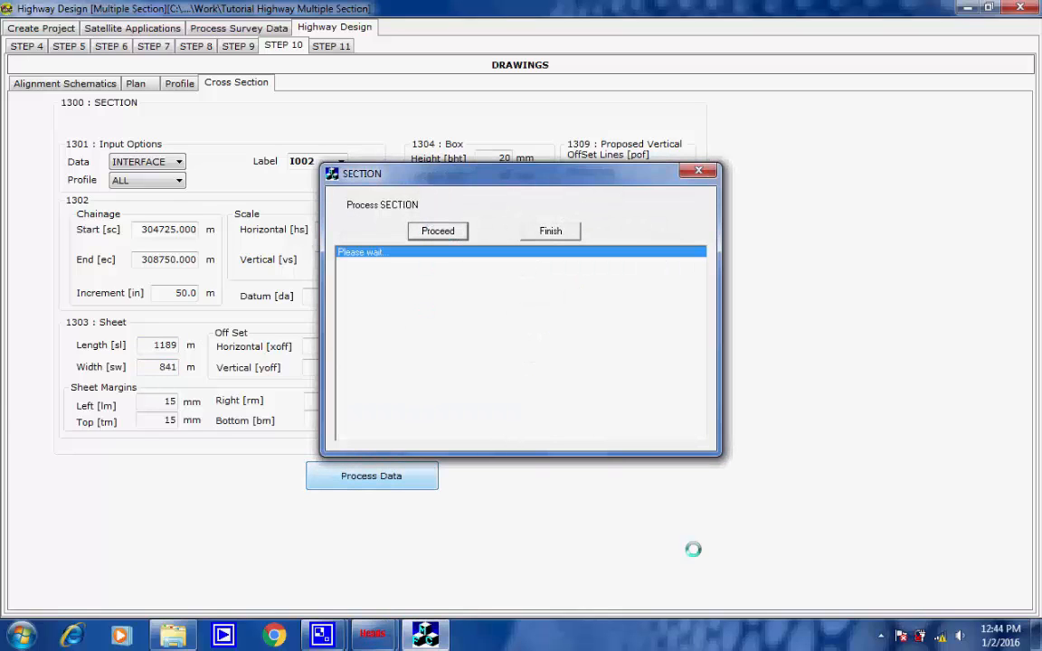
click(881, 636)
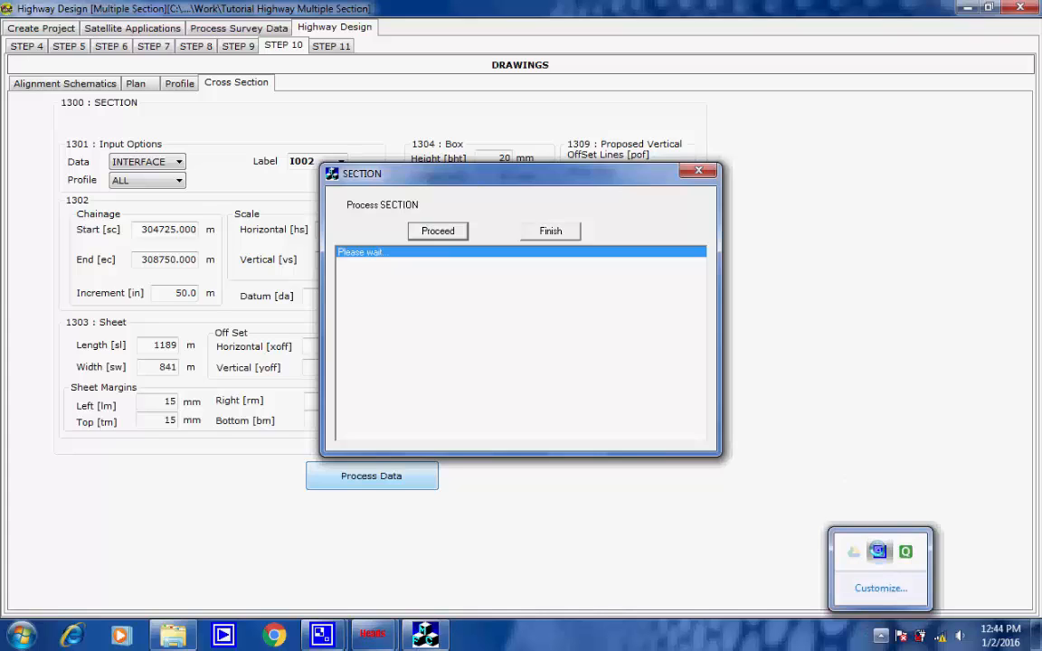
click(879, 551)
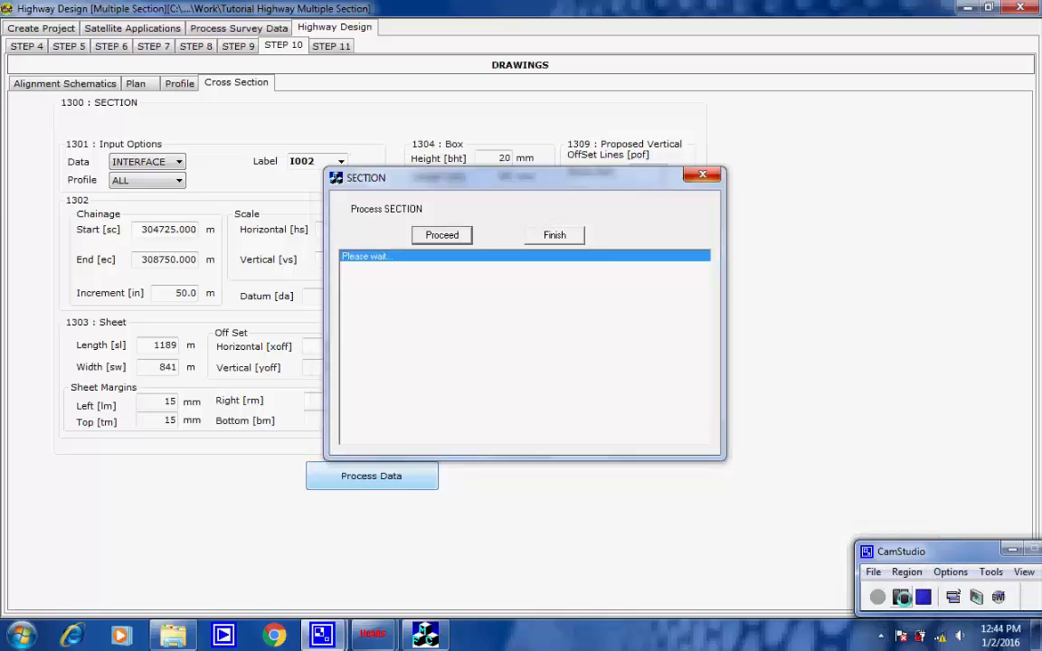
click(659, 353)
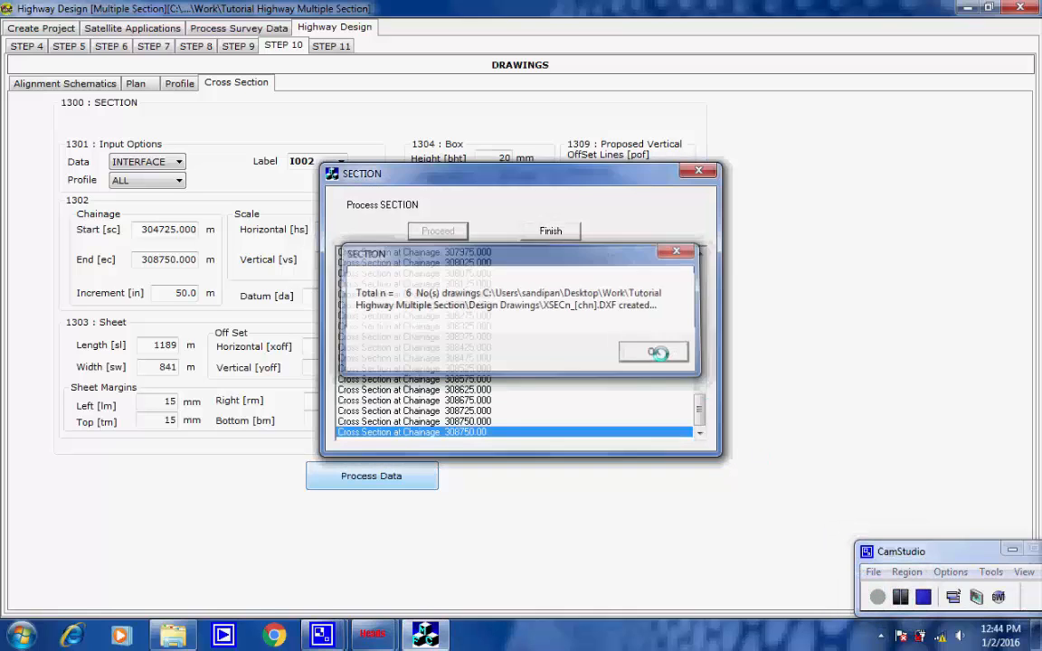
click(551, 231)
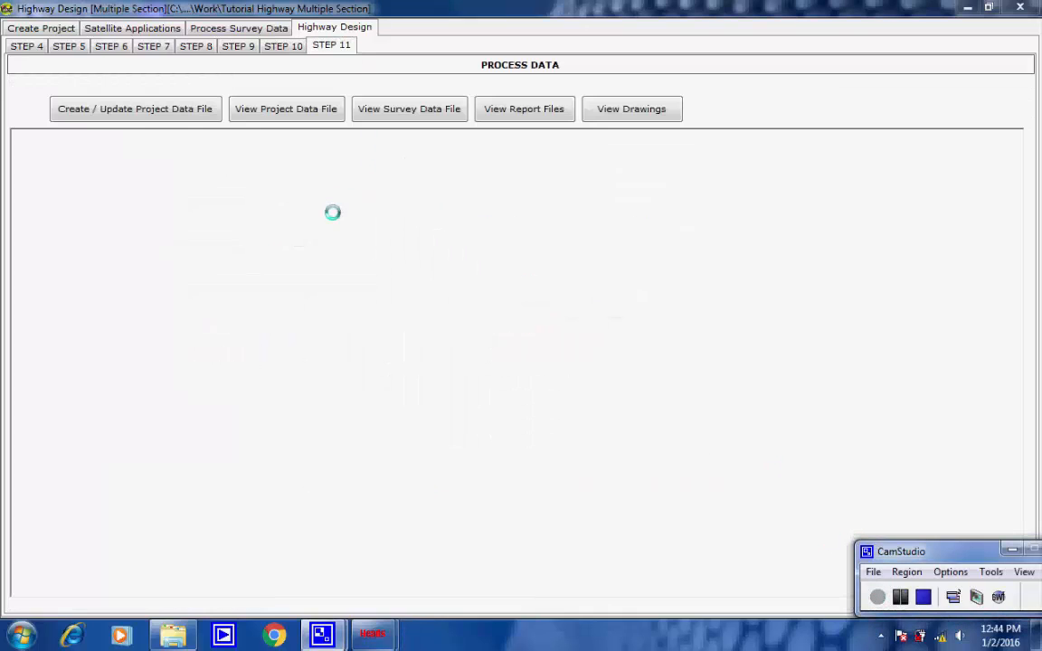
Step: Create the project data file in the final stage and look through its contents in the text viewer
click(116, 109)
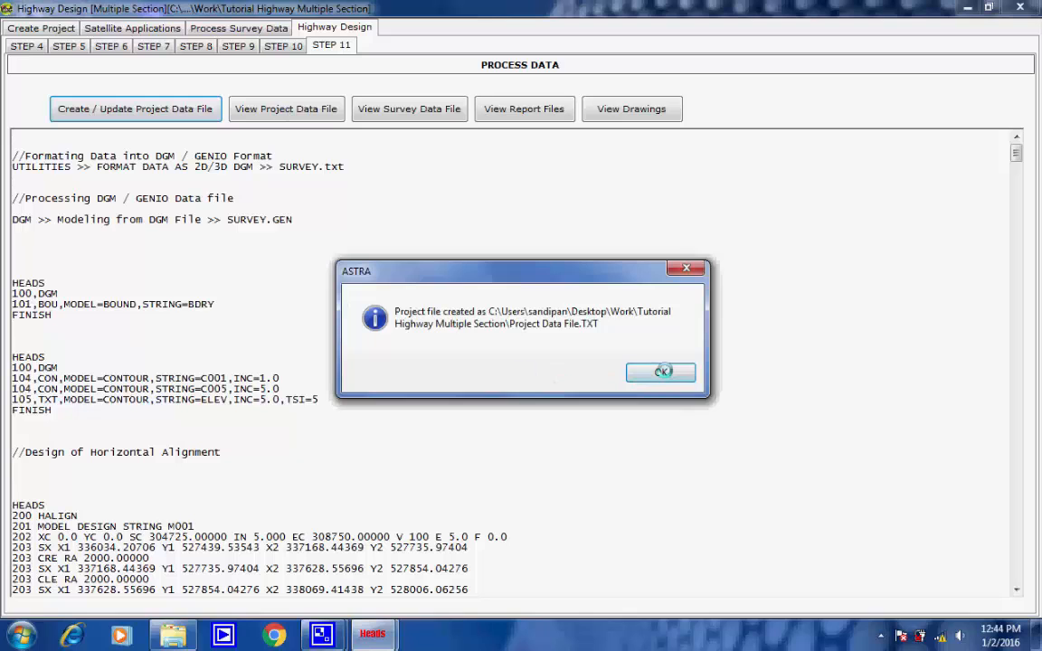
click(660, 372)
click(270, 108)
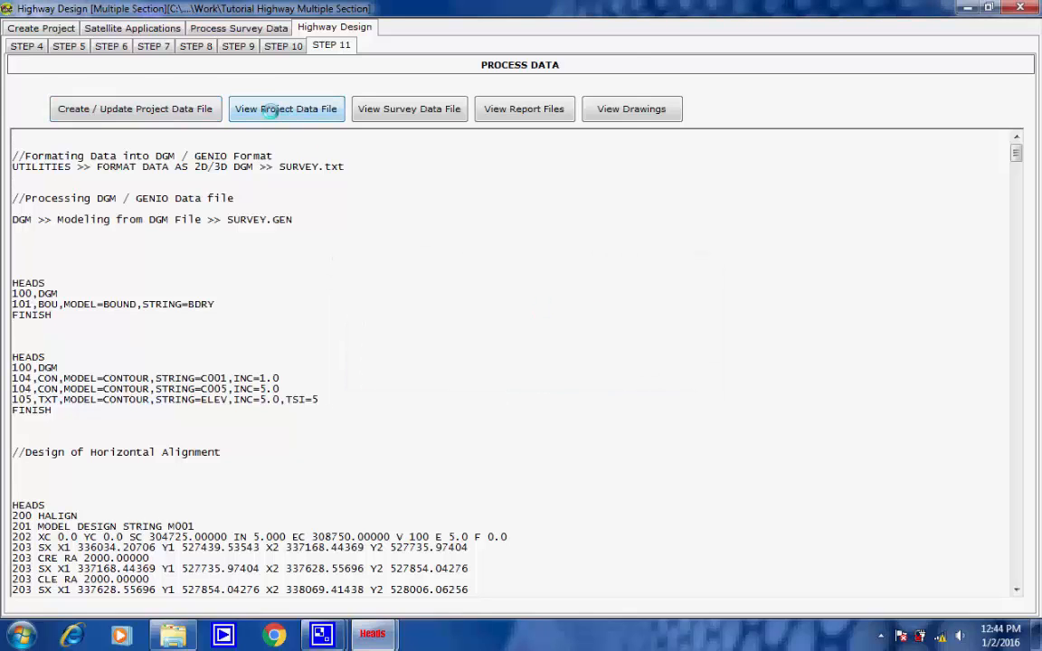
drag(616, 68, 554, 85)
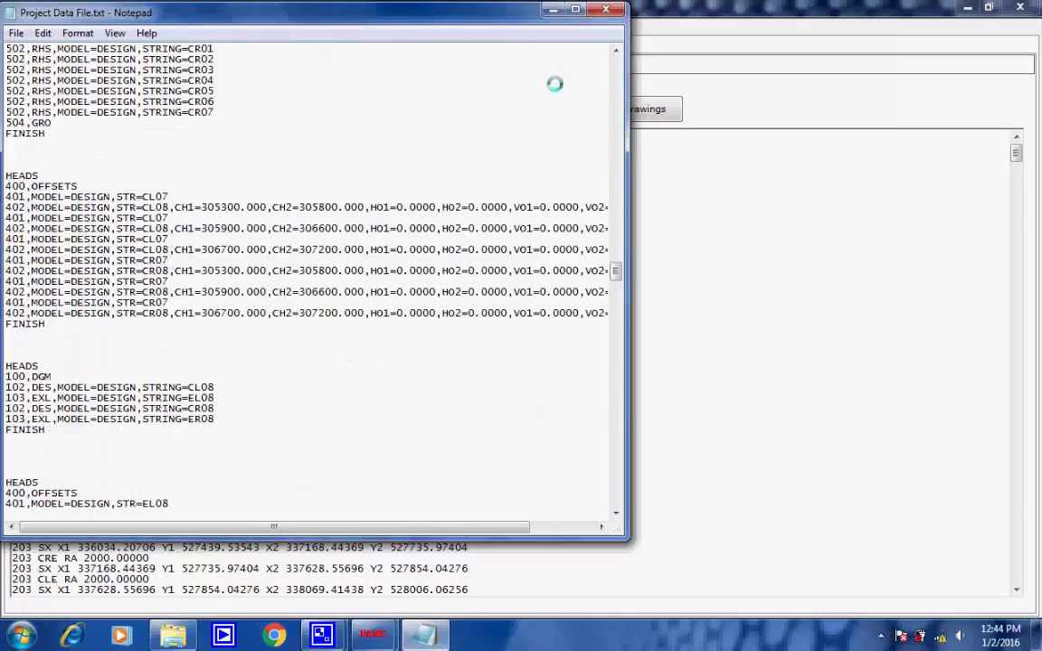
click(600, 9)
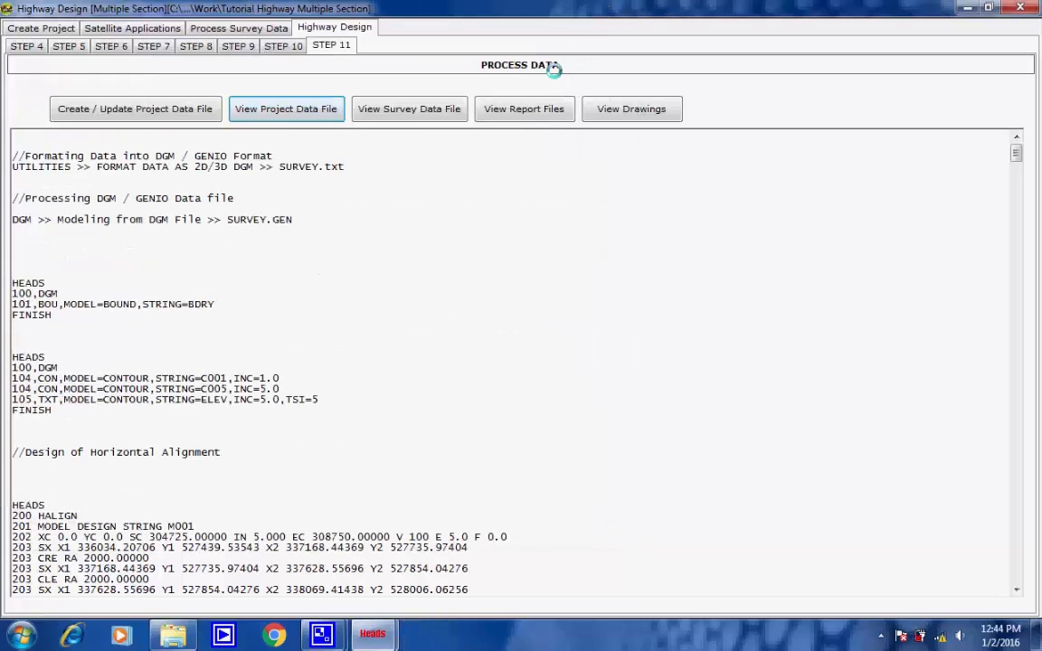
Step: Open the processed report VALIGNMENT.REP and examine its input data, vertical curve details and running chainage table through to the end
click(524, 109)
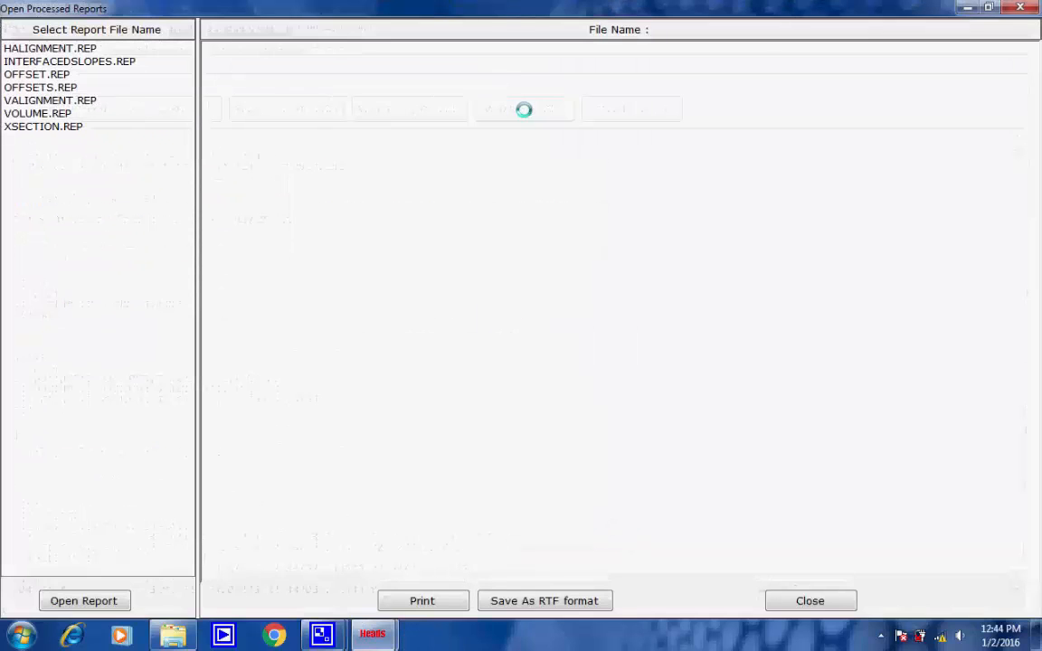
click(56, 100)
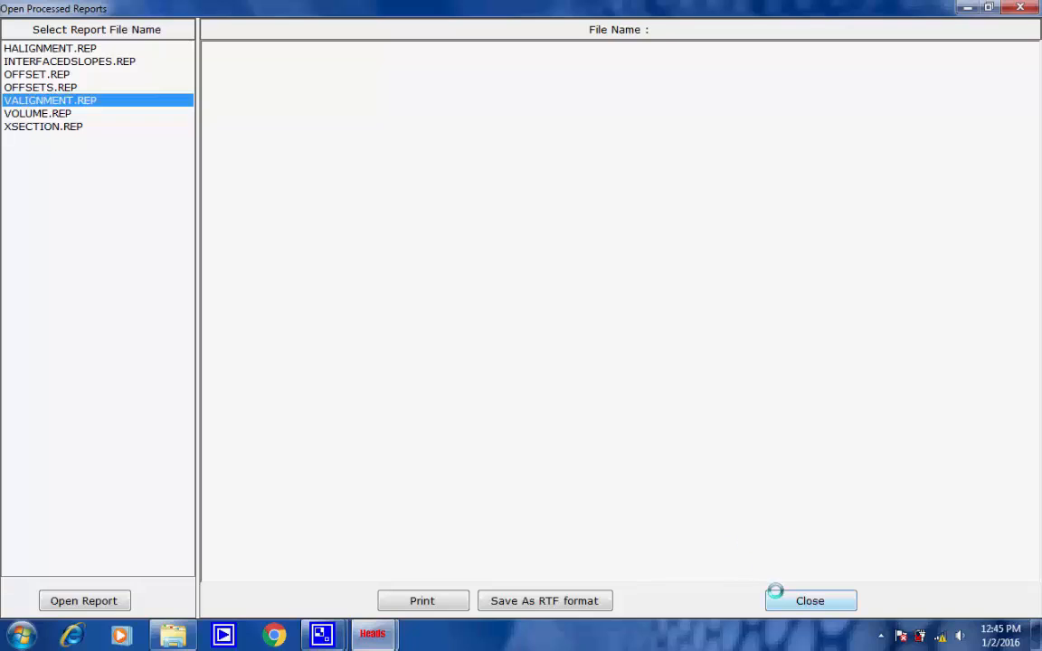
click(876, 634)
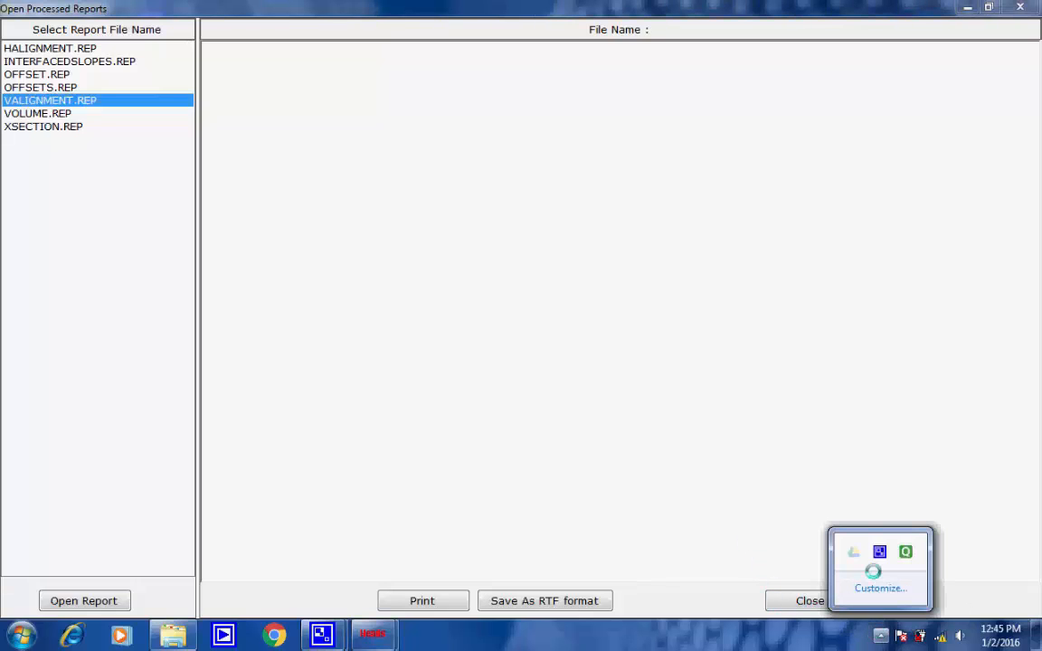
click(879, 551)
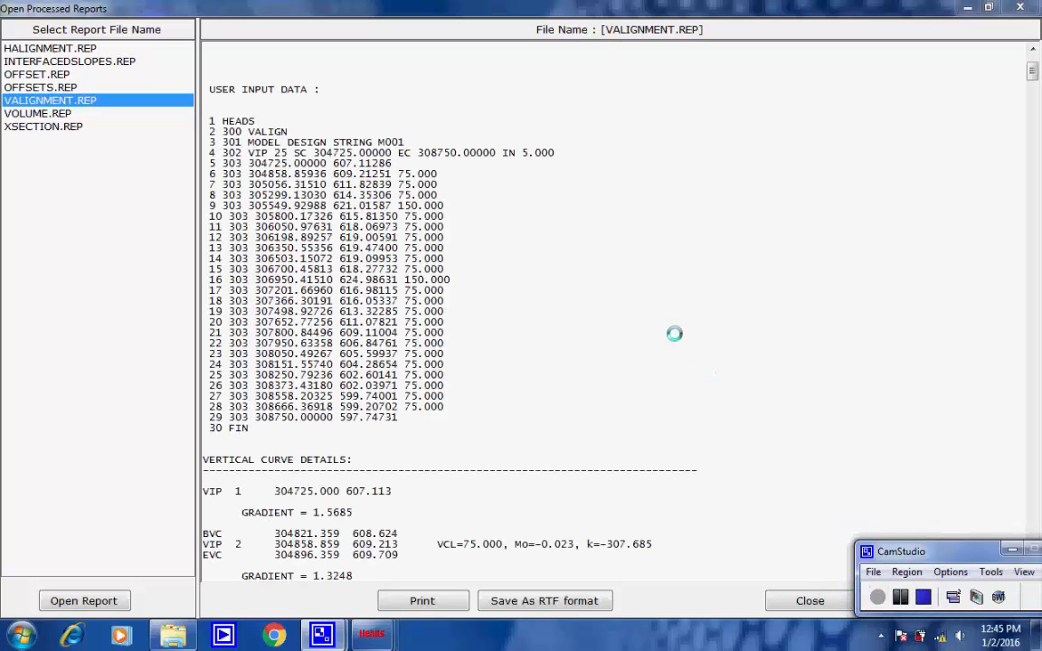
scroll(687, 353, down, 4)
scroll(673, 338, down, 3)
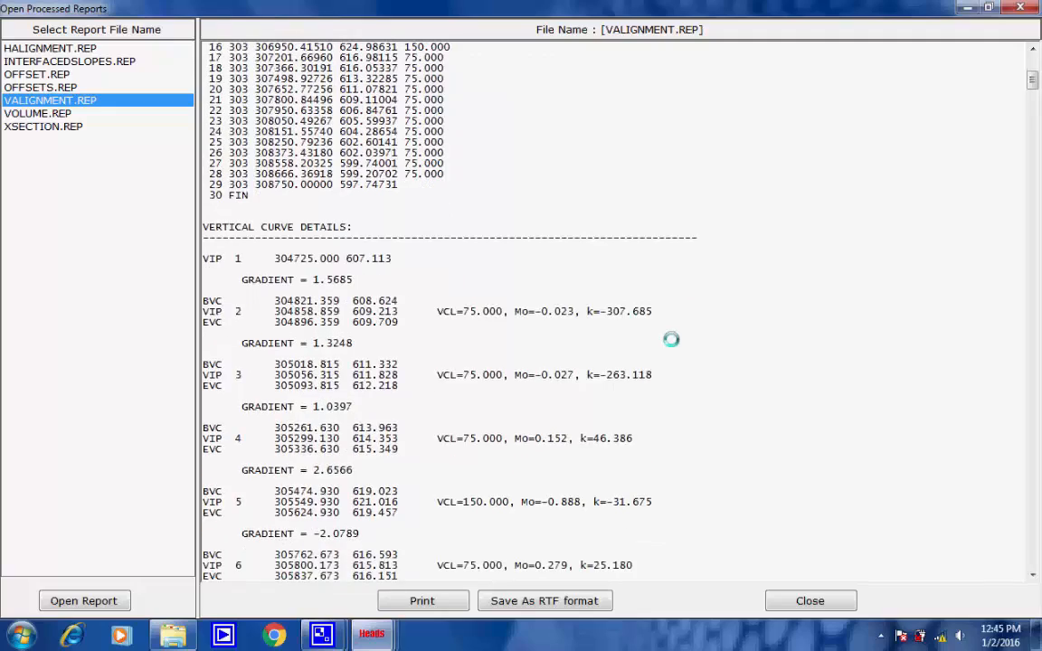
scroll(669, 339, down, 6)
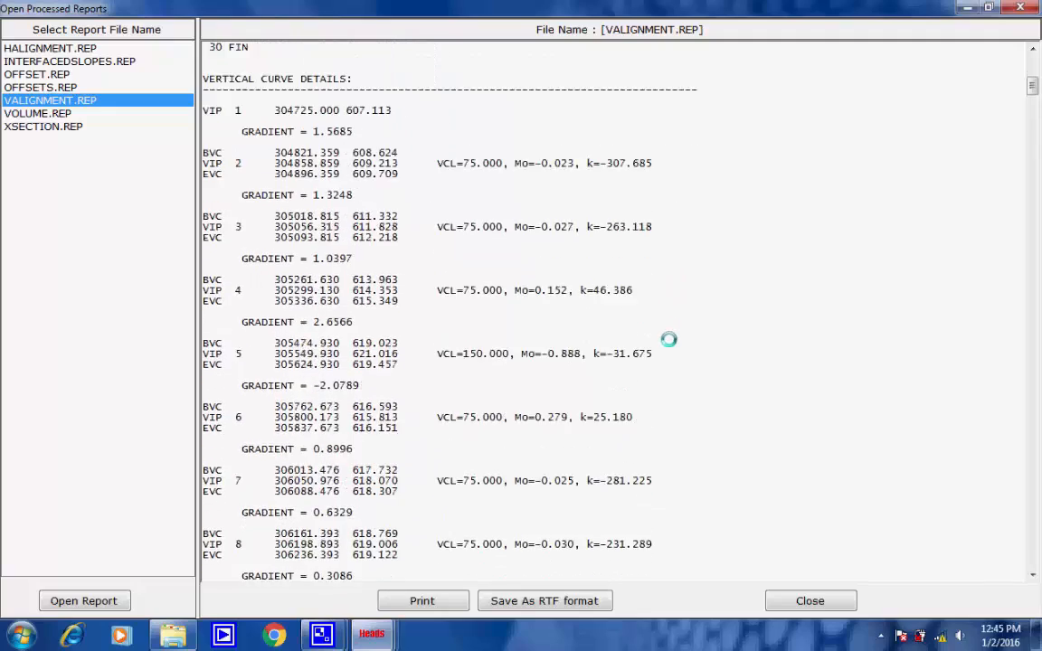
scroll(667, 340, down, 20)
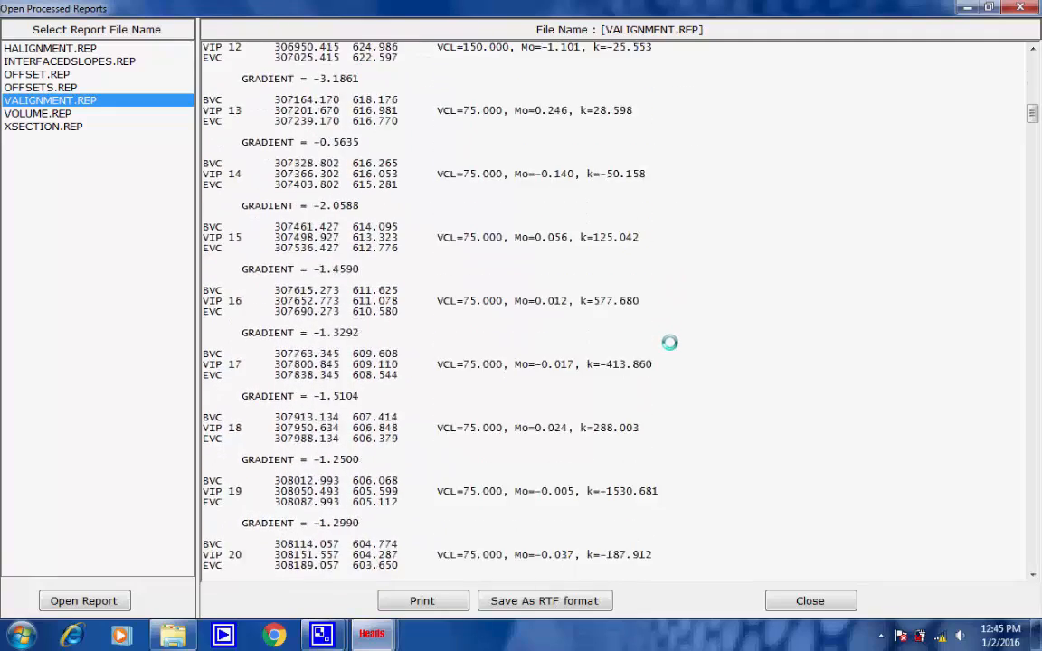
scroll(669, 342, down, 20)
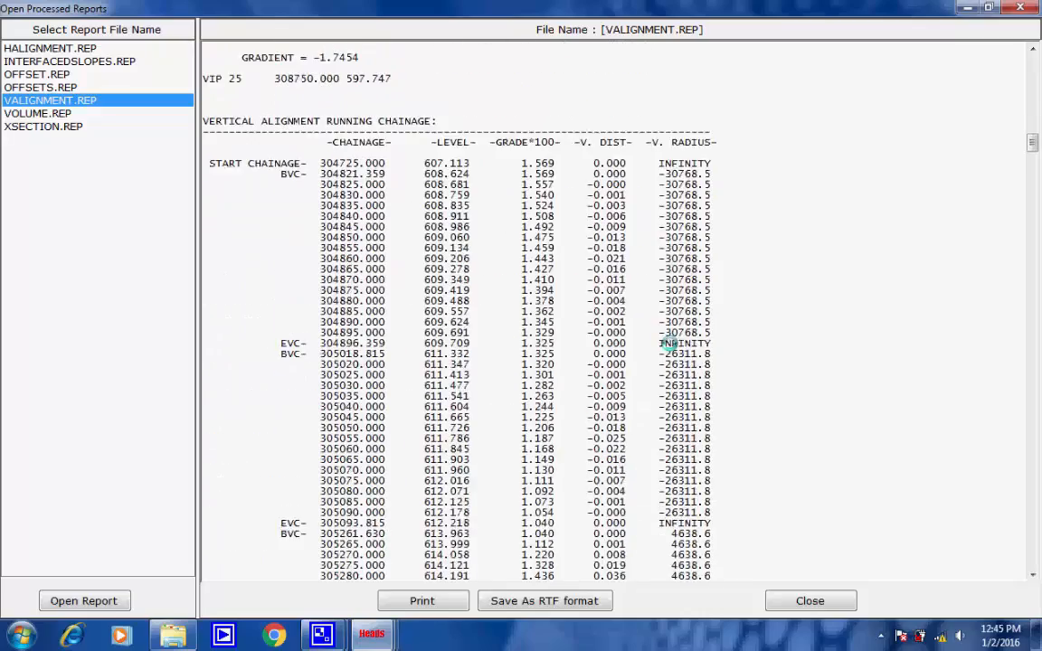
scroll(669, 344, down, 20)
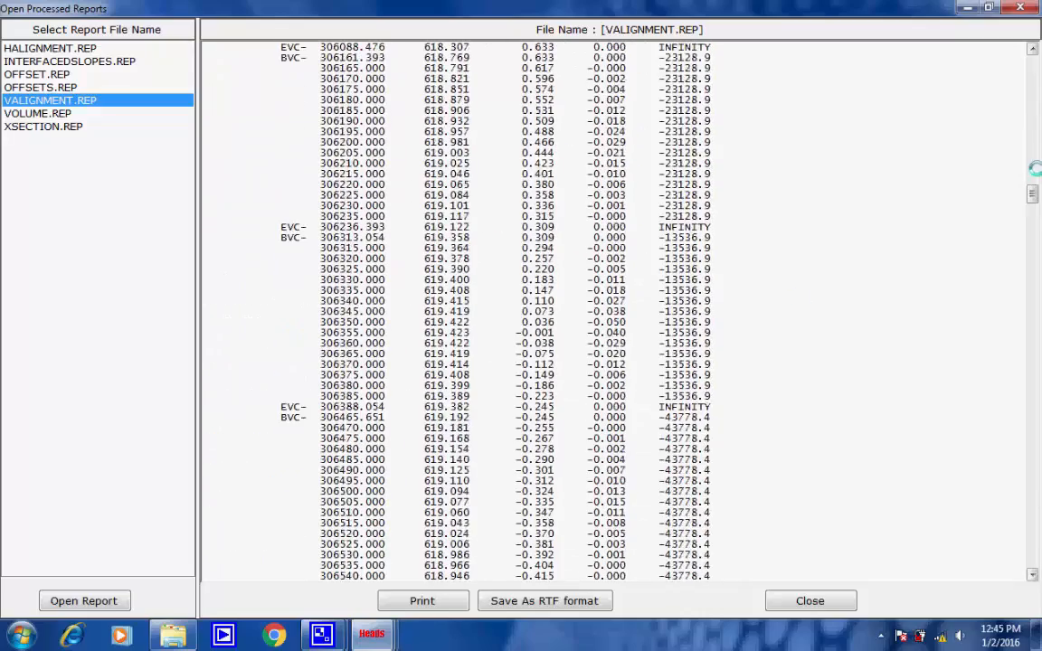
drag(1030, 186, 1025, 561)
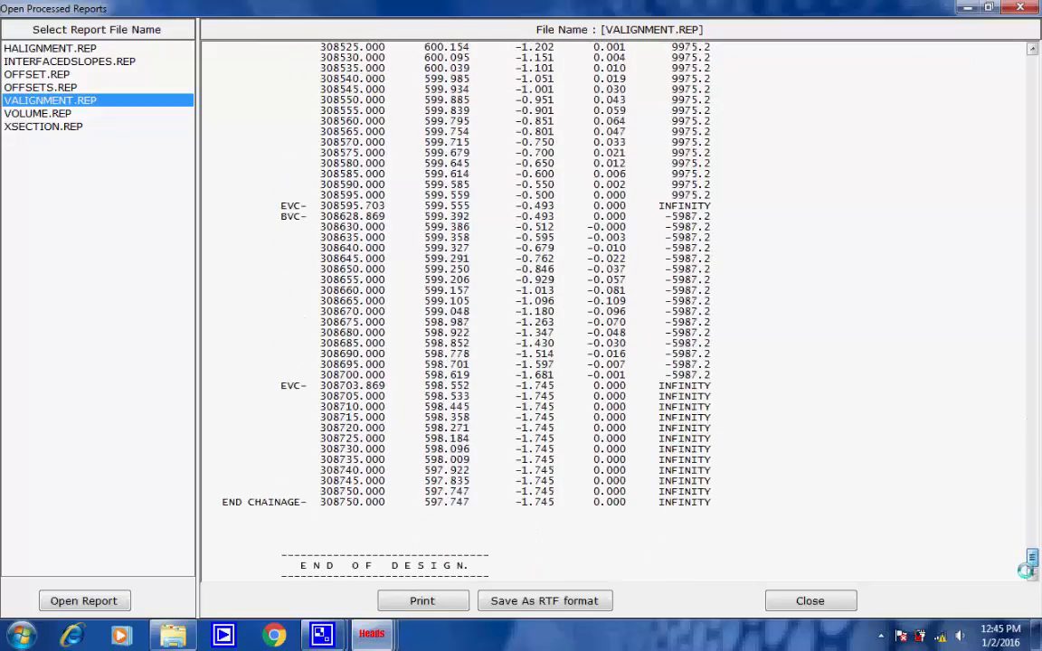
click(809, 600)
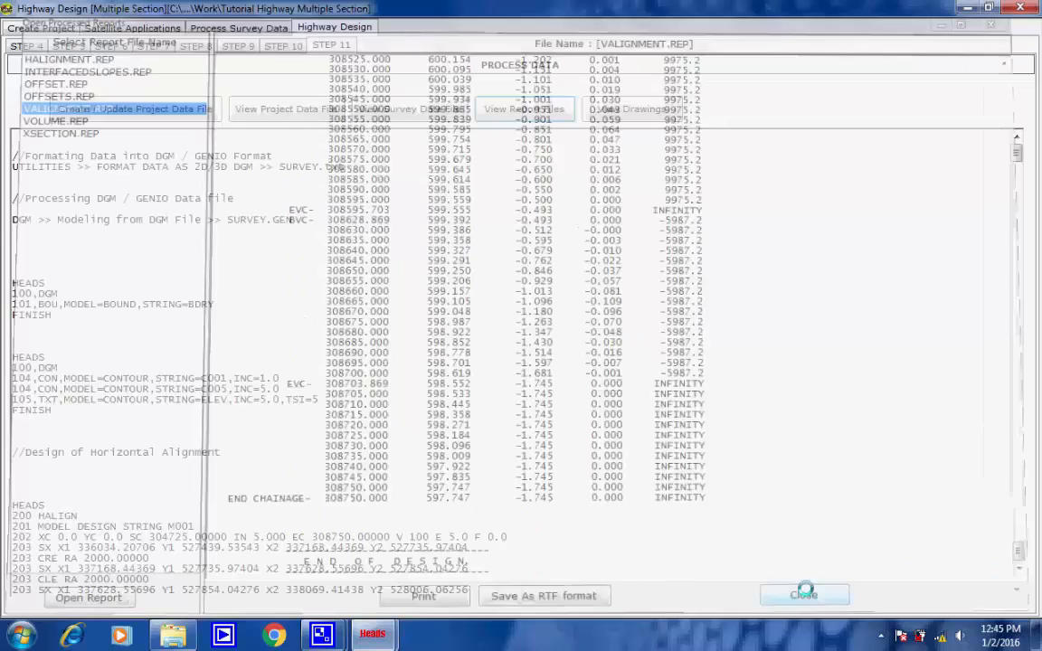
Step: Open all the design drawings in HEADS Viewer and inspect the profile drawing LSEC1.DXF up close
click(603, 108)
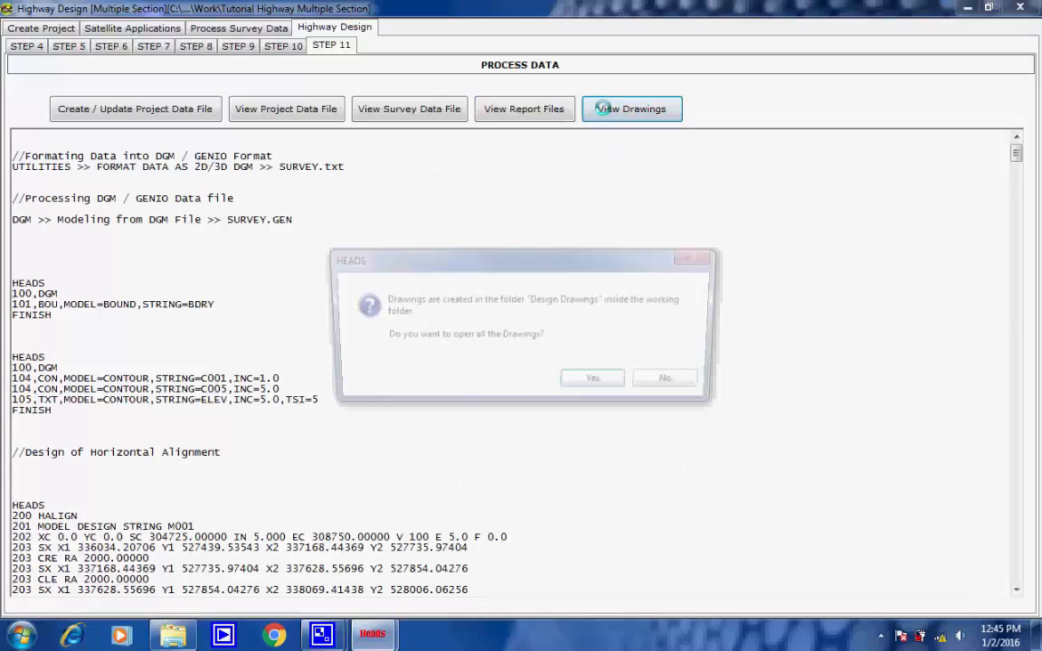
click(601, 382)
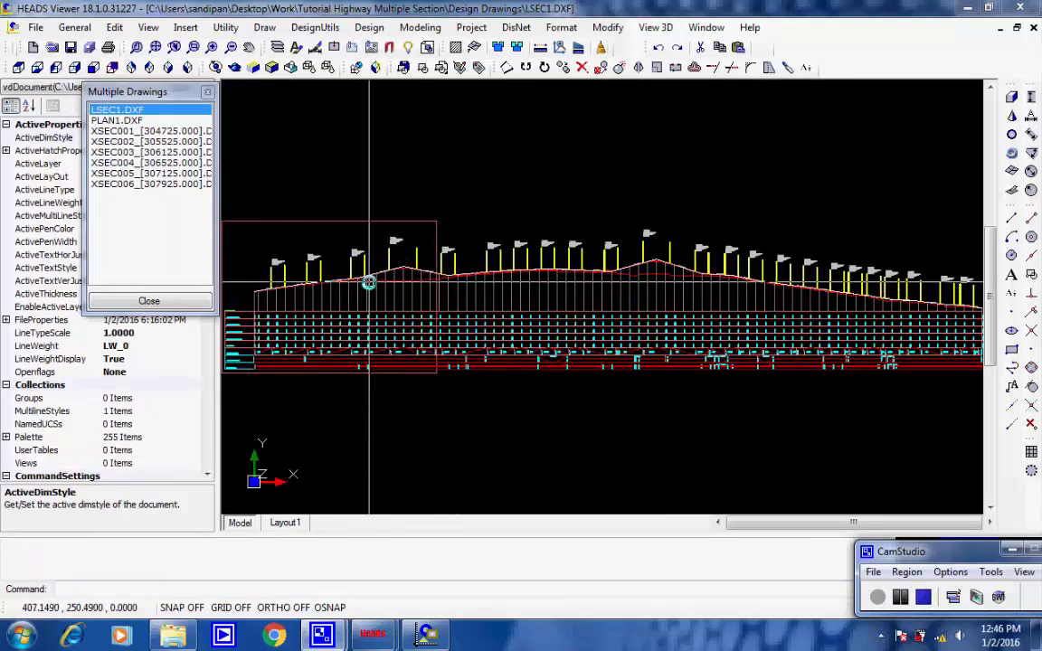
click(371, 248)
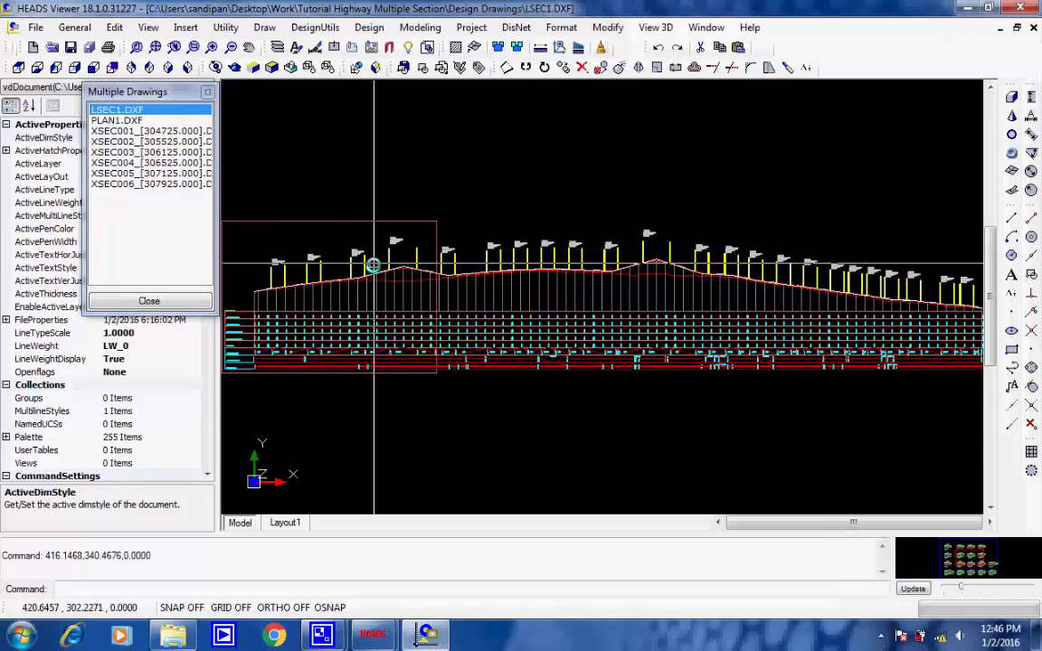
scroll(371, 253, up, 3)
scroll(374, 264, up, 2)
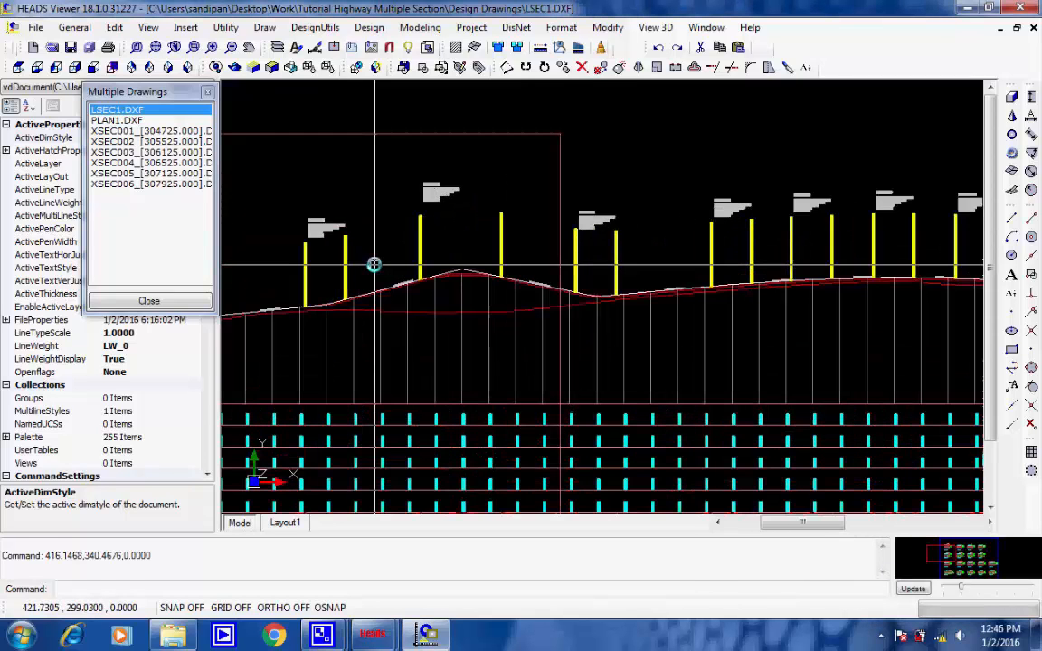
scroll(375, 266, down, 4)
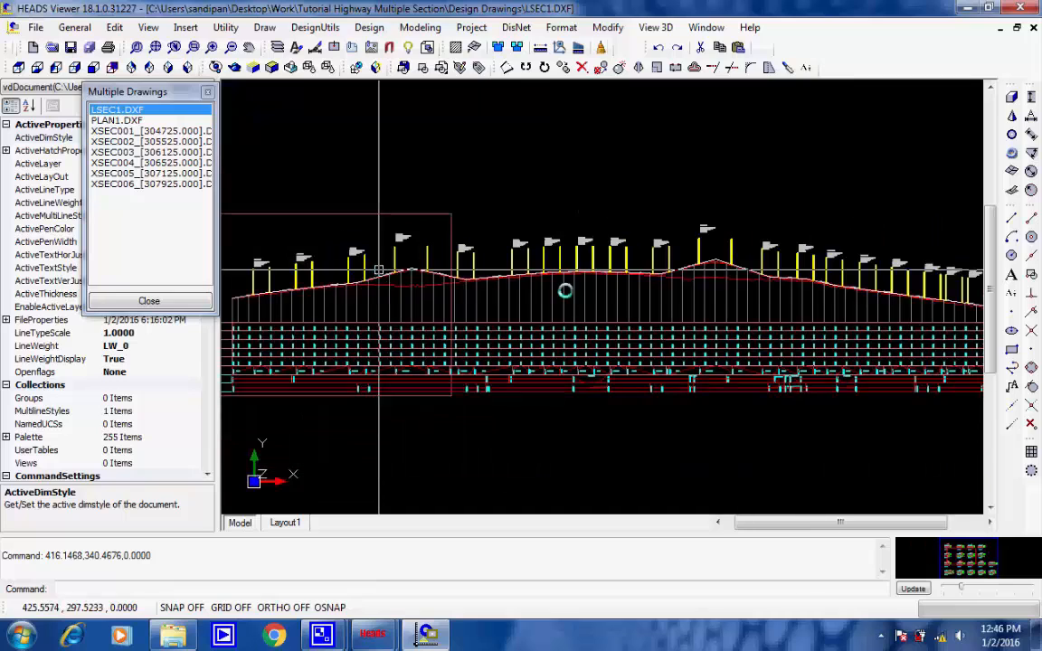
Step: Examine the longitudinal profile in LSEC1.DXF along the whole route, including its crests, vertical curve labels and level table
scroll(730, 282, up, 5)
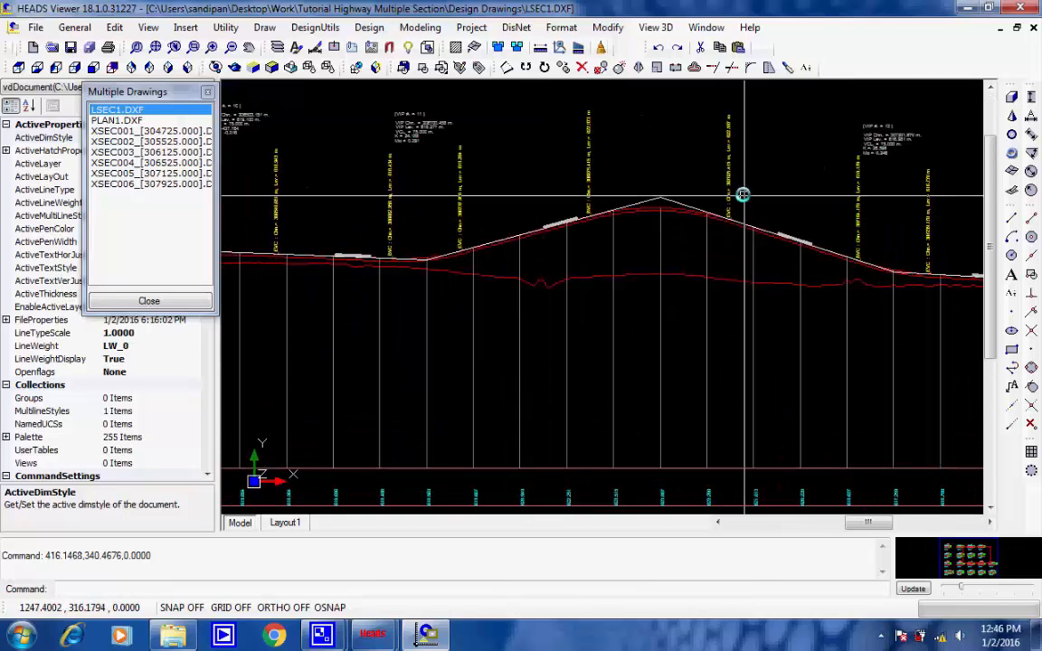
scroll(658, 179, up, 3)
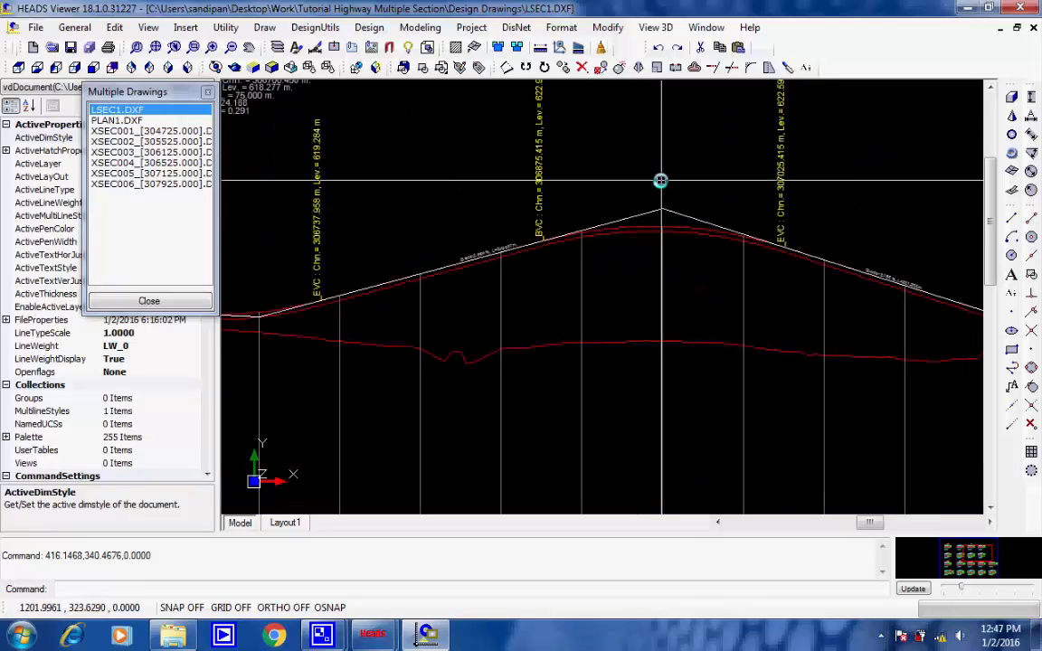
scroll(660, 181, down, 3)
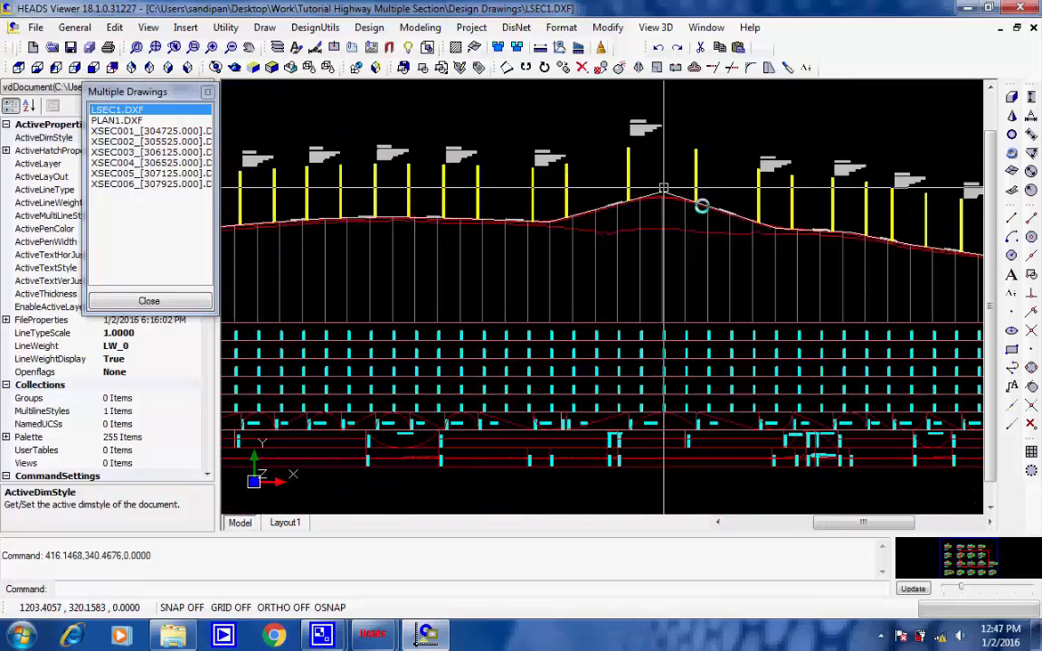
middle_drag(810, 223, 544, 207)
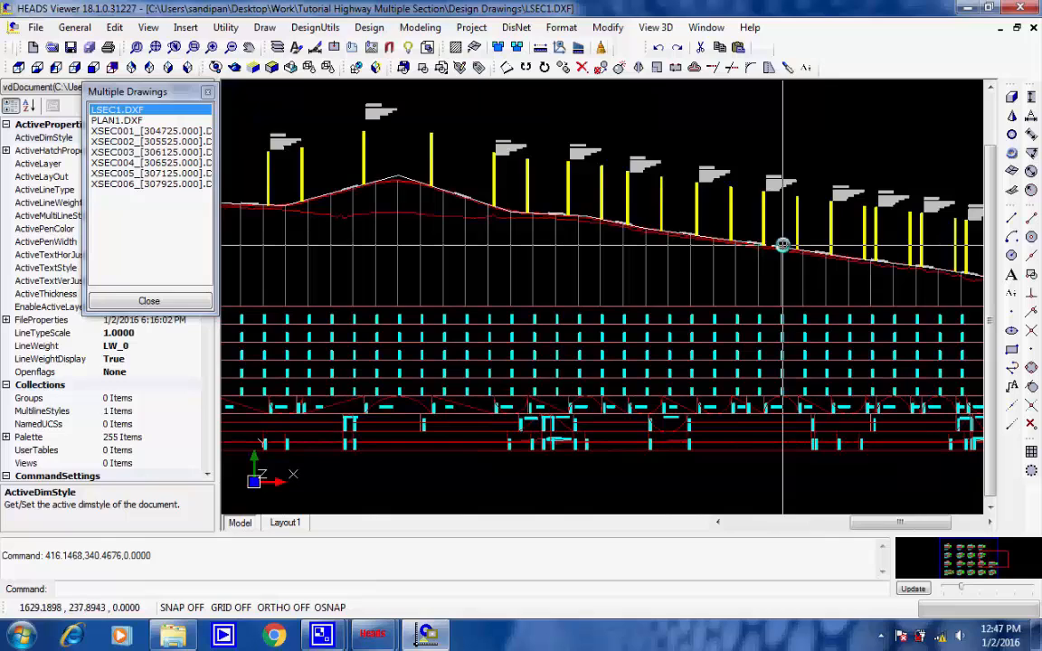
scroll(818, 253, up, 2)
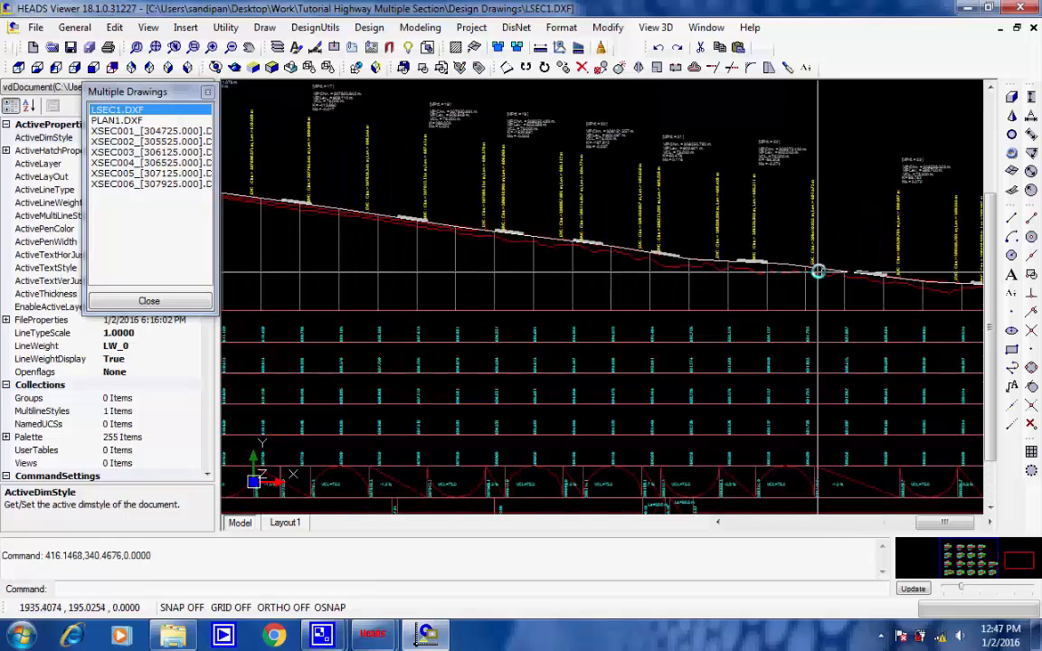
scroll(824, 246, down, 2)
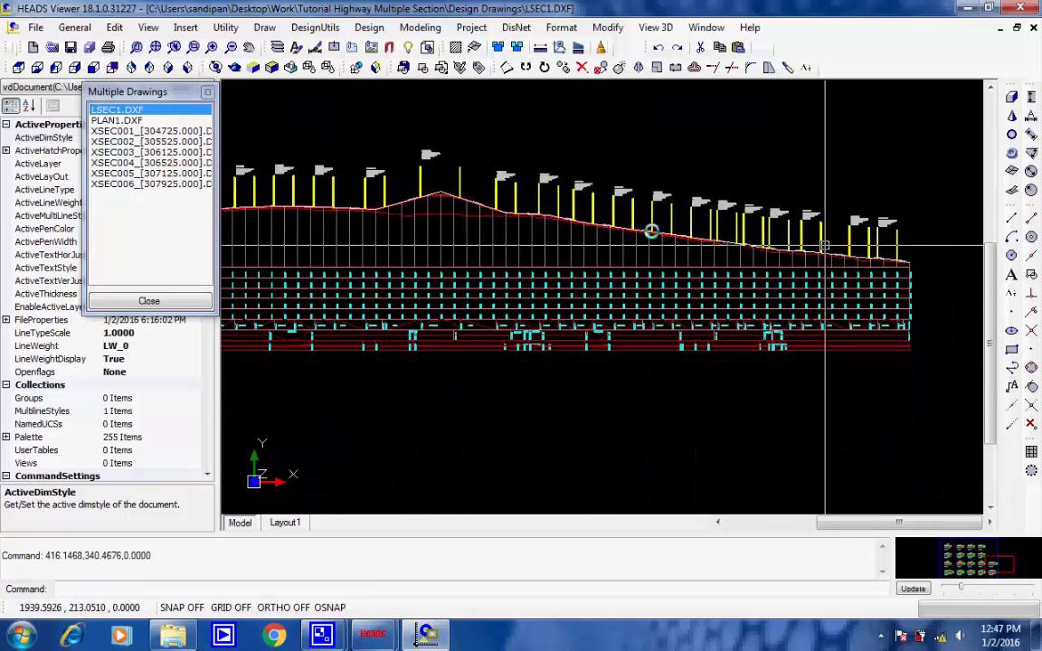
middle_drag(333, 209, 723, 224)
scroll(724, 223, down, 1)
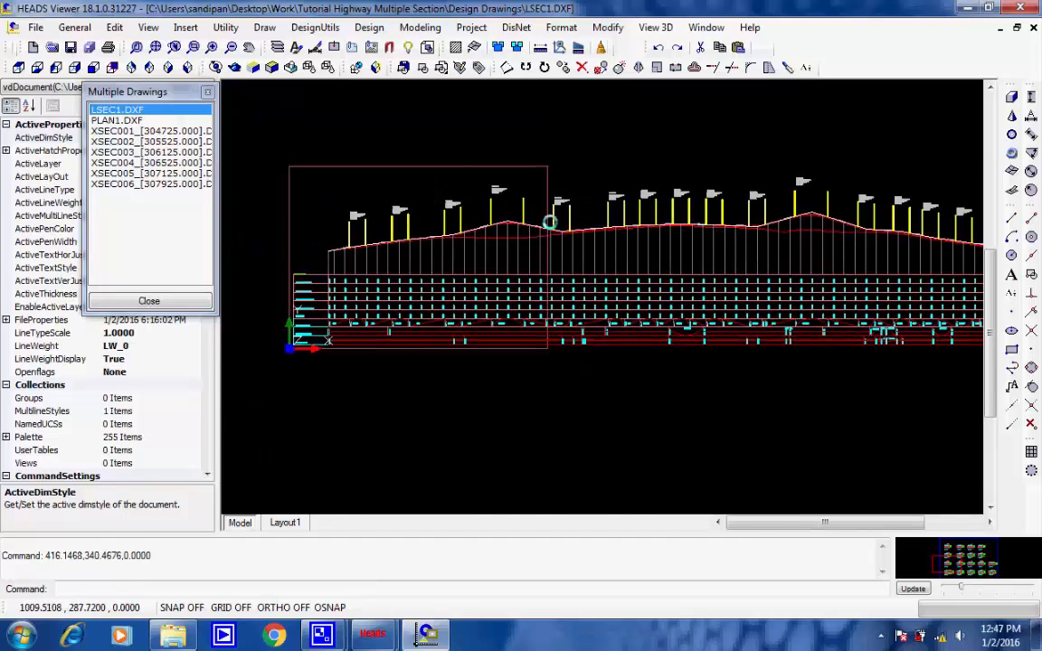
scroll(543, 218, up, 3)
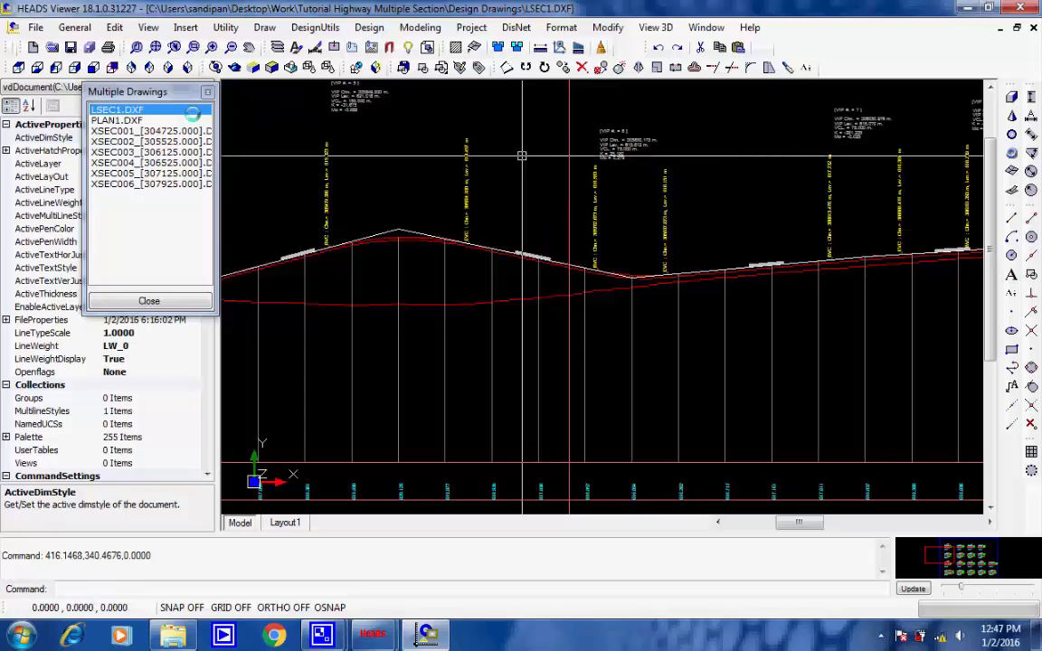
Step: Open the plan drawing PLAN1.DXF and follow the highway alignment from its start through the section changes and curves to the end
click(113, 120)
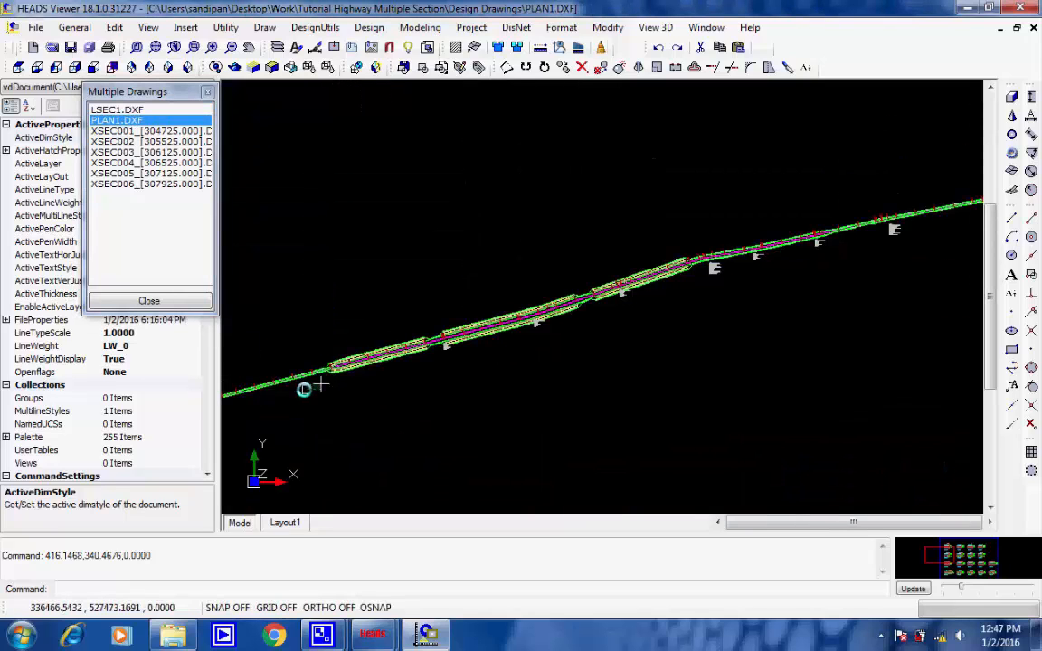
middle_drag(305, 390, 466, 382)
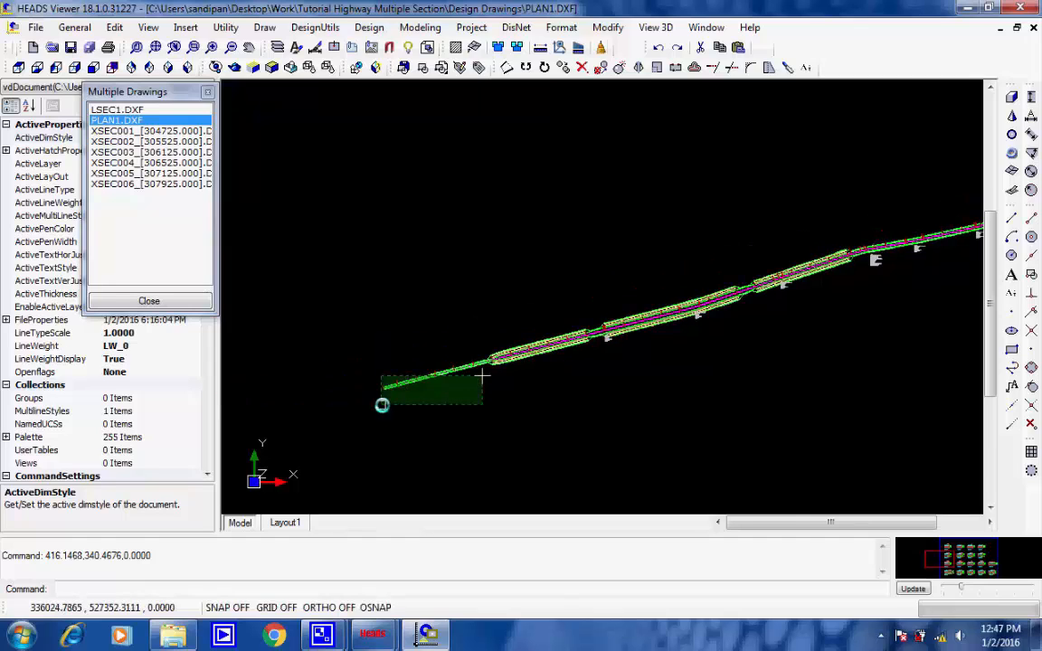
scroll(382, 404, up, 3)
click(549, 395)
scroll(553, 366, up, 3)
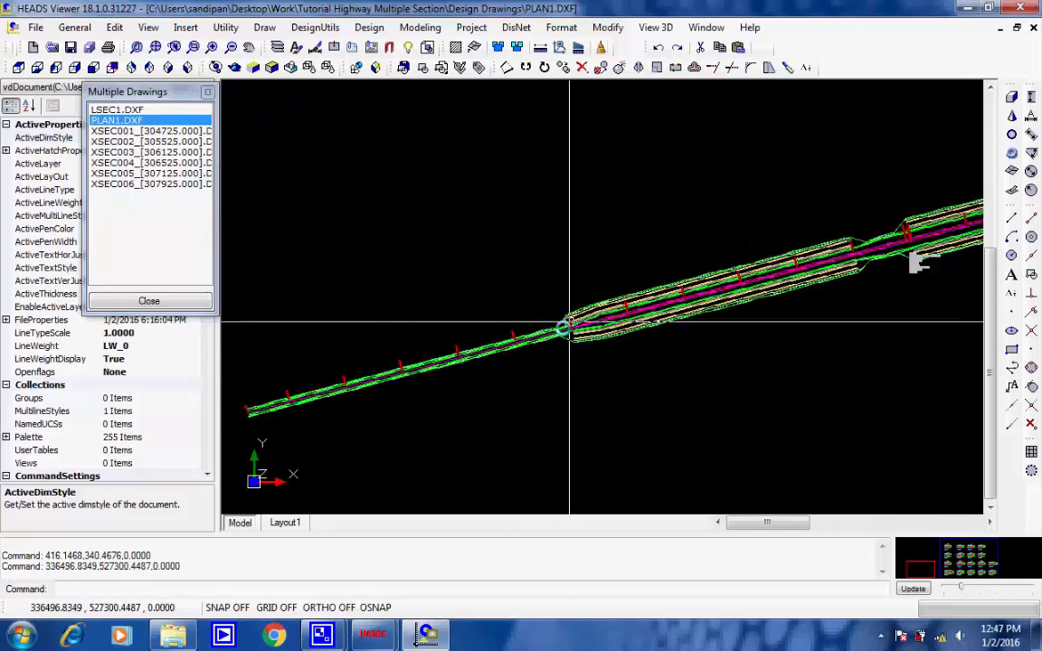
scroll(552, 347, up, 2)
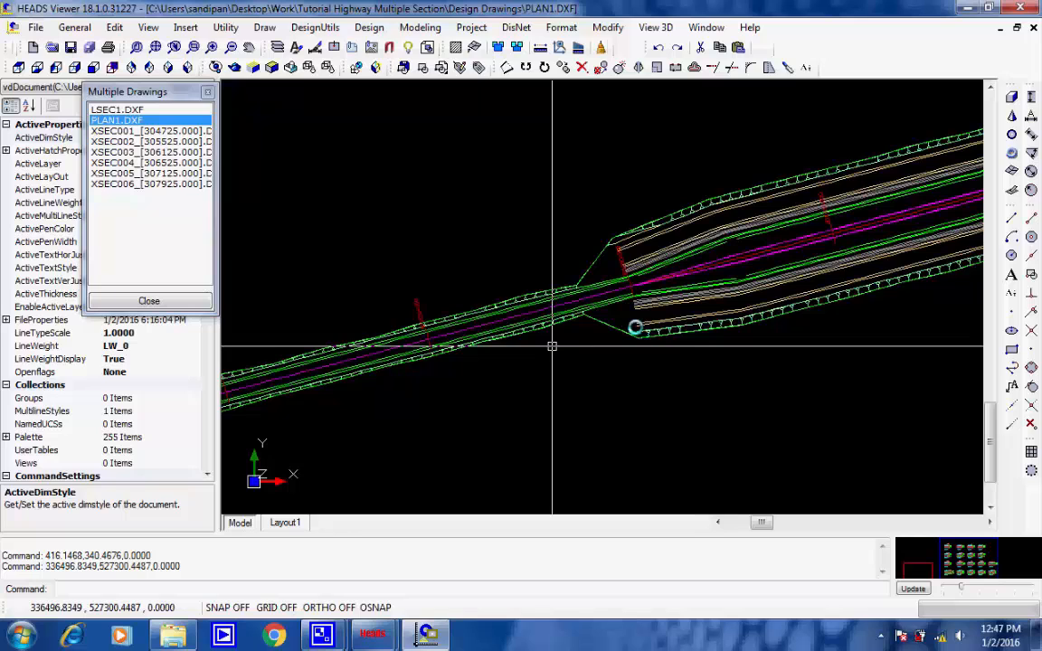
scroll(778, 253, down, 2)
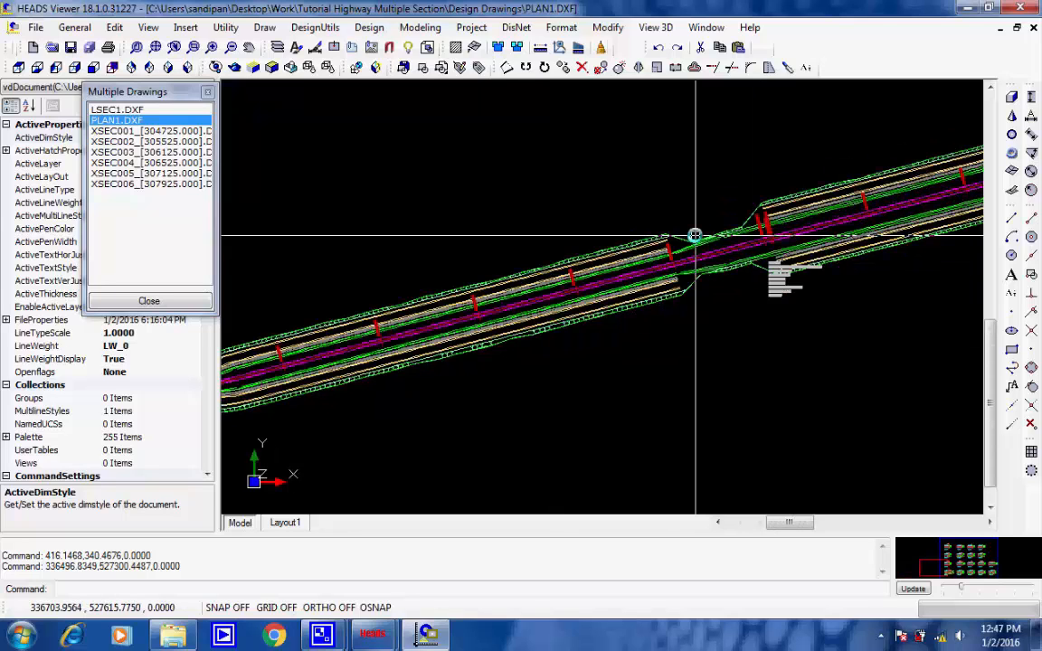
middle_drag(697, 235, 425, 302)
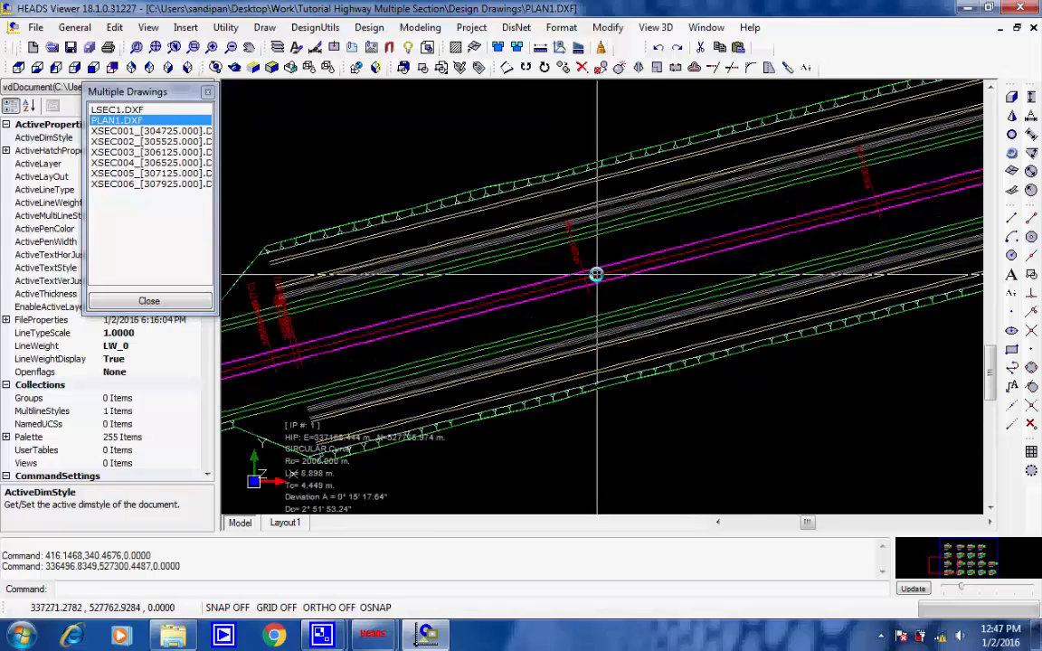
scroll(596, 273, down, 3)
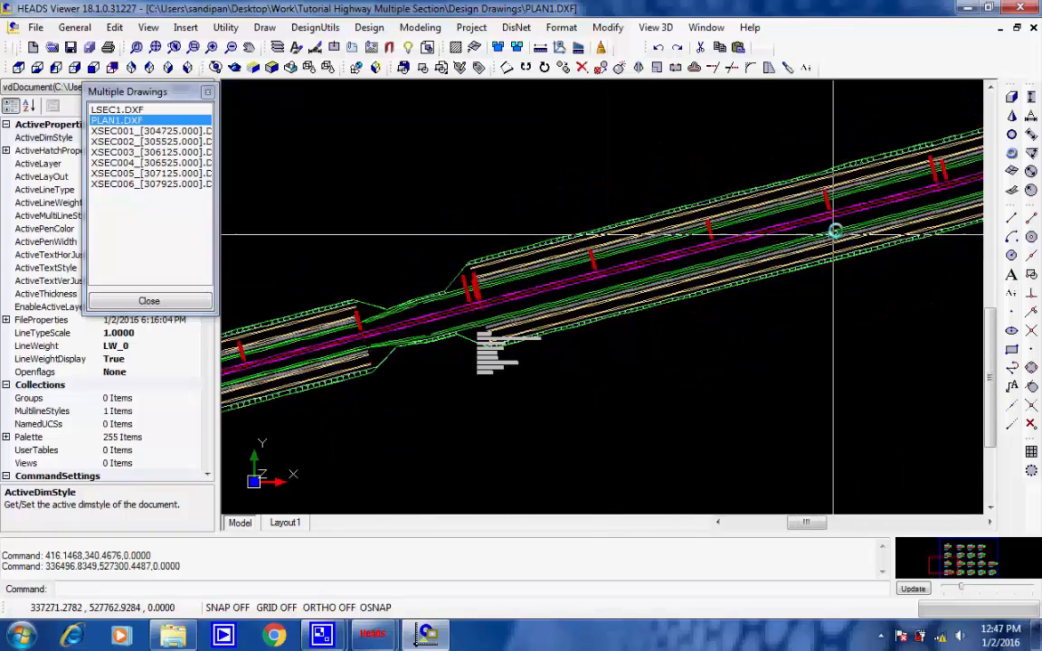
mouse_move(833, 232)
middle_down()
mouse_move(302, 375)
mouse_move(781, 223)
mouse_move(627, 317)
mouse_move(493, 328)
mouse_move(726, 263)
mouse_move(372, 361)
mouse_move(751, 295)
middle_up()
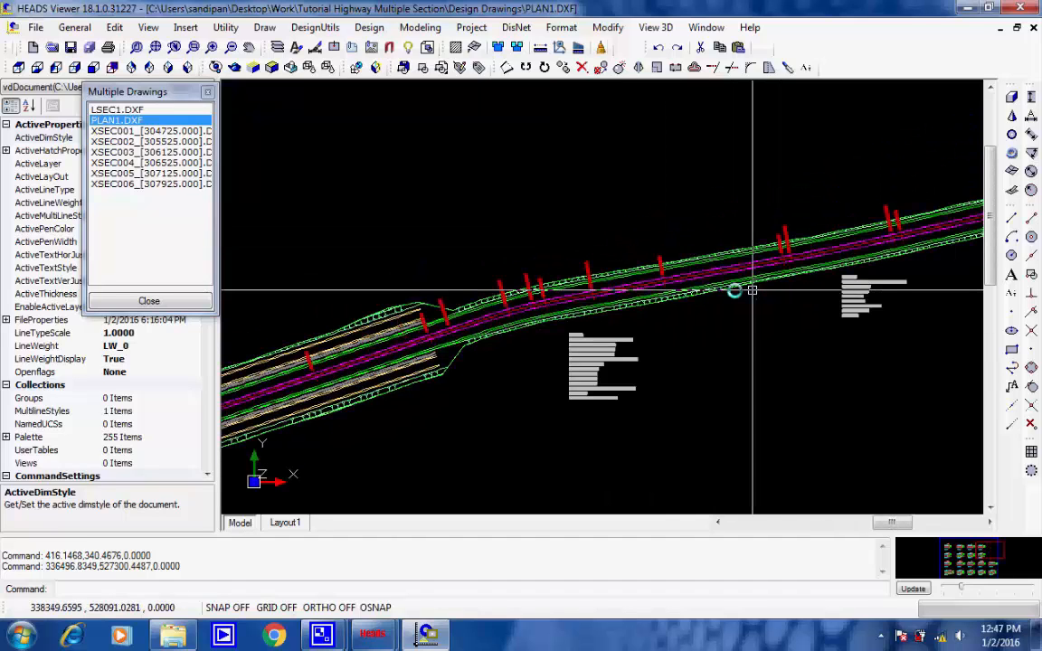
mouse_move(825, 281)
middle_down()
mouse_move(669, 342)
mouse_move(419, 407)
mouse_move(586, 361)
mouse_move(282, 414)
middle_up()
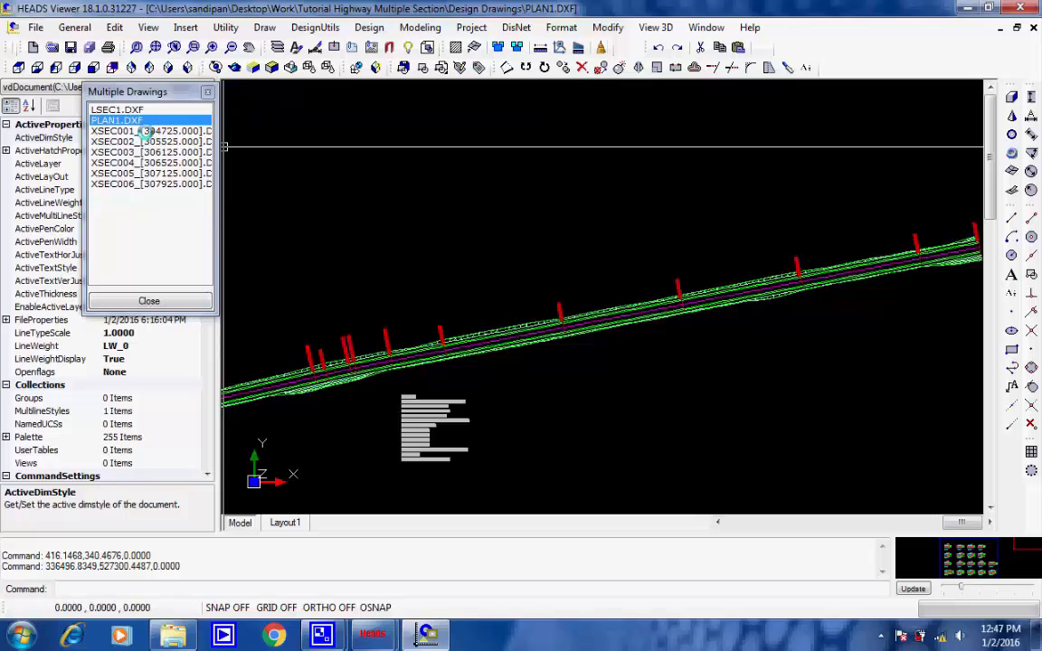
Step: Open the cross section drawing XSEC001_[304725.000].DXF and inspect individual sections up close, including the one at chainage 305425.000
click(145, 132)
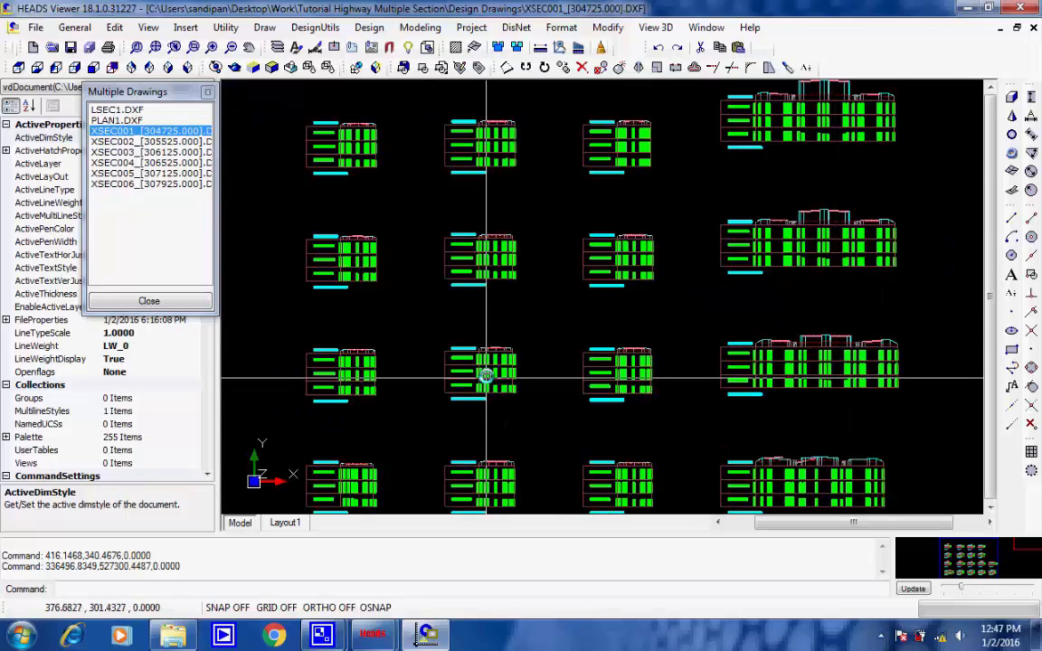
scroll(493, 360, up, 5)
scroll(502, 315, up, 5)
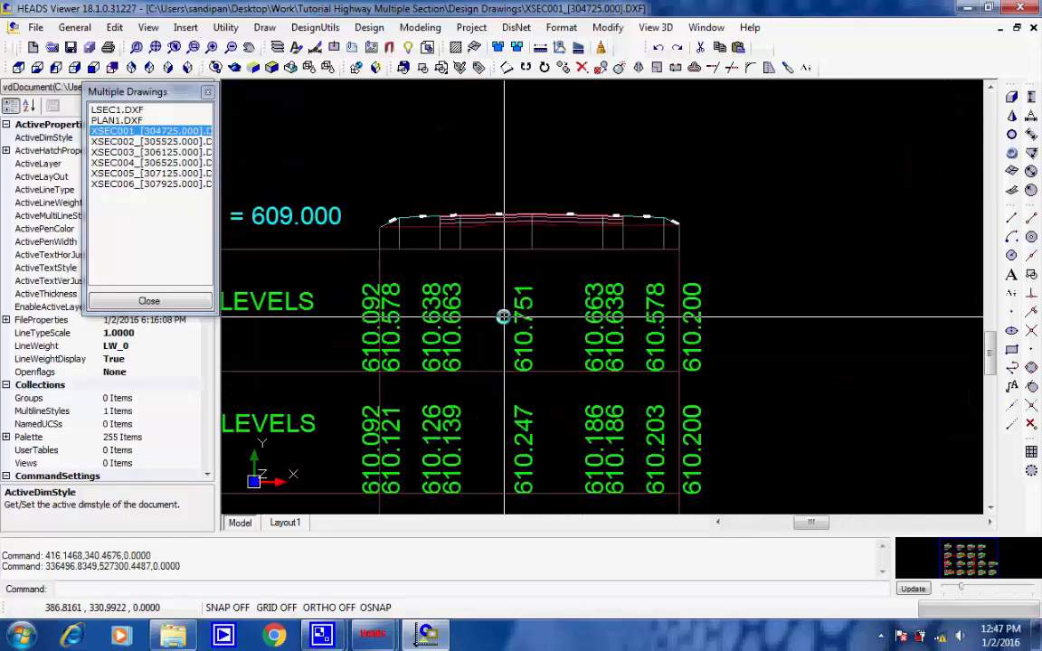
scroll(503, 317, down, 8)
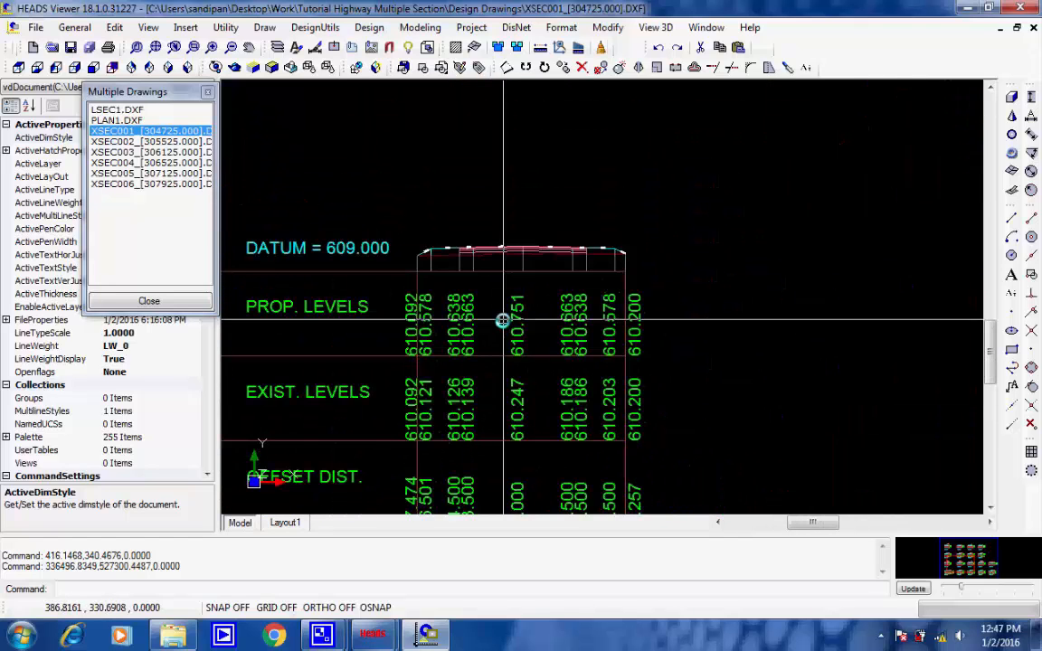
scroll(577, 317, down, 3)
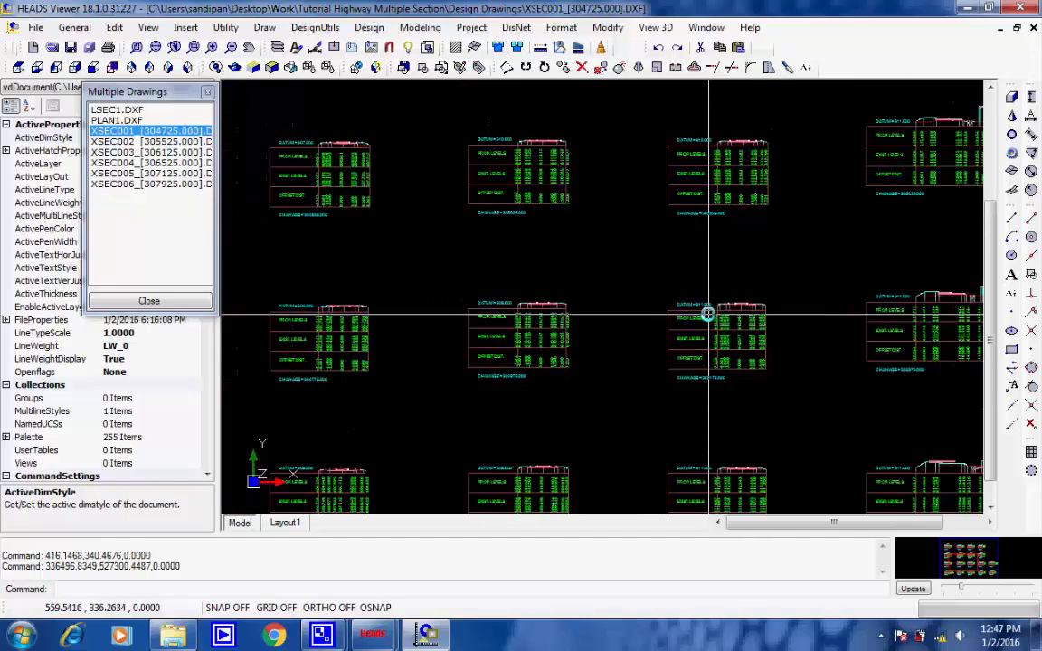
scroll(707, 316, down, 2)
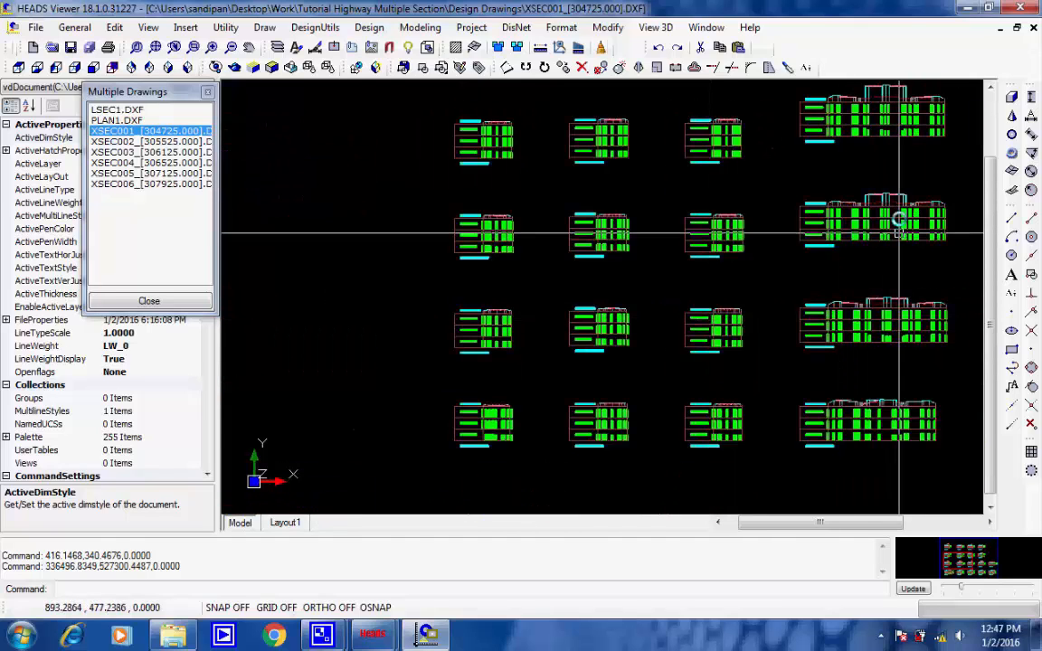
scroll(911, 208, up, 4)
scroll(908, 209, up, 2)
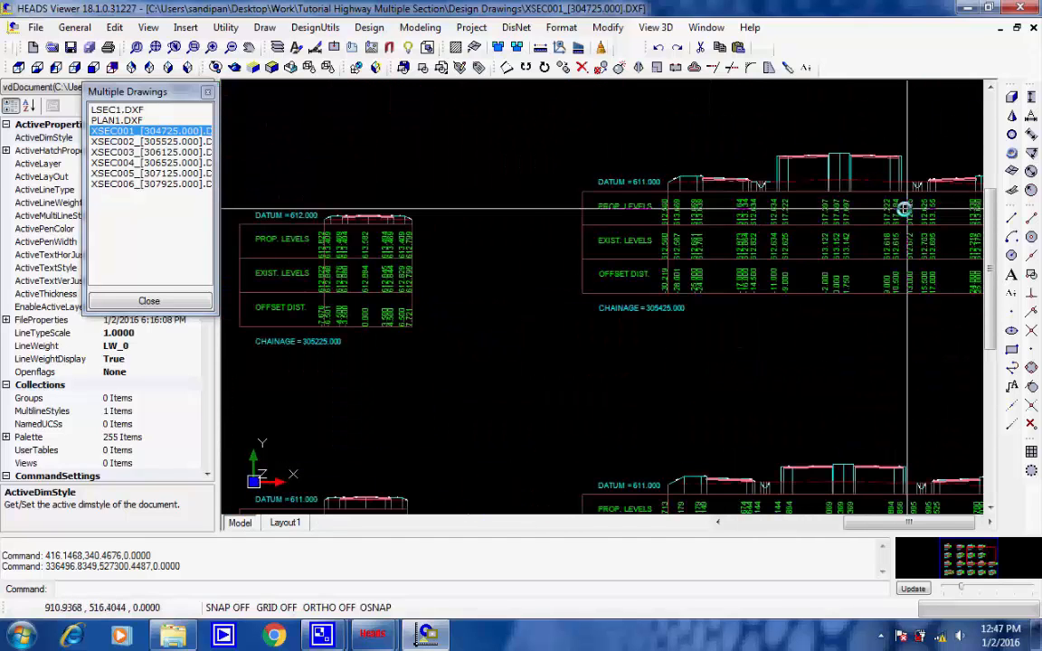
middle_drag(905, 209, 549, 235)
scroll(549, 235, up, 4)
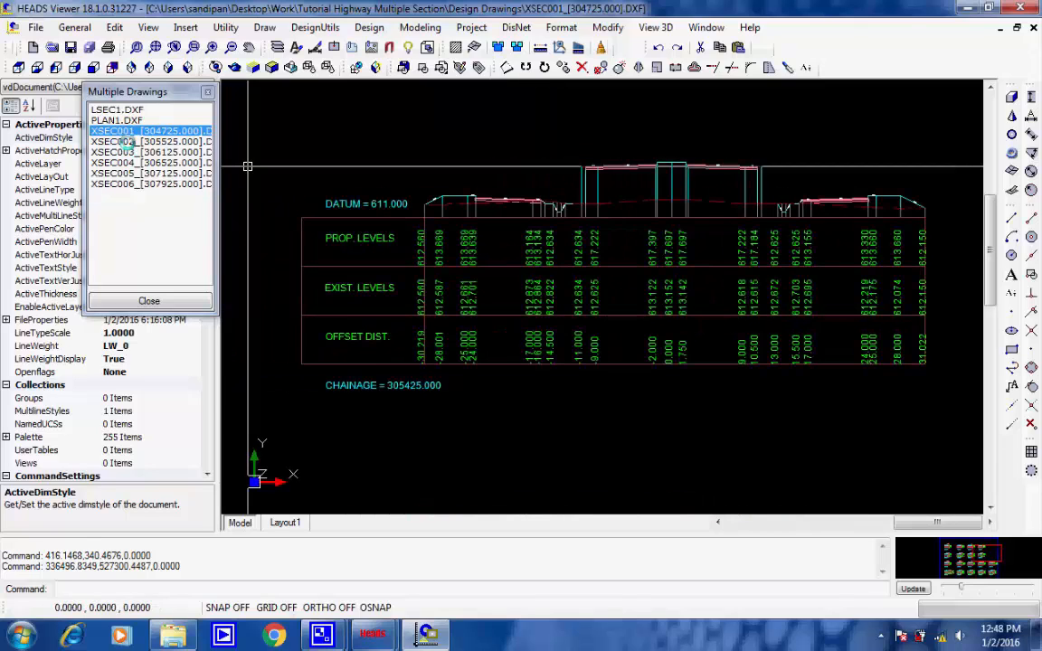
Step: View the remaining cross section drawings one after another, from XSEC002_[305525.000].DXF through XSEC006_[307925.000].DXF
click(127, 142)
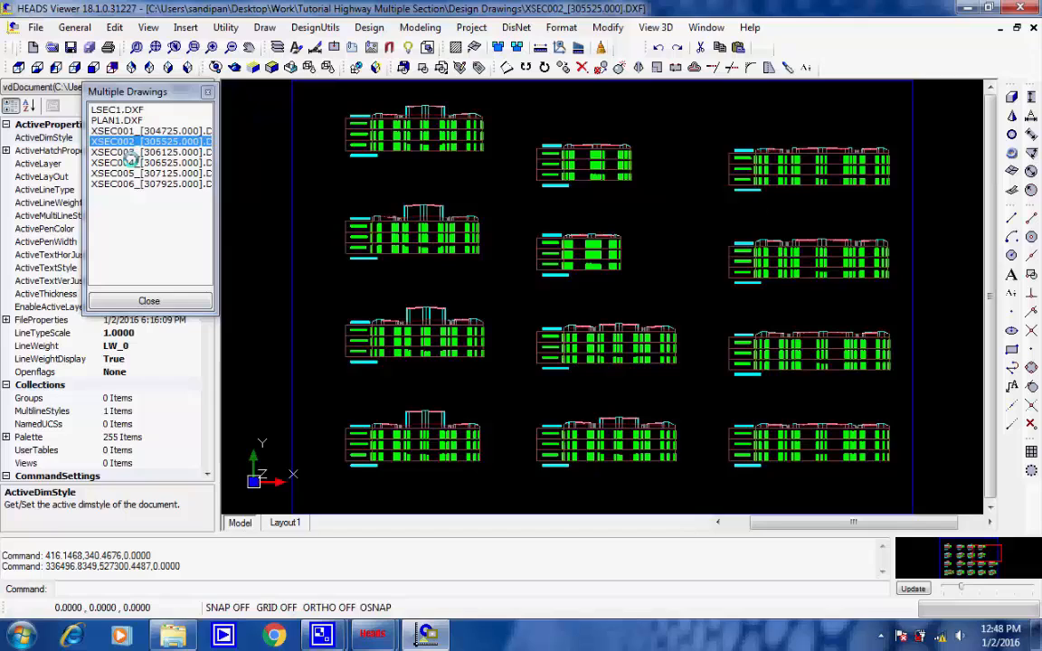
click(129, 153)
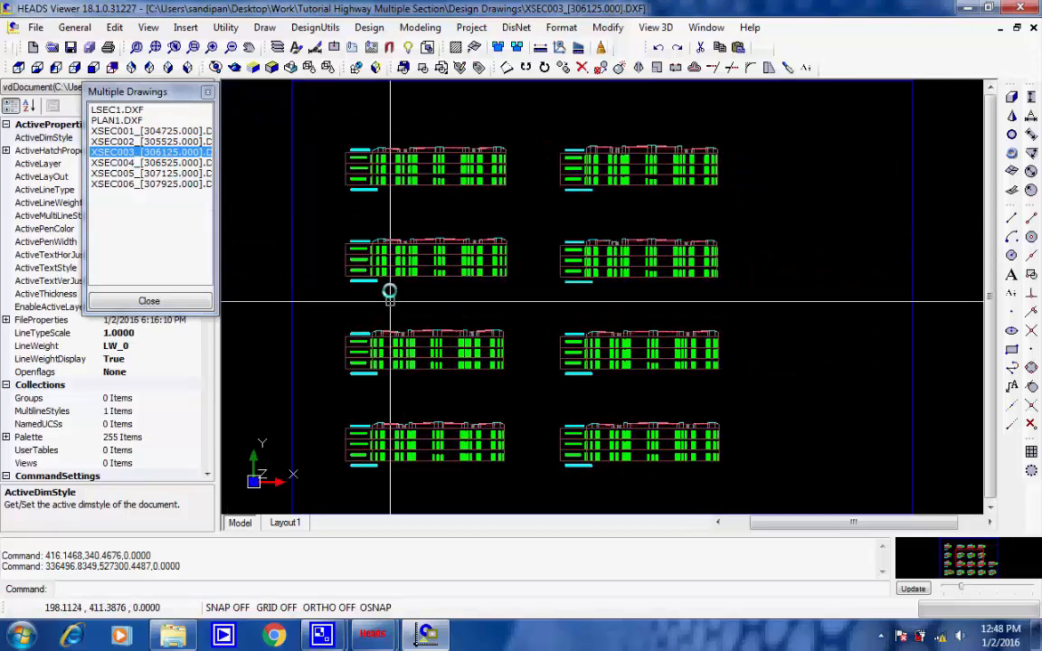
scroll(378, 267, up, 5)
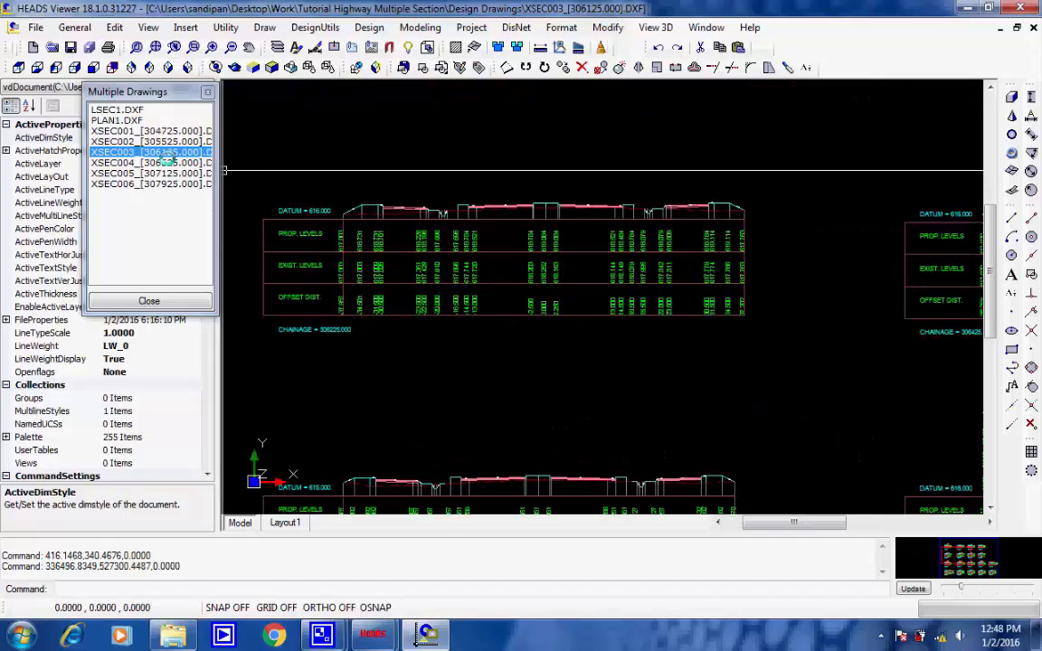
click(165, 162)
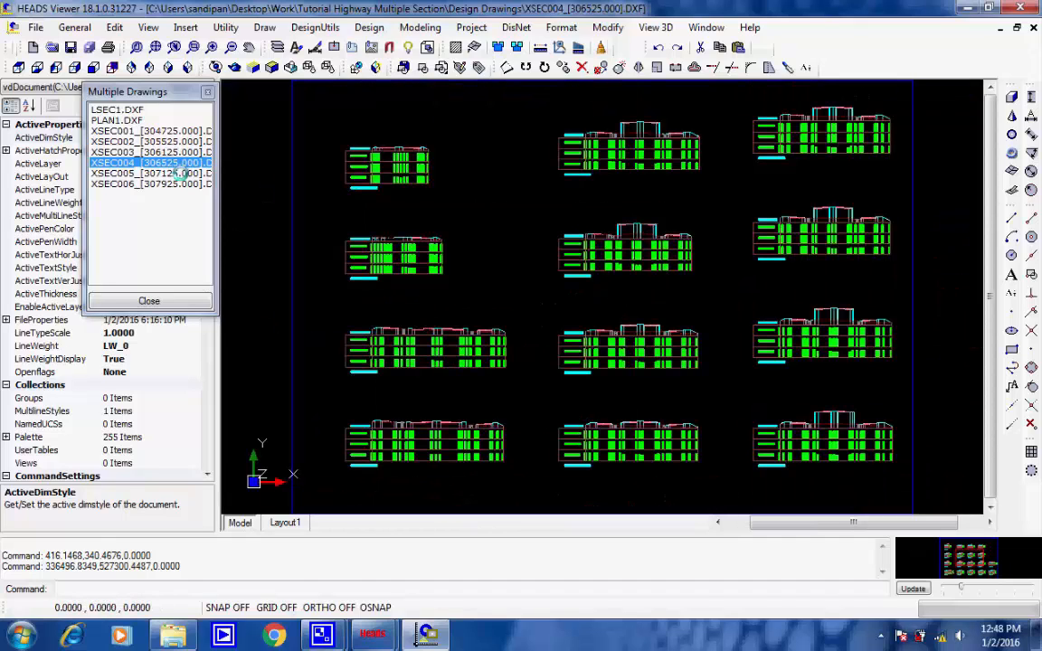
click(172, 173)
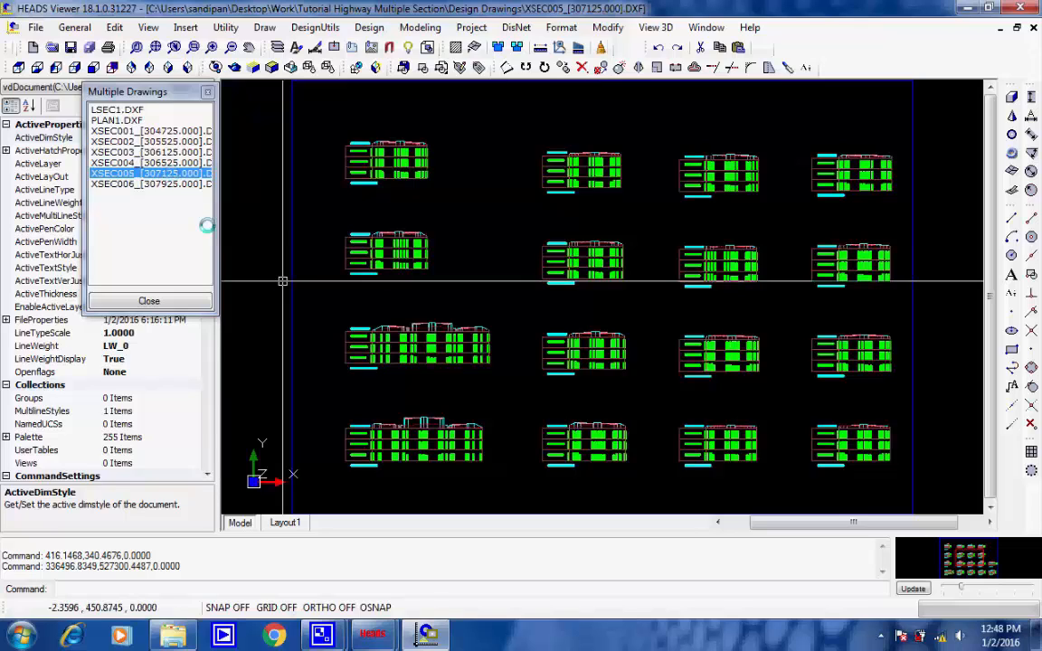
click(175, 184)
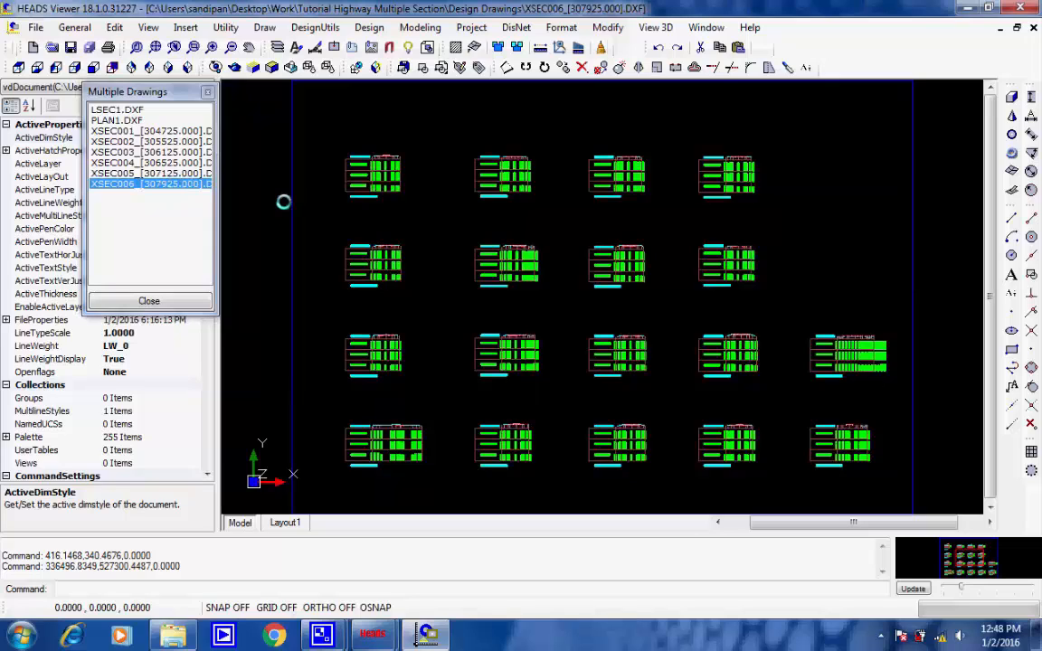
Step: Check which file formats are available for saving the XSEC006 drawing under another type, and leave without saving
click(35, 27)
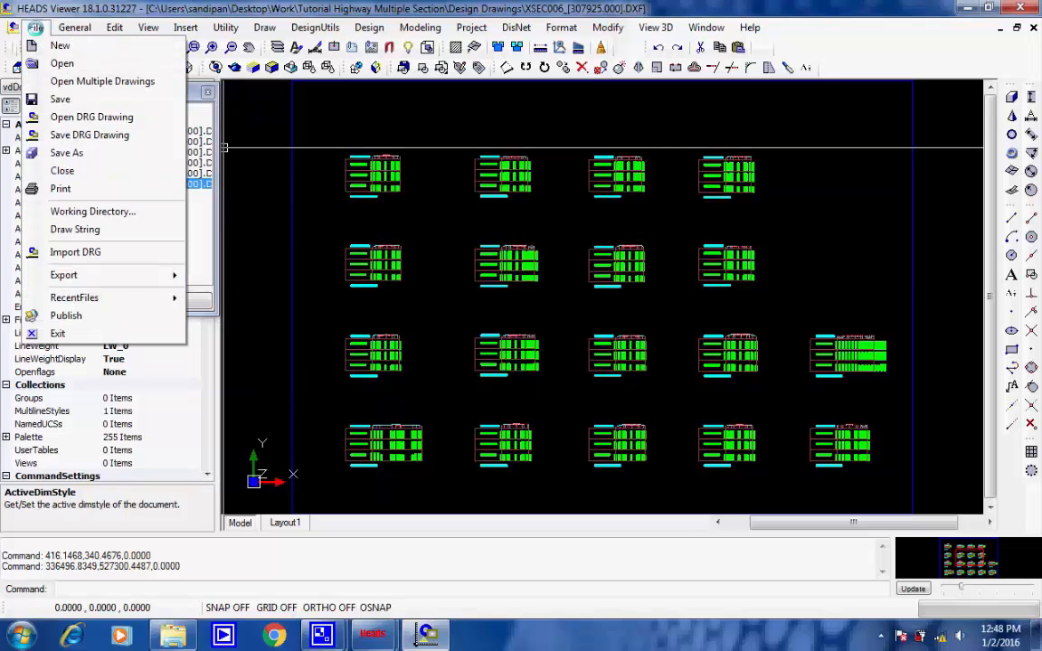
click(103, 153)
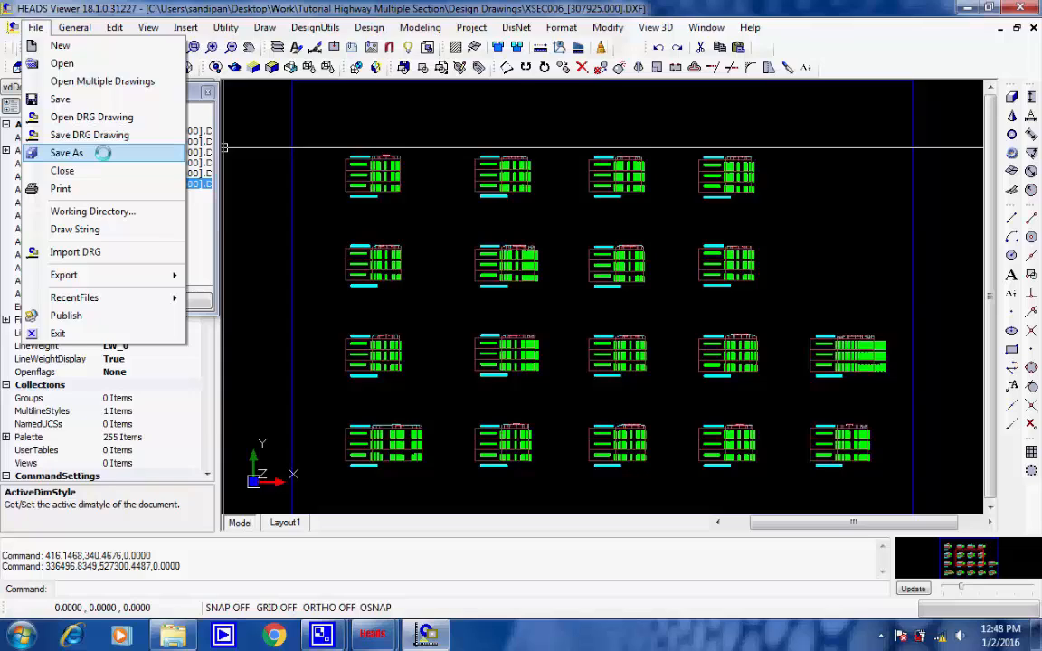
click(500, 345)
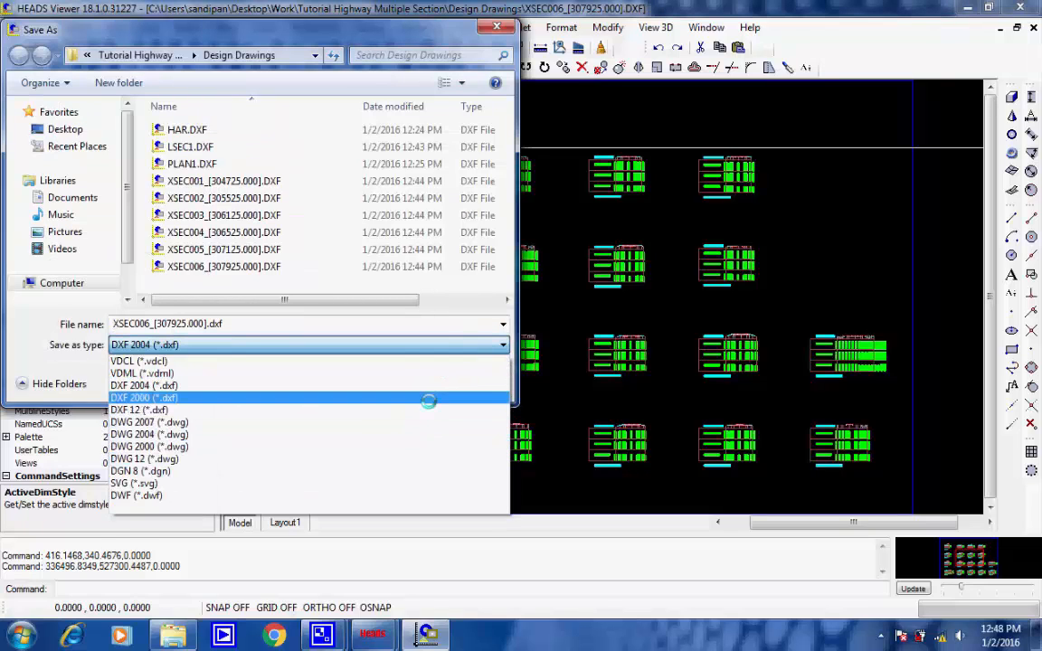
click(433, 343)
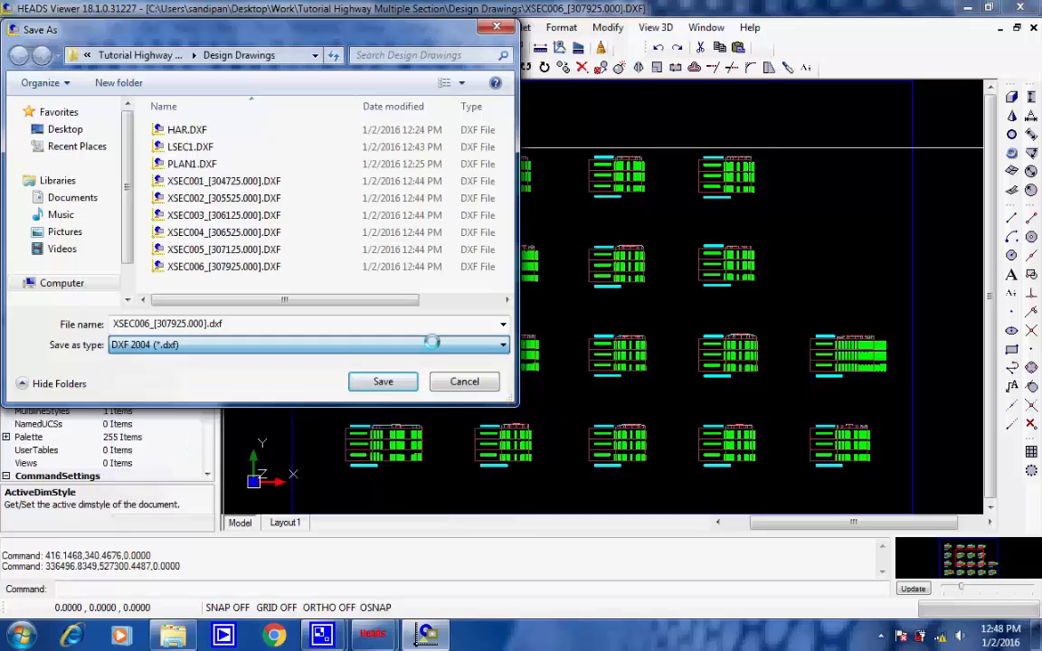
click(464, 381)
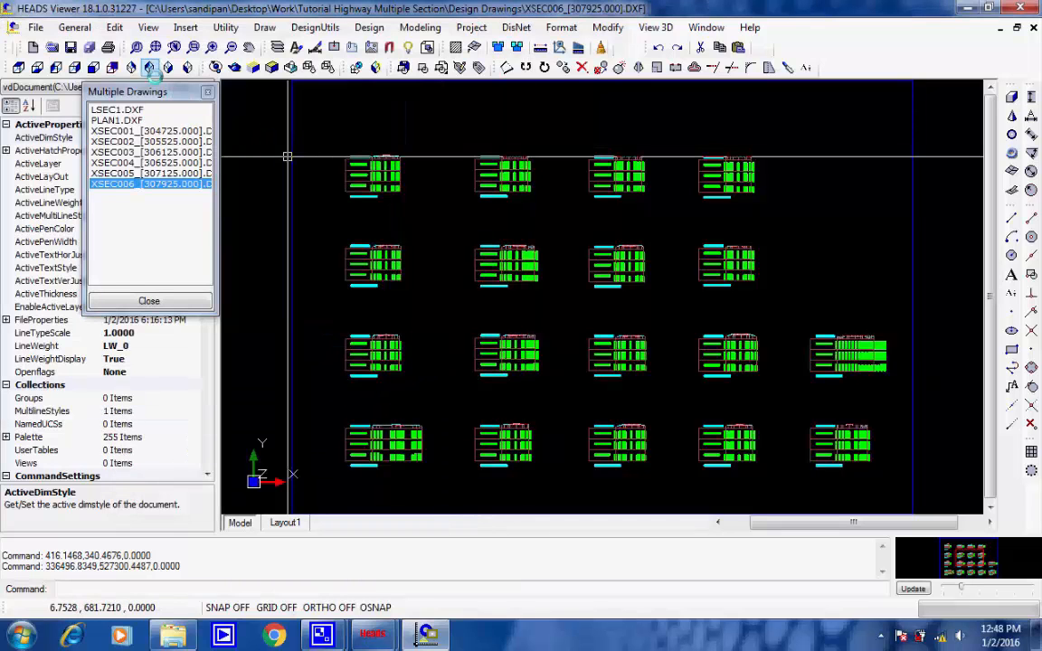
Step: Close the drawing set without saving the drawings, and exit both the drawing viewer and the Highway Design window
click(207, 91)
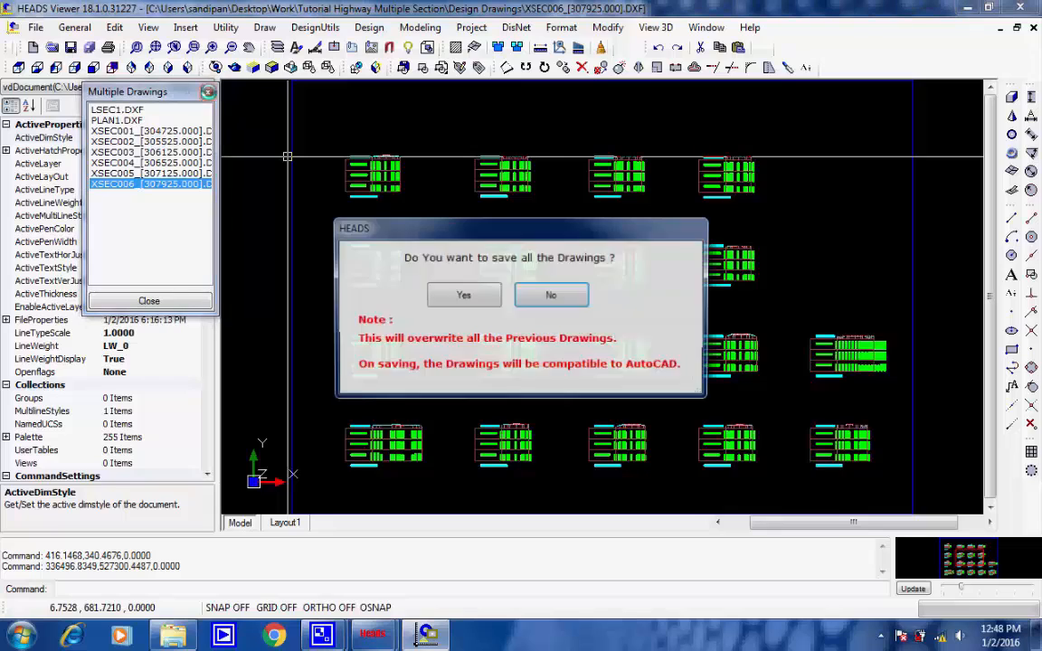
click(561, 296)
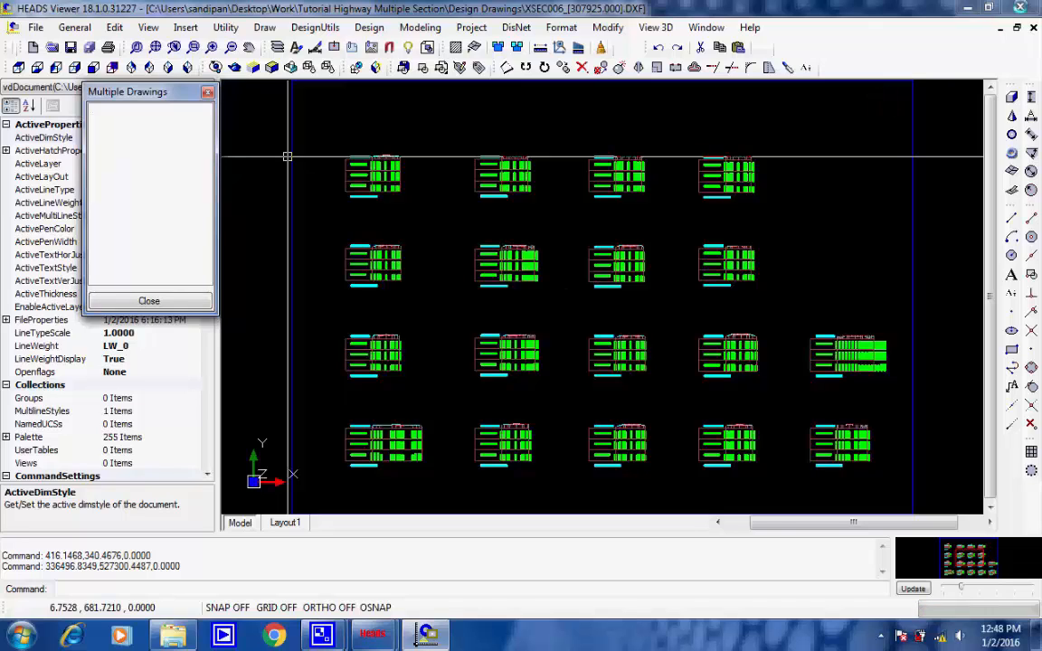
click(1020, 9)
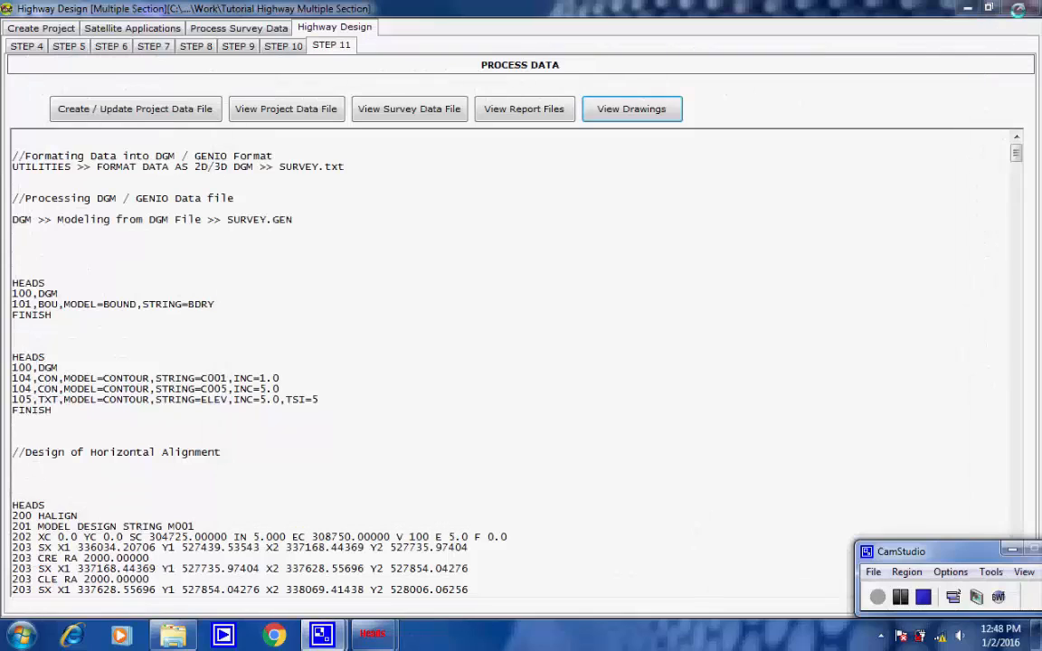
click(1020, 8)
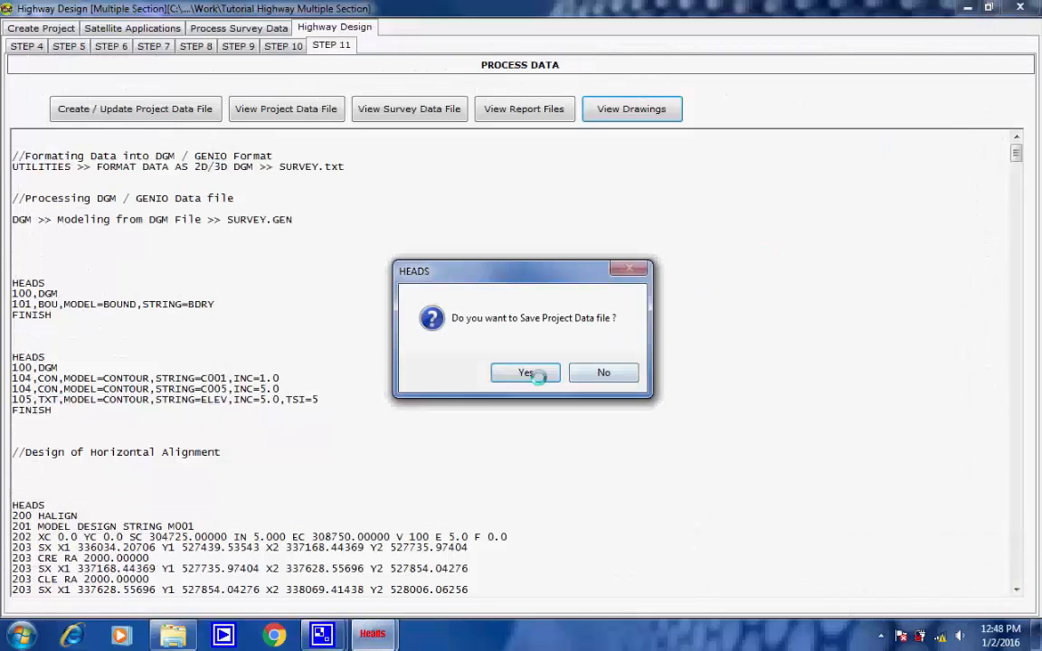
click(880, 635)
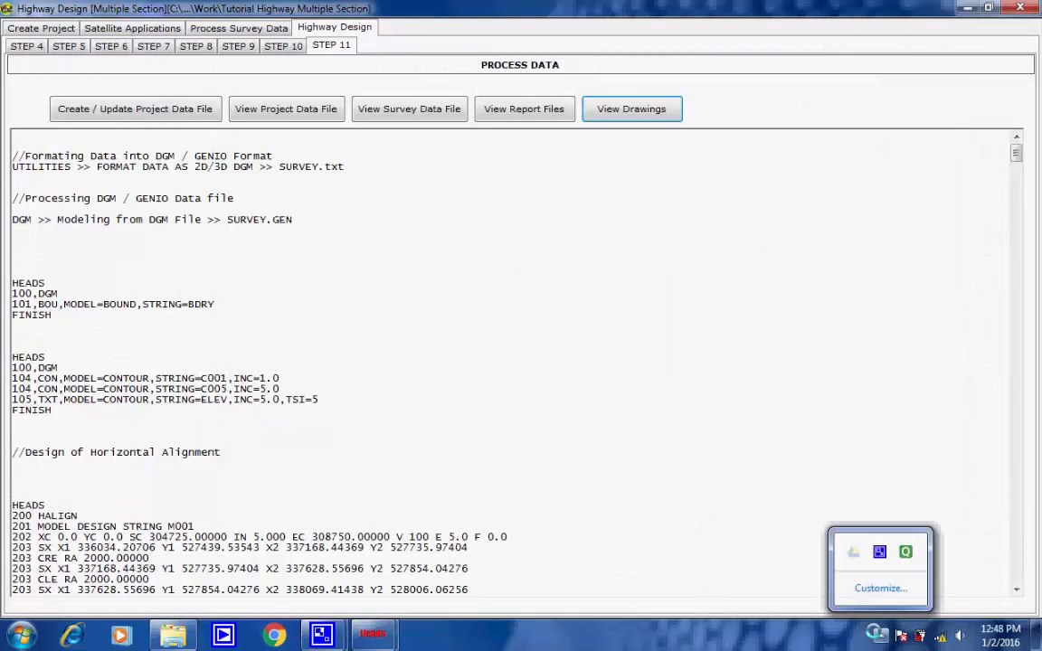
click(878, 551)
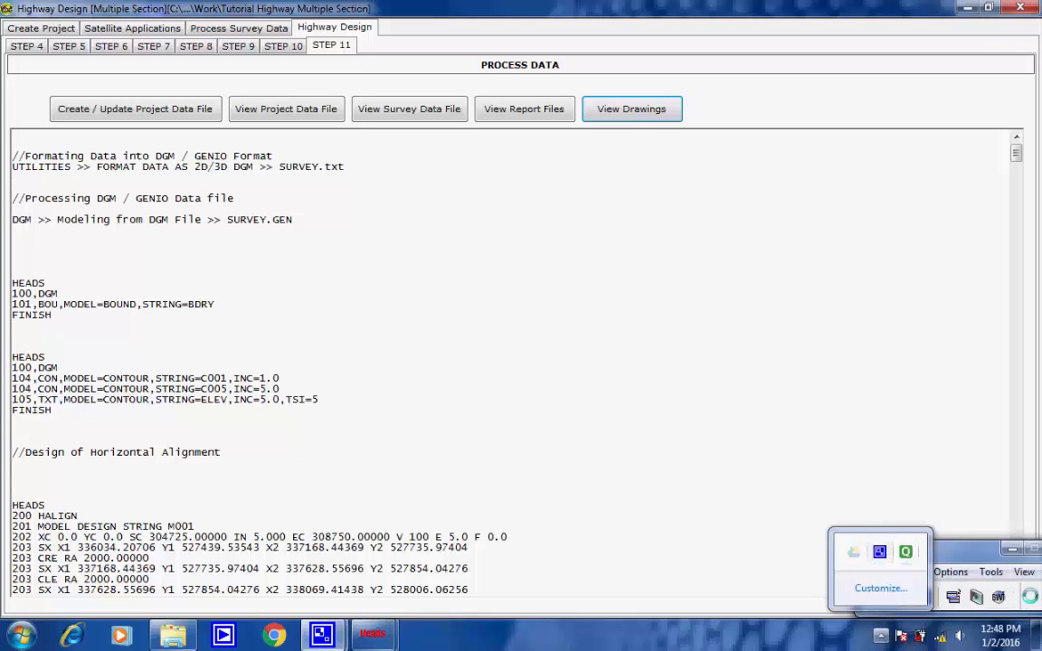